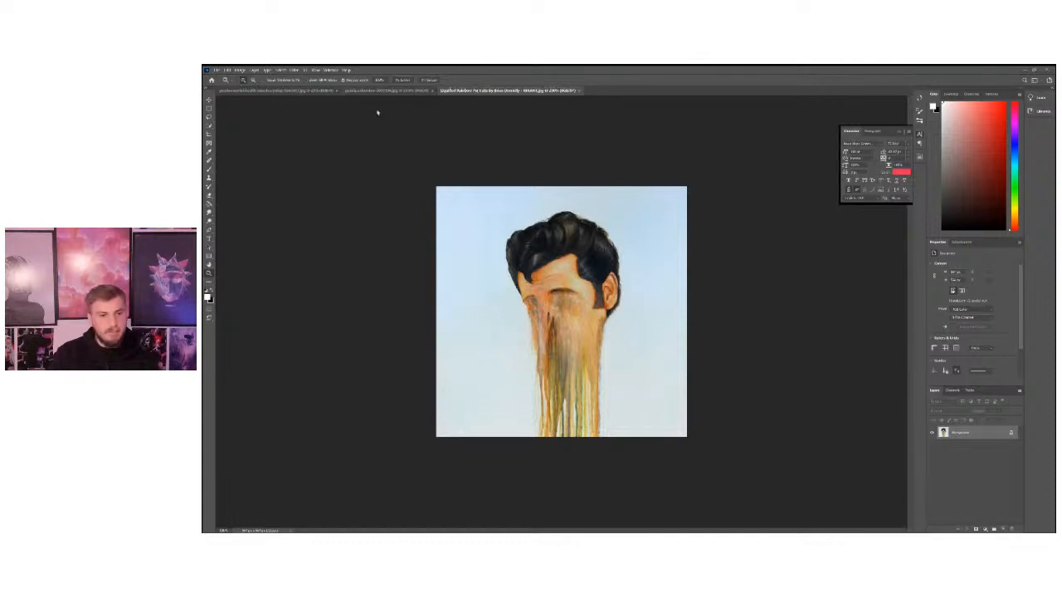
Look through the reference artworks in the inspiration folder, including the dripping-face portrait, without opening a file.
left_click(219, 70)
left_click(224, 82)
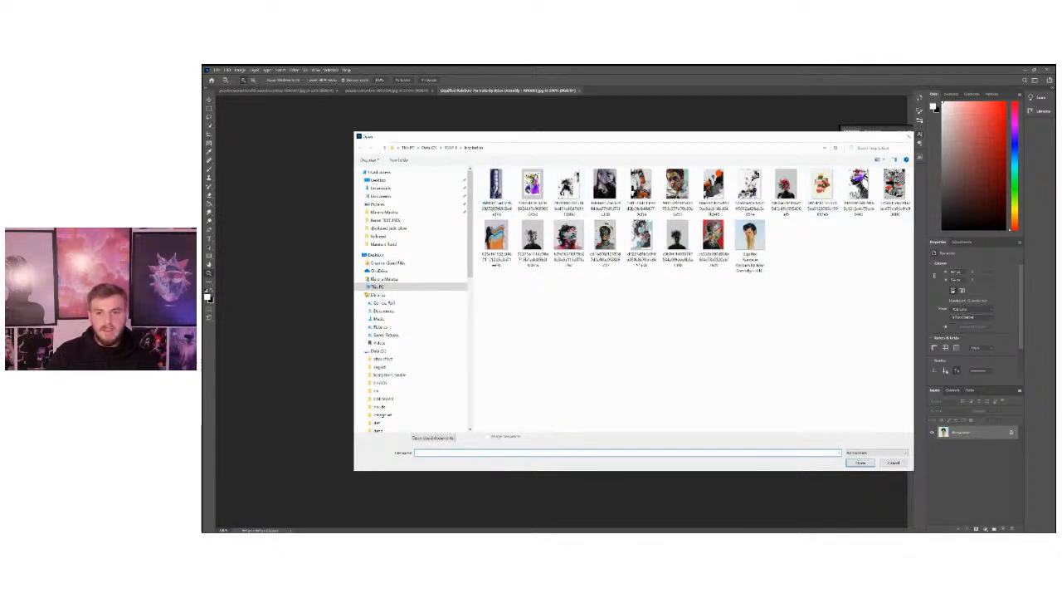
left_click(767, 246)
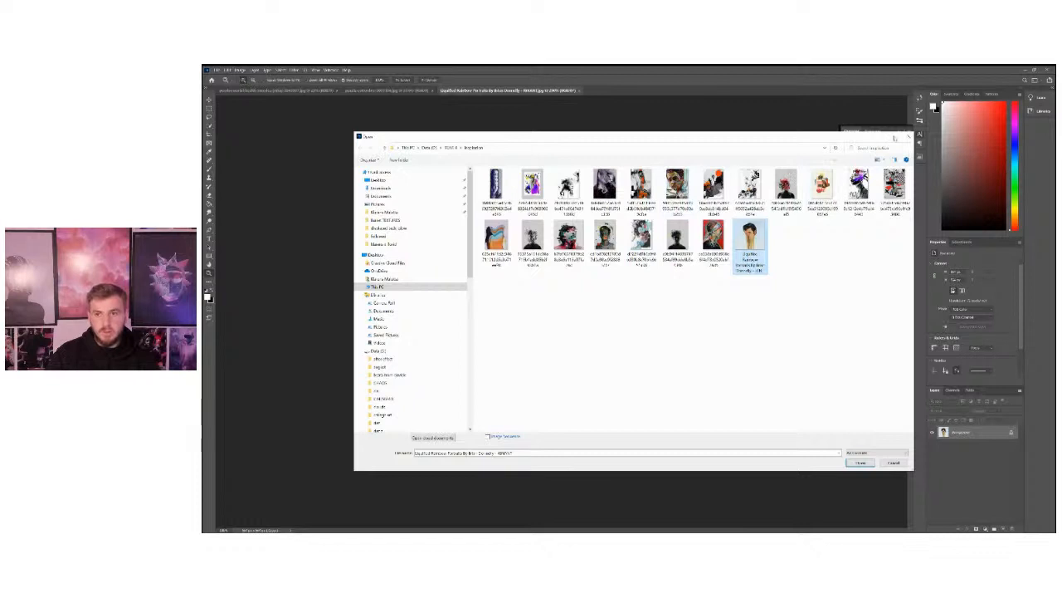
left_click_drag(894, 138, 875, 138)
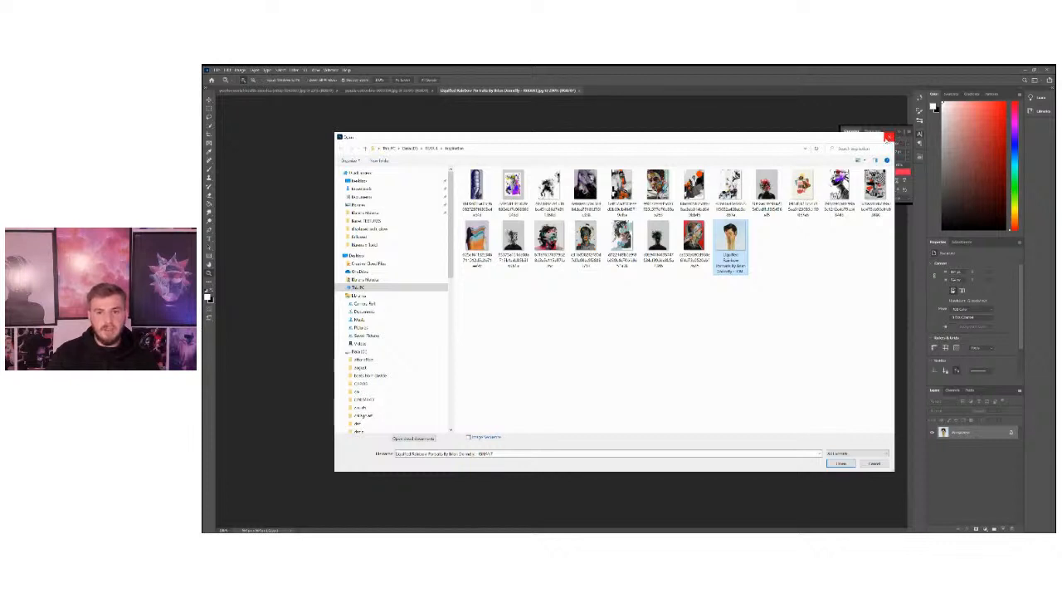
mouse_move(762, 255)
left_mouse_down()
mouse_move(749, 262)
mouse_move(764, 237)
mouse_move(776, 294)
mouse_move(755, 238)
left_mouse_up()
left_click(794, 255)
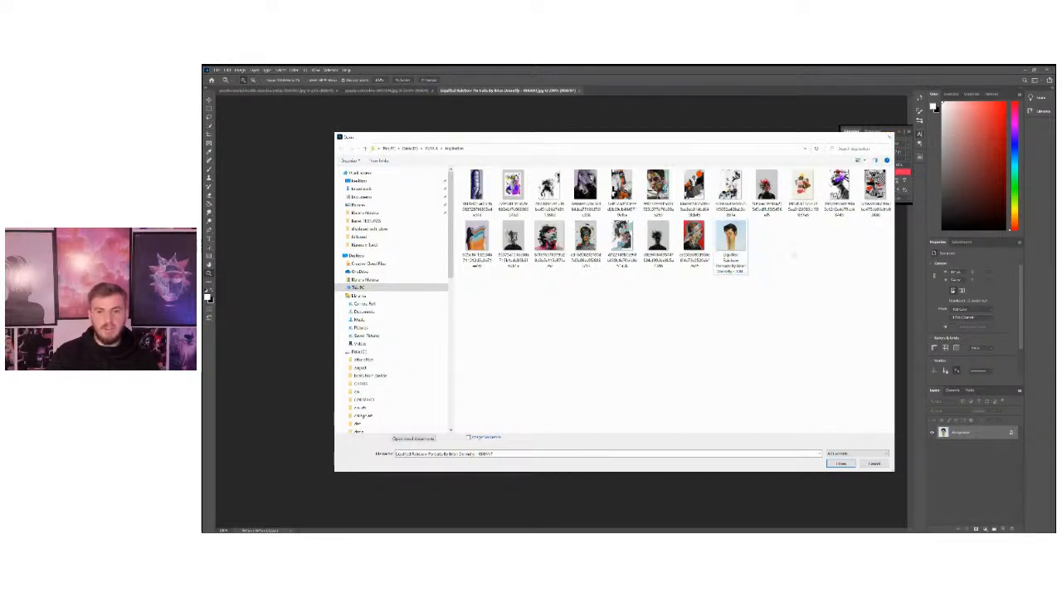
left_click(890, 139)
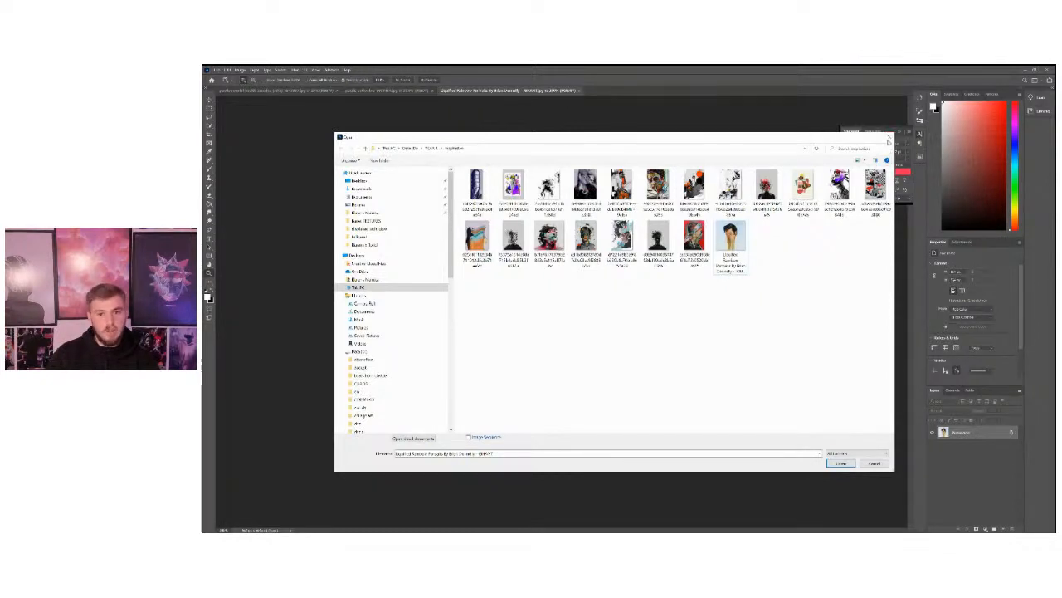
left_click_drag(776, 142, 761, 137)
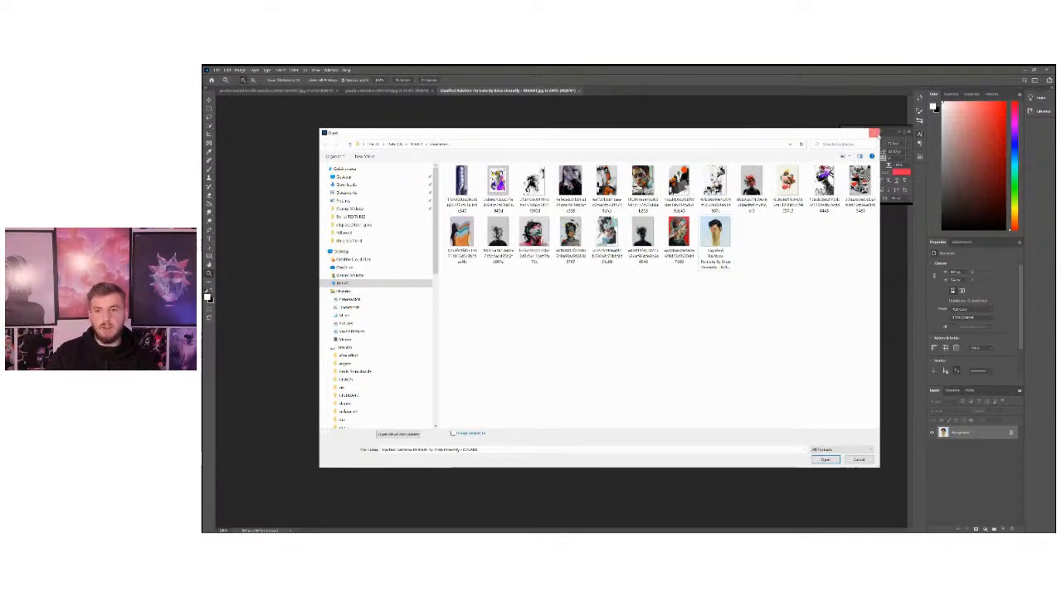
left_click(874, 133)
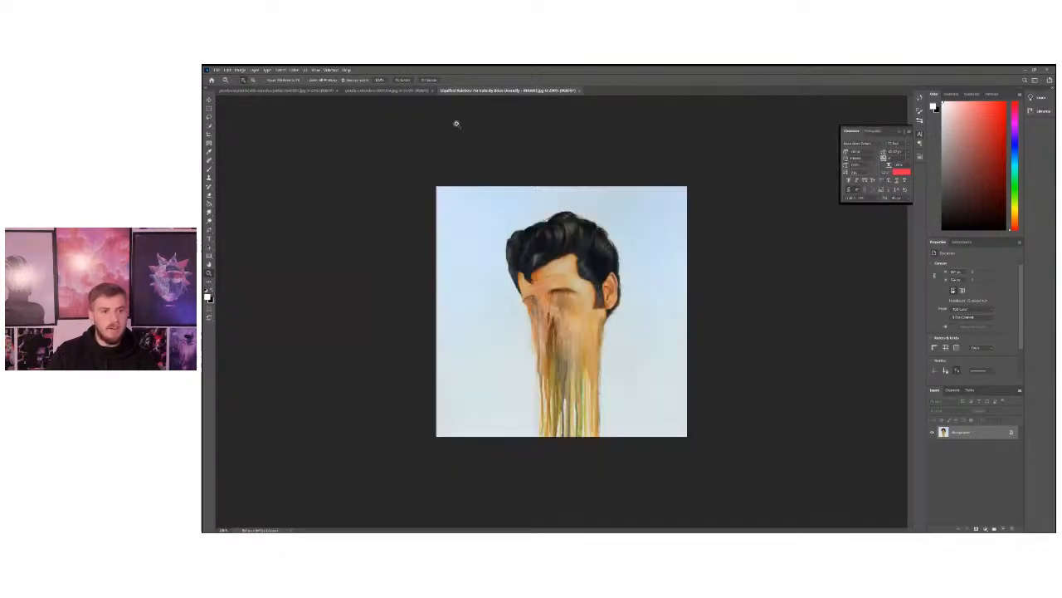
Compare the two open stock photos, the man holding the bust and the crouching man by the fence.
left_click(365, 92)
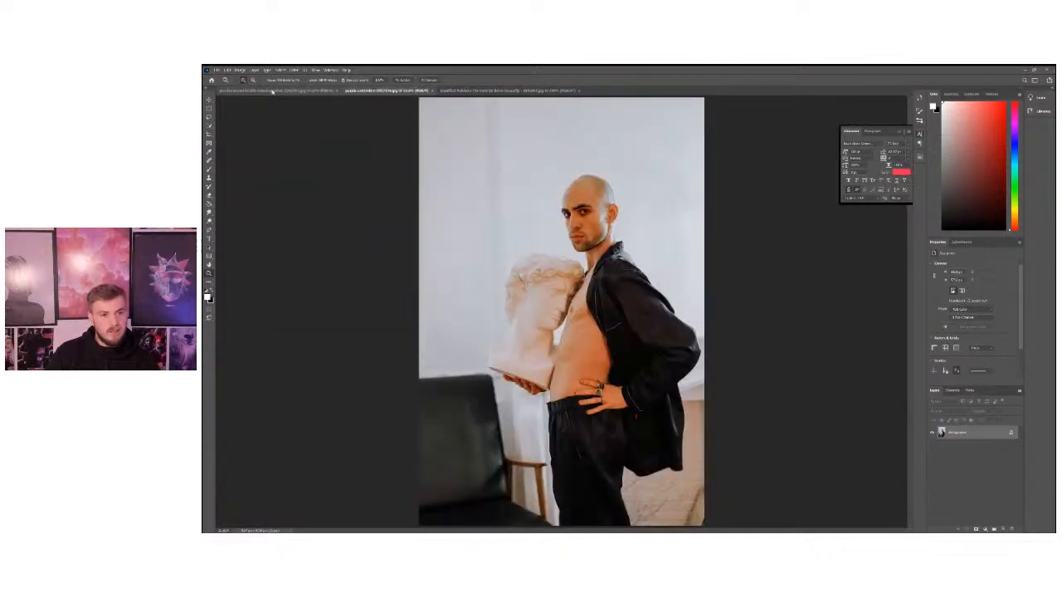
left_click(316, 91)
left_click(377, 92)
left_click(317, 92)
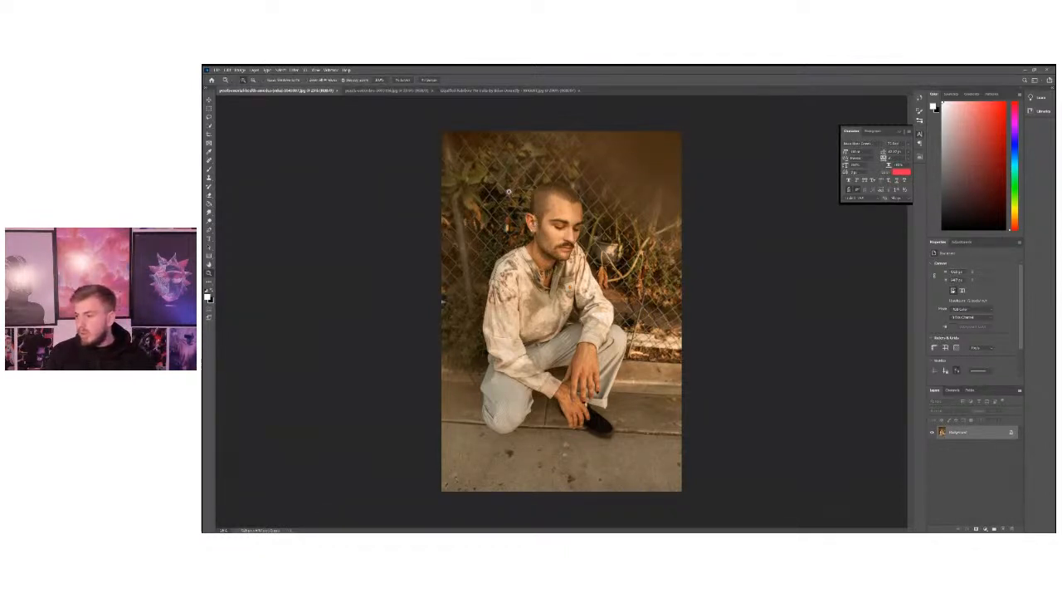
left_click(377, 92)
left_click(376, 92)
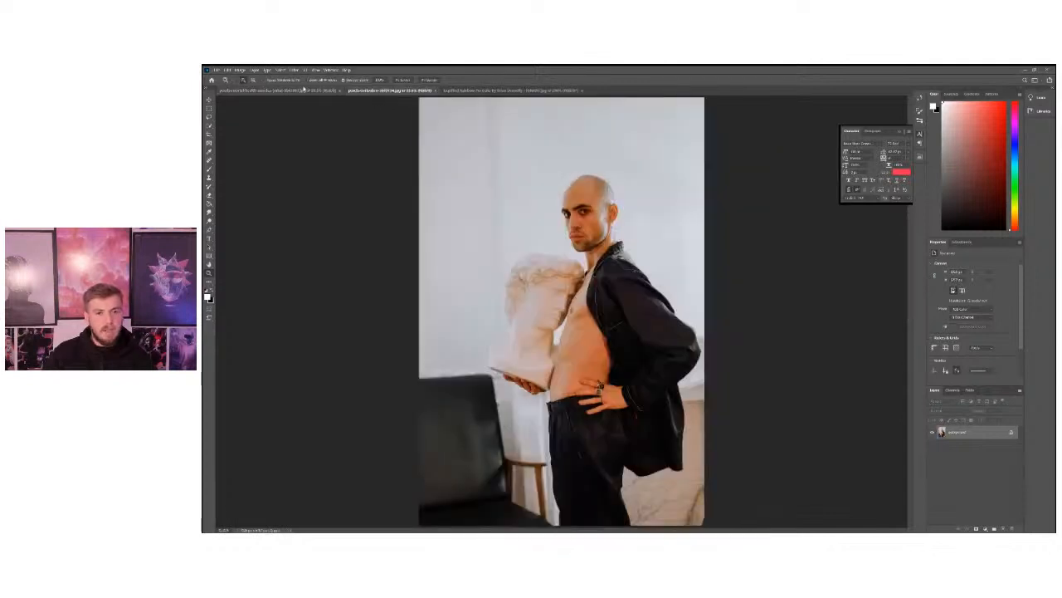
left_click(302, 91)
left_click_drag(608, 211, 594, 244)
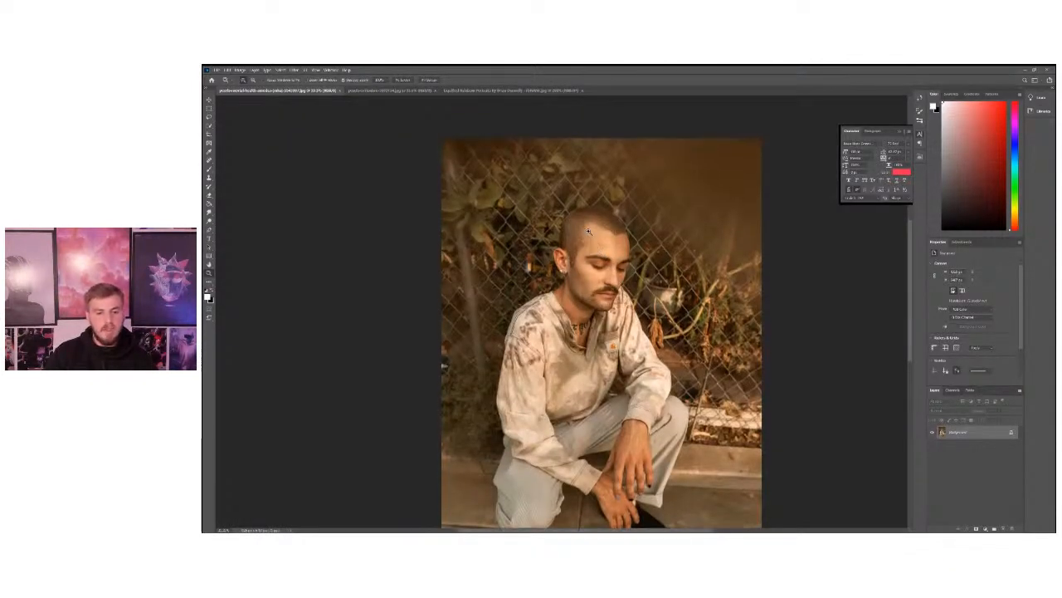
left_click(372, 90)
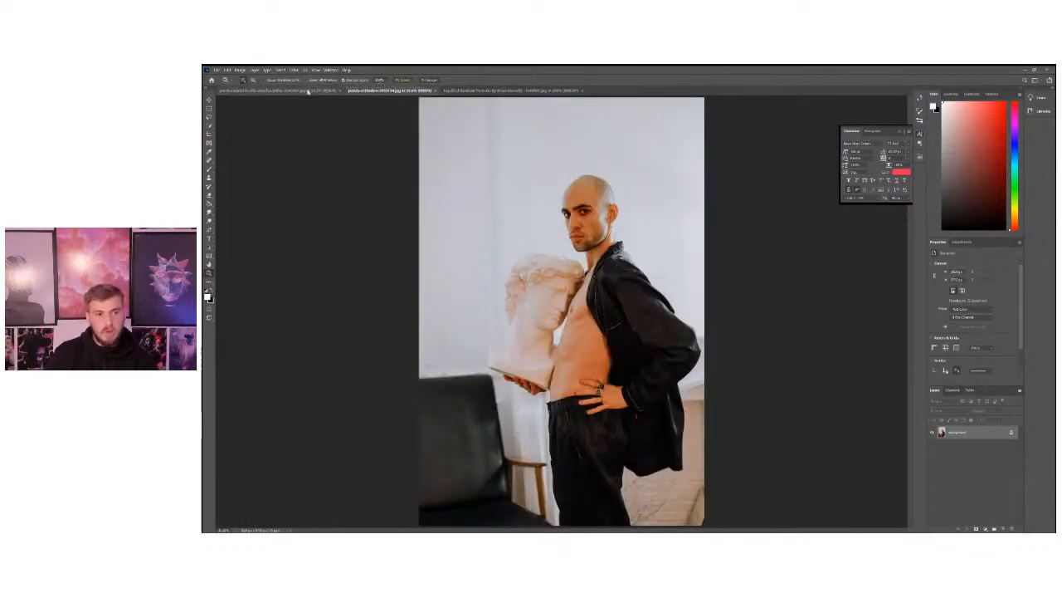
left_click(305, 91)
scroll(594, 233, "up", 3)
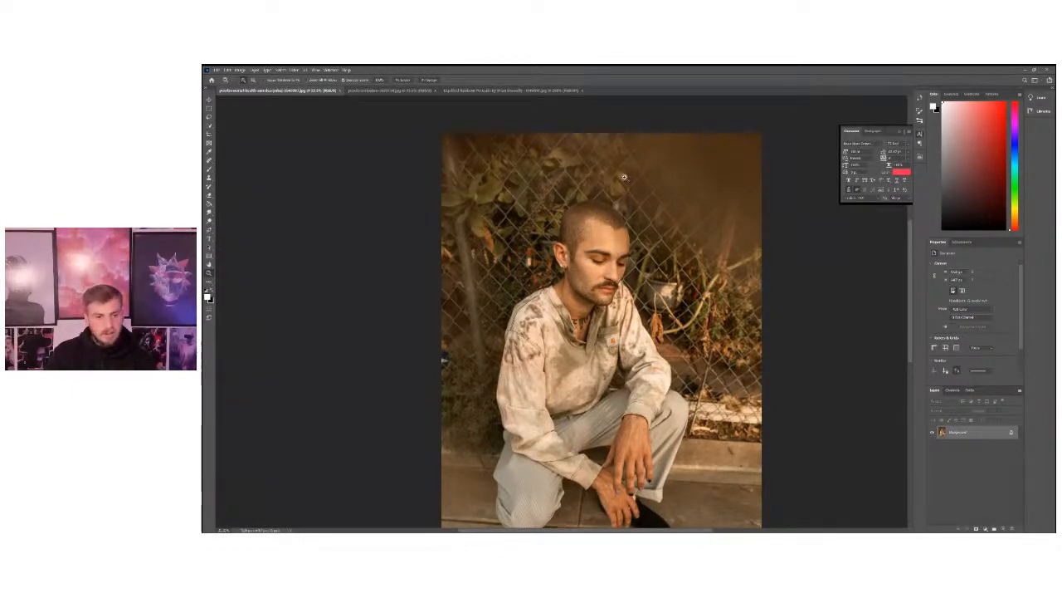
Try rectangular marquee selections around the crouching man's head.
left_click(208, 110)
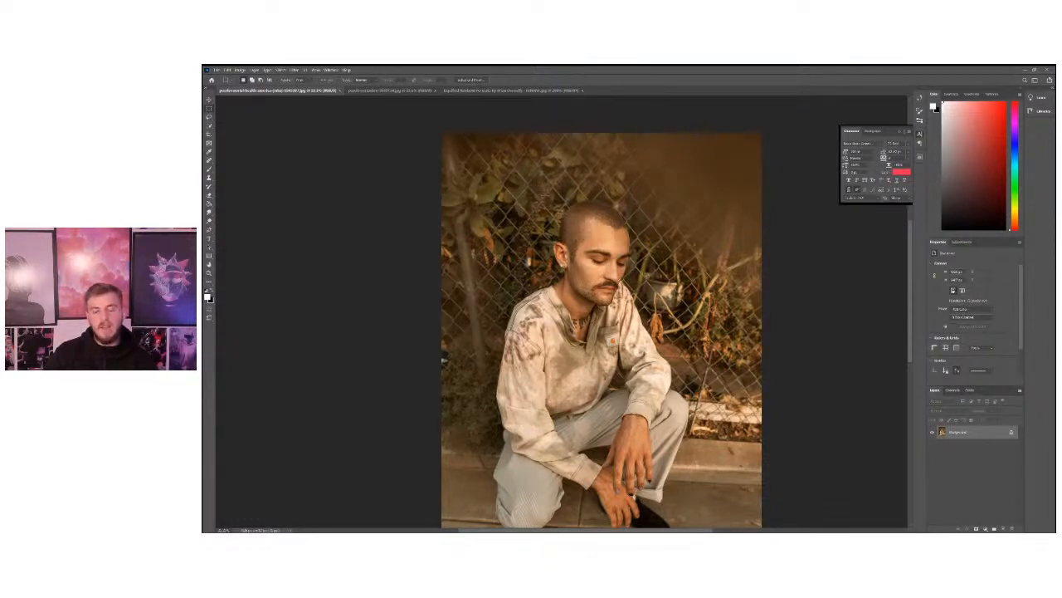
left_click_drag(542, 192, 646, 318)
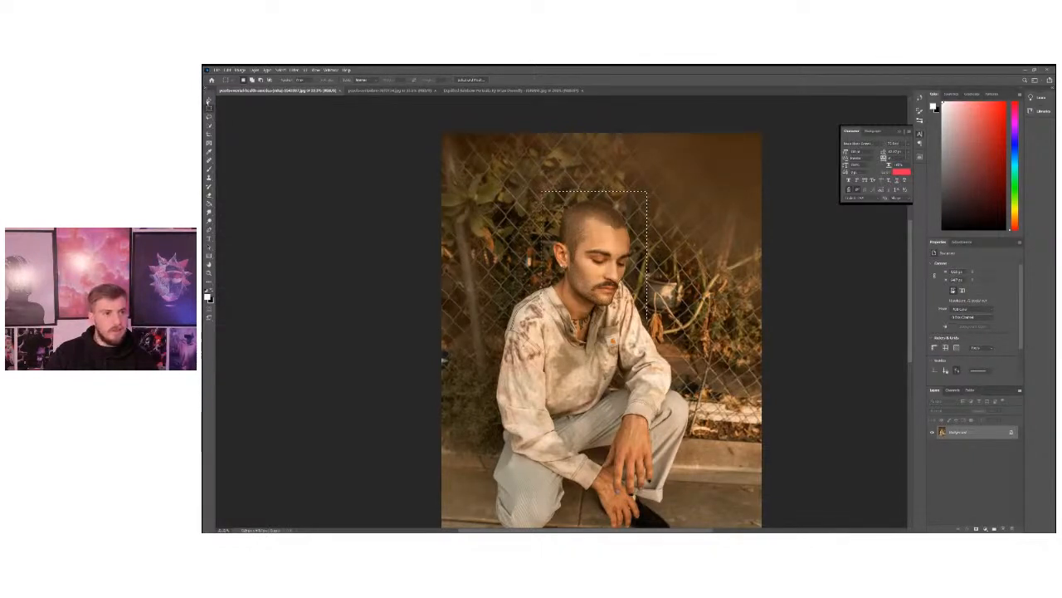
right_click(208, 108)
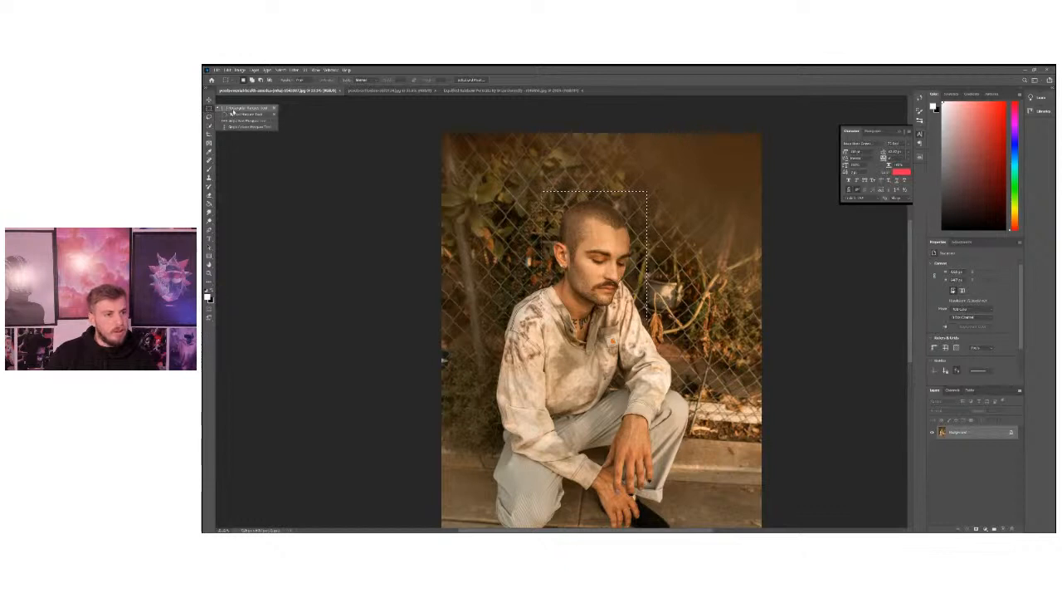
left_click(236, 114)
left_click(524, 181)
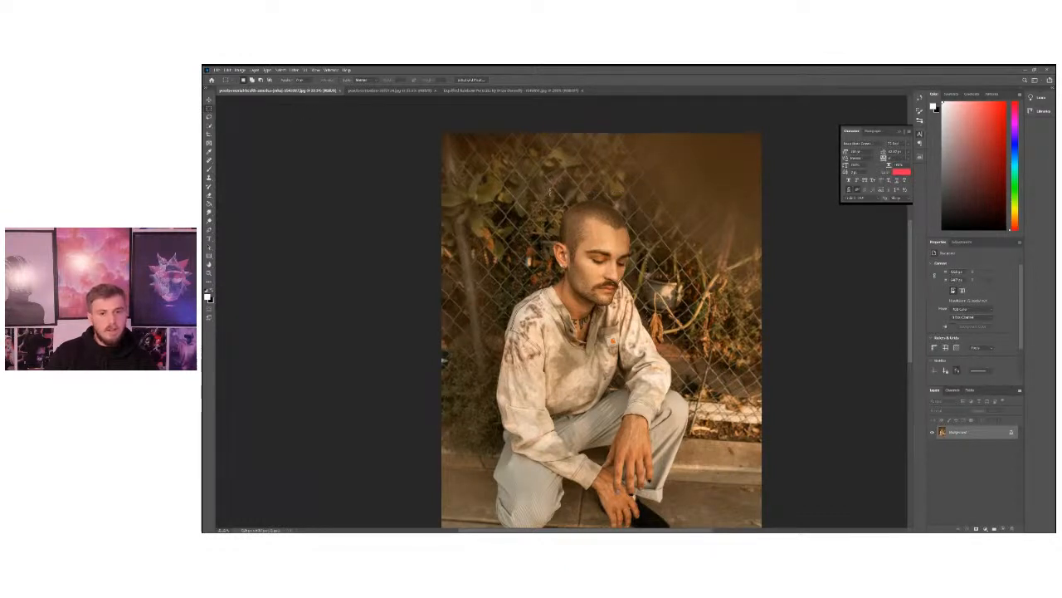
left_click_drag(540, 184, 653, 332)
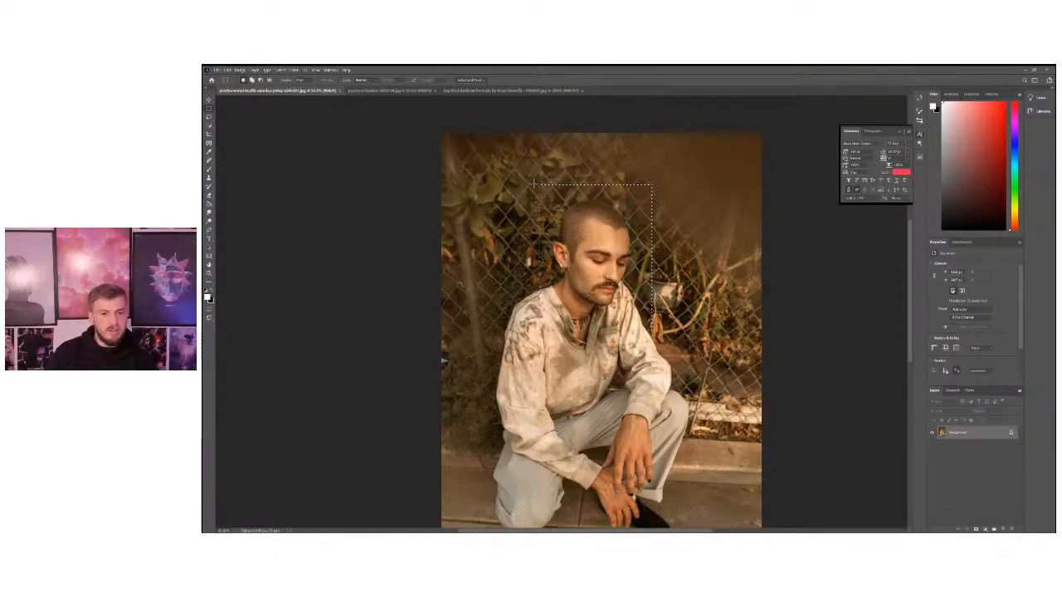
left_click_drag(540, 195, 655, 322)
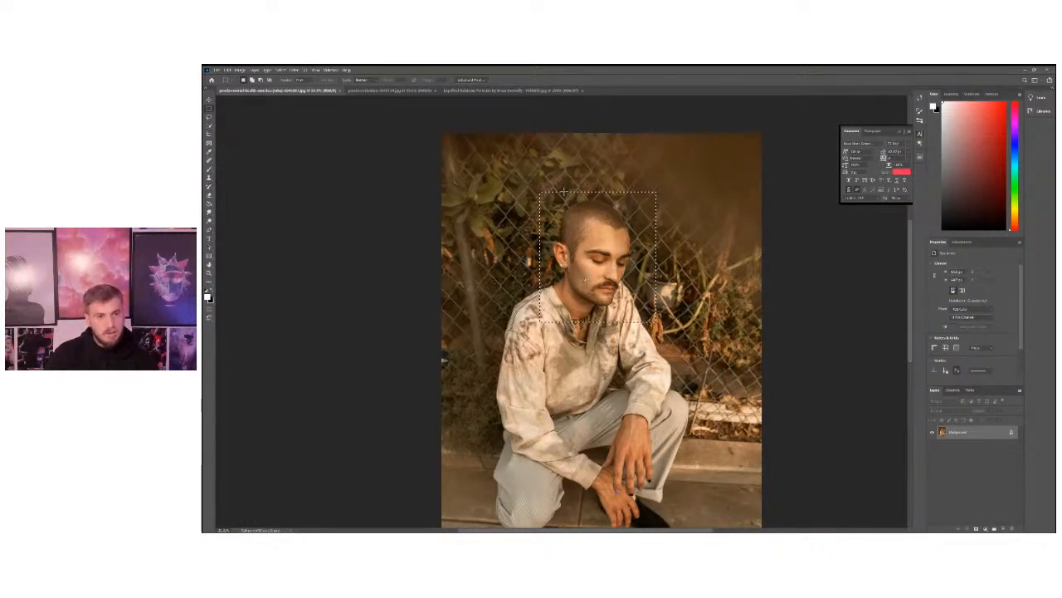
left_click_drag(528, 191, 648, 322)
Select the crouching man's head and collar area with the Rectangular Marquee tool and copy the selection.
left_click(208, 100)
left_click(208, 108)
right_click(208, 109)
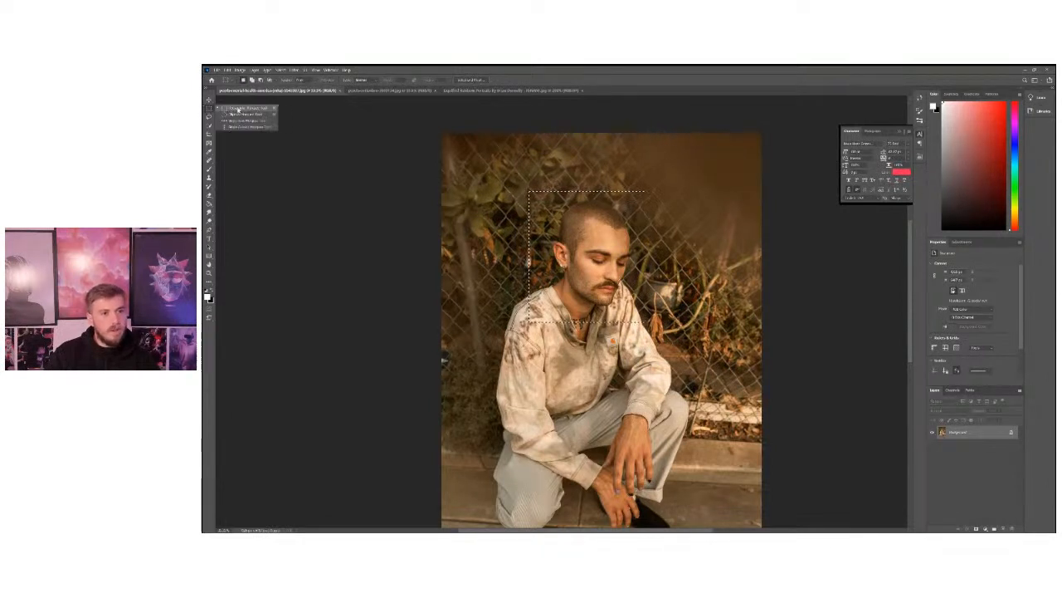
left_click(238, 108)
left_click_drag(536, 179, 641, 317)
left_click(227, 69)
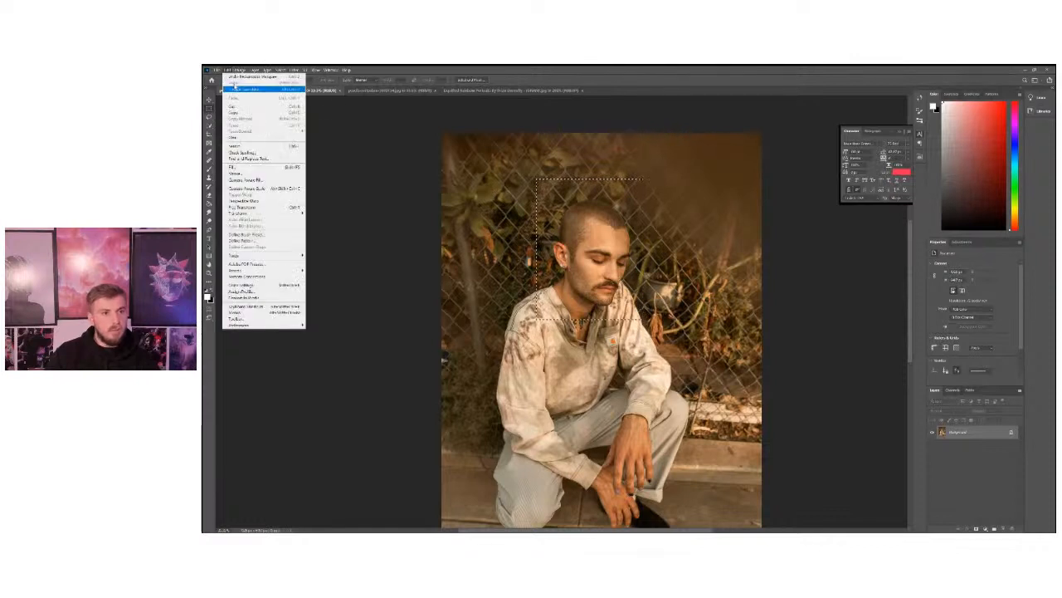
left_click(237, 112)
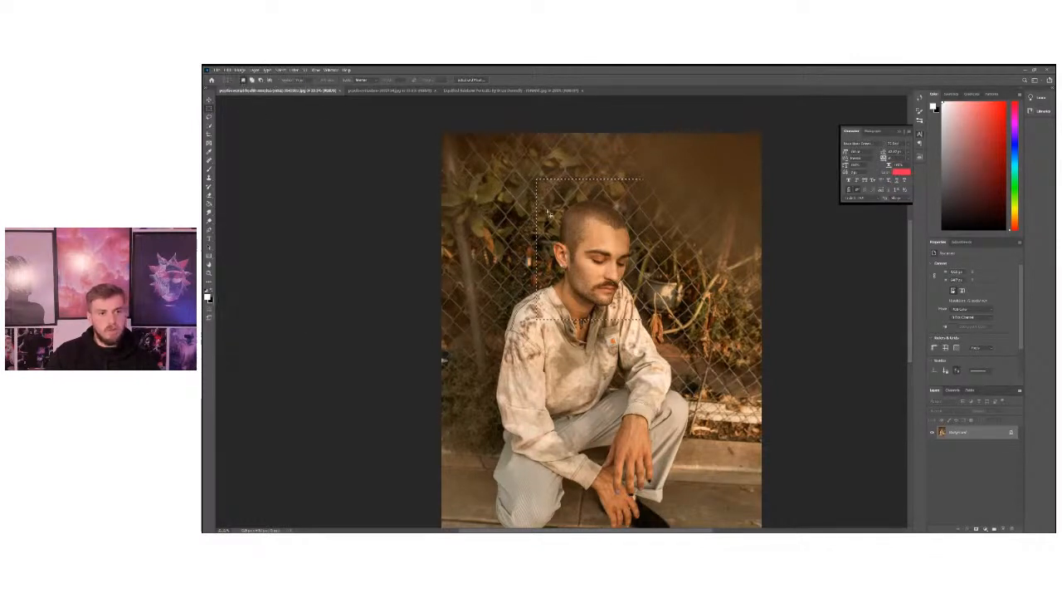
Create a new blank white document from the recent custom 4000 × 5000 px preset at 72 pixels/inch.
left_click(216, 69)
left_click(228, 79)
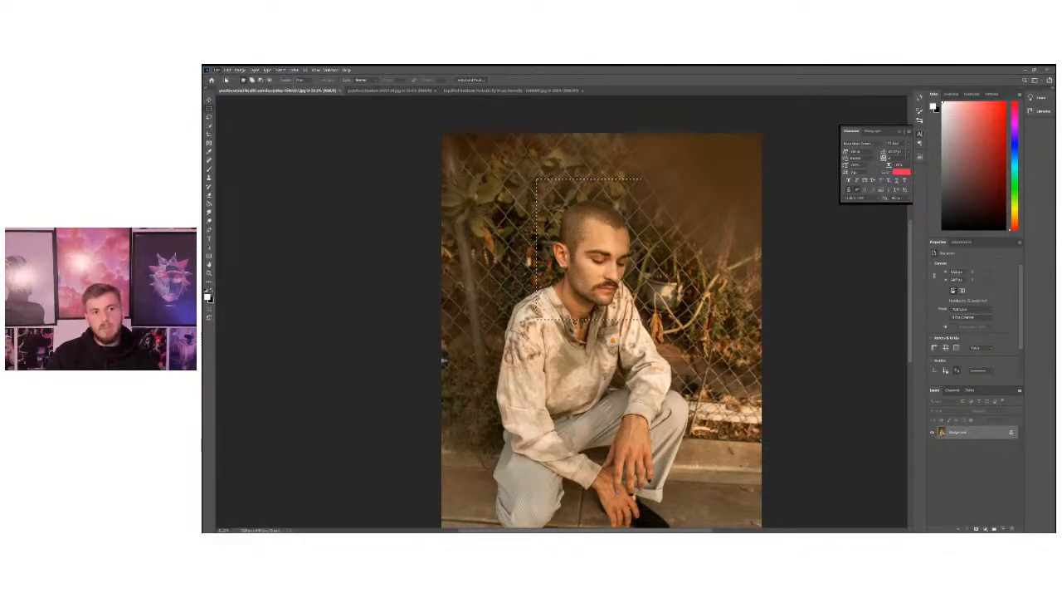
left_click_drag(495, 114, 517, 114)
left_click(444, 183)
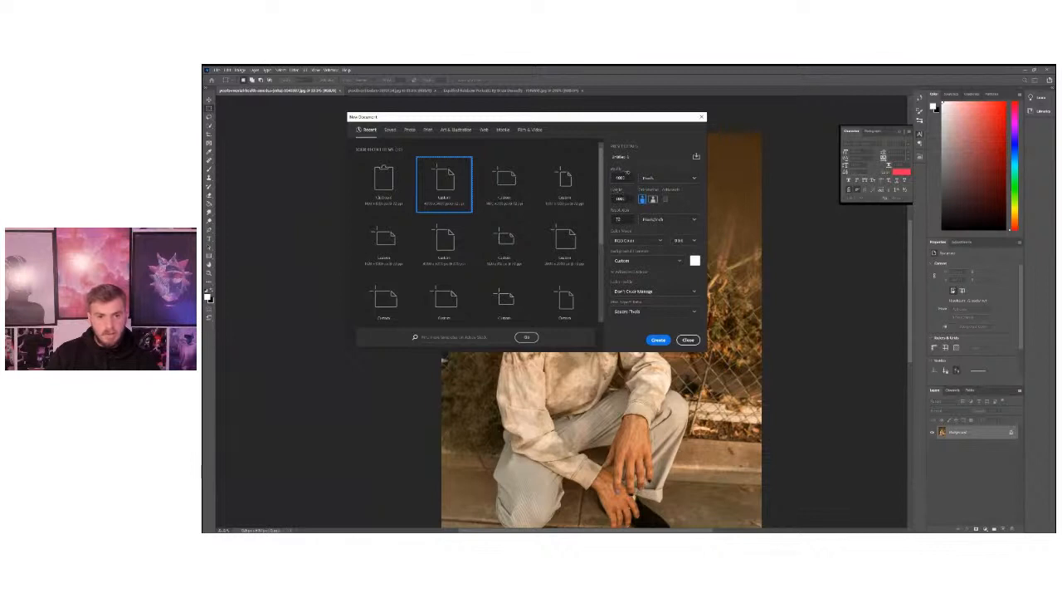
left_click(660, 340)
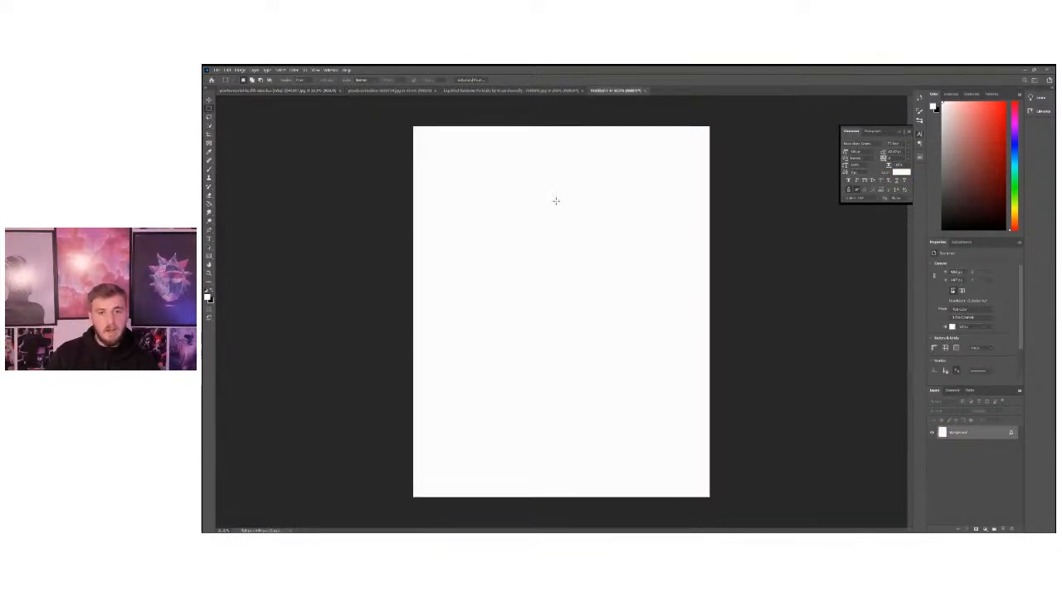
Resize the new document's image to 1200 px wide by 1500 px high.
left_click(239, 70)
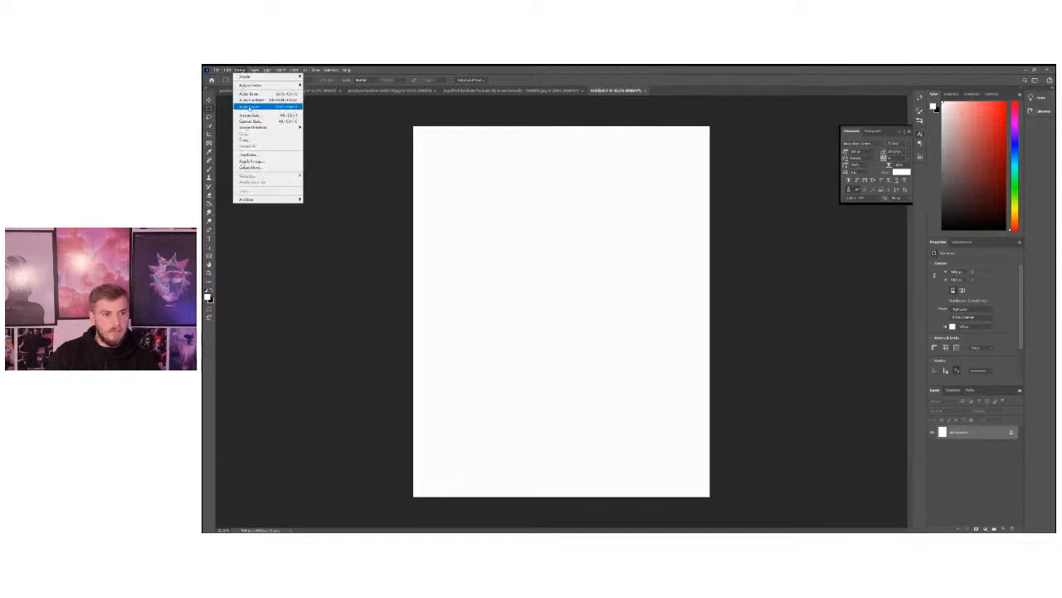
left_click(250, 115)
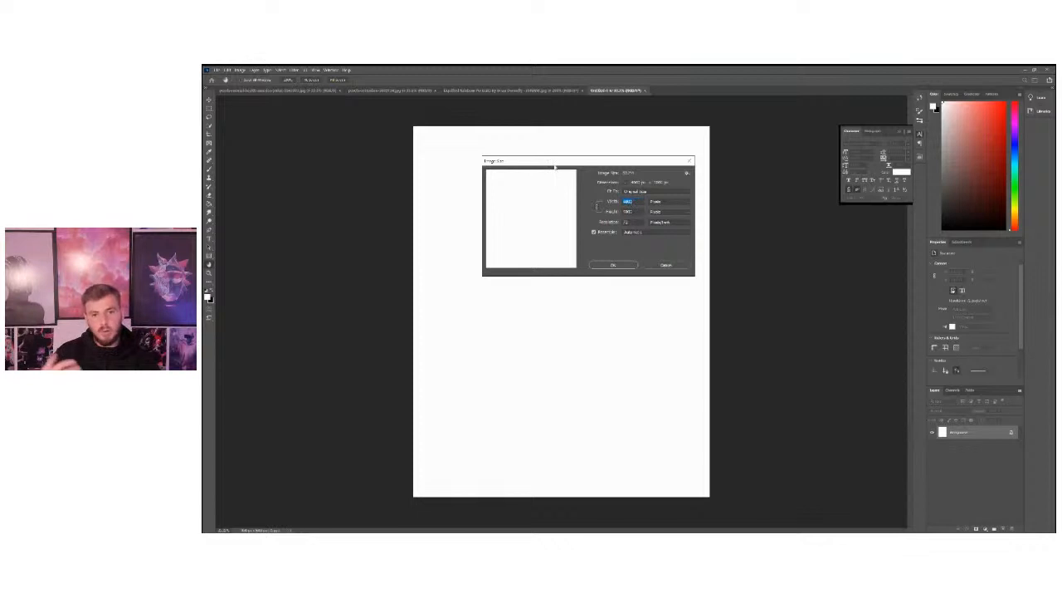
left_click_drag(554, 166, 560, 164)
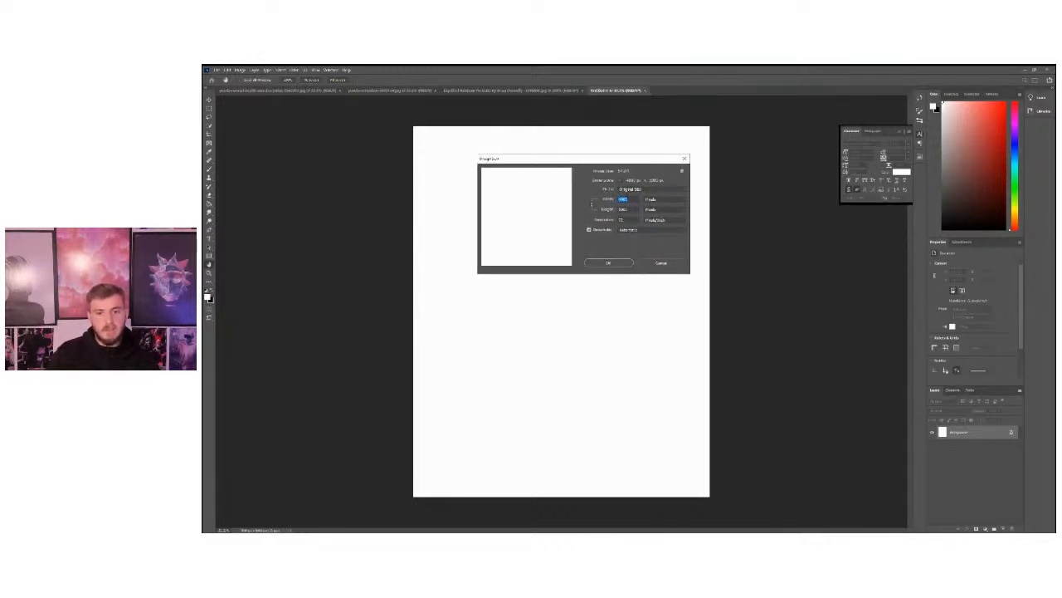
left_click_drag(577, 168, 585, 177)
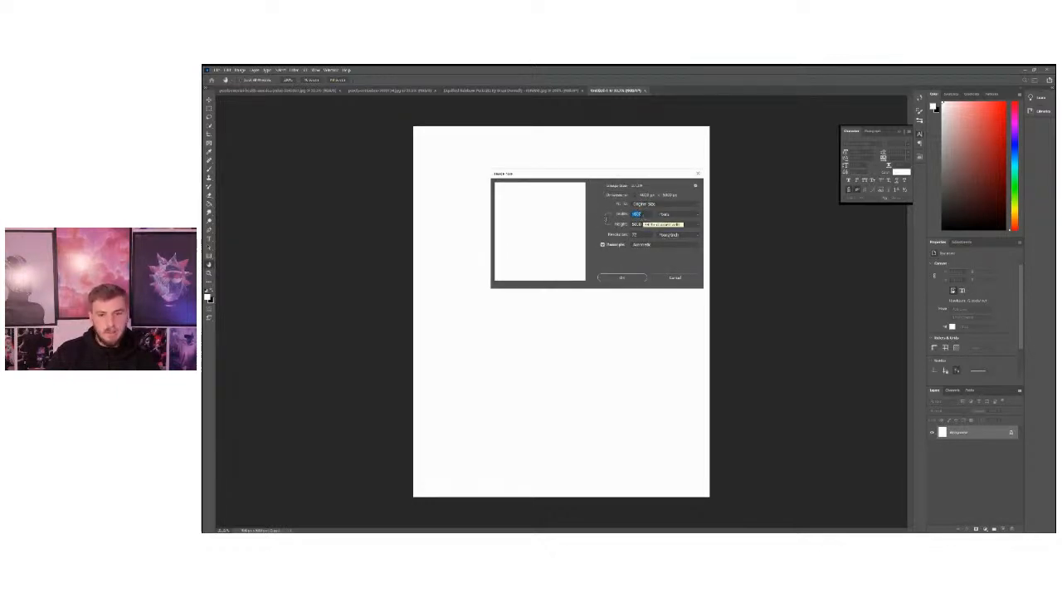
left_click_drag(564, 173, 580, 176)
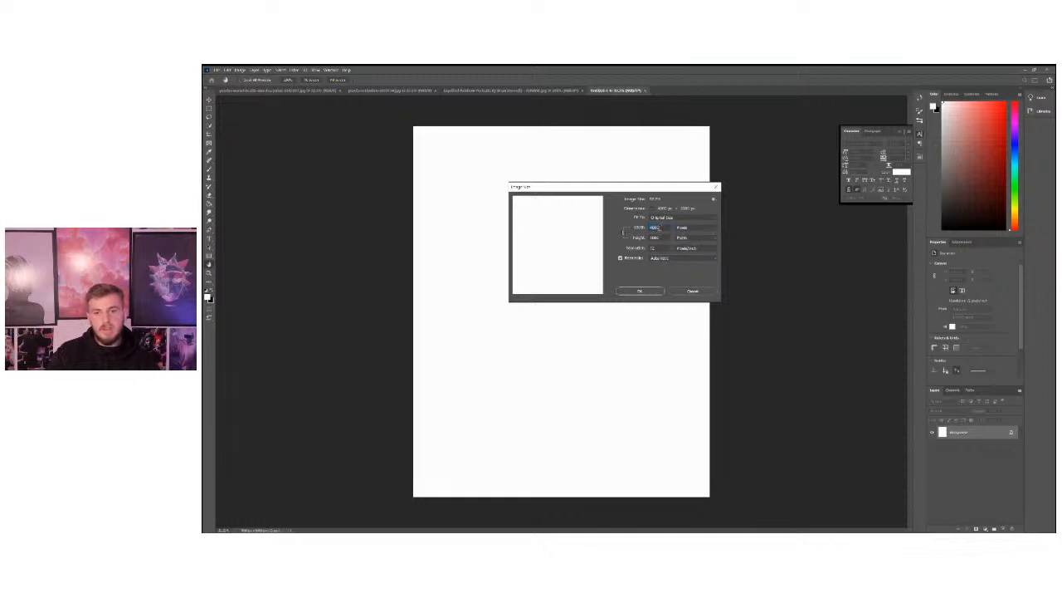
type("1200")
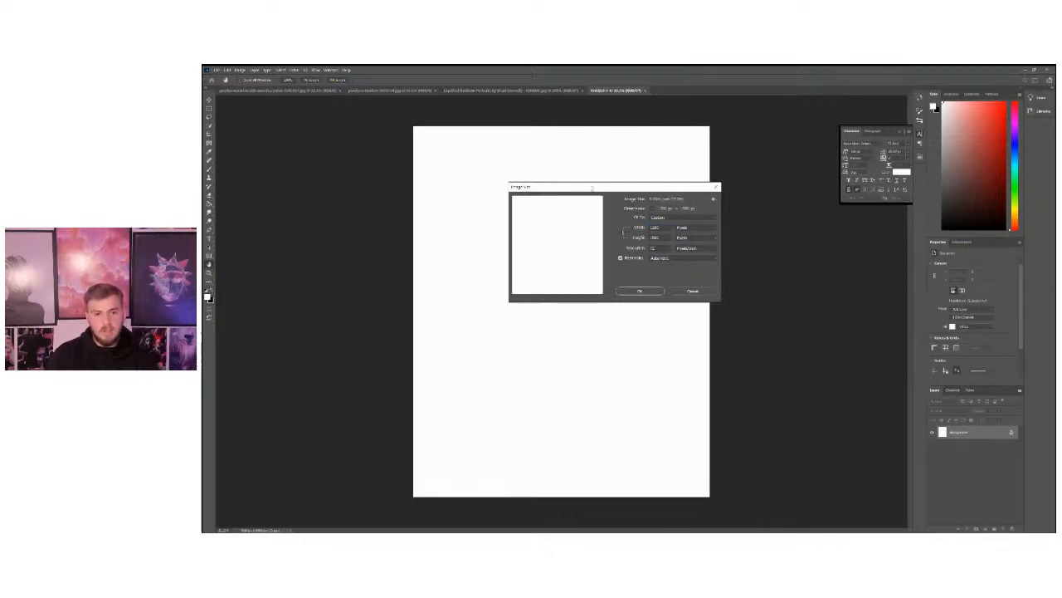
left_click_drag(591, 189, 572, 166)
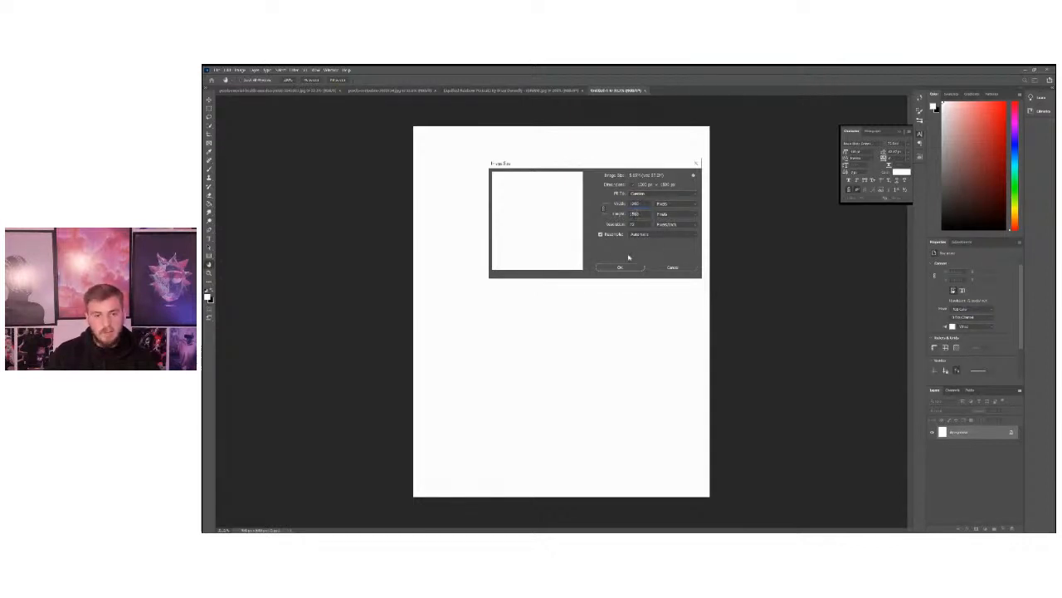
left_click(619, 268)
key("z")
left_click(543, 275)
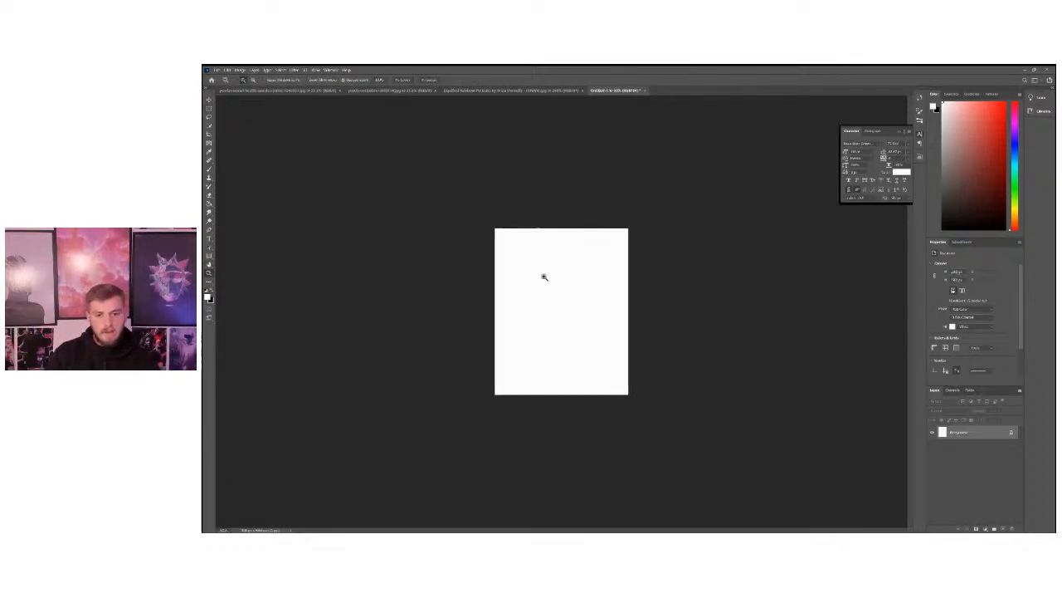
Paste the copied head photo into the new document, then scale it down and position it so the whole head fits the canvas.
left_click(228, 70)
left_click(249, 129)
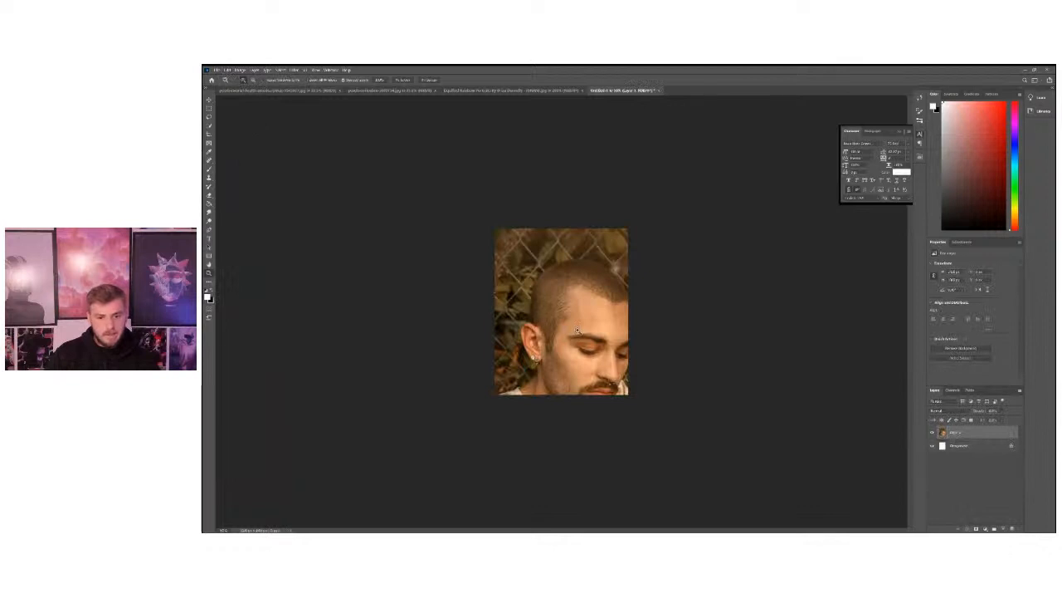
key("ctrl+t")
left_click_drag(601, 350, 632, 293)
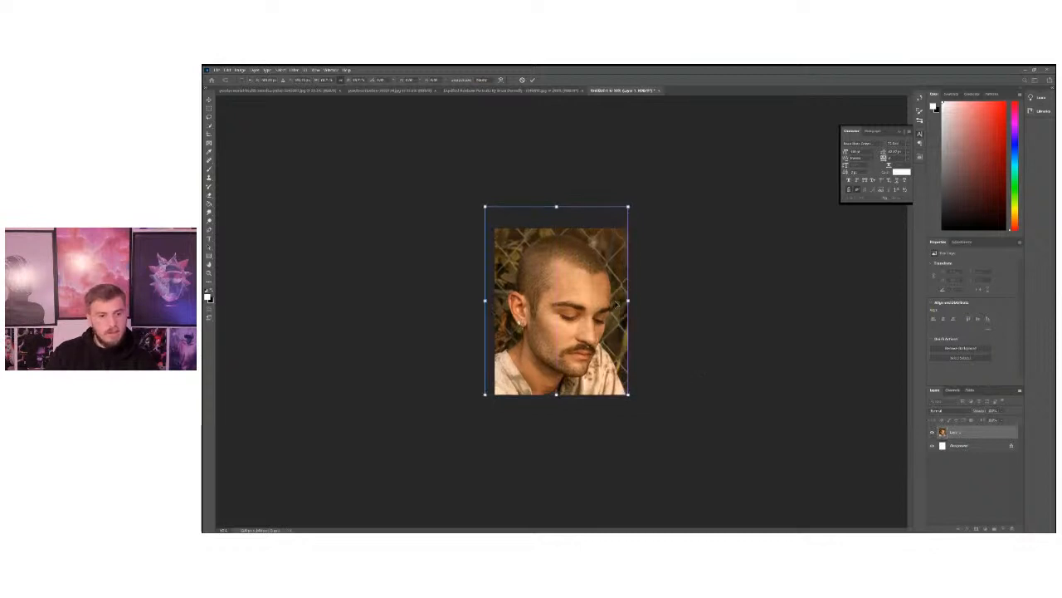
key("Return")
key("ctrl+plus")
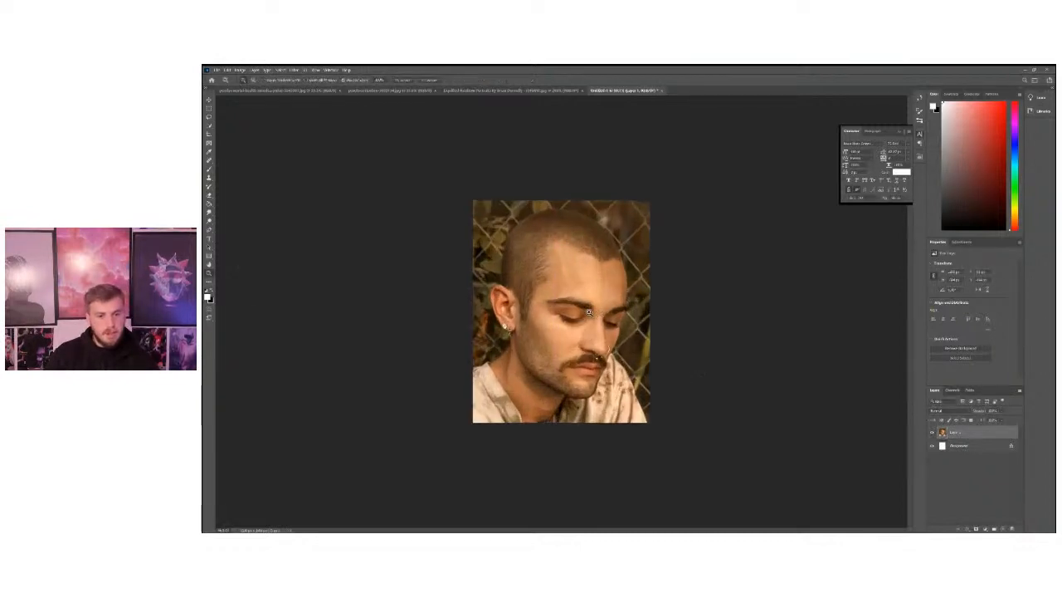
key("ctrl+plus")
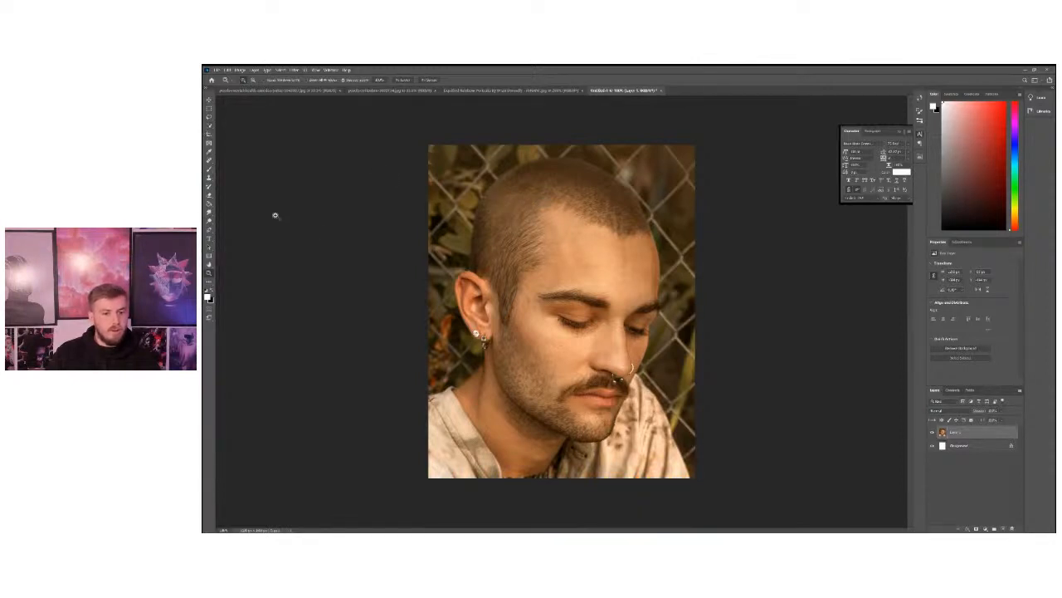
Try selecting the man's head with the Object Selection tool and refining its edge along the jaw with the Quick Selection tool.
left_click(209, 126)
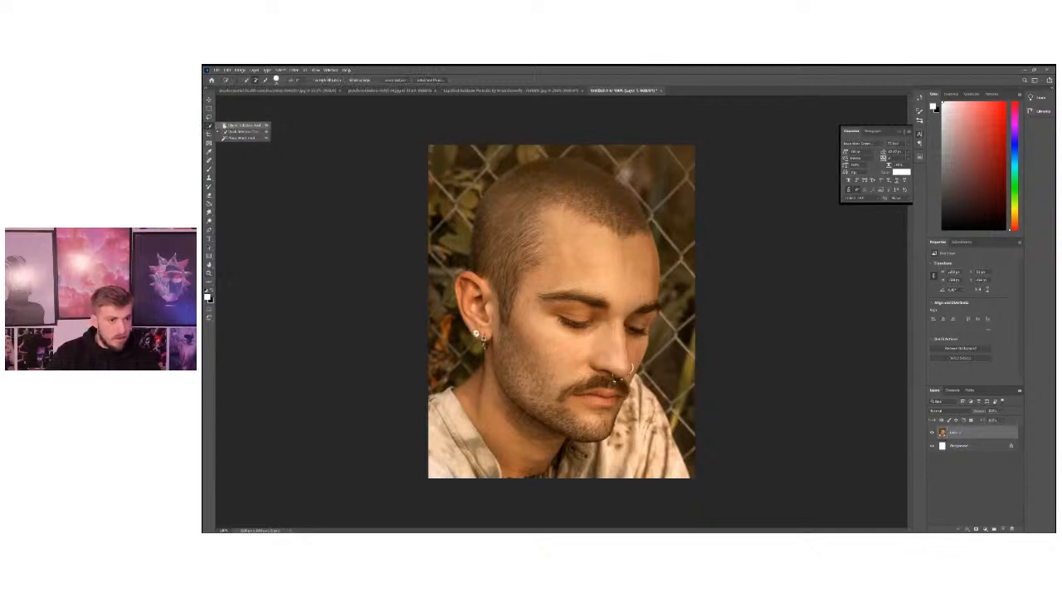
left_click_drag(453, 154, 670, 452)
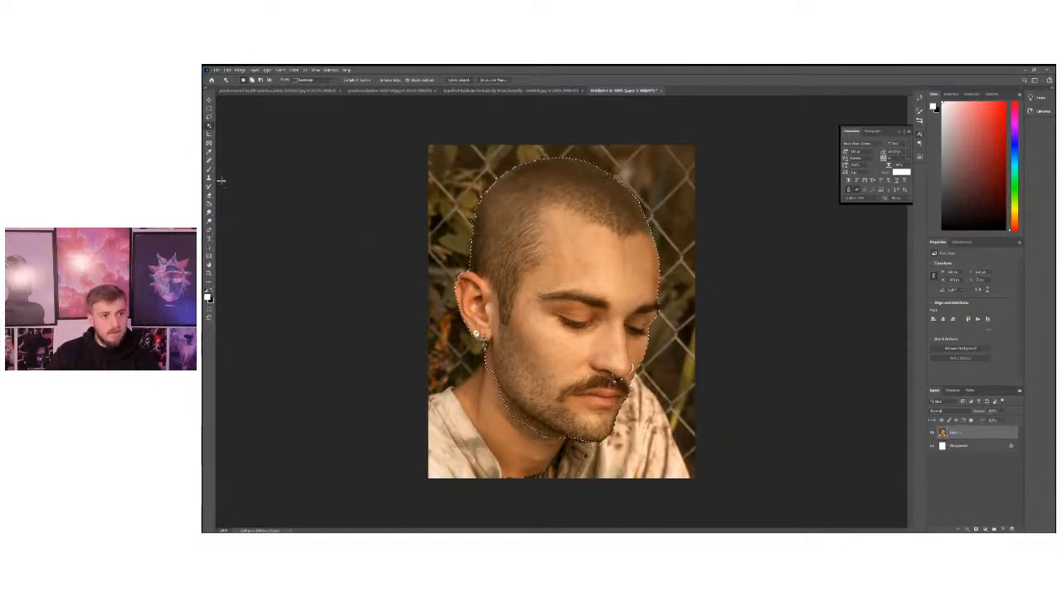
right_click(209, 125)
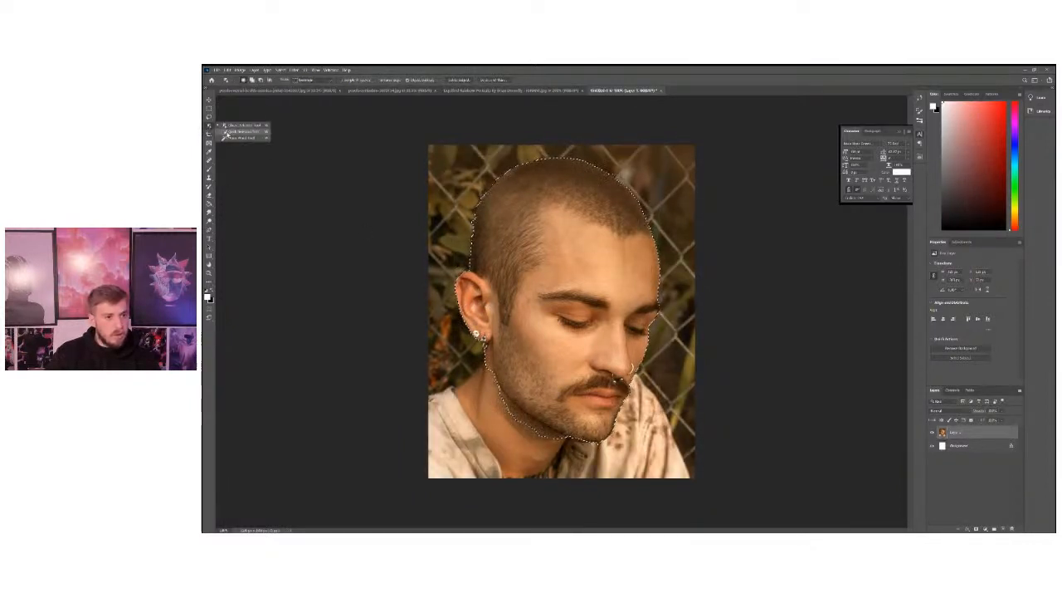
left_click(232, 131)
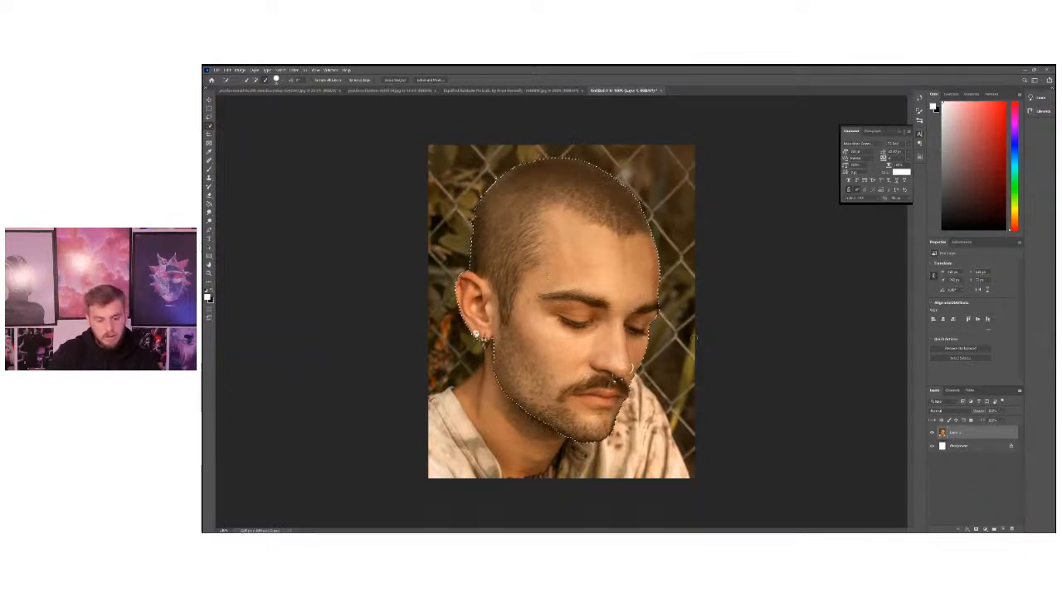
Copy the selected head to its own layer, hide the photo layer to inspect the cutout, and undo the attempt.
key("ctrl+j")
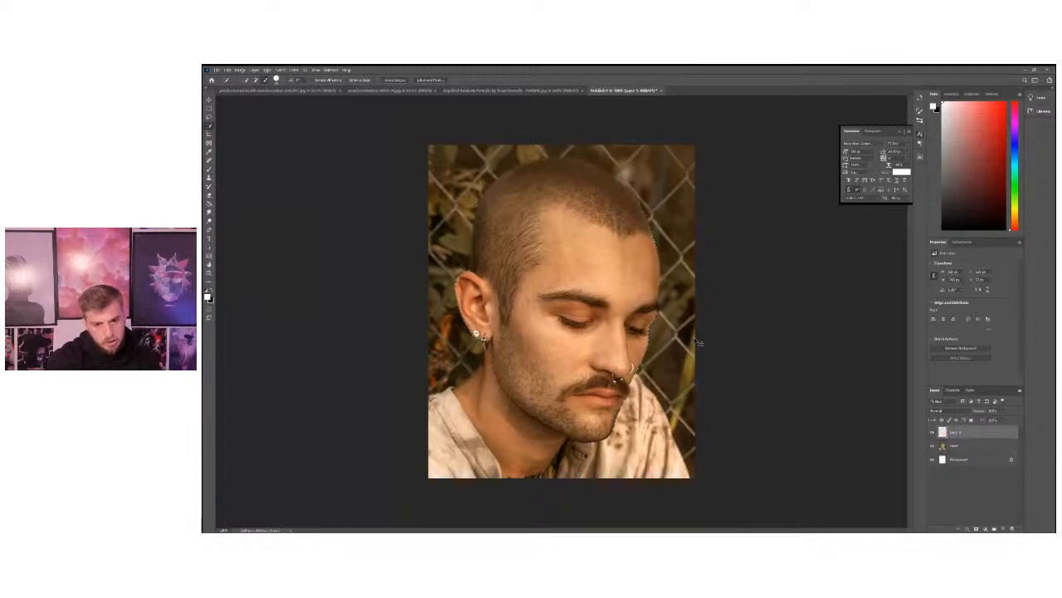
left_click(931, 445)
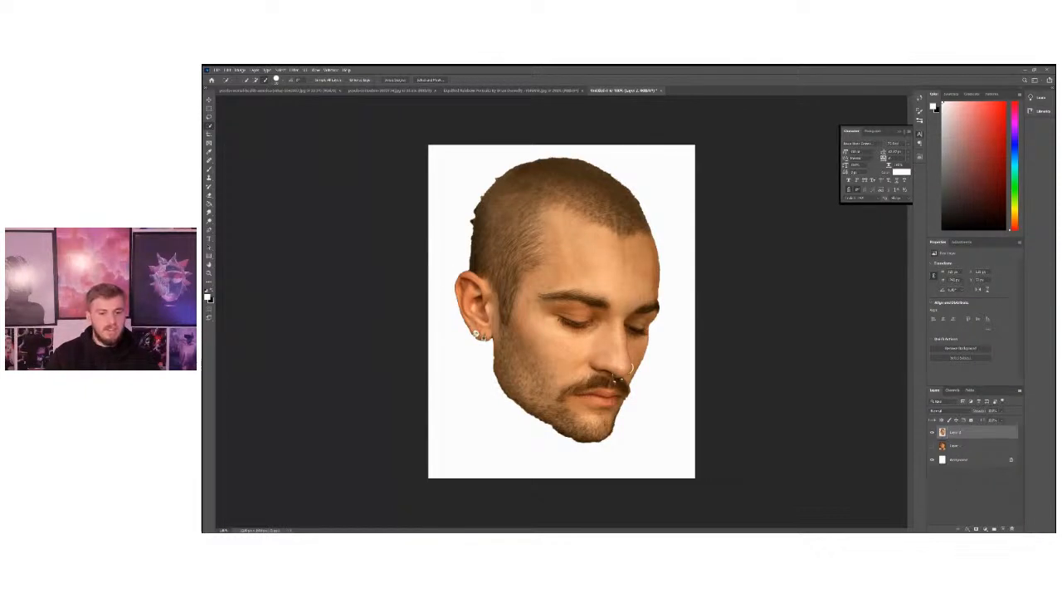
key("ctrl+z")
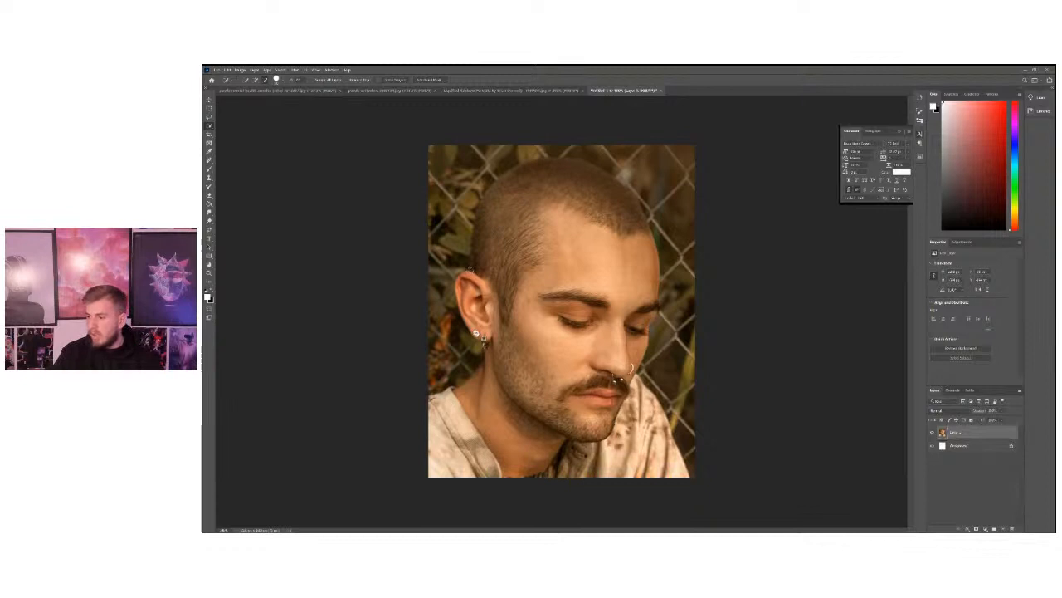
Start a Pen tool path just below the earlobe and trace it down the upper part of the jawline.
left_click(208, 274)
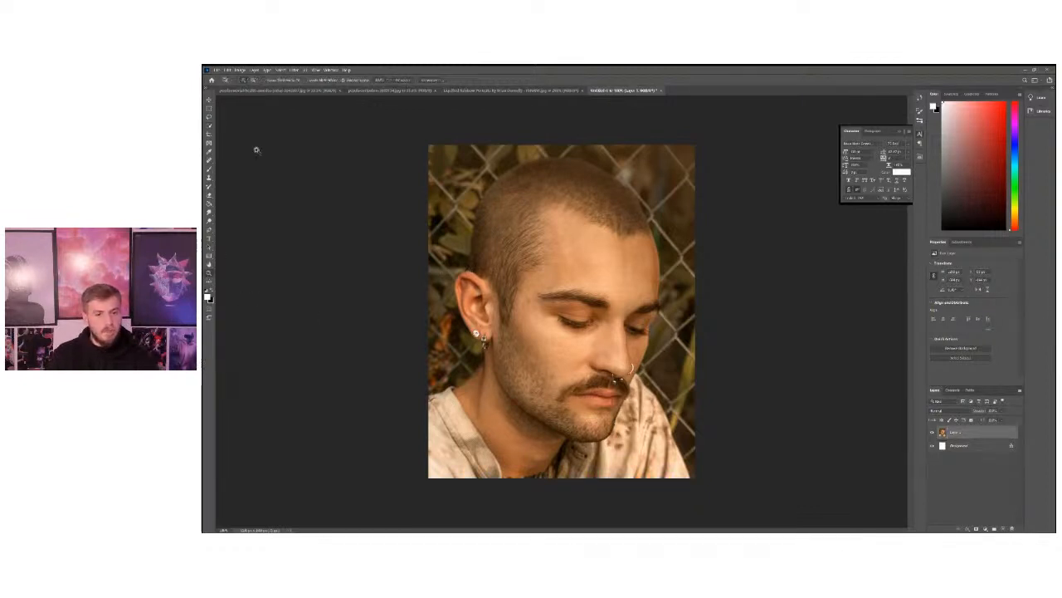
left_click(604, 418)
left_click(316, 255)
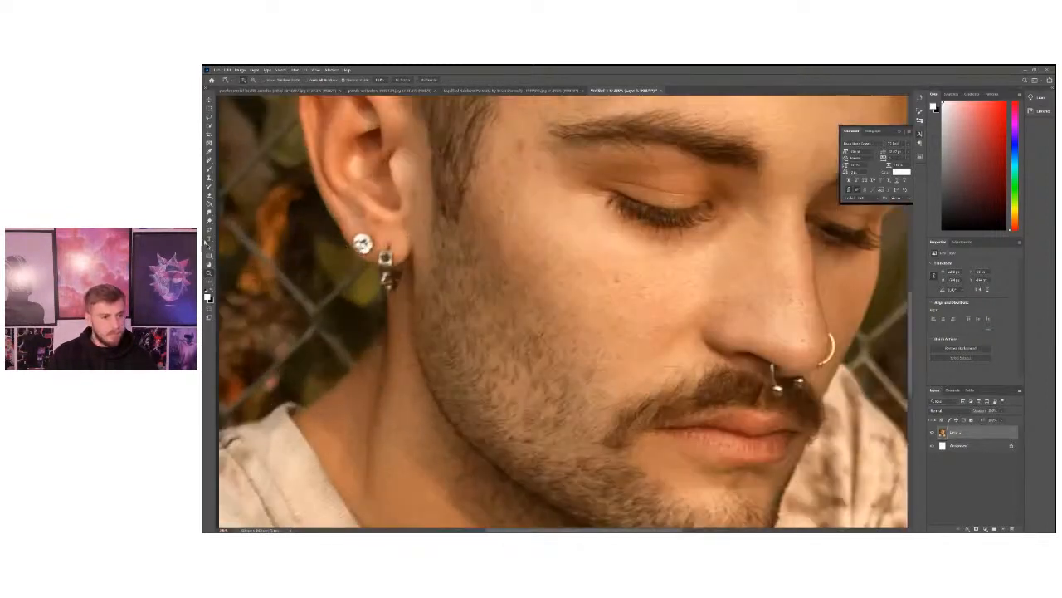
left_click(441, 279)
left_click(395, 247)
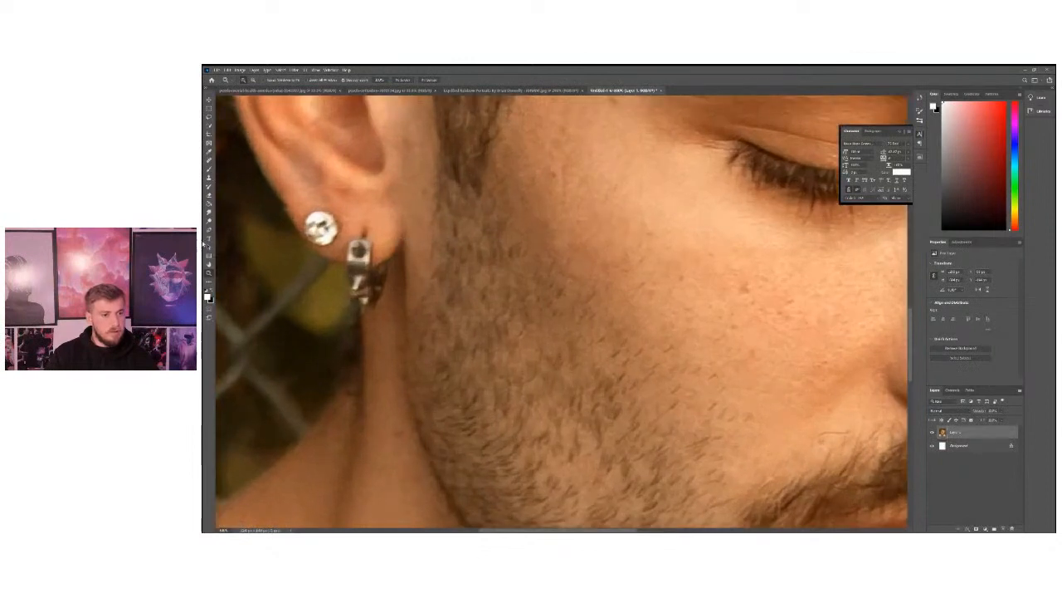
left_click(209, 223)
left_click(209, 231)
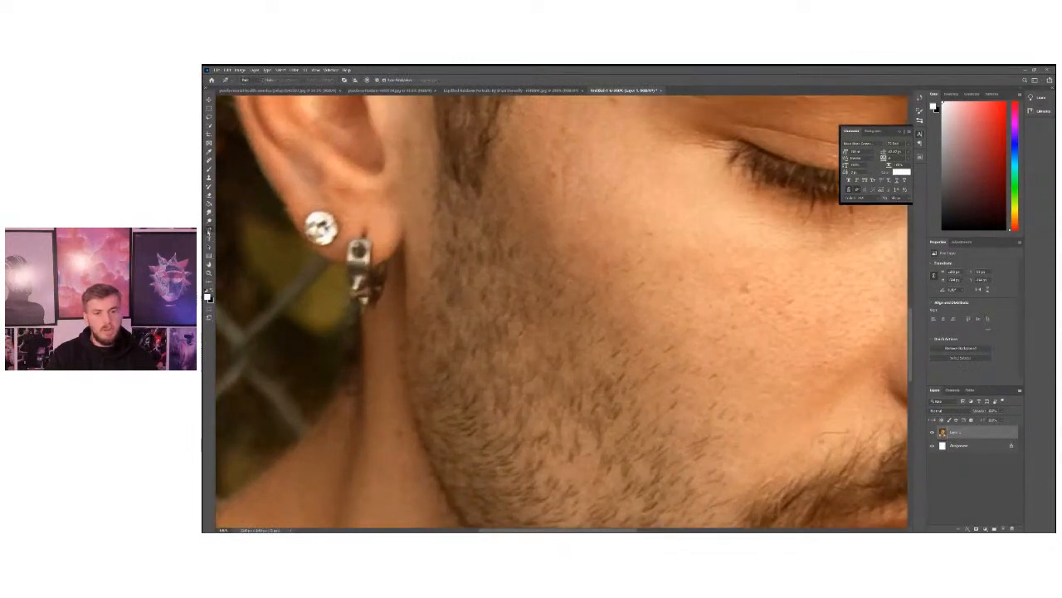
left_click(209, 230)
left_click(236, 229)
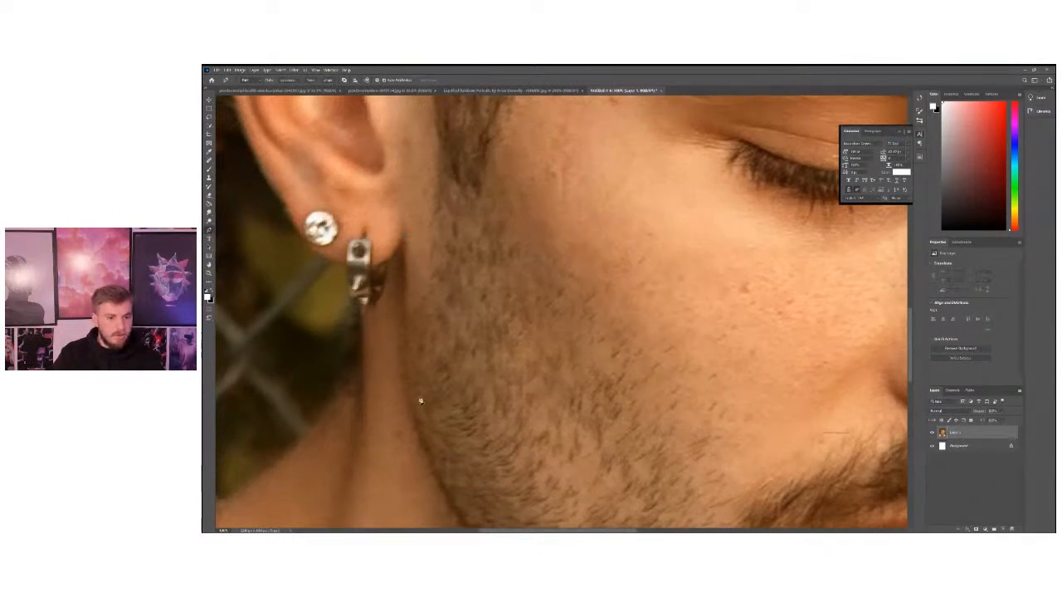
scroll(420, 400, "down", 2)
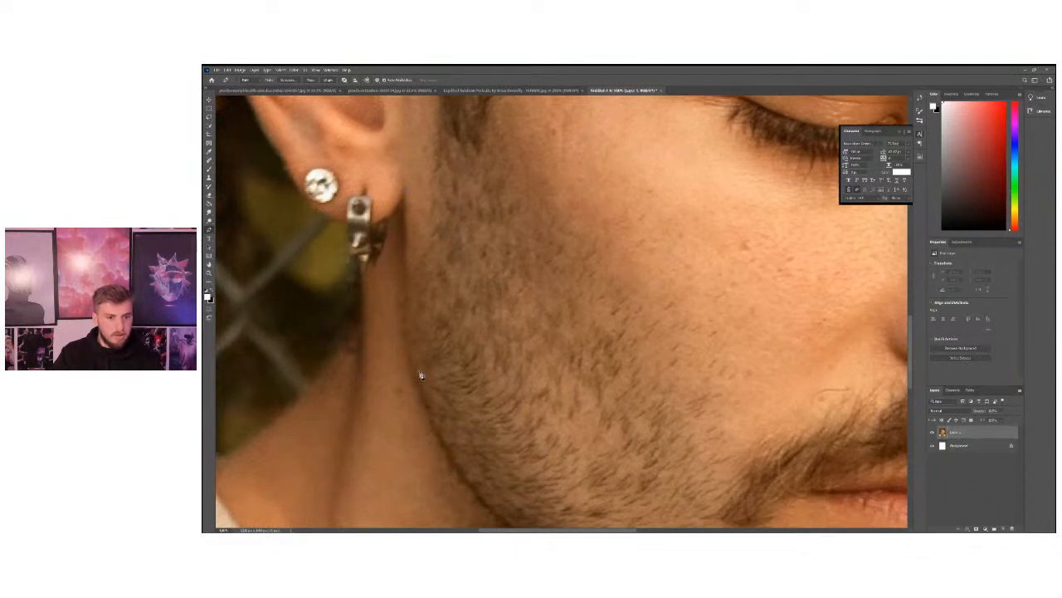
left_click(442, 438)
scroll(465, 438, "down", 2)
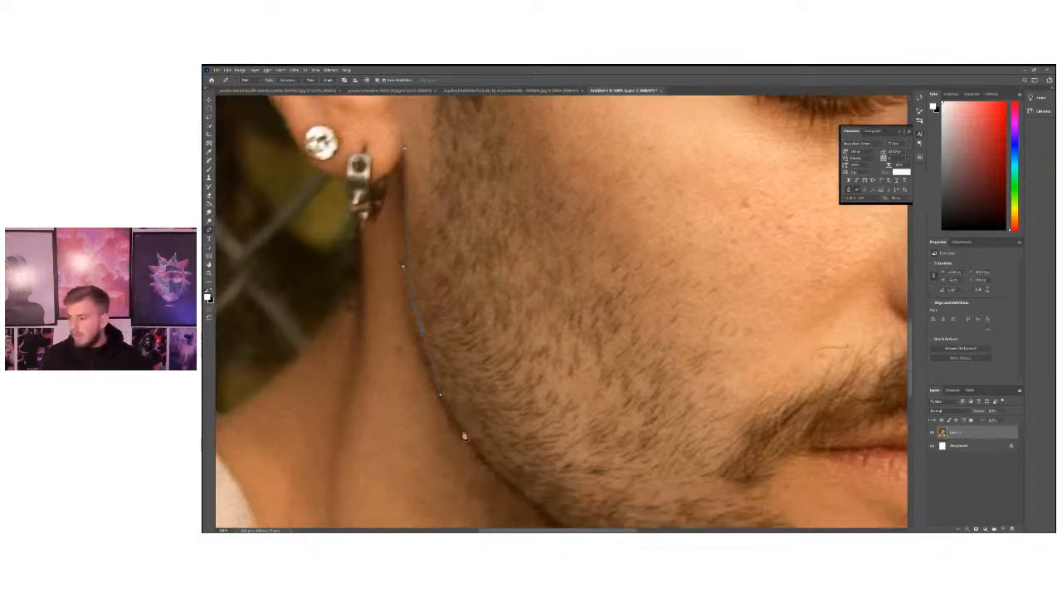
Continue the Pen path with a curved segment along the lower jaw towards the chin, adjusting its handle to follow the beard edge.
scroll(472, 436, "down", 1)
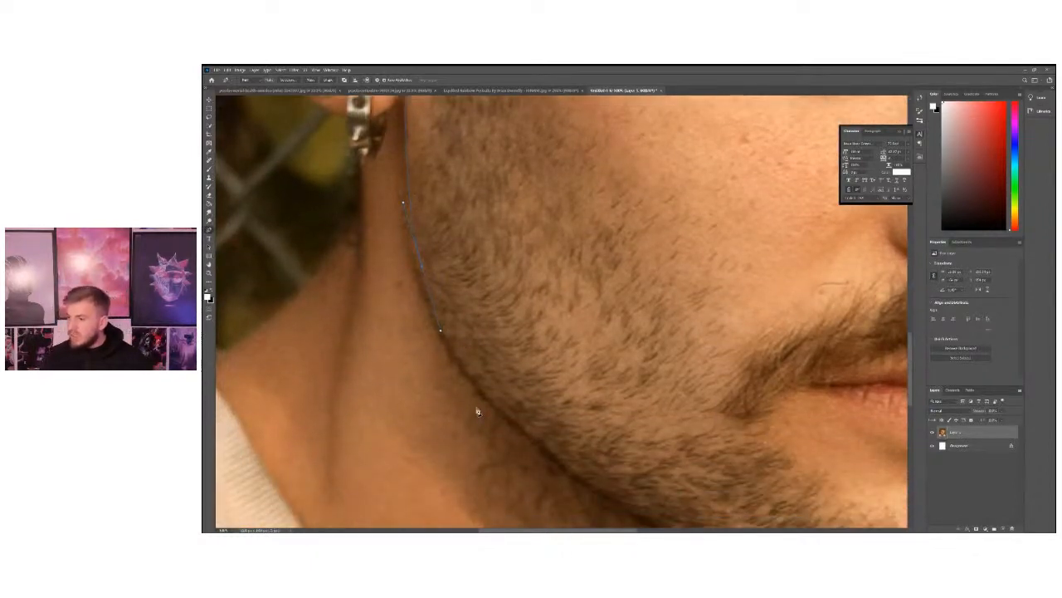
scroll(440, 391, "down", 1)
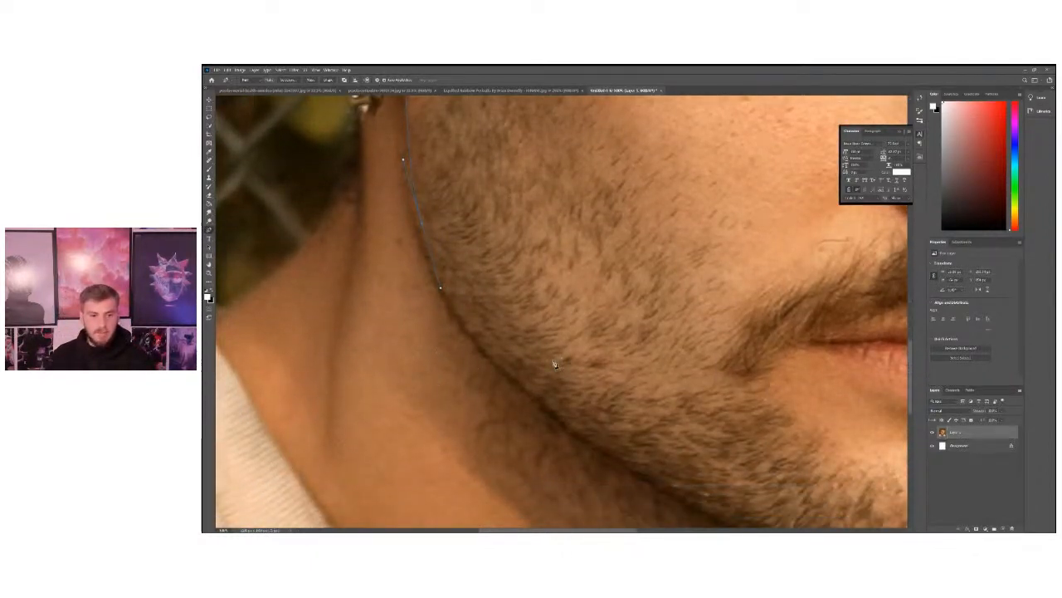
scroll(569, 429, "down", 1)
scroll(572, 423, "down", 1)
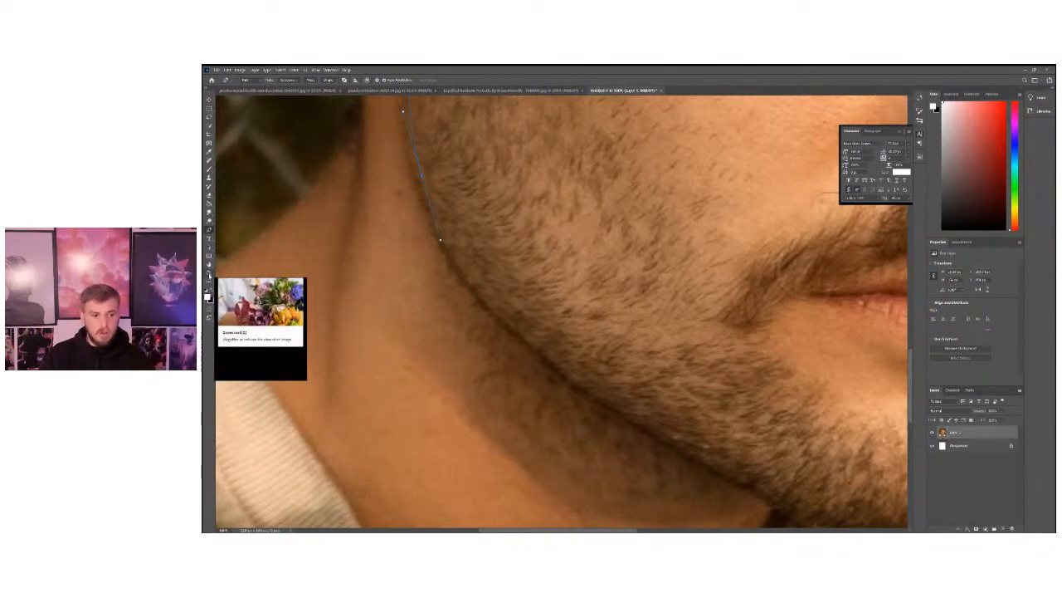
left_click(208, 276)
left_click(458, 279, "alt")
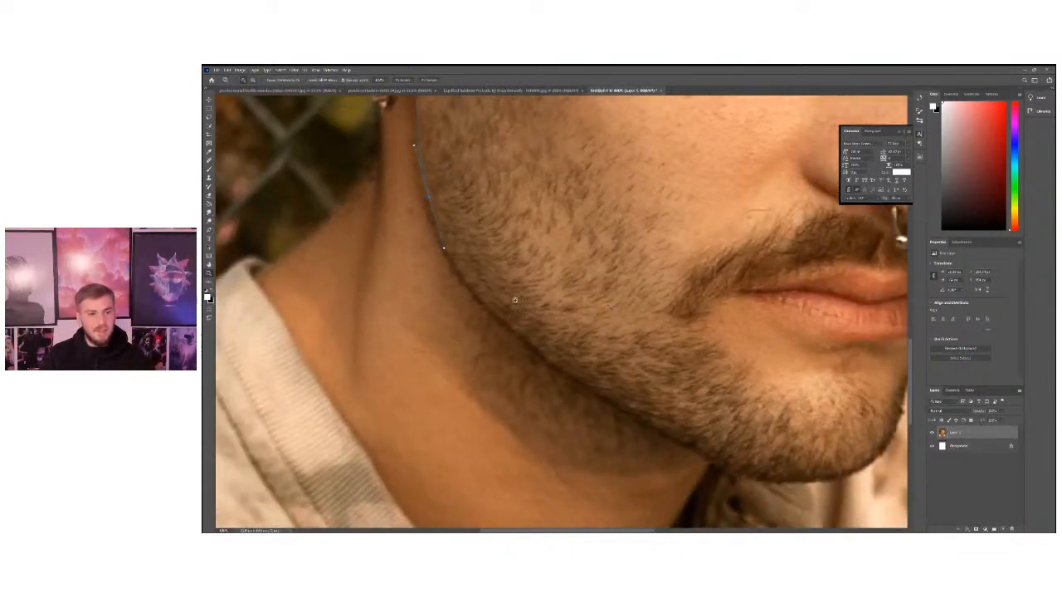
left_click(504, 297)
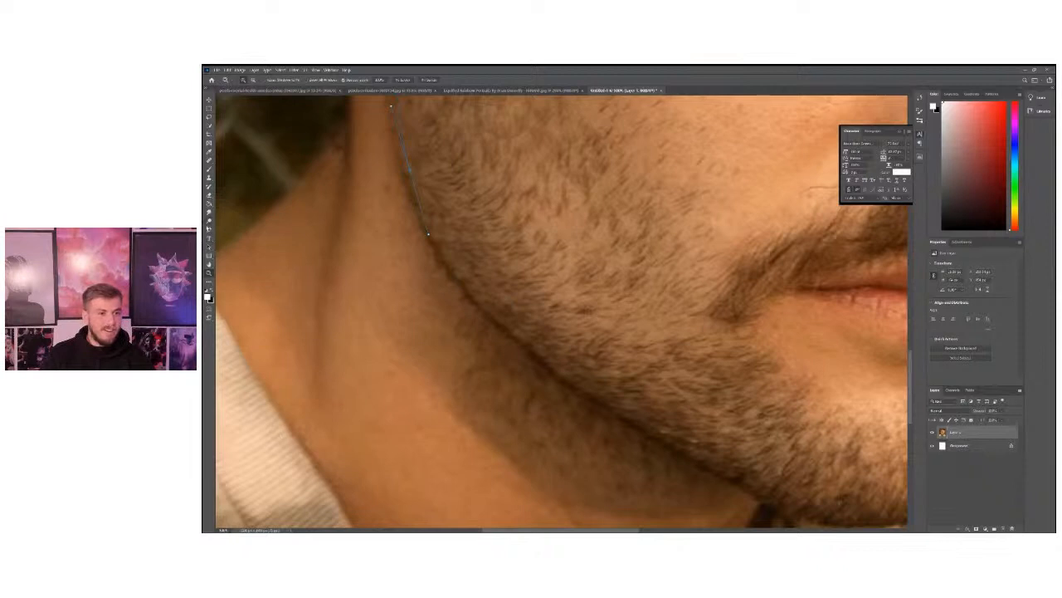
left_click(209, 231)
left_click(209, 273)
left_click(344, 242, "alt")
left_click(344, 243, "alt")
scroll(440, 336, "up", 2)
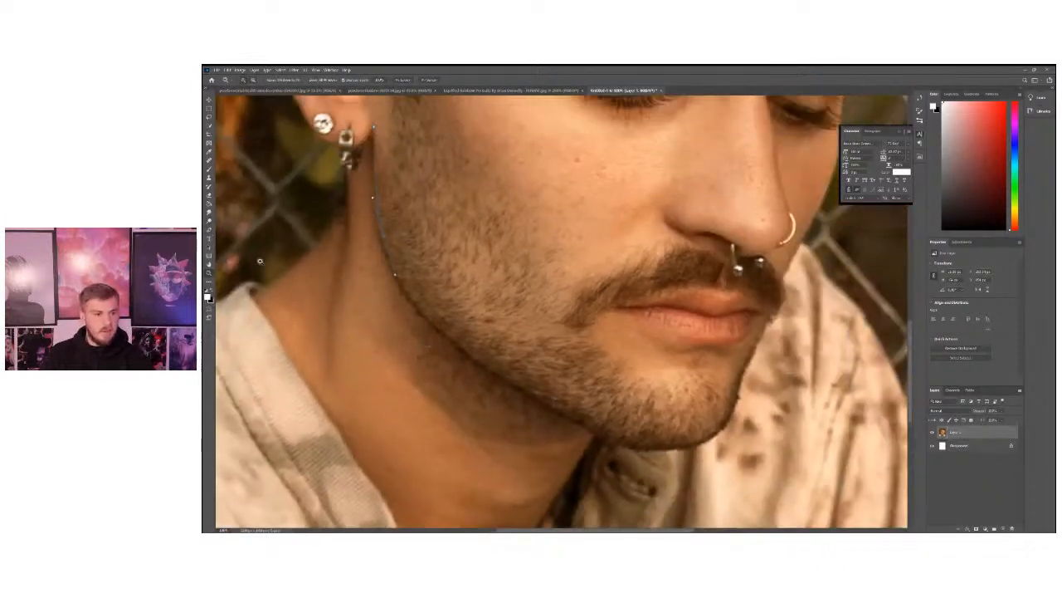
left_click(208, 230)
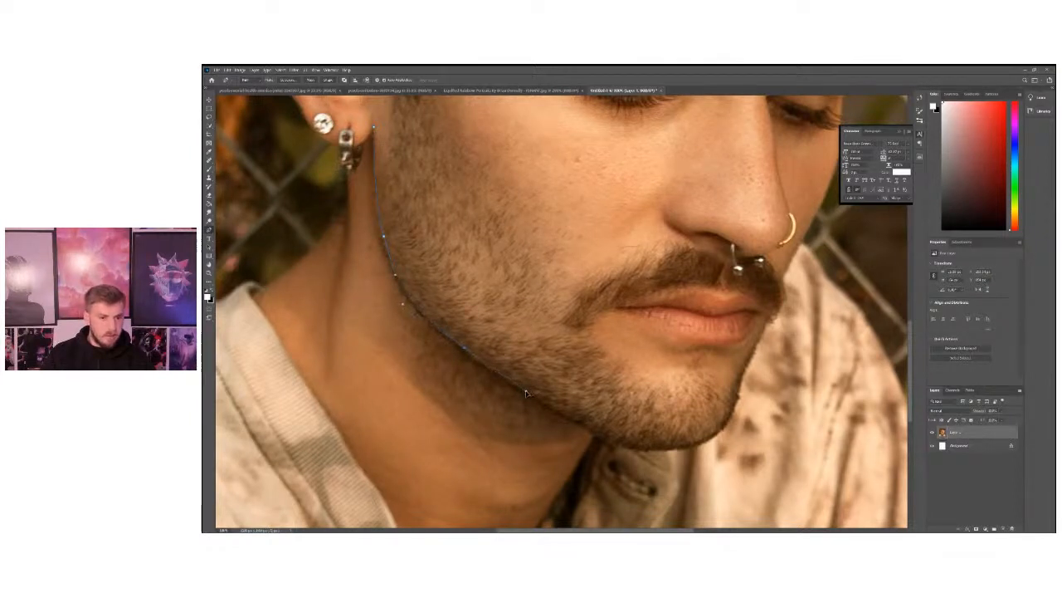
left_click_drag(492, 359, 512, 381)
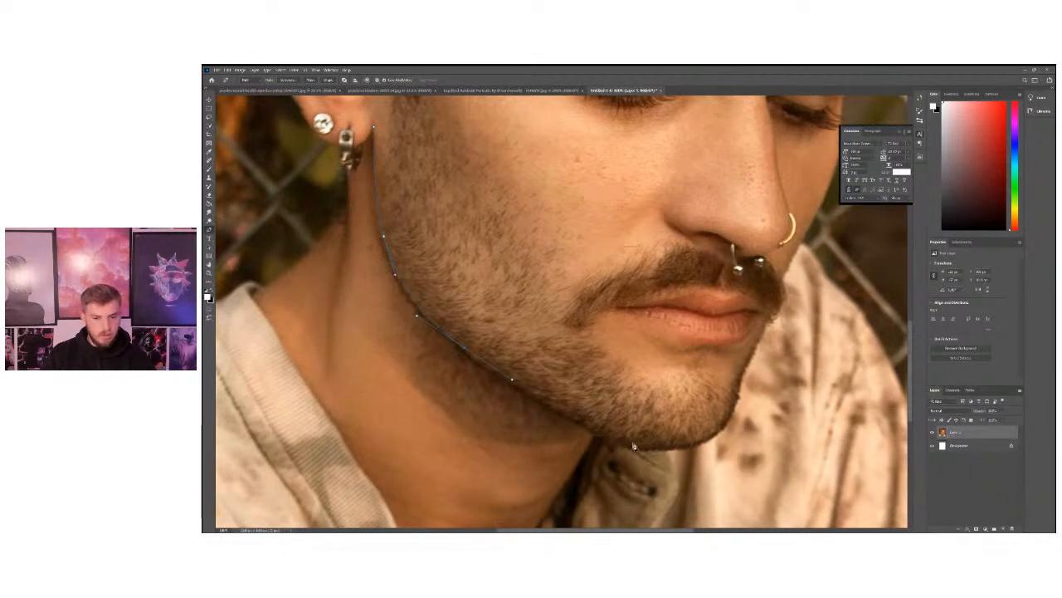
Curve the Pen path around the chin and trace it up past the lips and far cheek to the eyebrow.
left_click_drag(633, 445, 734, 411)
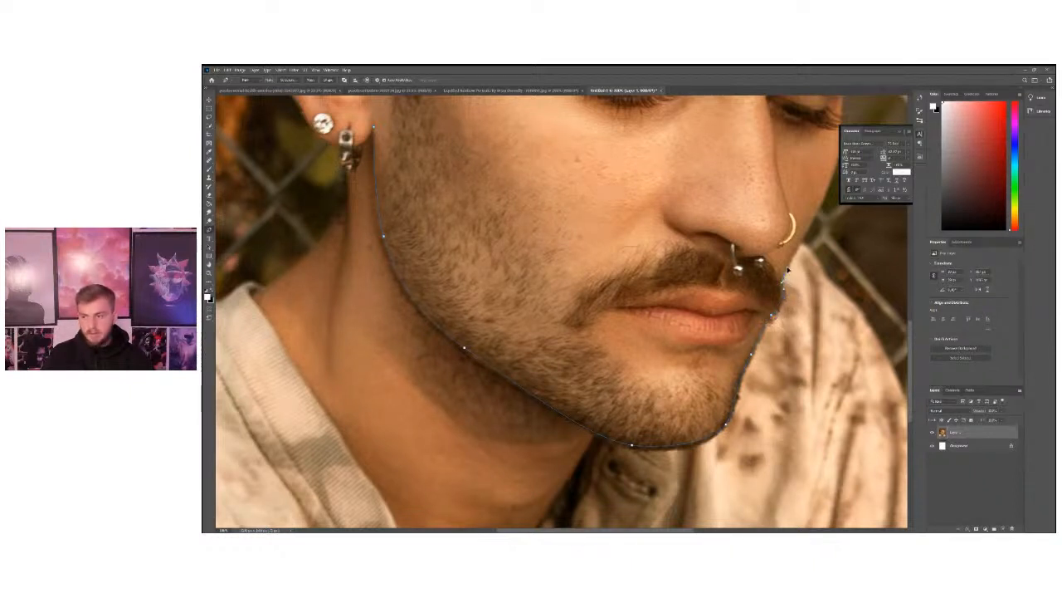
scroll(788, 286, "up", 5)
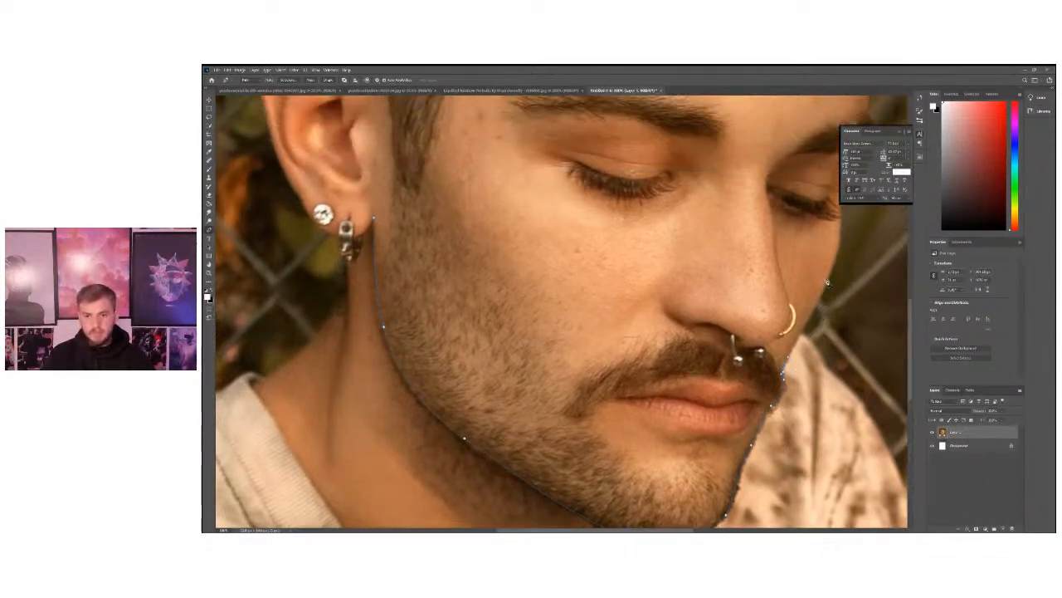
scroll(838, 255, "up", 3)
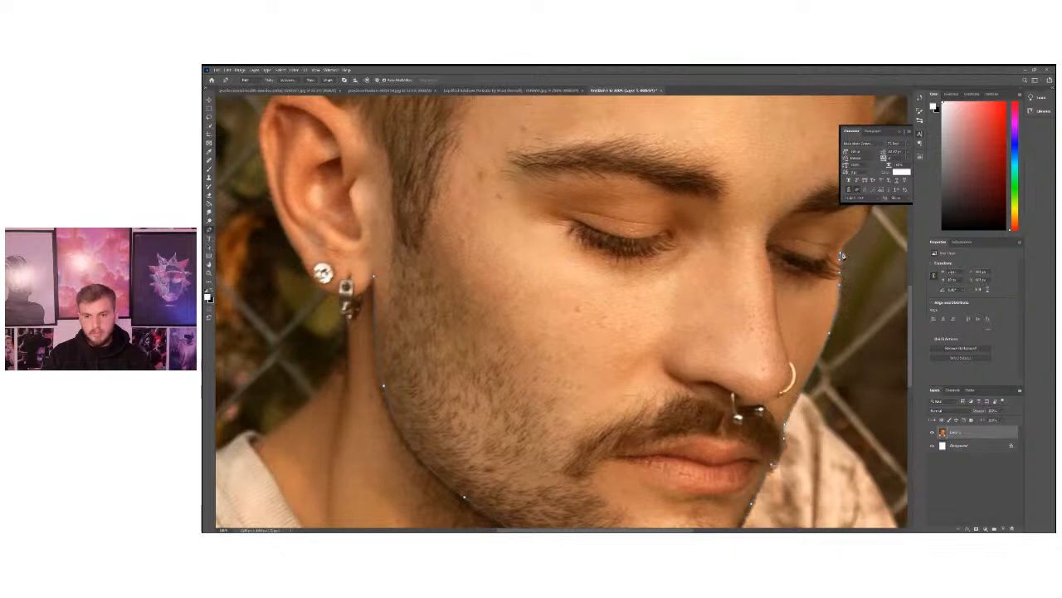
scroll(846, 248, "up", 1)
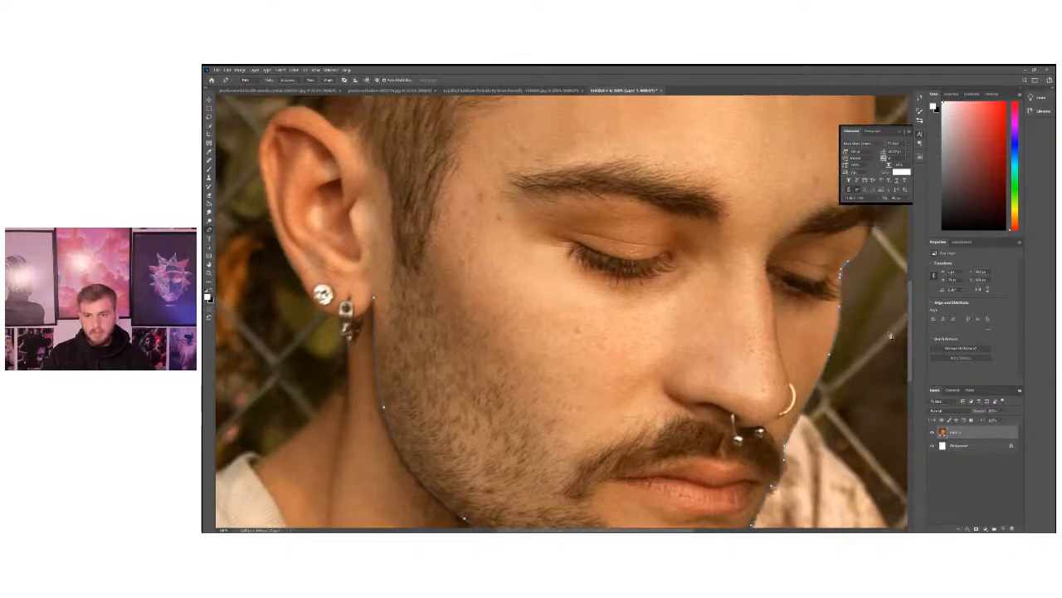
scroll(890, 335, "up", 2)
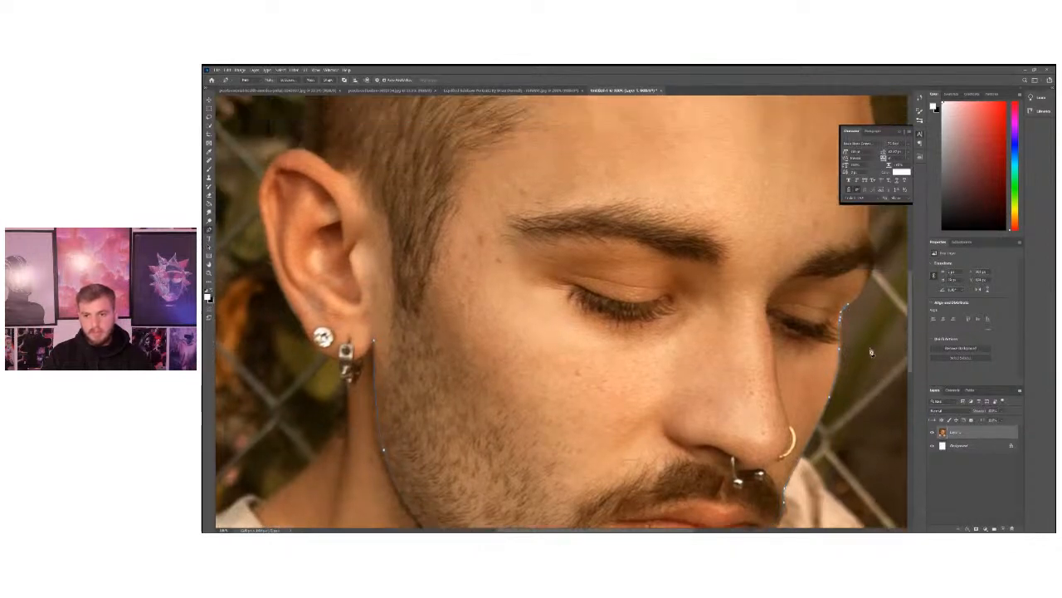
Continue the Pen path from the far eyebrow up along the forehead edge to the hairline.
left_click(872, 246)
scroll(870, 245, "up", 7)
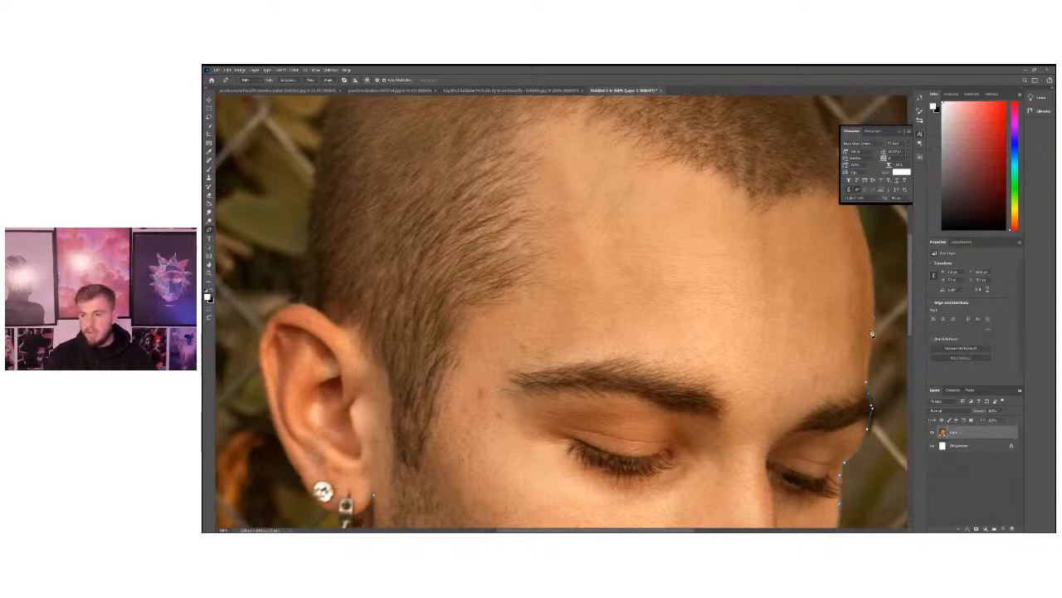
left_click_drag(872, 336, 878, 319)
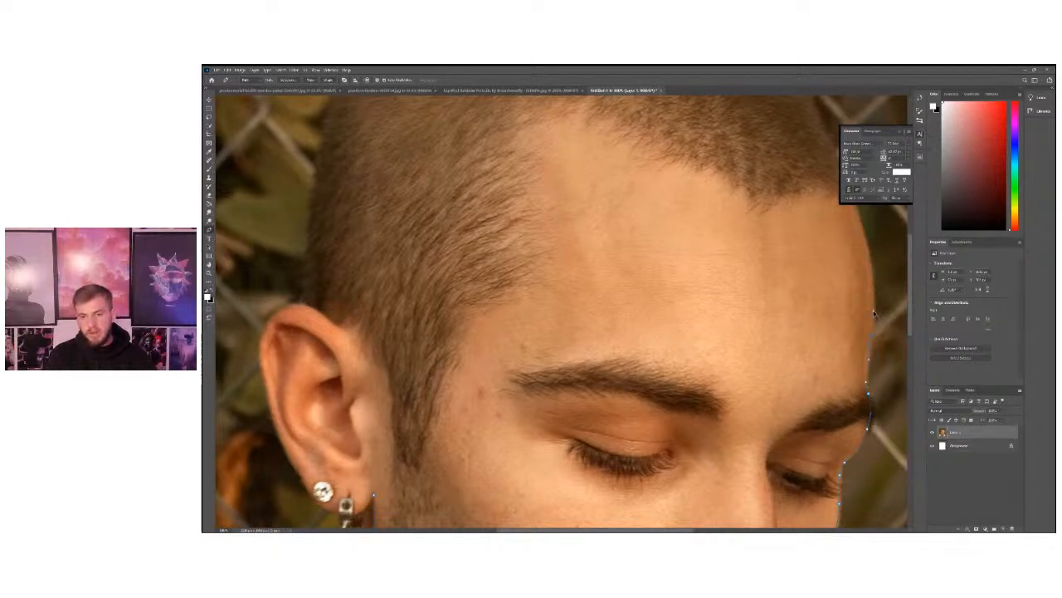
scroll(873, 312, "up", 3)
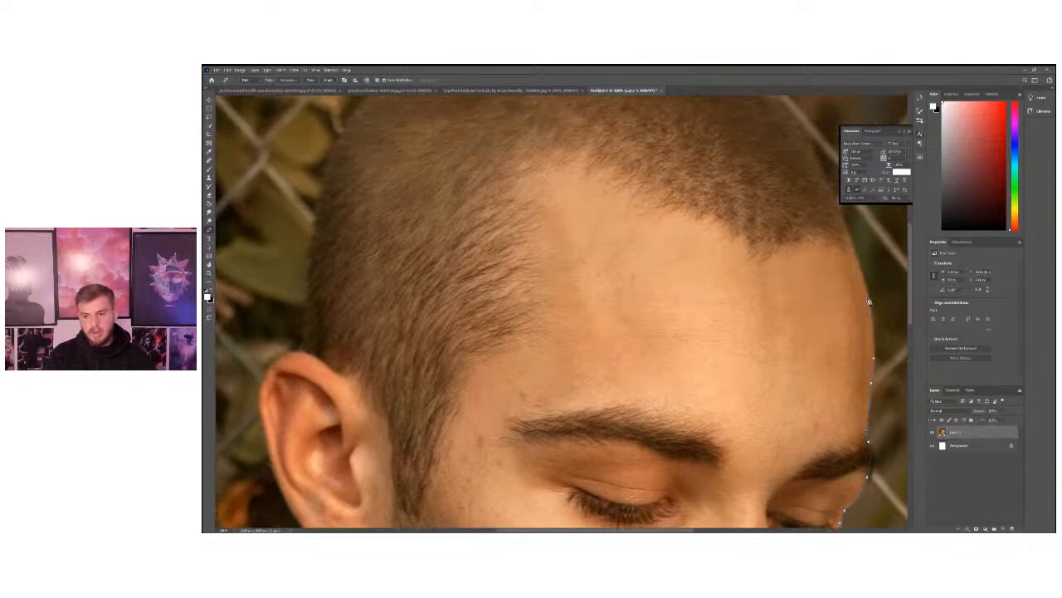
scroll(860, 272, "up", 5)
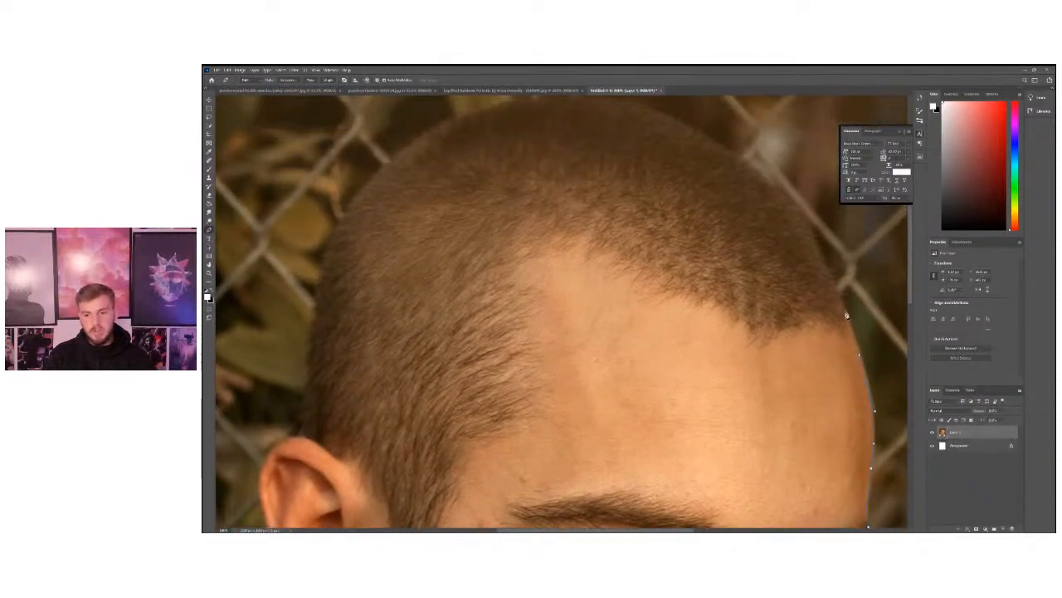
left_click(841, 299)
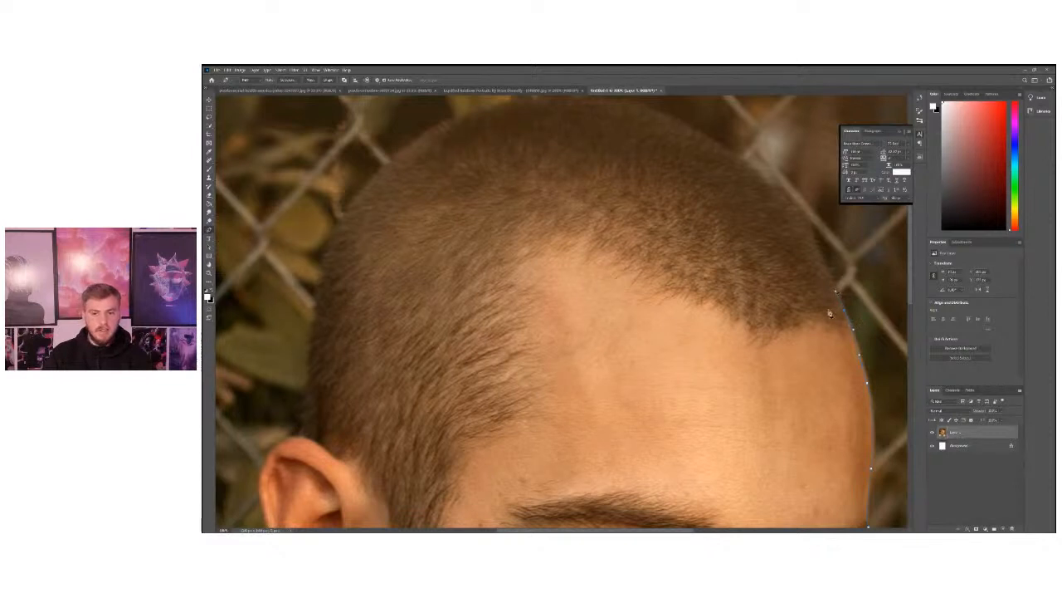
Curve the Pen path from the hairline over the top of the head to the upper back of the skull.
scroll(837, 290, "up", 3)
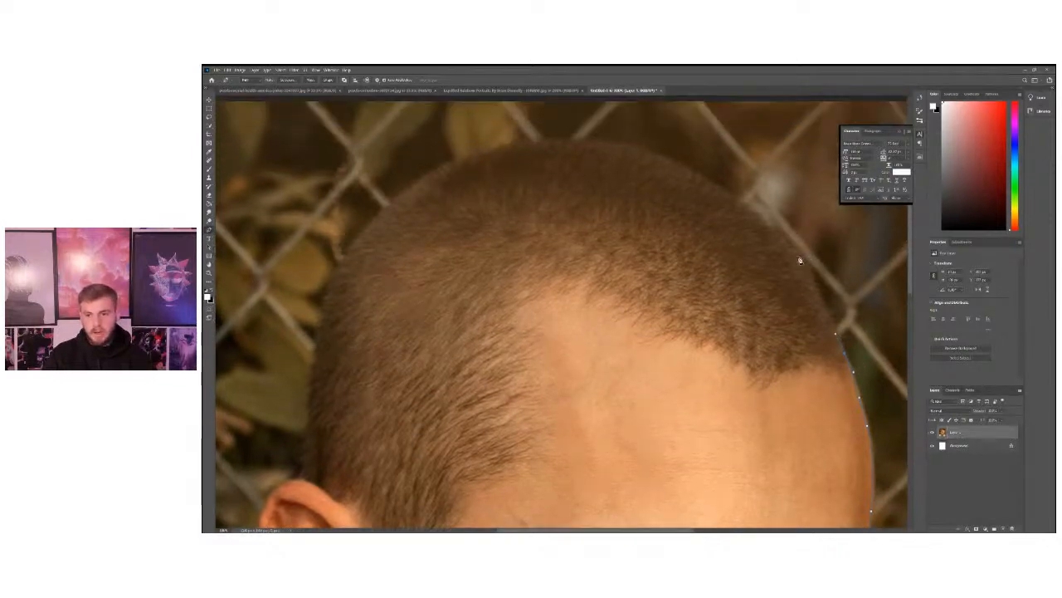
scroll(751, 237, "up", 2)
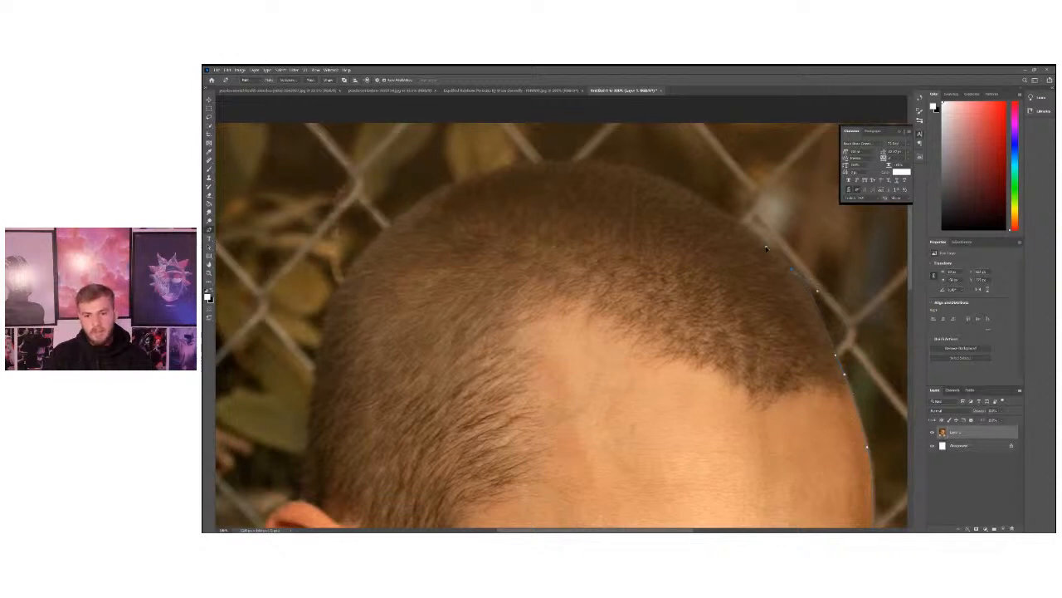
left_click(770, 244)
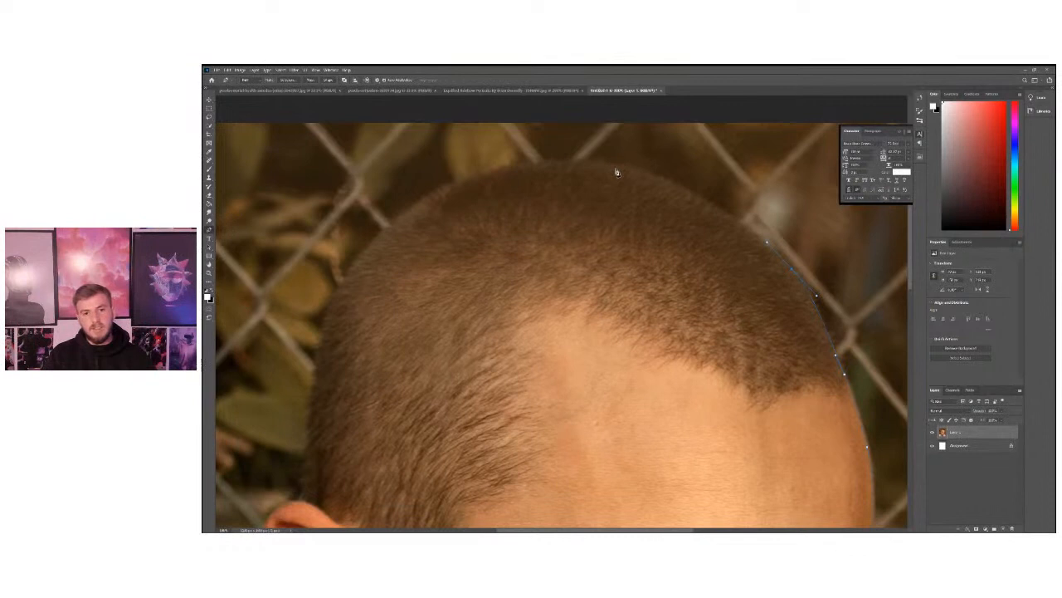
left_click_drag(635, 171, 572, 159)
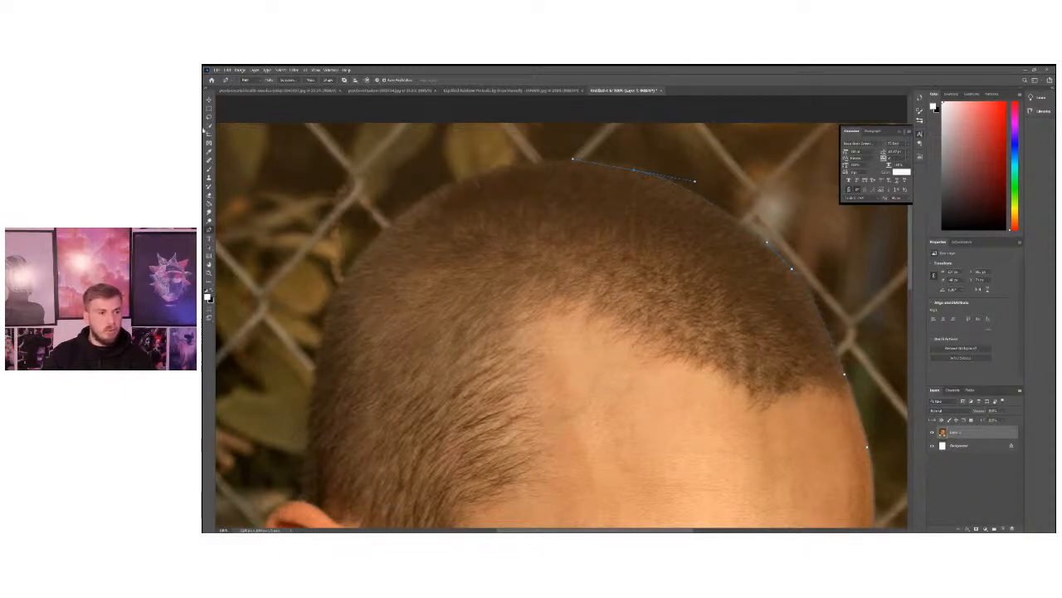
left_click_drag(477, 182, 434, 194)
mouse_move(365, 249)
left_mouse_down()
mouse_move(378, 242)
mouse_move(354, 262)
left_mouse_up()
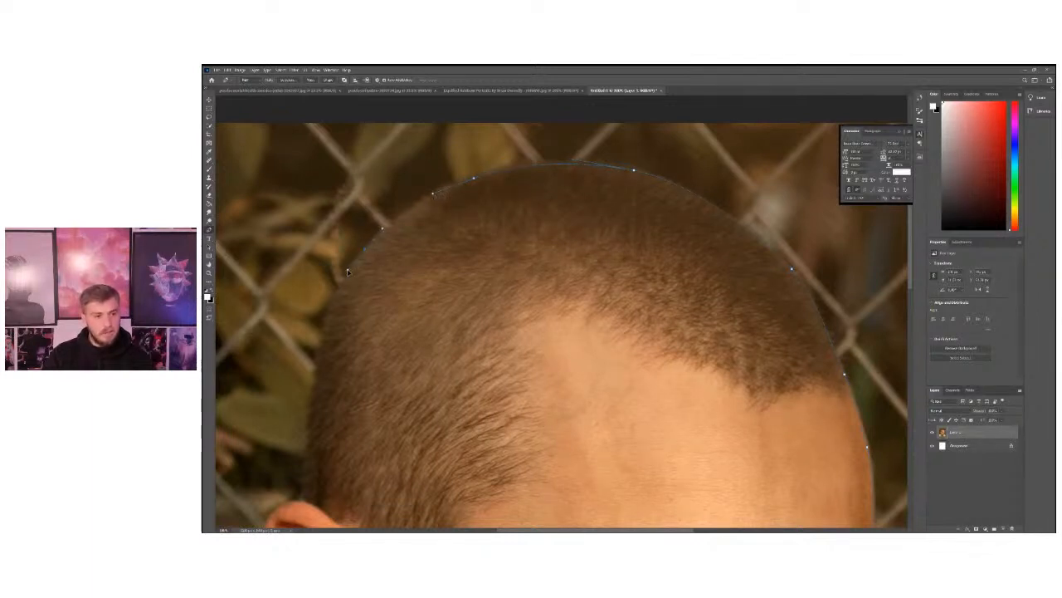
Trace the Pen path down the back of the head to where the hair meets the top of the ear.
scroll(347, 273, "down", 2)
left_click(323, 291)
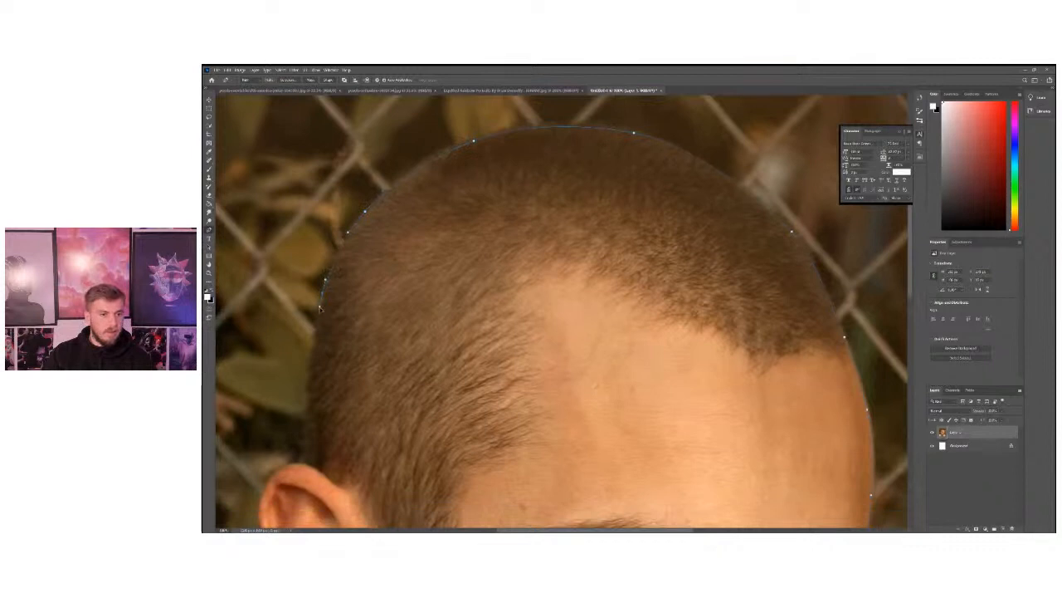
left_click_drag(311, 379, 310, 397)
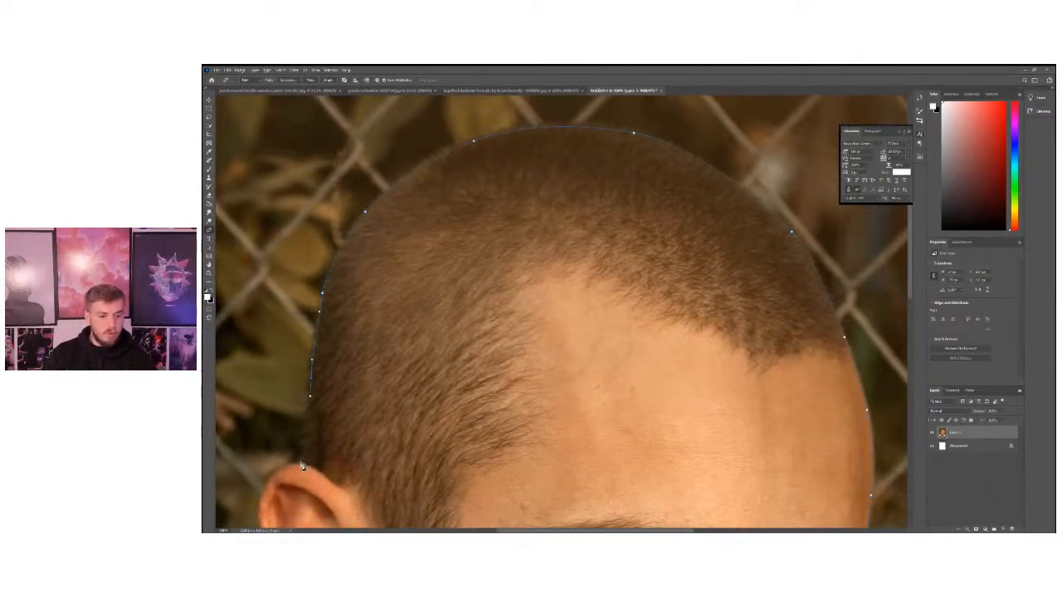
left_click(300, 463)
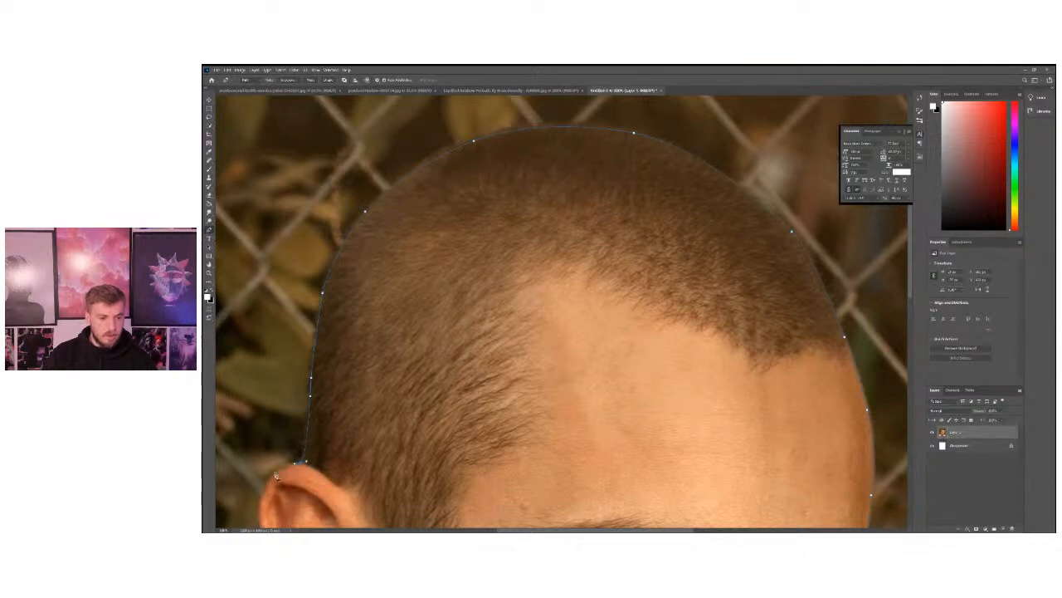
Trace the Pen path around the outer edge of the ear and along the earlobe, cutting across the hanging earring.
scroll(269, 487, "down", 2)
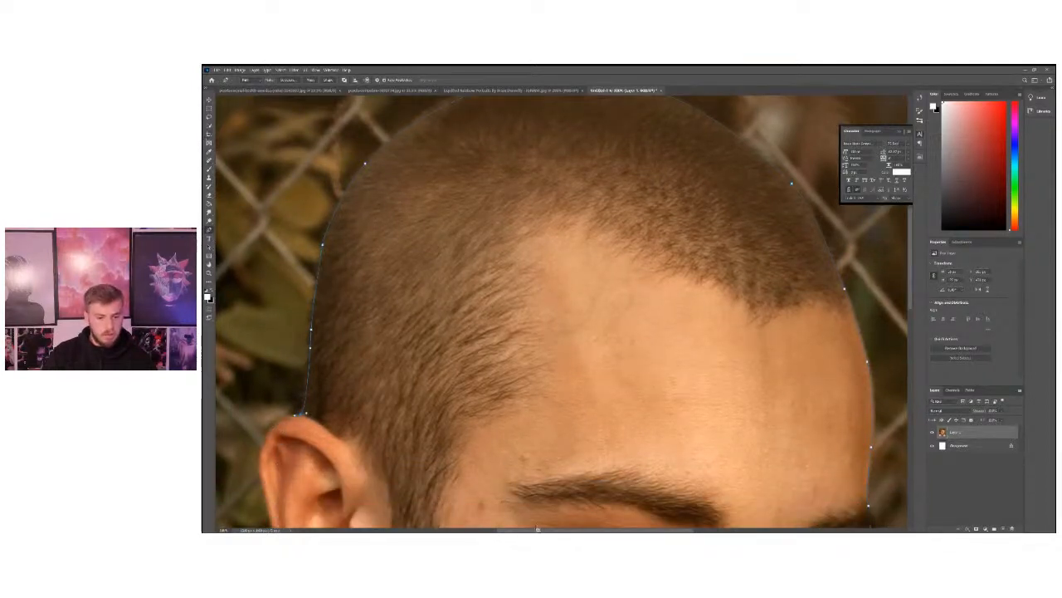
left_click_drag(531, 531, 497, 530)
scroll(362, 372, "down", 1)
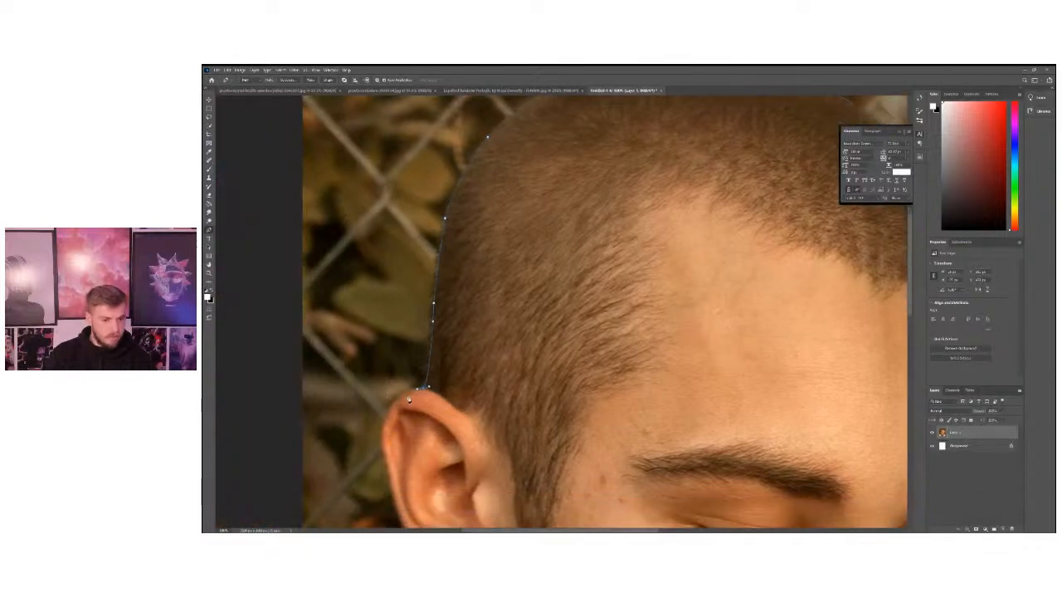
left_click(402, 397)
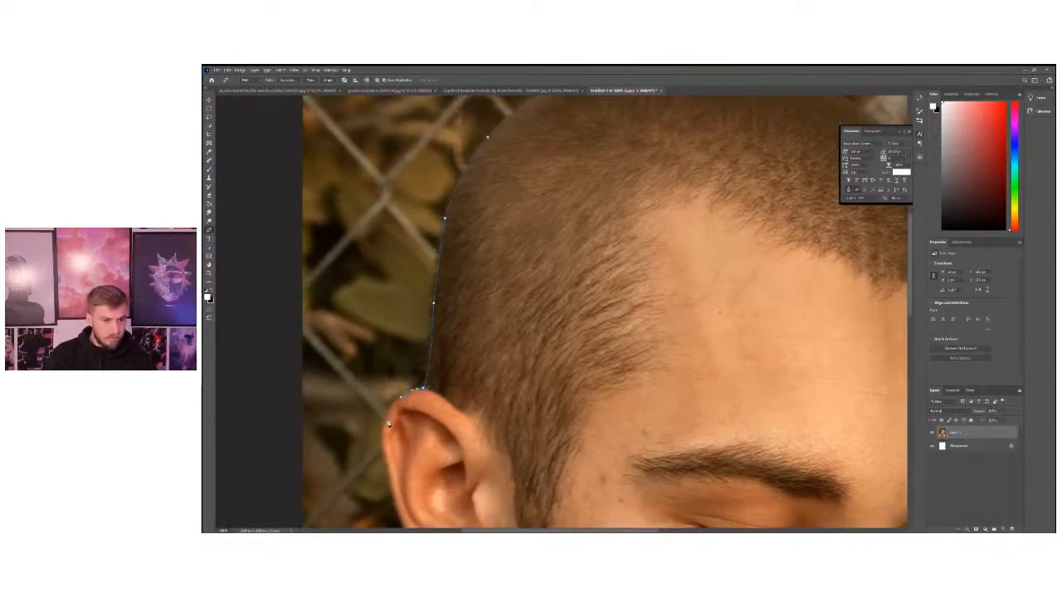
scroll(387, 438, "down", 1)
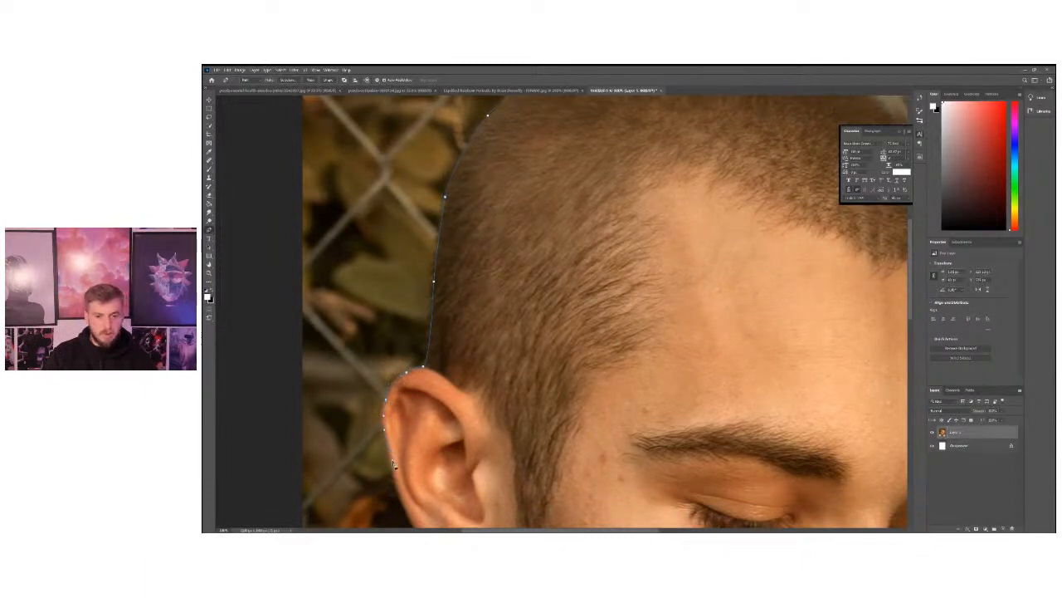
scroll(394, 465, "down", 2)
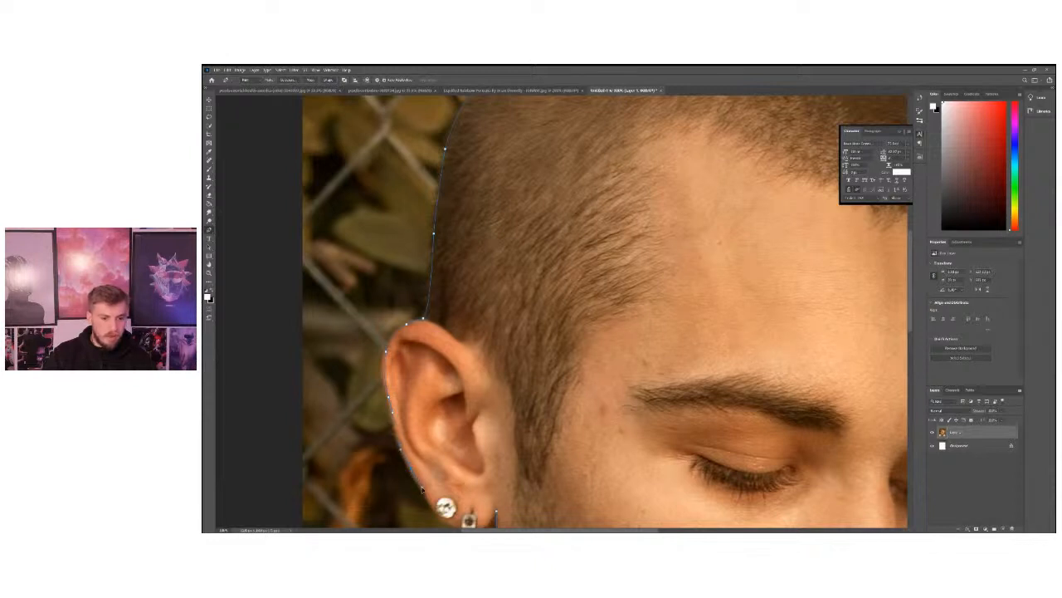
scroll(439, 506, "down", 3)
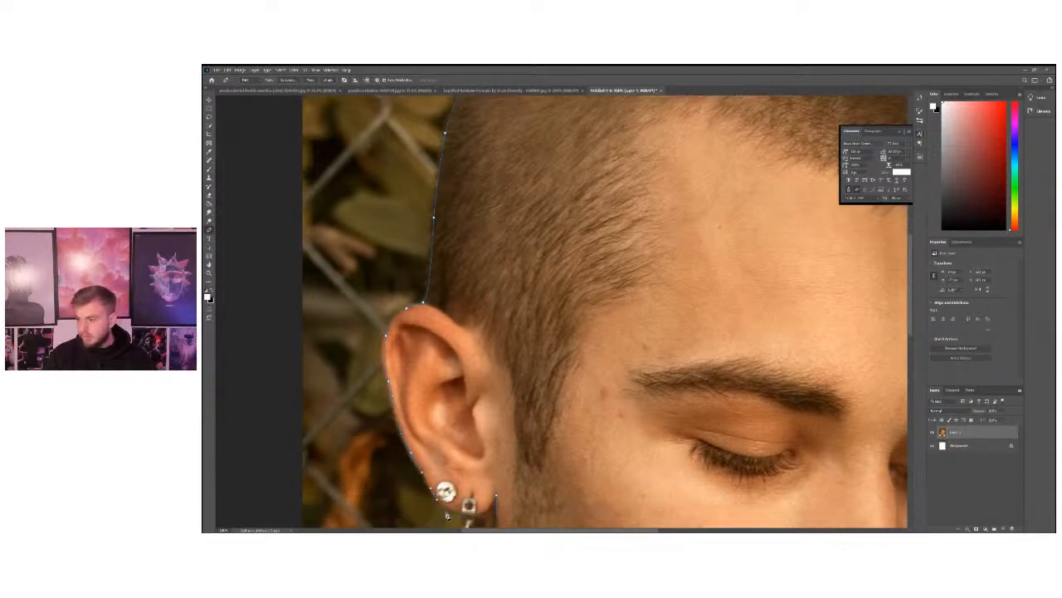
scroll(449, 489, "down", 3)
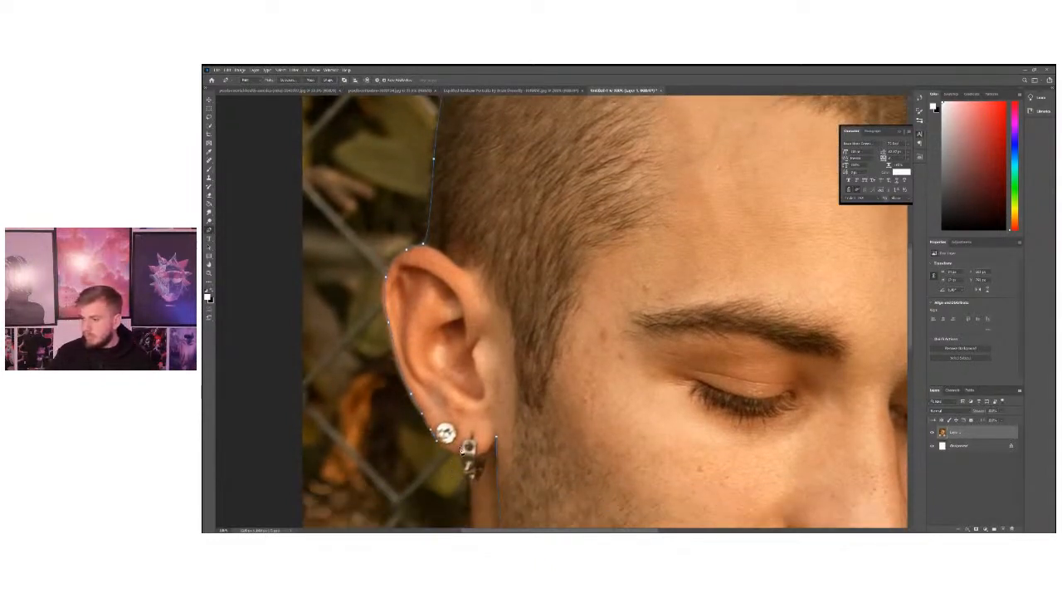
scroll(443, 427, "down", 1)
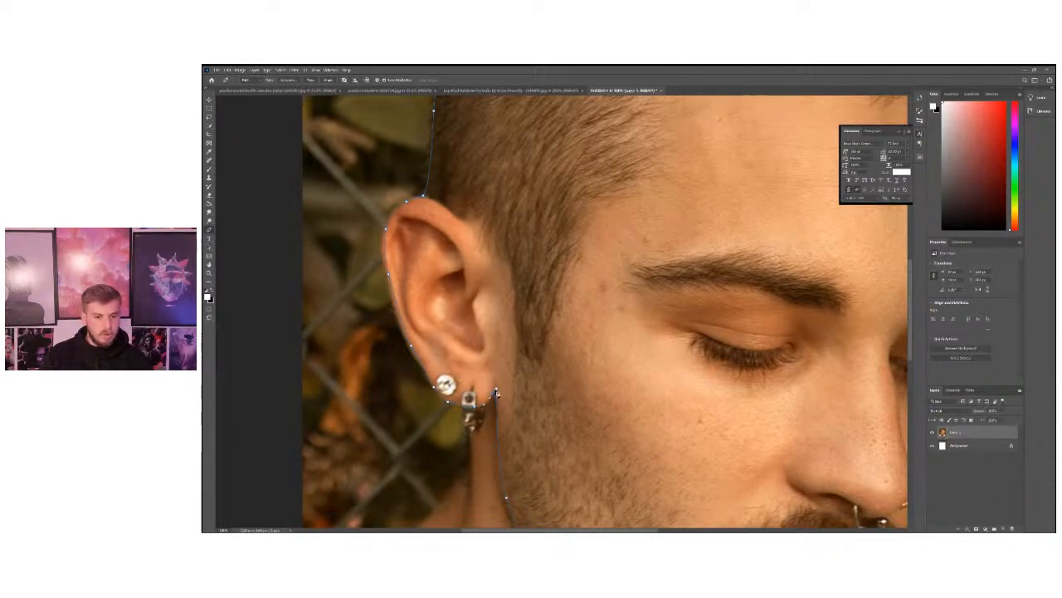
Close the Pen path at its starting point beside the earlobe, working at higher magnification.
left_click(209, 273)
left_click(511, 411)
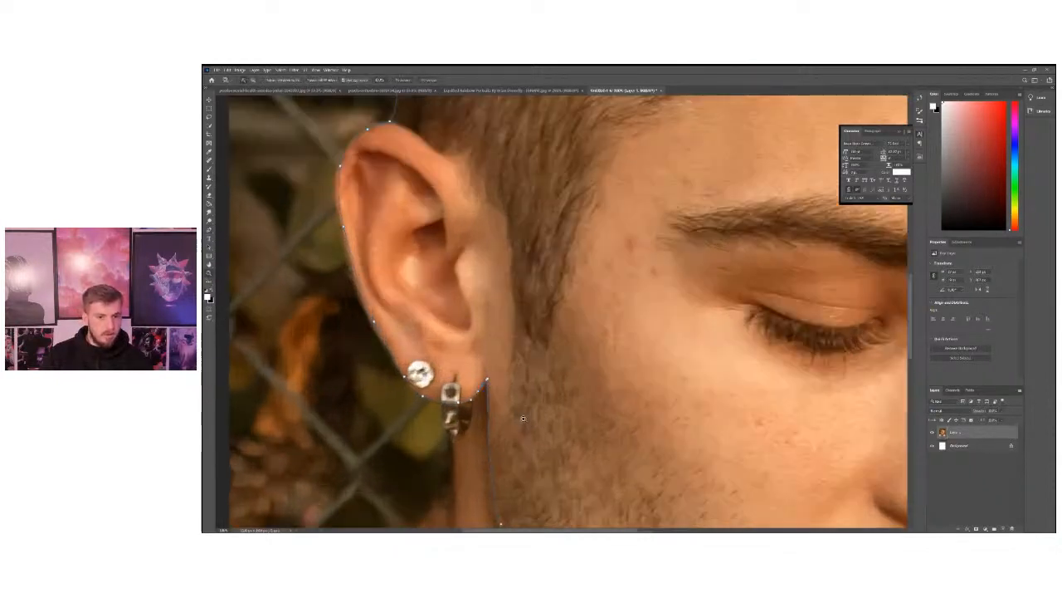
left_click(511, 410)
left_click(511, 411)
left_click(209, 229)
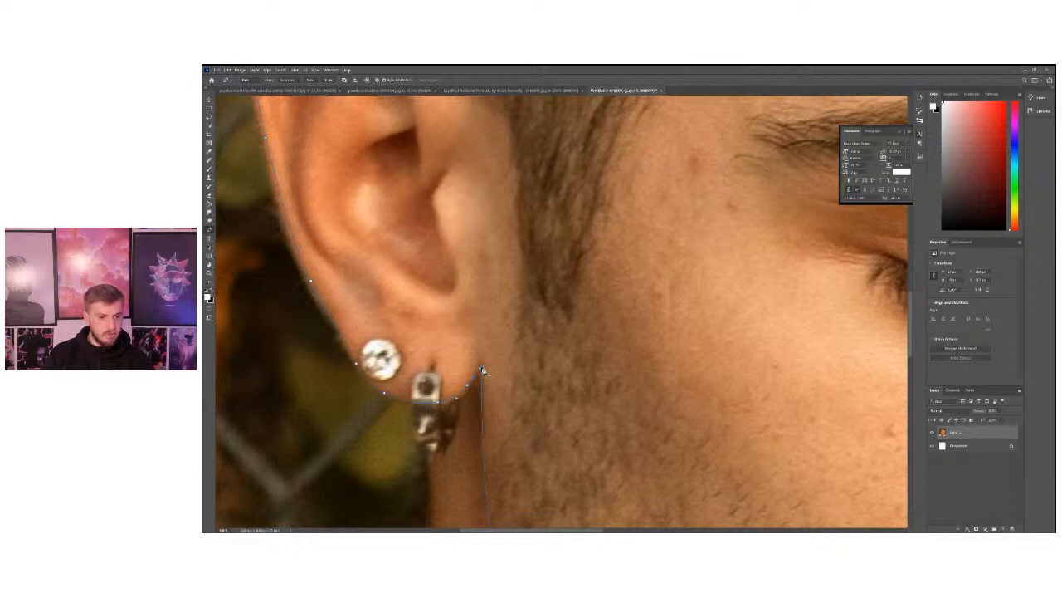
left_click(481, 370)
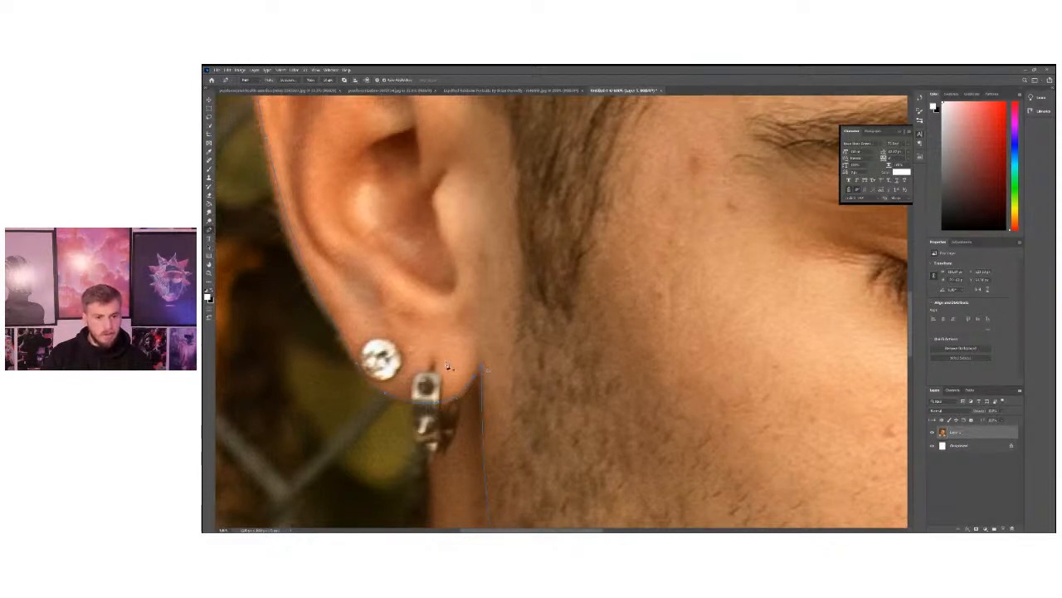
Convert the closed head path into a new anti-aliased selection.
key("z")
left_click(444, 220, "alt")
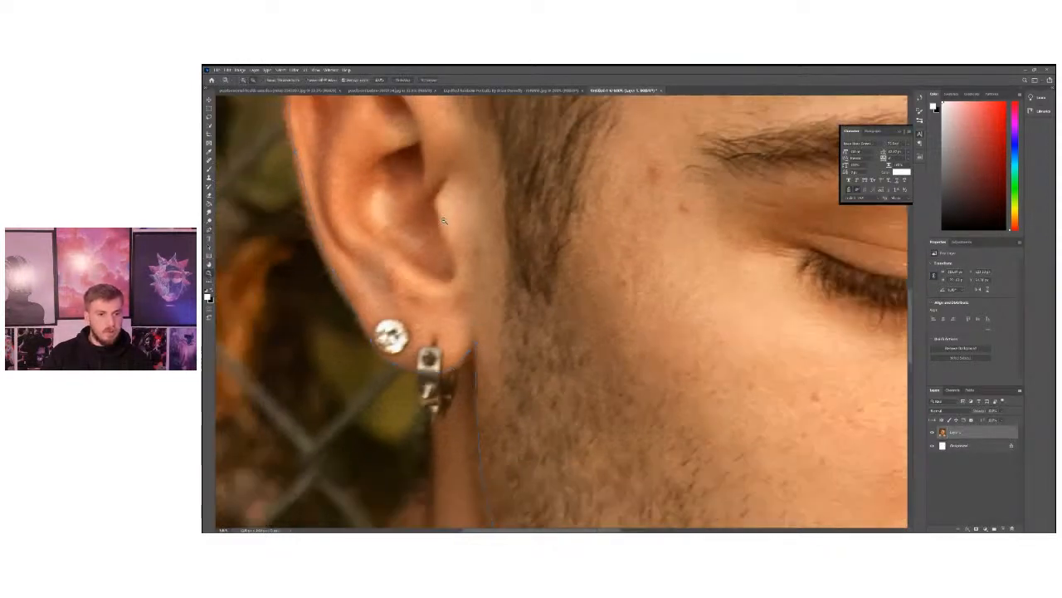
left_click(444, 220, "alt")
left_click(517, 257)
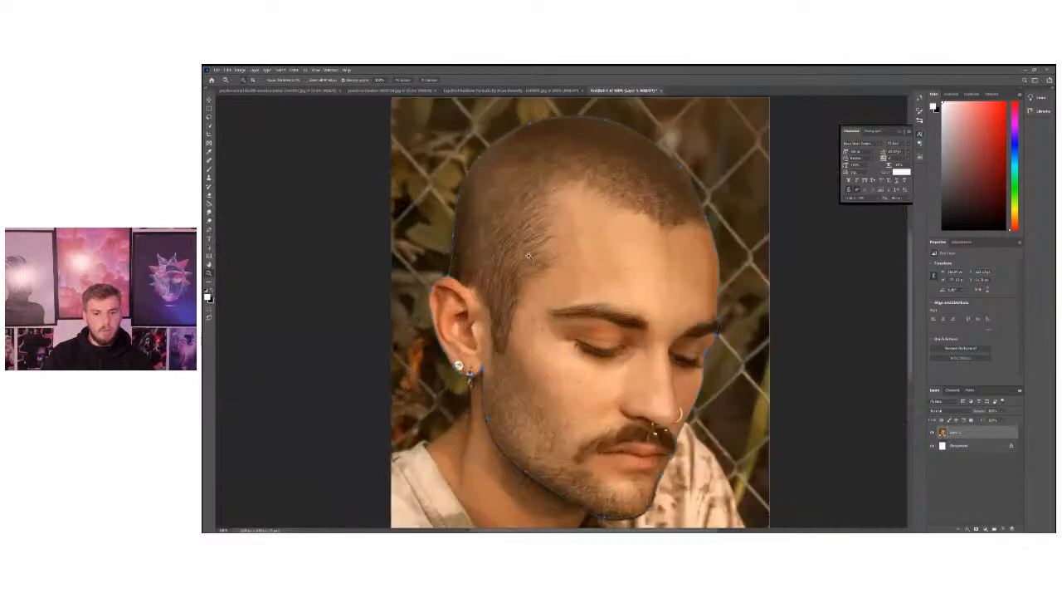
left_click(579, 337, "alt")
left_click(514, 249, "alt")
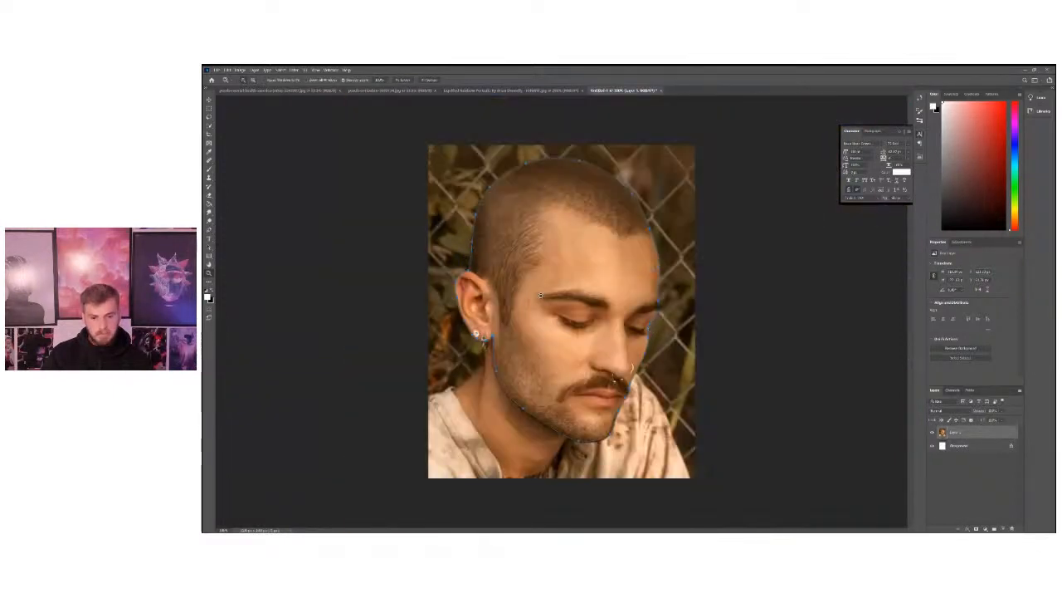
left_click(208, 230)
right_click(535, 248)
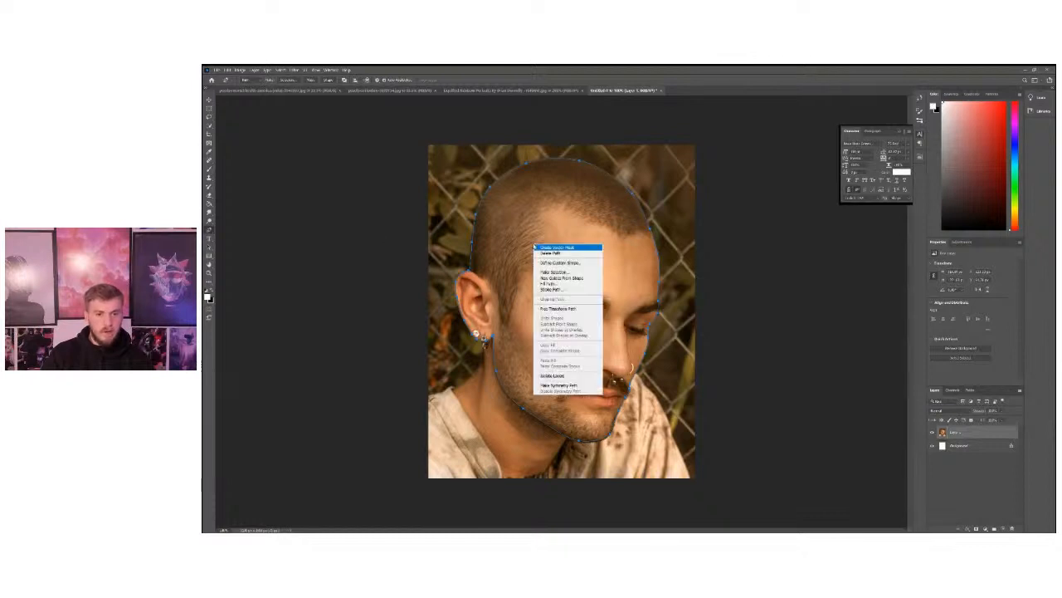
left_click(564, 272)
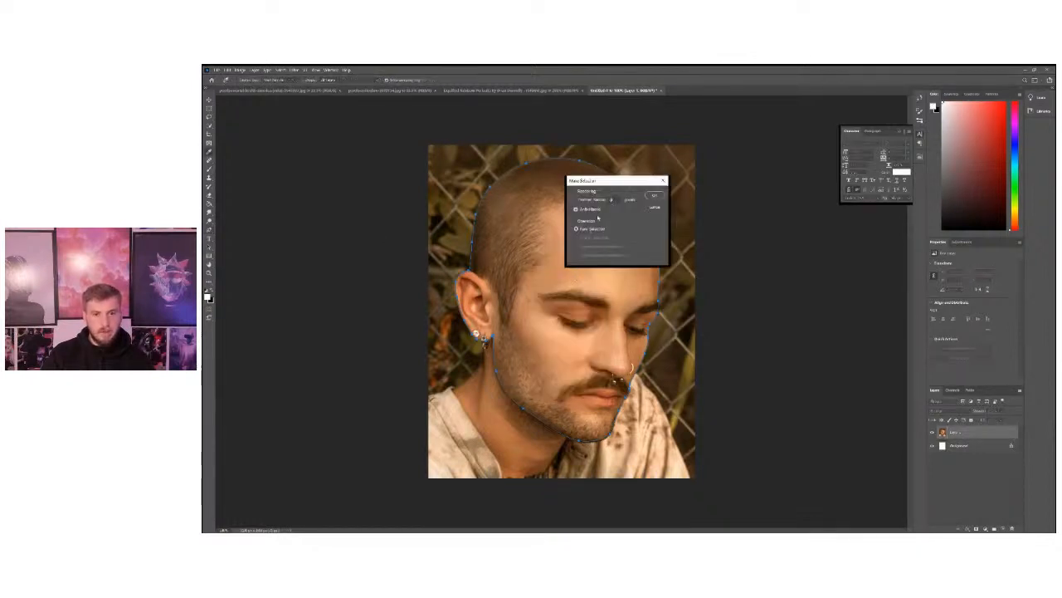
left_click(657, 196)
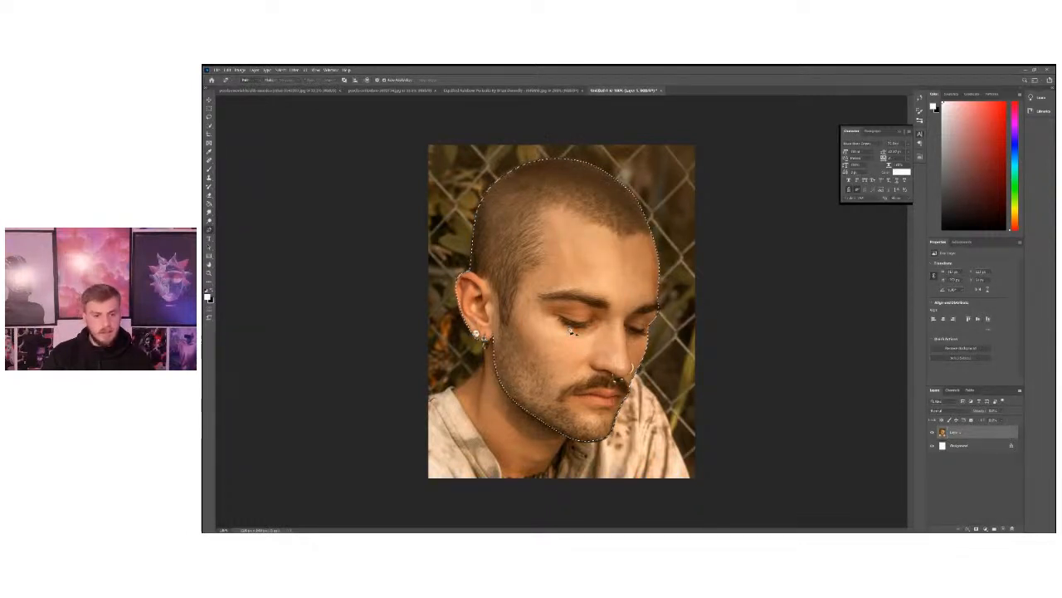
Copy the selected head and paste it onto its own layer.
left_click(229, 69)
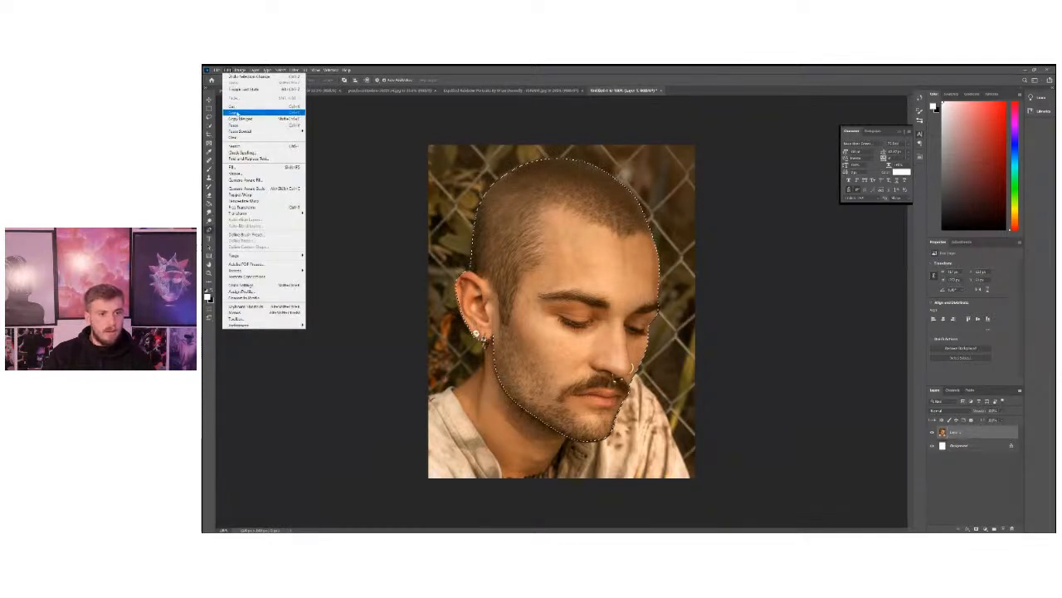
left_click(237, 113)
left_click(227, 69)
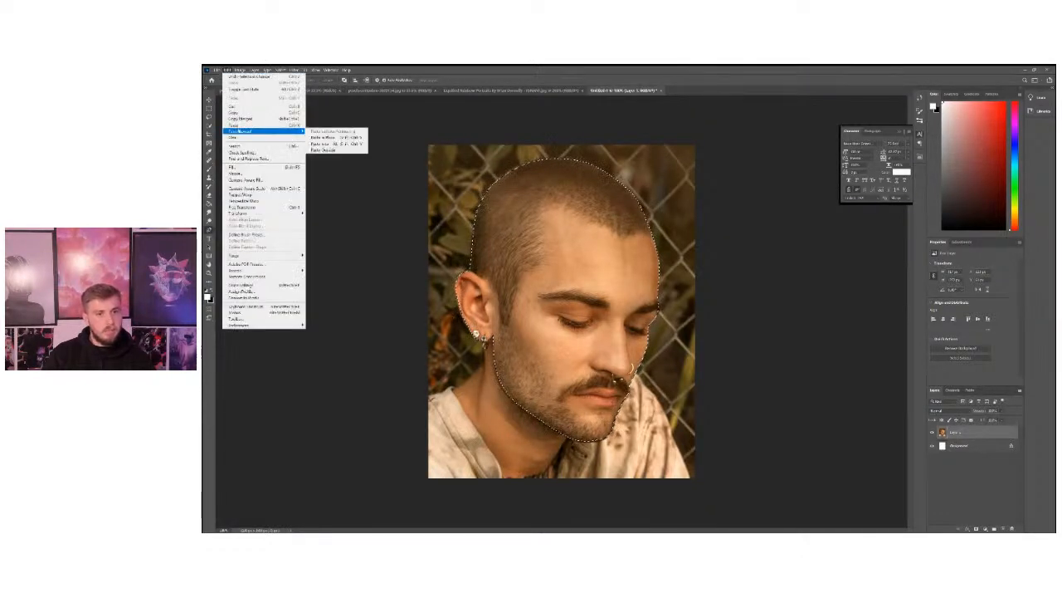
left_click(233, 124)
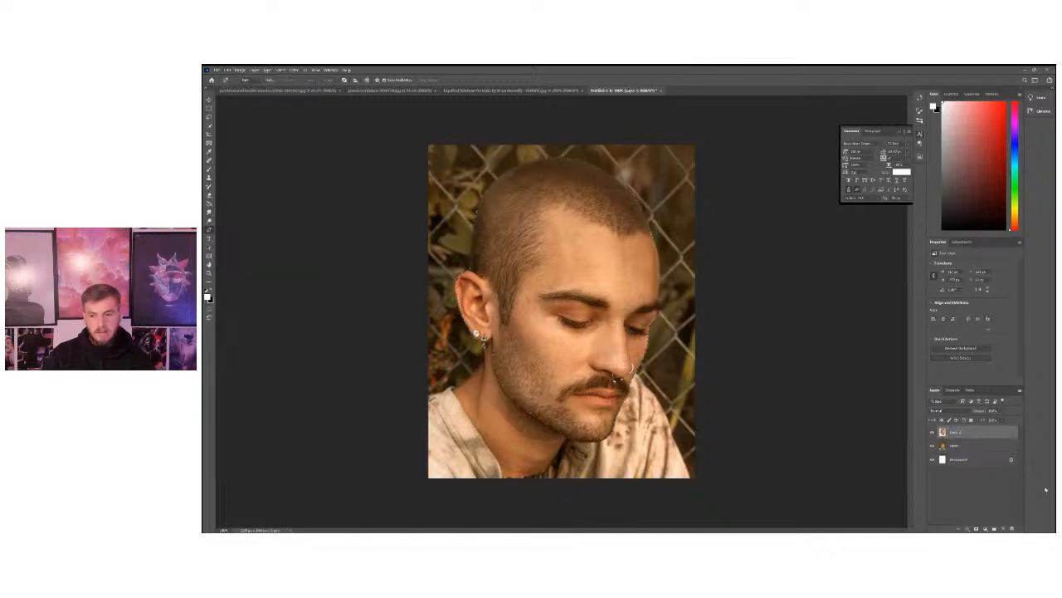
Hide the original photo and white background layers, and duplicate the head cutout layer.
left_click(932, 446)
left_click(932, 461)
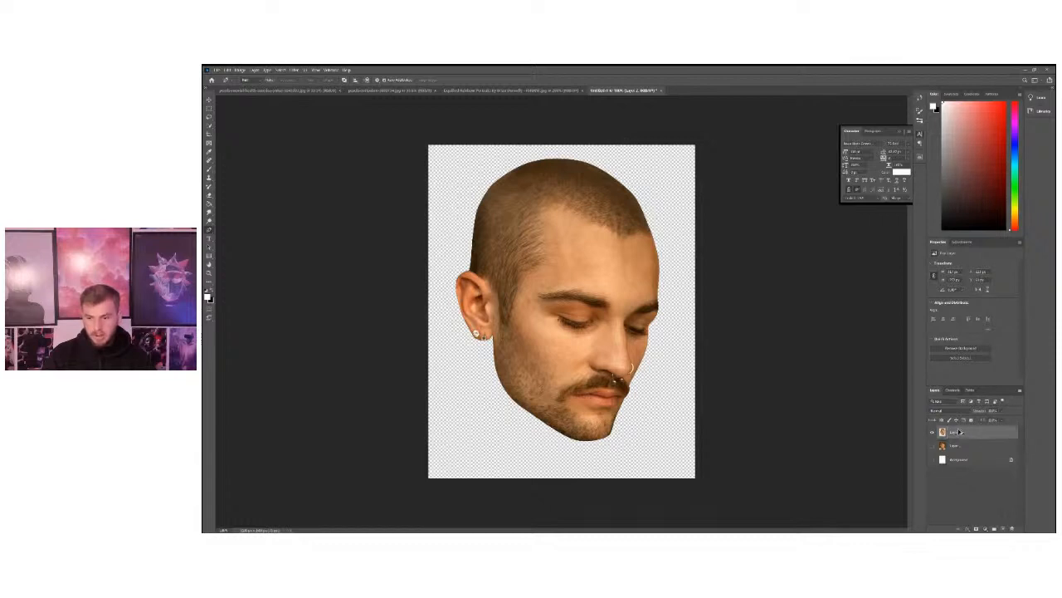
key("ctrl+j")
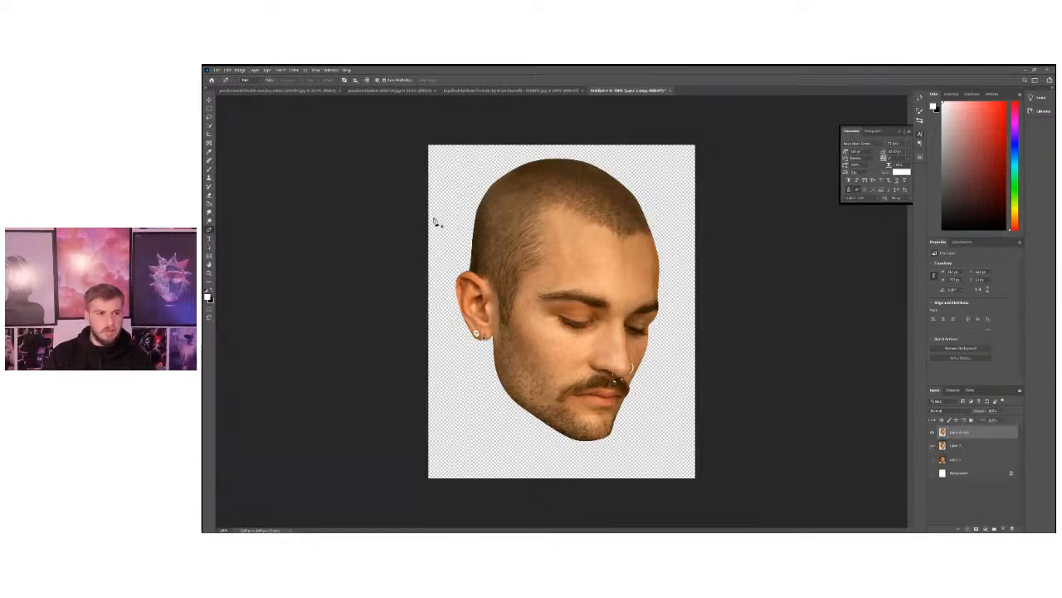
key("m")
left_click_drag(521, 221, 700, 438)
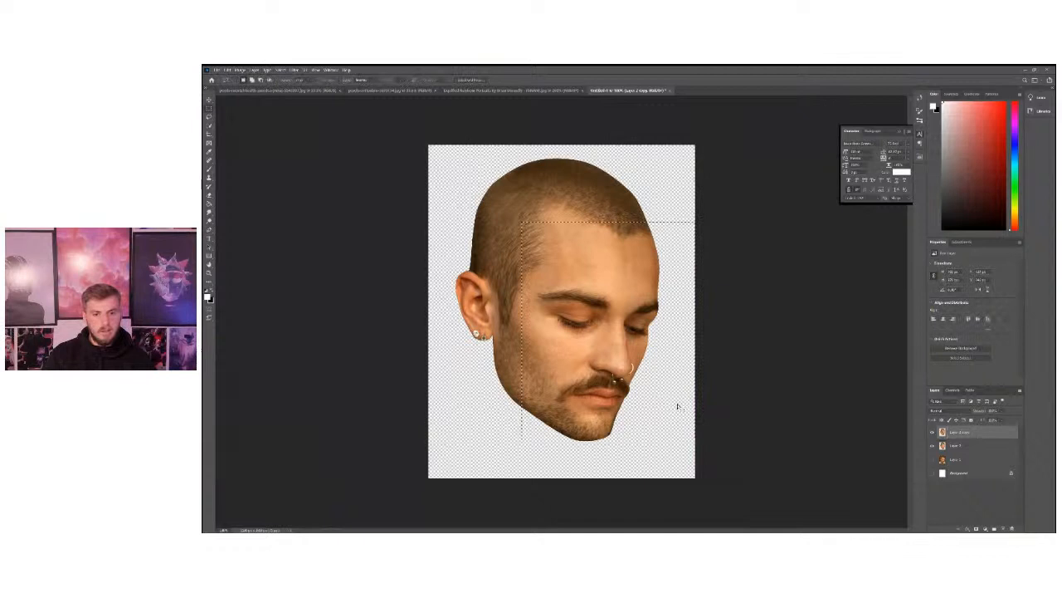
left_click_drag(438, 158, 699, 481)
key("ctrl+d")
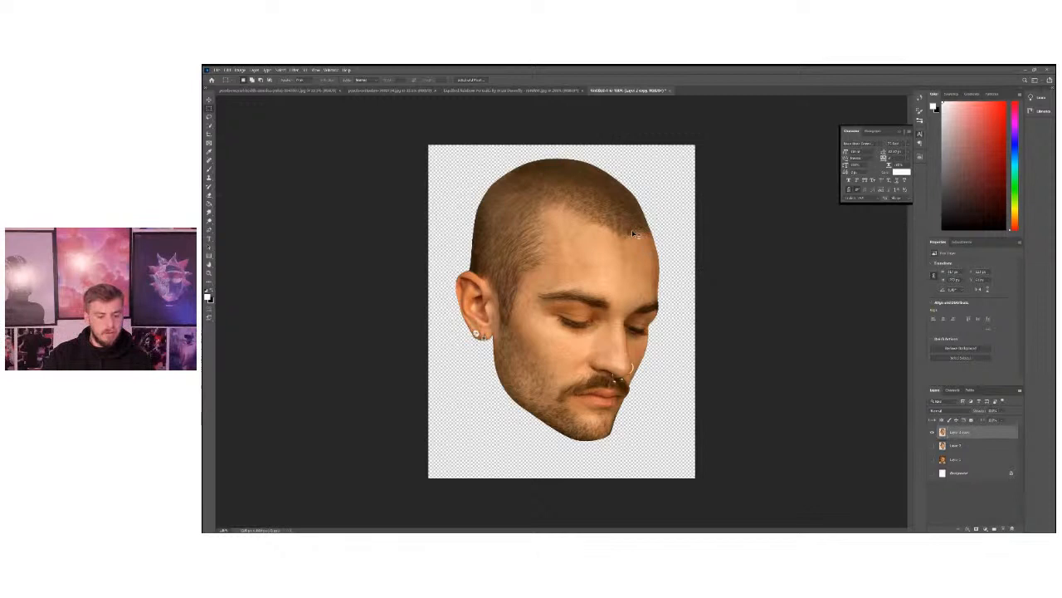
Scale the top head cutout down proportionally and position it in the middle of the canvas.
key("ctrl+t")
left_click_drag(661, 288, 622, 290)
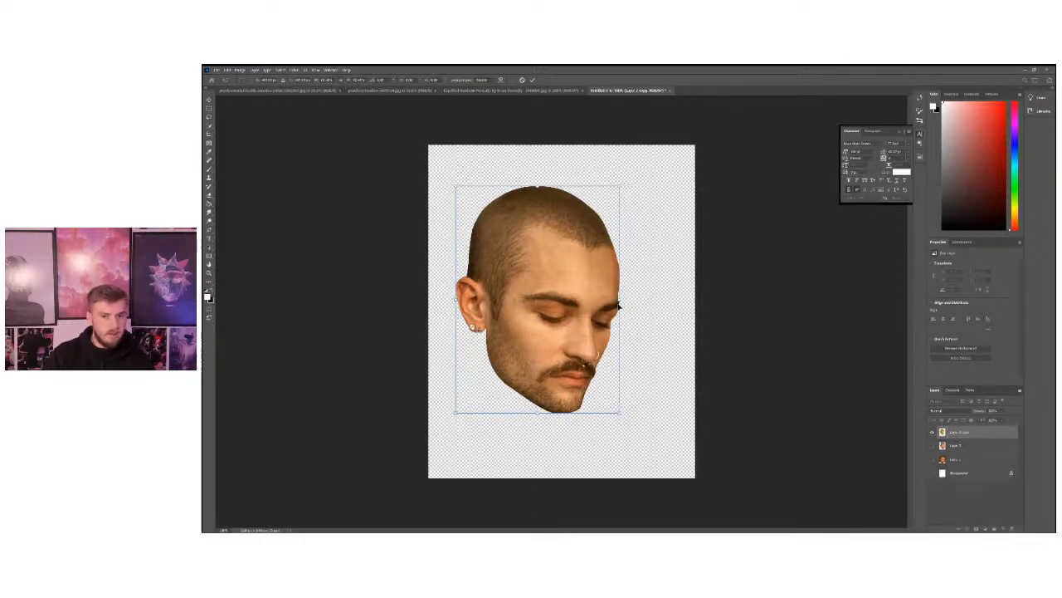
left_click_drag(621, 306, 662, 303)
key("ctrl+z")
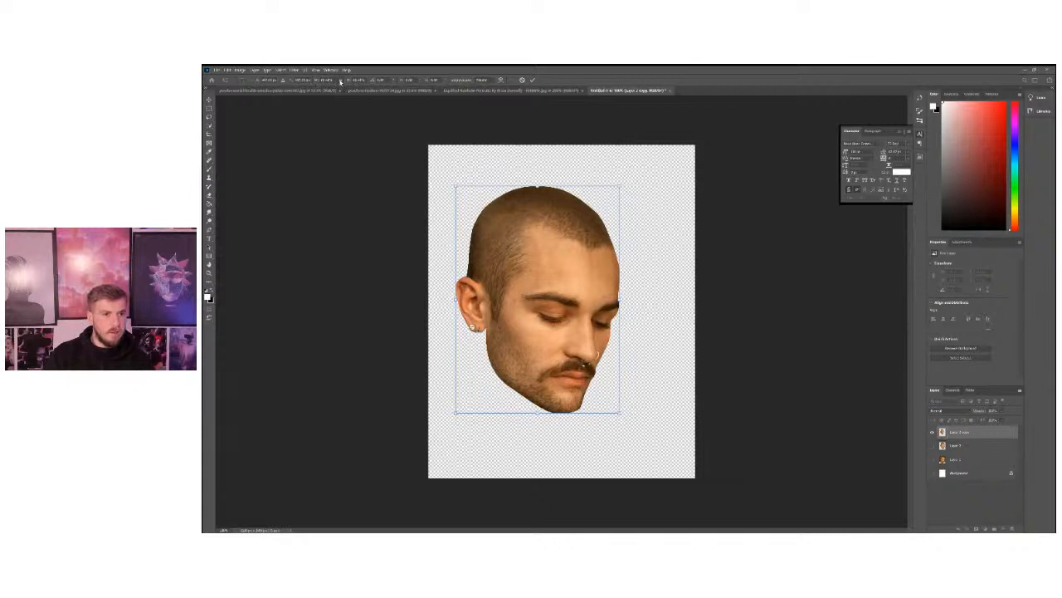
left_click_drag(619, 189, 575, 256)
mouse_move(636, 303)
left_mouse_down()
mouse_move(601, 299)
mouse_move(619, 303)
left_mouse_up()
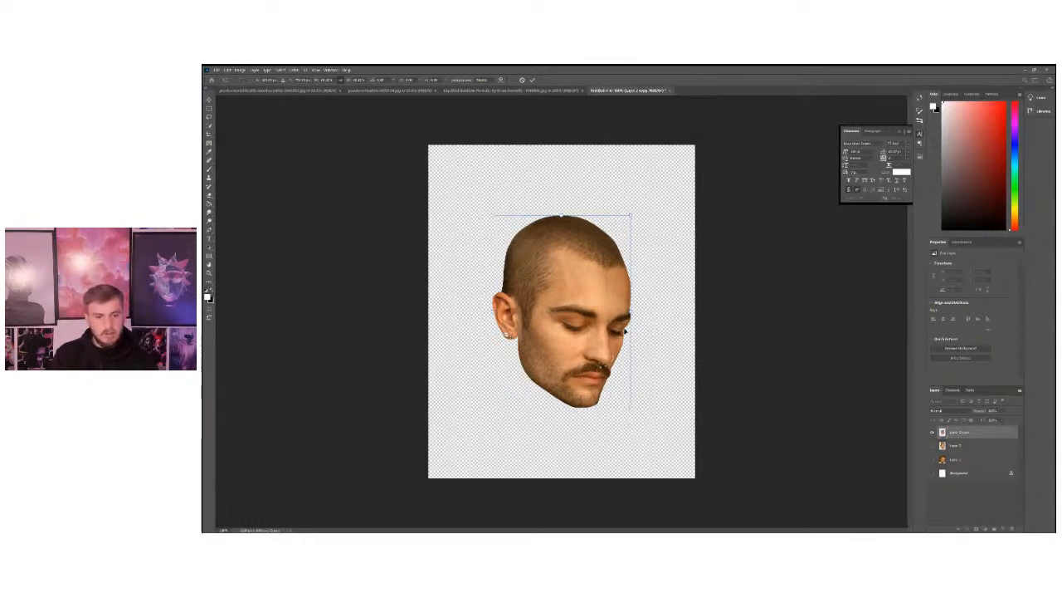
key("Return")
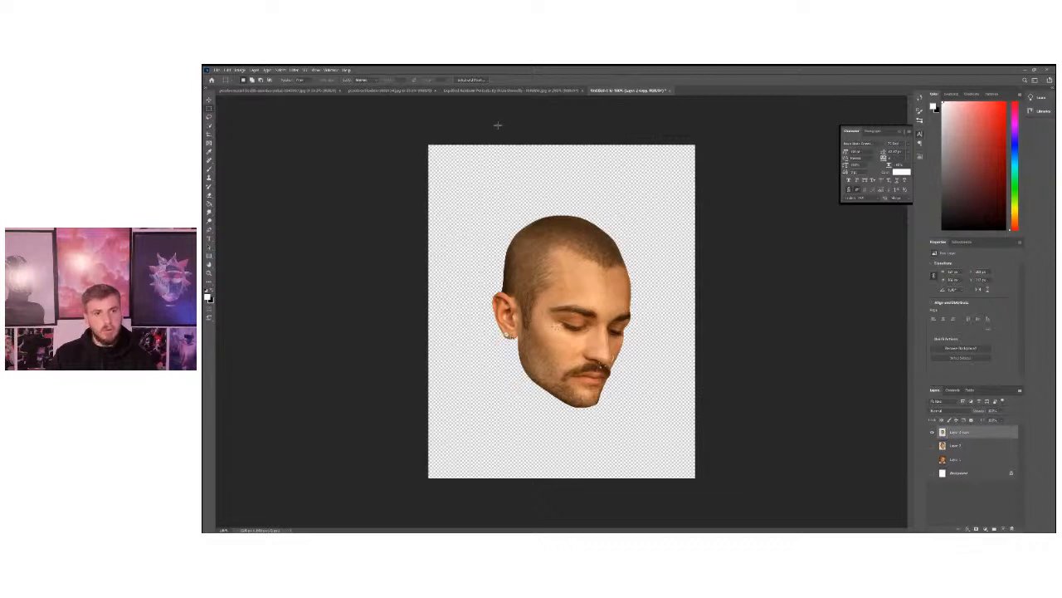
Check the dripping face in the reference artwork, and duplicate the resized head layer in the portrait document.
left_click(472, 90)
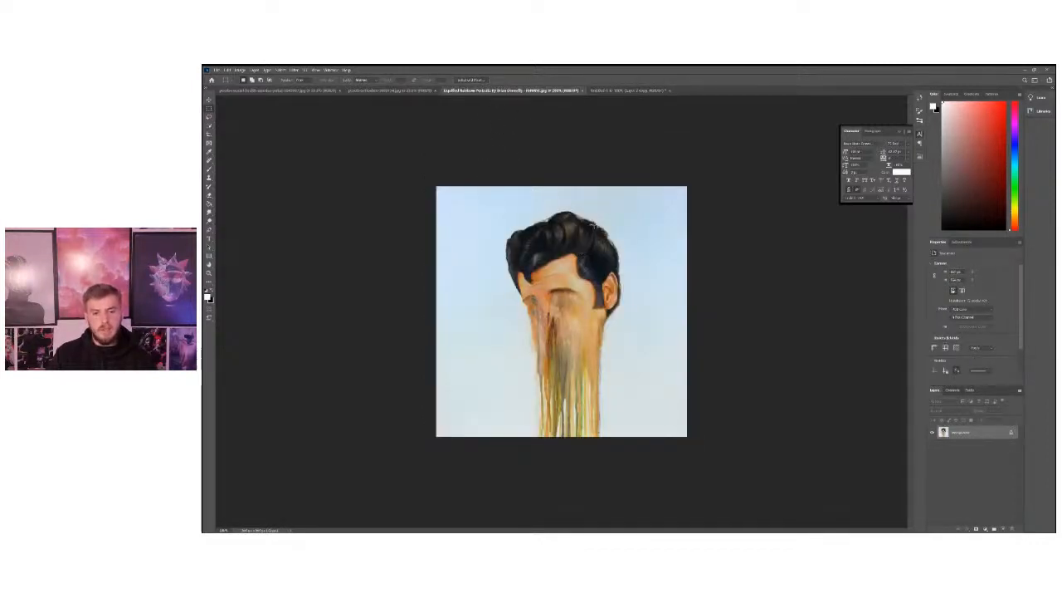
left_click(208, 273)
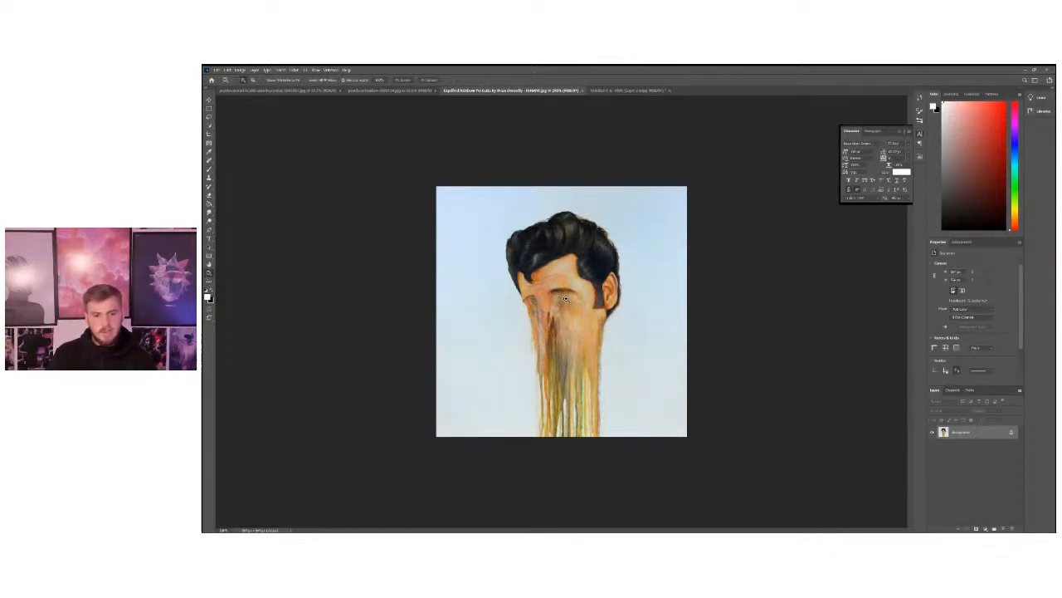
left_click(549, 293)
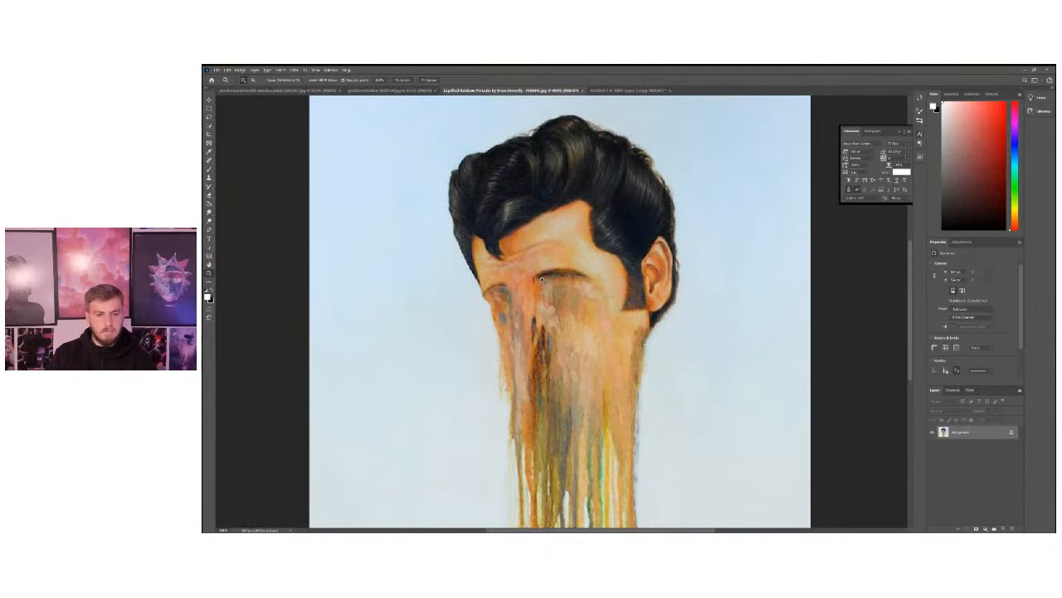
left_click(633, 90)
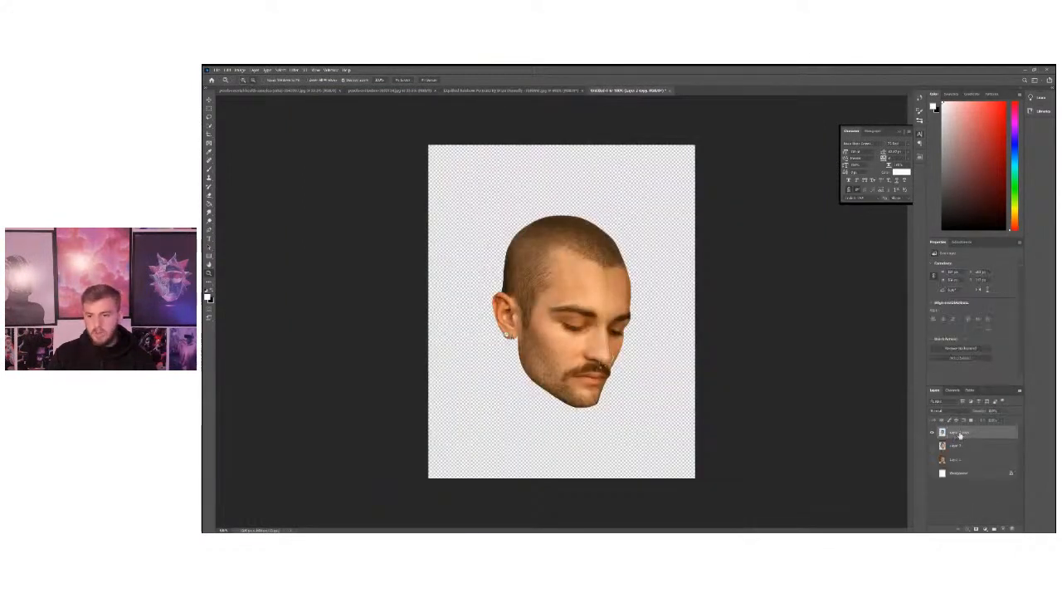
key("ctrl+j")
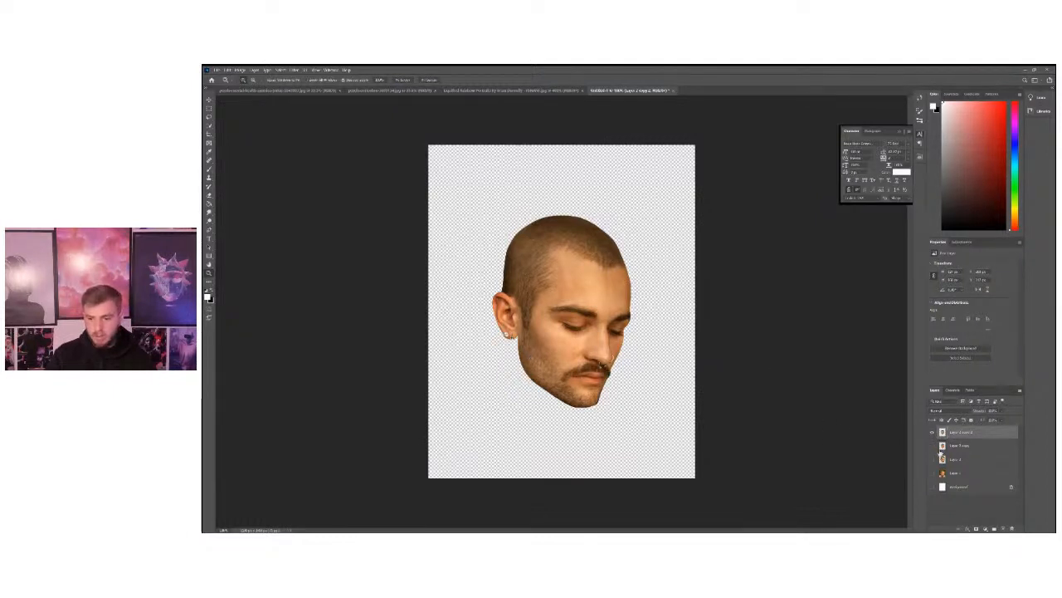
Set up the Spot Healing Brush with a soft edge for retouching the eyes on the newest head copy.
left_click(512, 311)
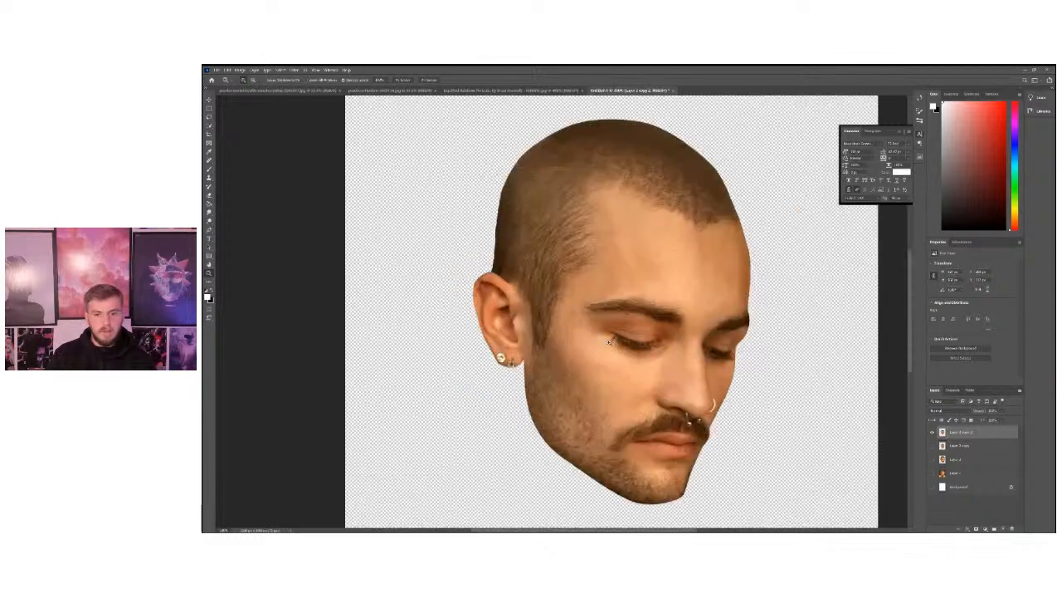
left_click(642, 351)
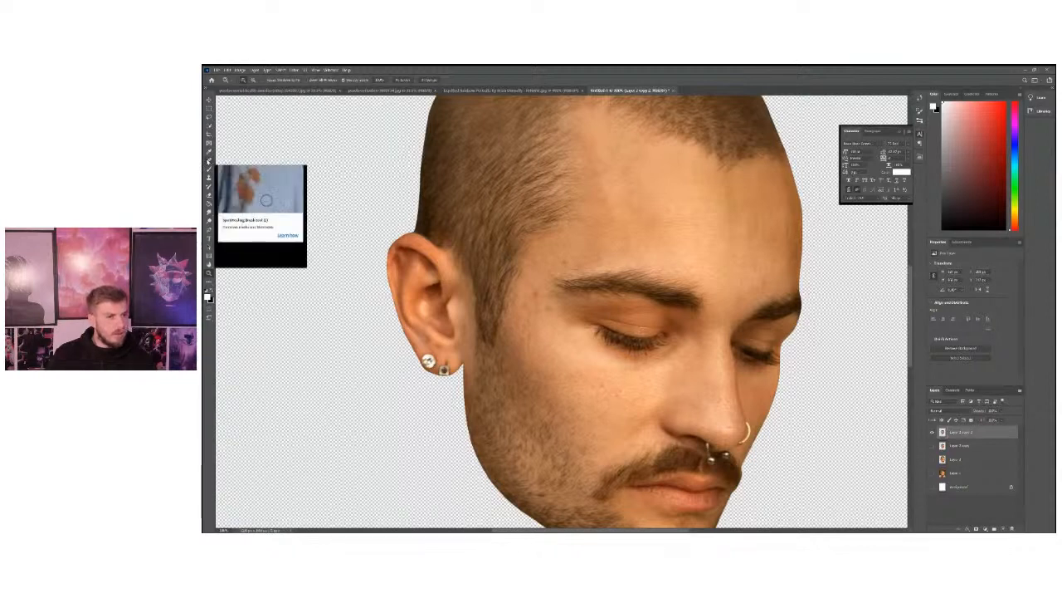
left_click(208, 161)
right_click(208, 161)
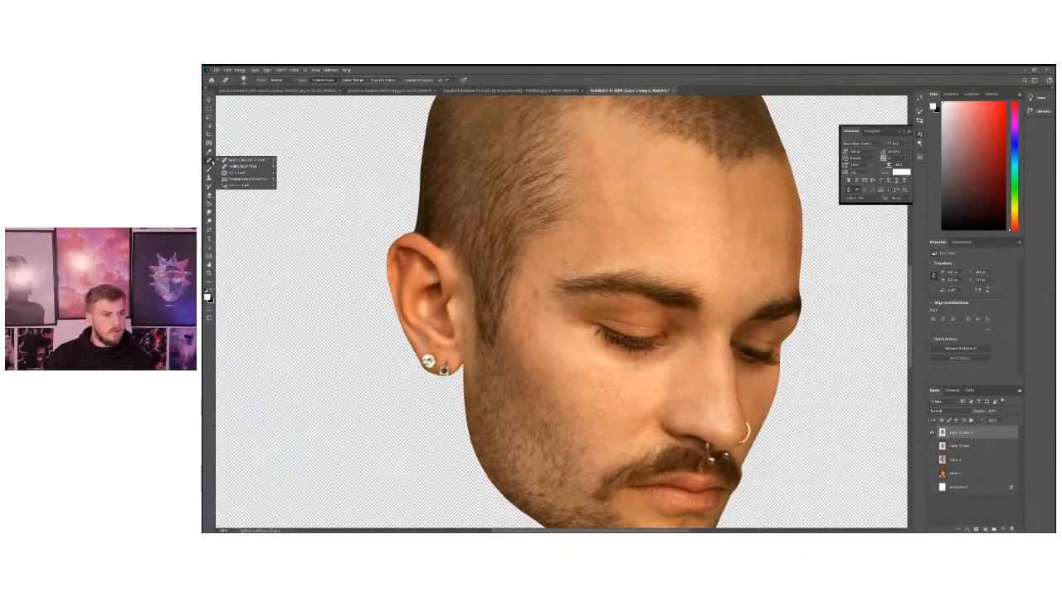
left_click(236, 162)
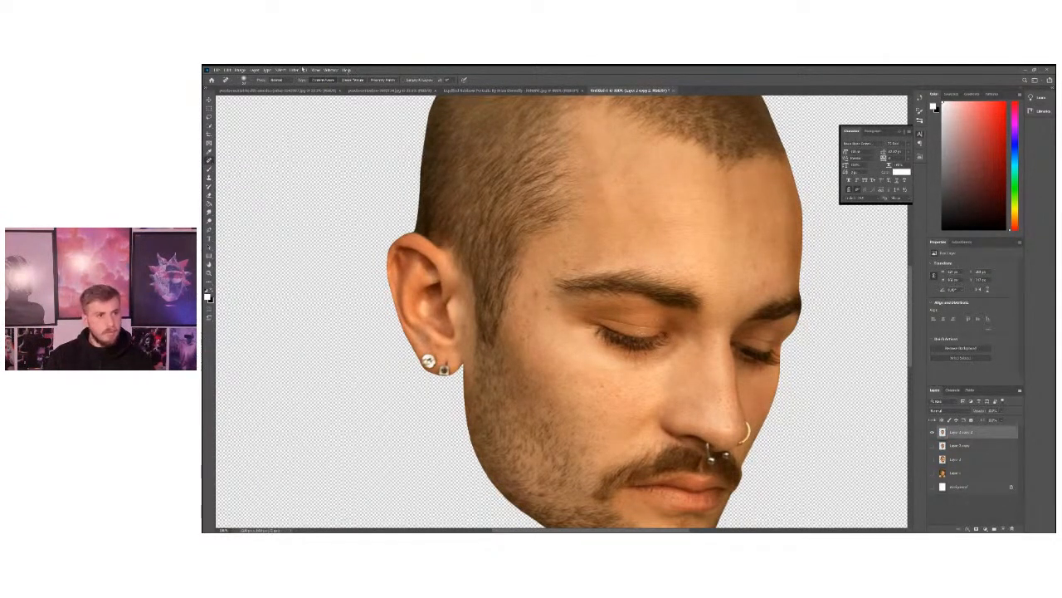
left_click(244, 80)
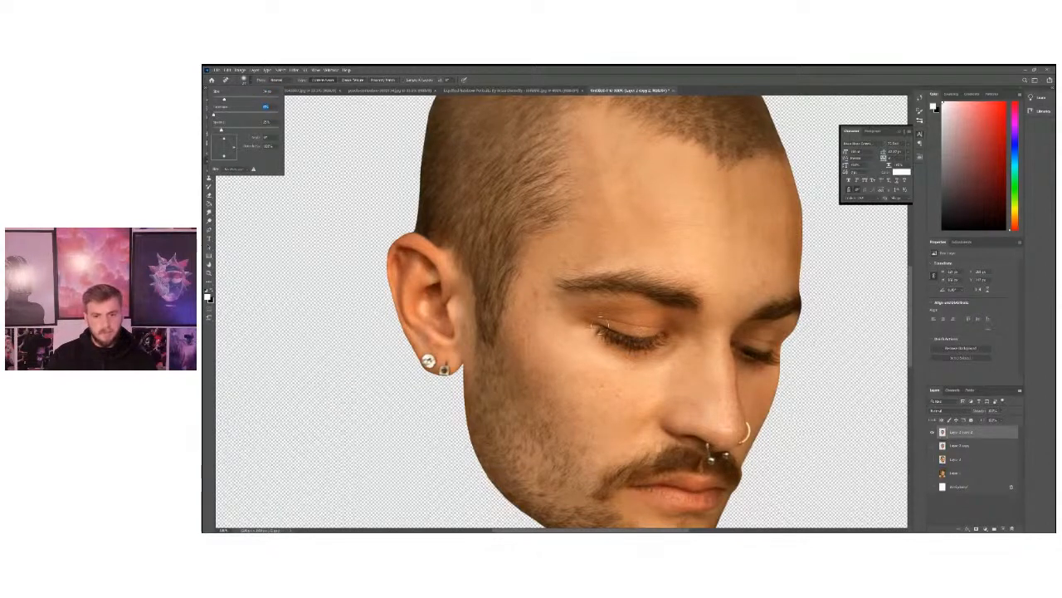
Try to remove the eye nearer the ear with the Spot Healing Brush, and undo the retouch.
mouse_move(599, 326)
left_mouse_down()
mouse_move(658, 336)
mouse_move(630, 343)
mouse_move(602, 332)
mouse_move(640, 351)
mouse_move(660, 340)
mouse_move(606, 336)
left_mouse_up()
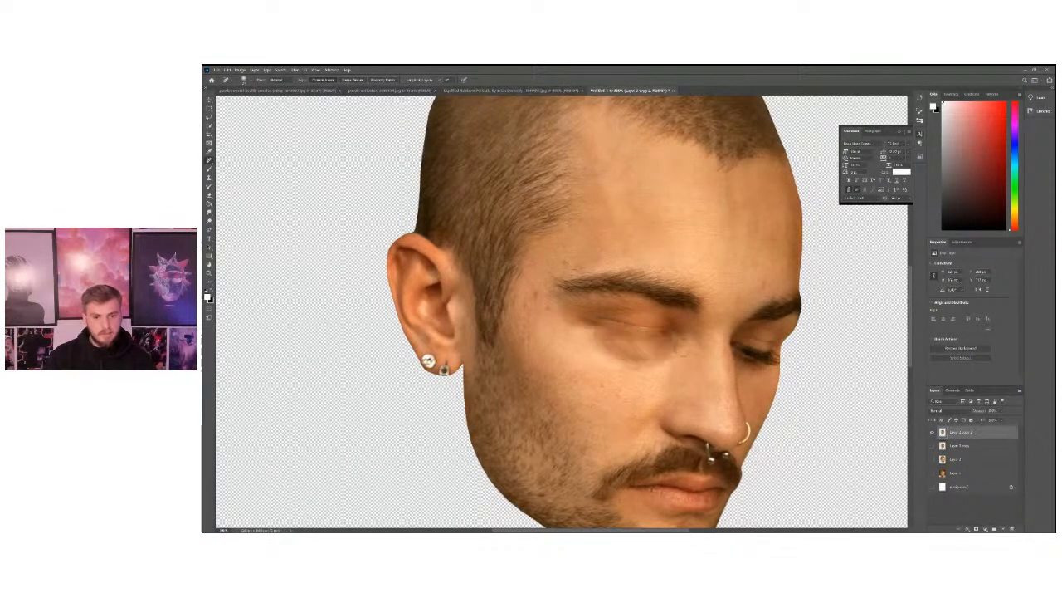
key("z")
left_click(639, 377)
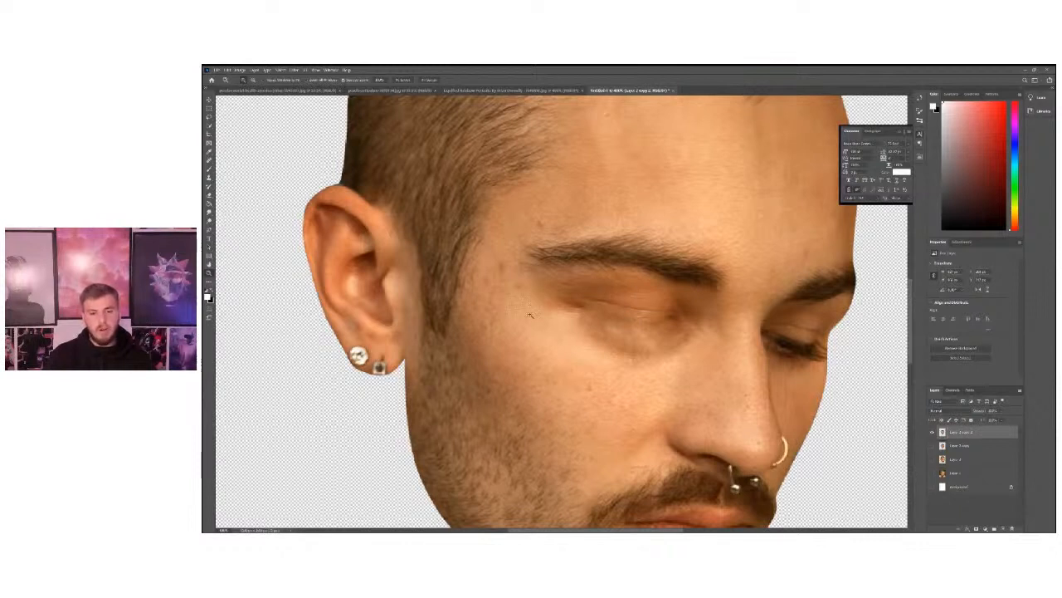
key("ctrl+z")
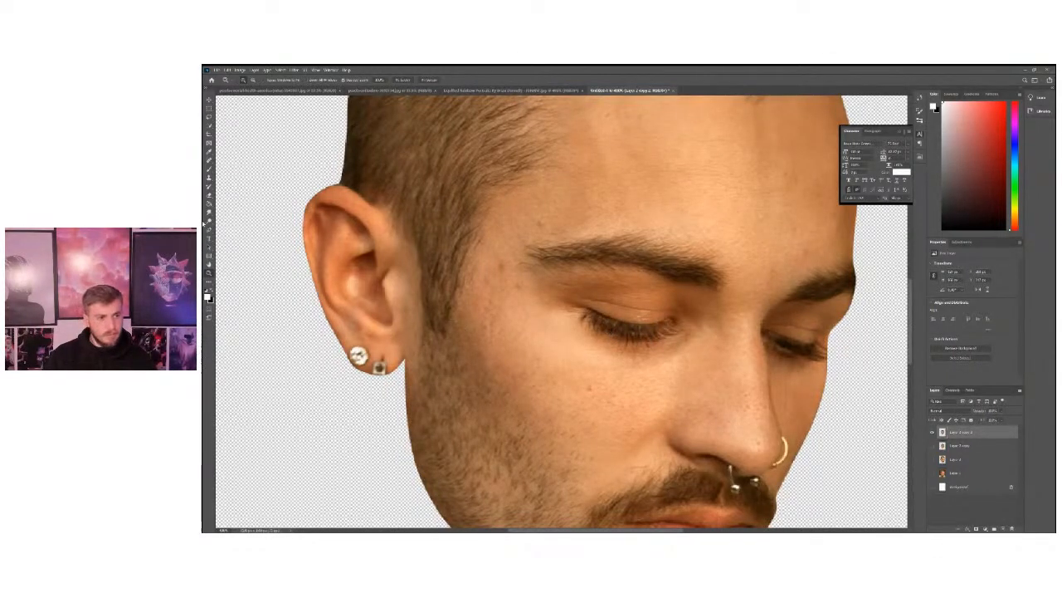
Paint out the eye nearer the ear with the Spot Healing Brush, blending the lid and lashes into smooth skin.
left_click(209, 189)
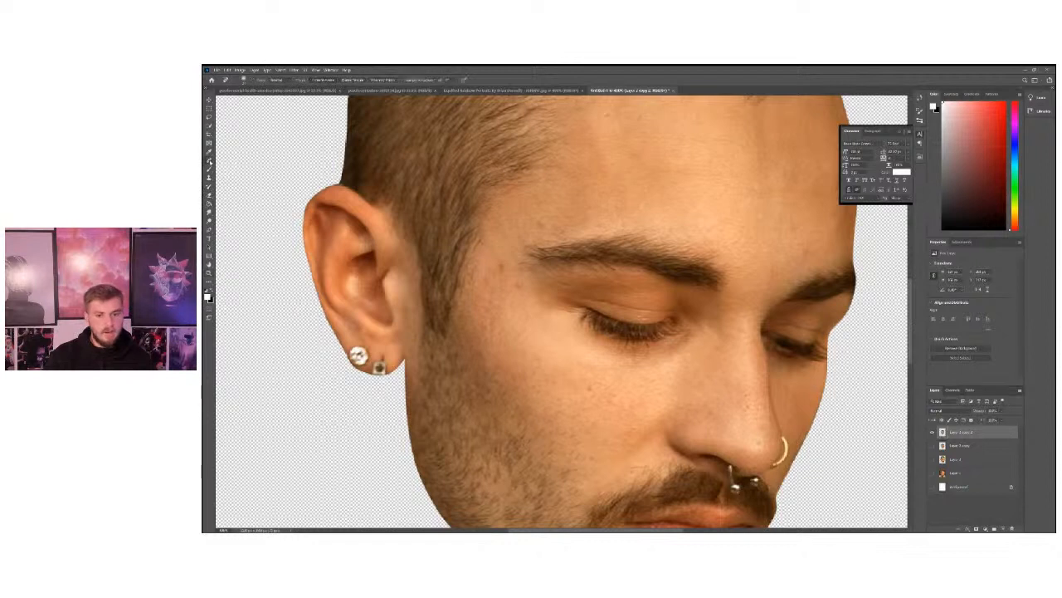
mouse_move(601, 323)
left_mouse_down()
mouse_move(671, 326)
mouse_move(630, 343)
mouse_move(583, 315)
mouse_move(659, 337)
mouse_move(608, 327)
mouse_move(674, 323)
left_mouse_up()
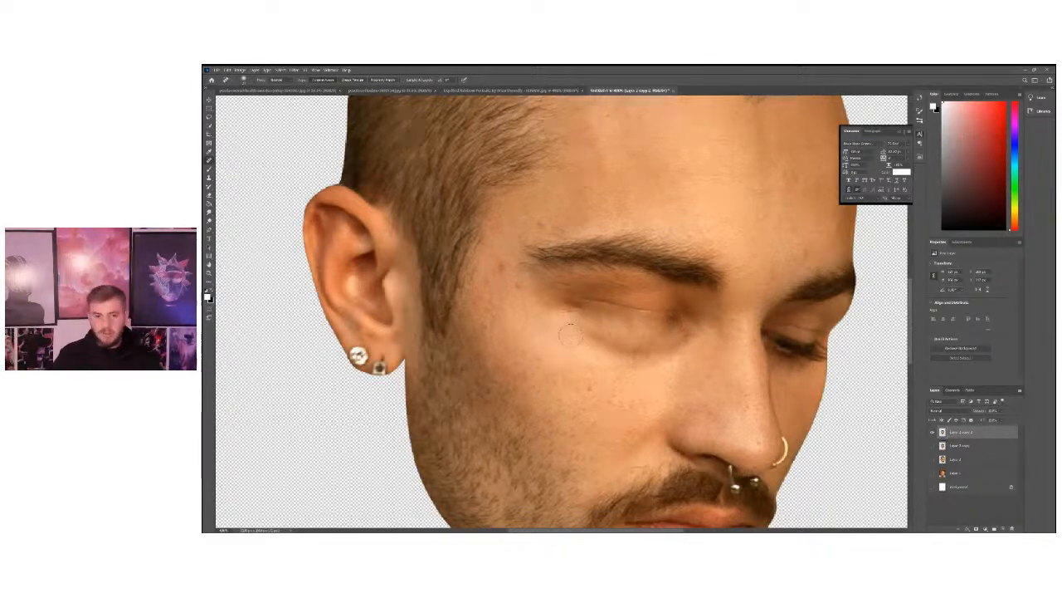
mouse_move(649, 306)
left_mouse_down()
mouse_move(570, 300)
mouse_move(622, 330)
mouse_move(591, 327)
mouse_move(668, 341)
mouse_move(627, 346)
mouse_move(661, 323)
mouse_move(596, 317)
mouse_move(675, 321)
mouse_move(686, 341)
mouse_move(596, 304)
left_mouse_up()
left_click_drag(687, 314, 595, 300)
mouse_move(571, 340)
left_mouse_down()
mouse_move(675, 359)
mouse_move(681, 313)
mouse_move(696, 303)
mouse_move(686, 331)
left_mouse_up()
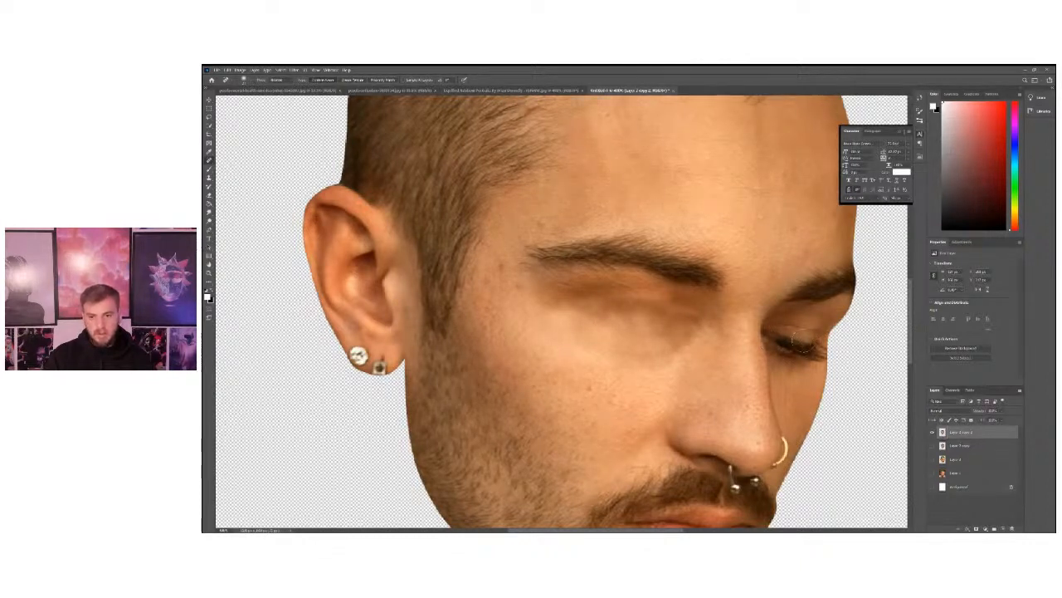
Paint out the farther eye beside the nose bridge with the Spot Healing Brush.
mouse_move(759, 341)
left_mouse_down()
mouse_move(828, 345)
mouse_move(817, 353)
mouse_move(781, 342)
mouse_move(809, 362)
mouse_move(779, 339)
mouse_move(783, 351)
left_mouse_up()
left_click(776, 335)
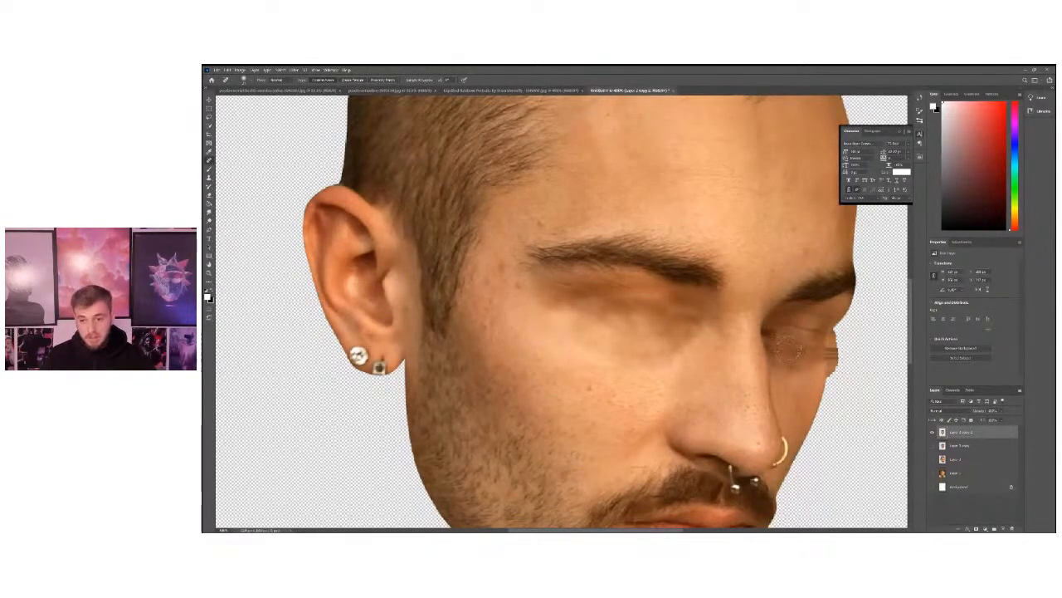
left_click_drag(779, 333, 800, 354)
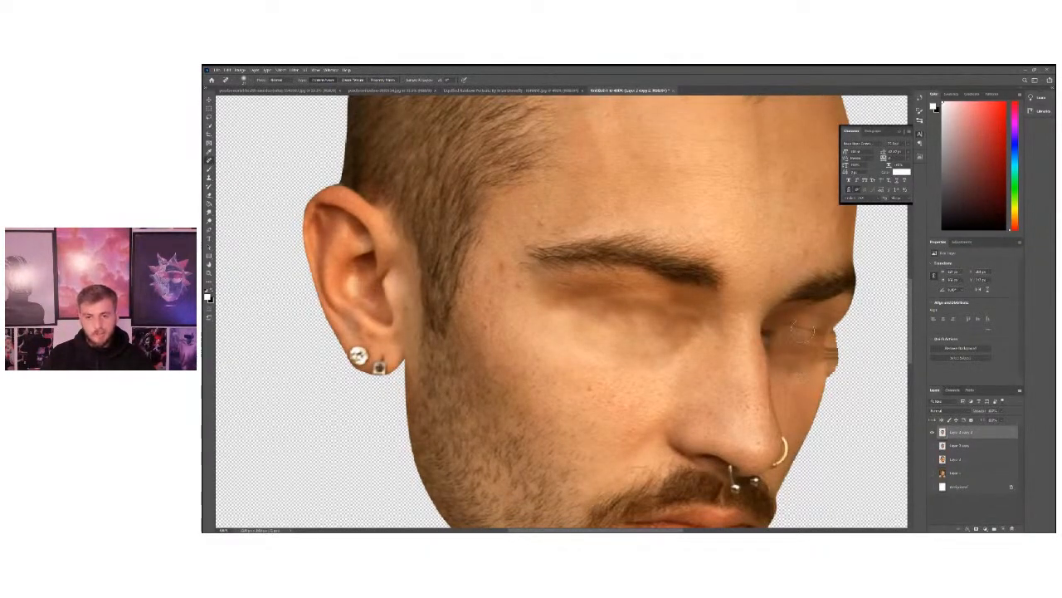
mouse_move(782, 338)
left_mouse_down()
mouse_move(792, 349)
mouse_move(785, 337)
mouse_move(815, 325)
mouse_move(797, 355)
mouse_move(782, 332)
left_mouse_up()
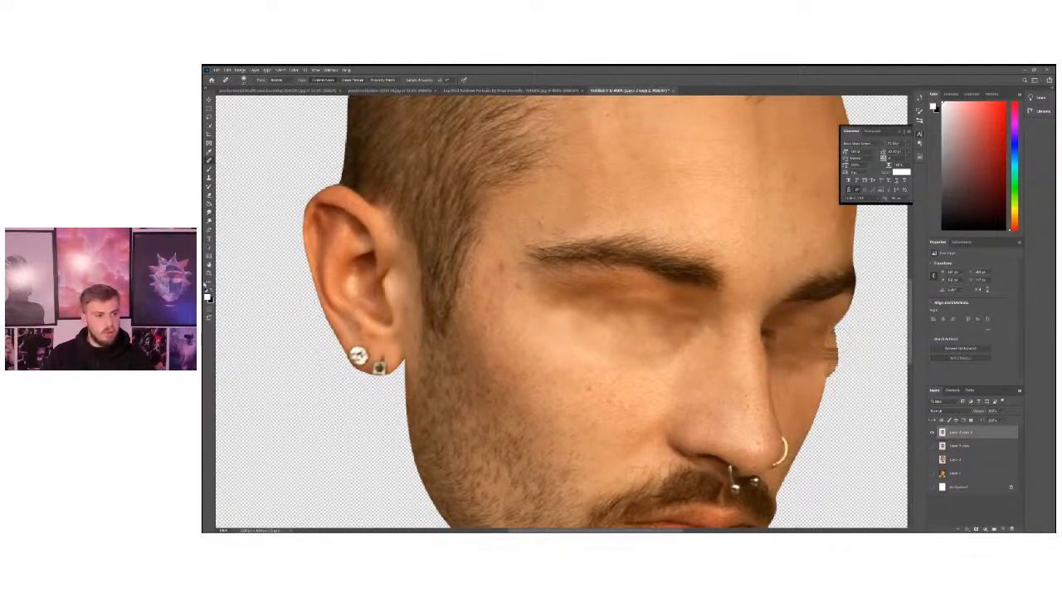
Draw a closed Pen path around the smeared skin protruding past the face outline beside the farther eye.
left_click(209, 233)
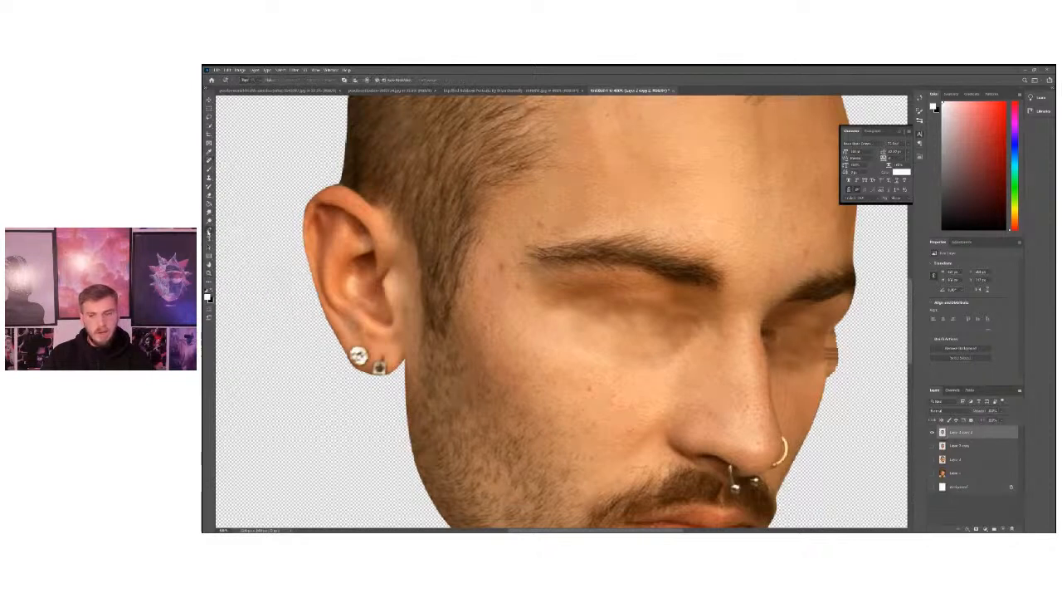
key("z")
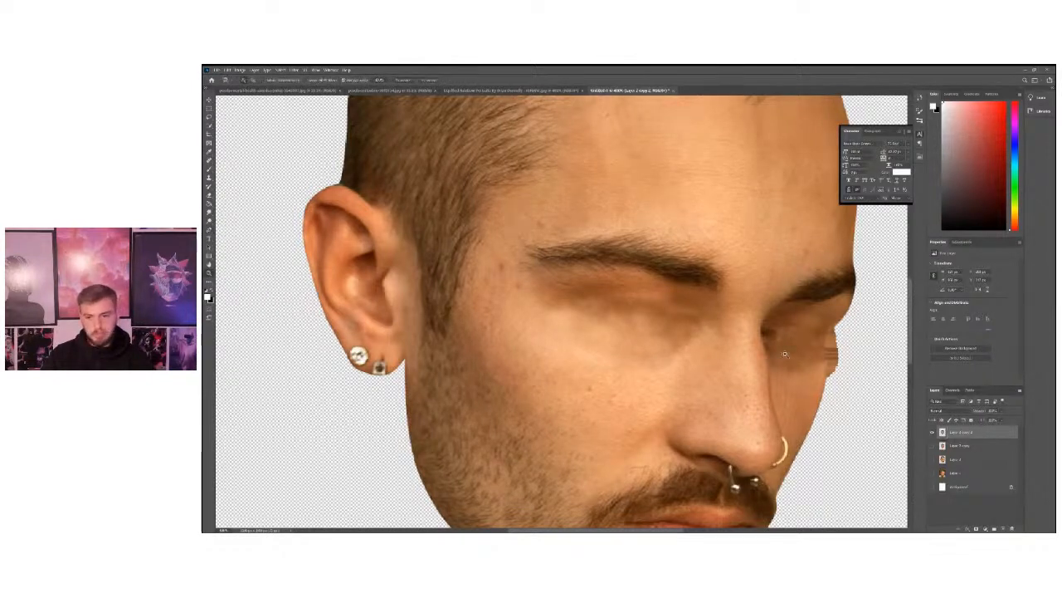
left_click(858, 372)
left_click(854, 373)
left_click(847, 373)
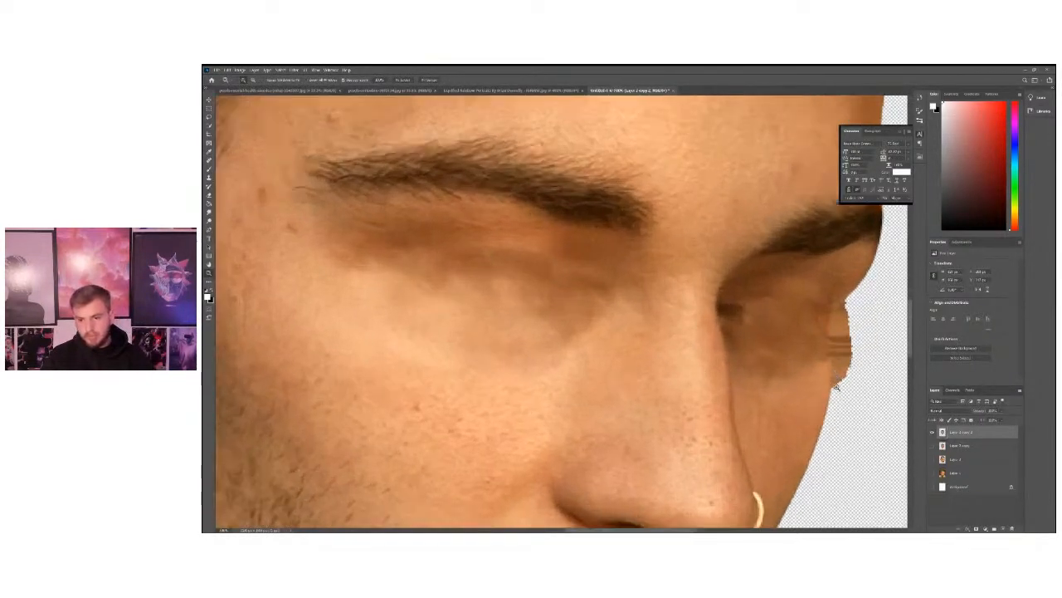
scroll(847, 372, "down", 1)
left_click(210, 230)
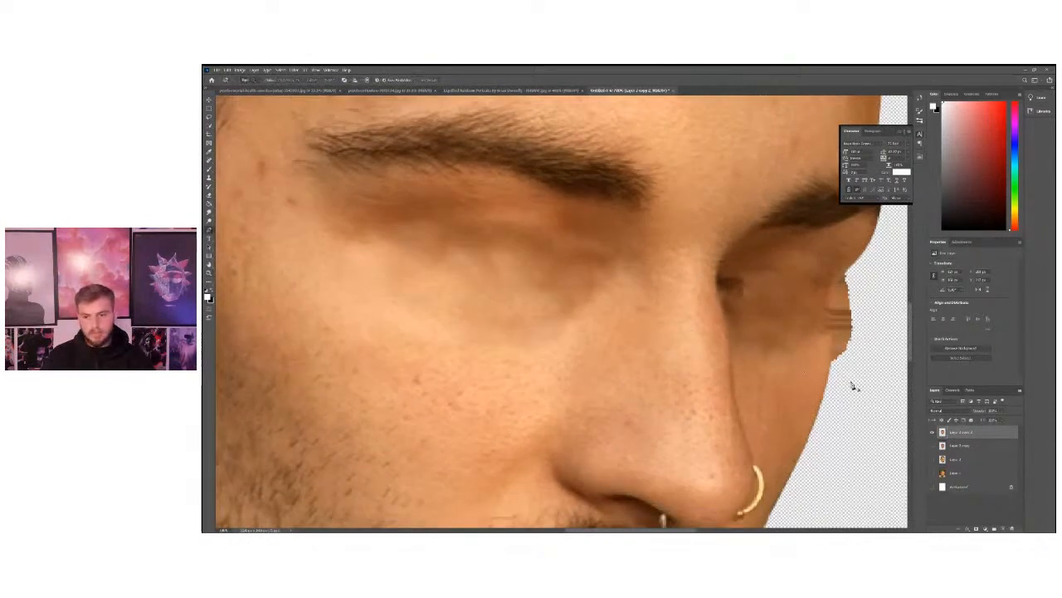
left_click(831, 362)
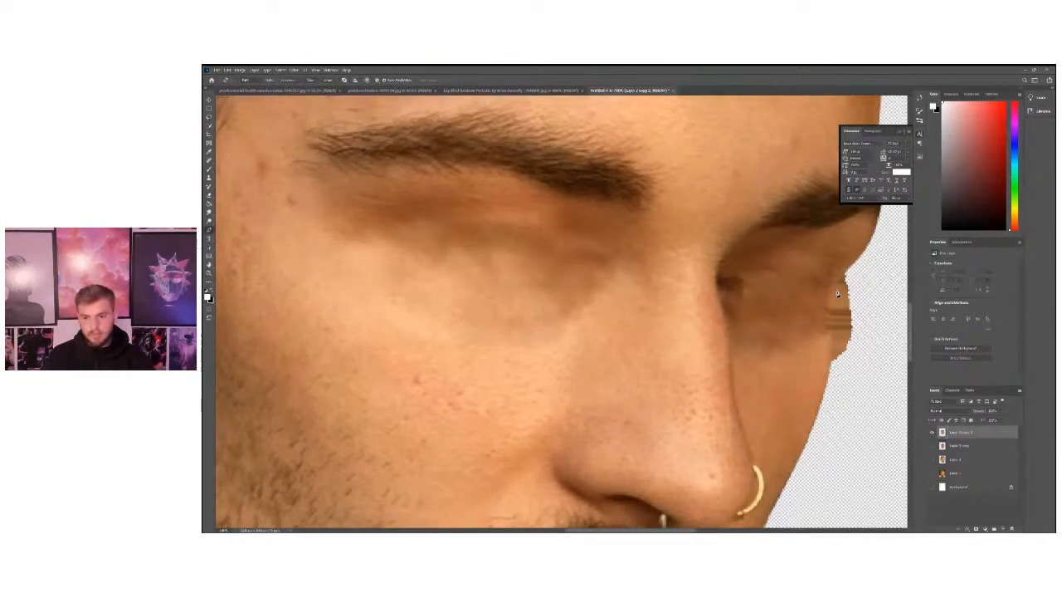
left_click(843, 278)
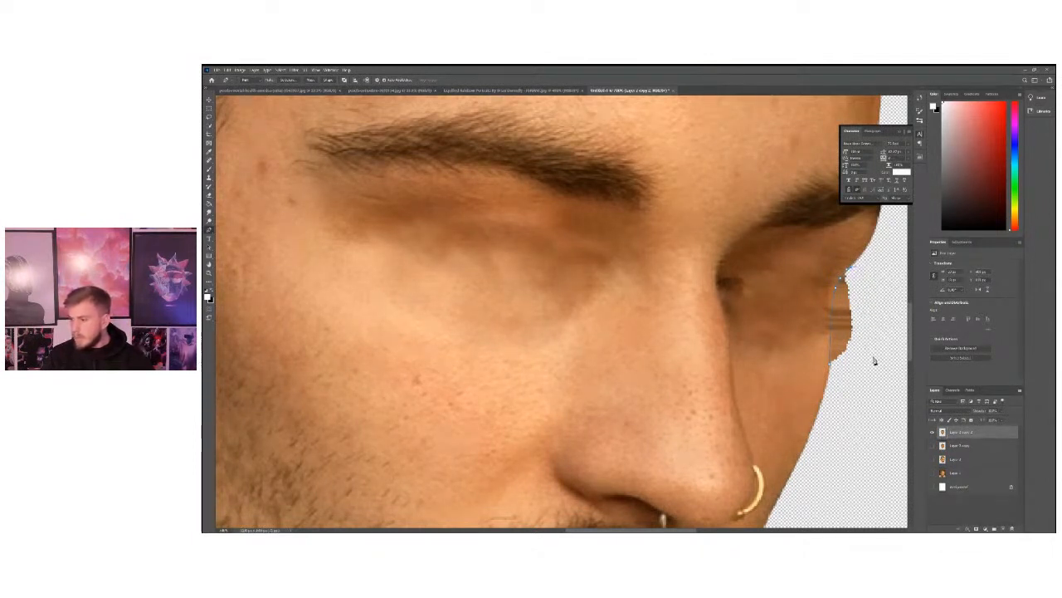
left_click_drag(882, 345, 880, 368)
left_click(836, 377)
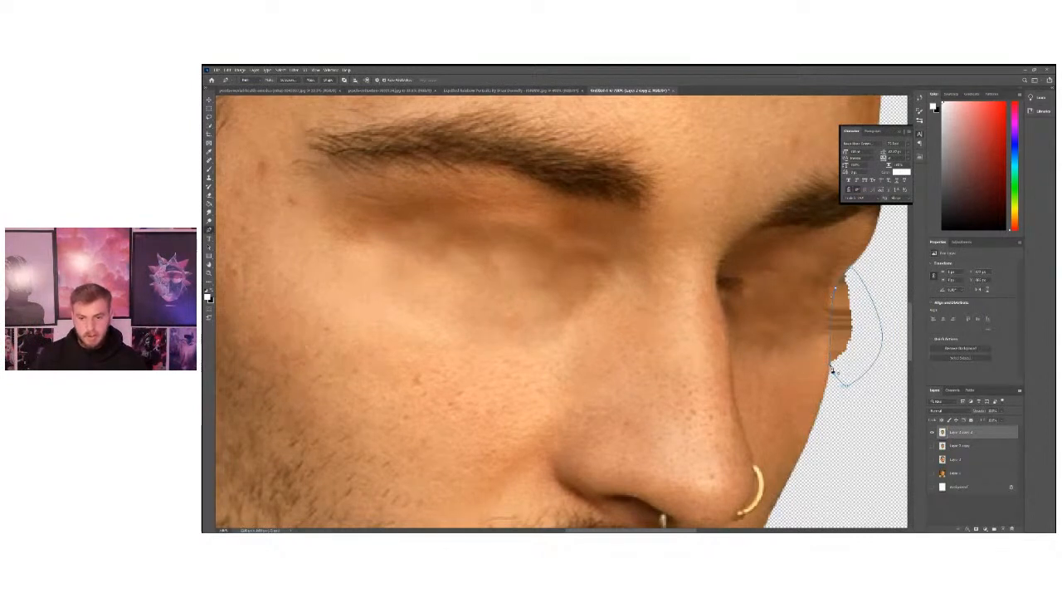
Convert the path beside the farther eye into a new anti-aliased selection, and delete the protruding skin inside it.
right_click(678, 264)
left_click(709, 286)
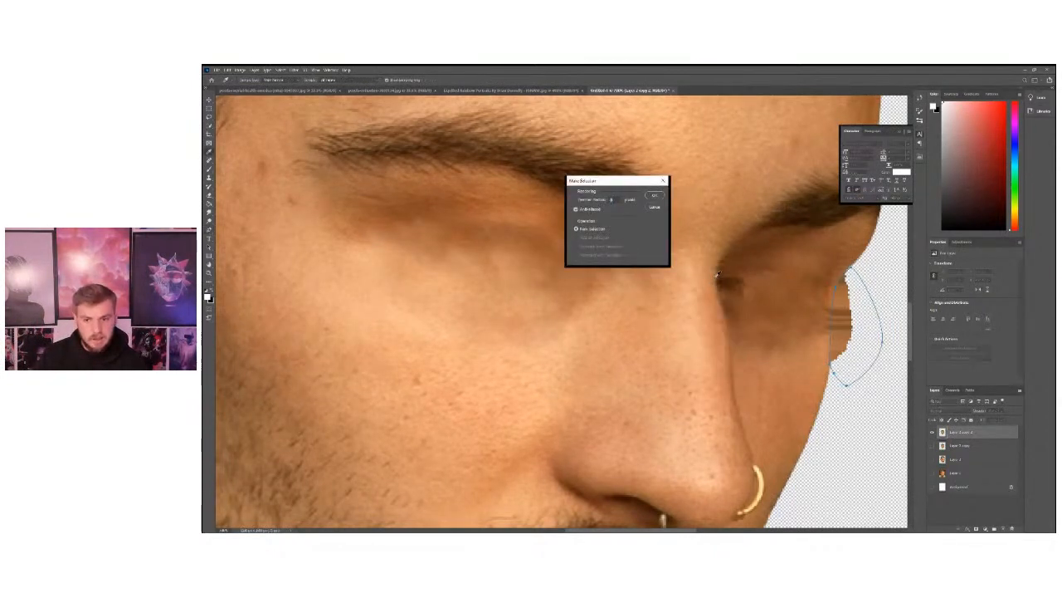
key("Return")
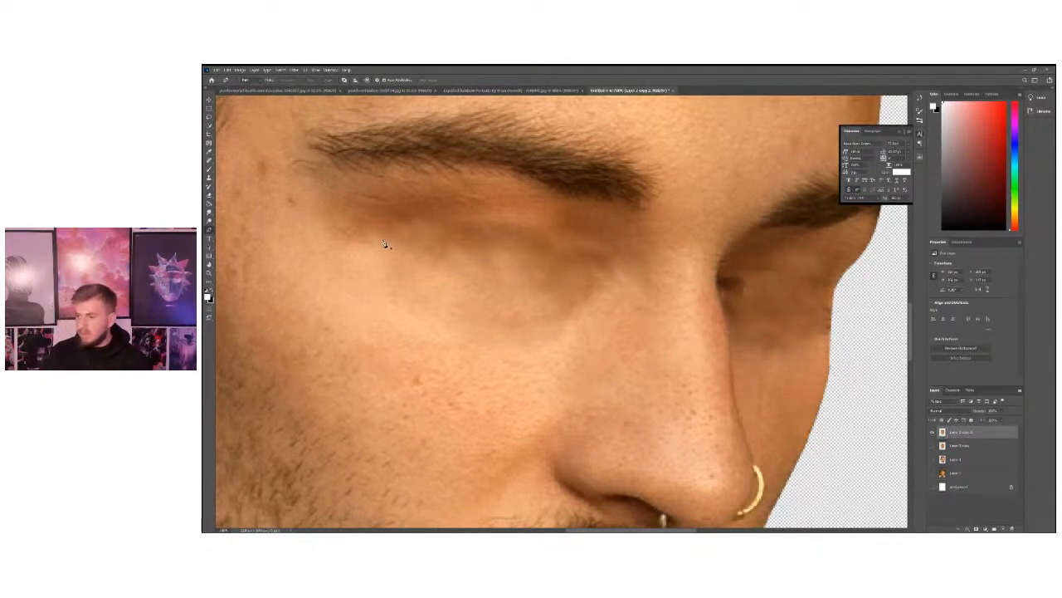
left_click(208, 272)
left_click(357, 261, "alt")
left_click(357, 260, "alt")
left_click(356, 261, "alt")
left_click(357, 261, "alt")
left_click(582, 275)
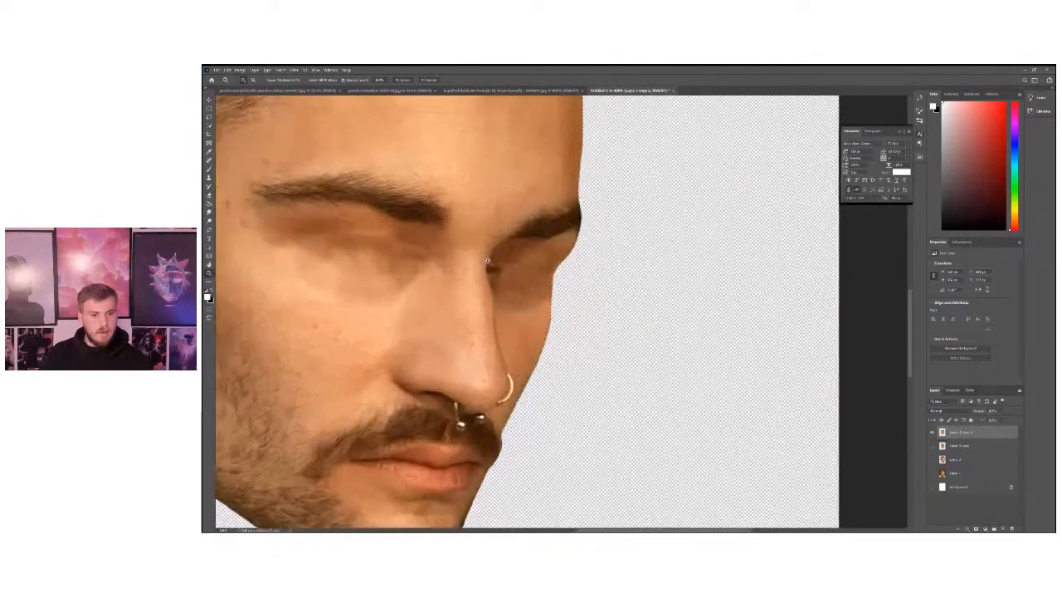
Heal the dark remnants and blotchy skin around the farther eye socket, close to the nose bridge, with the Spot Healing Brush.
left_click(481, 264)
left_click(465, 262)
left_click(463, 262)
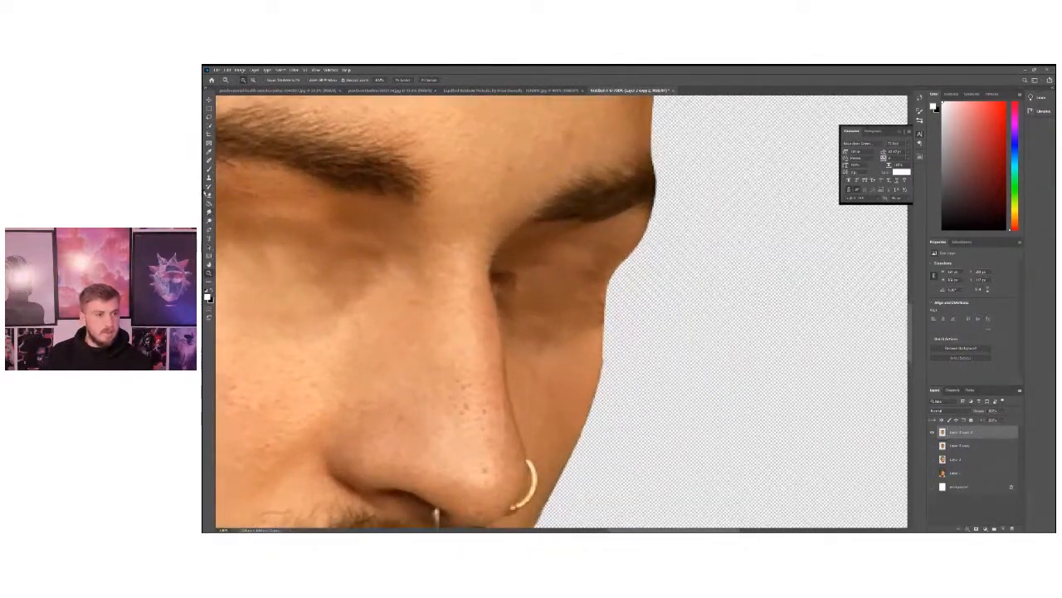
left_click(209, 161)
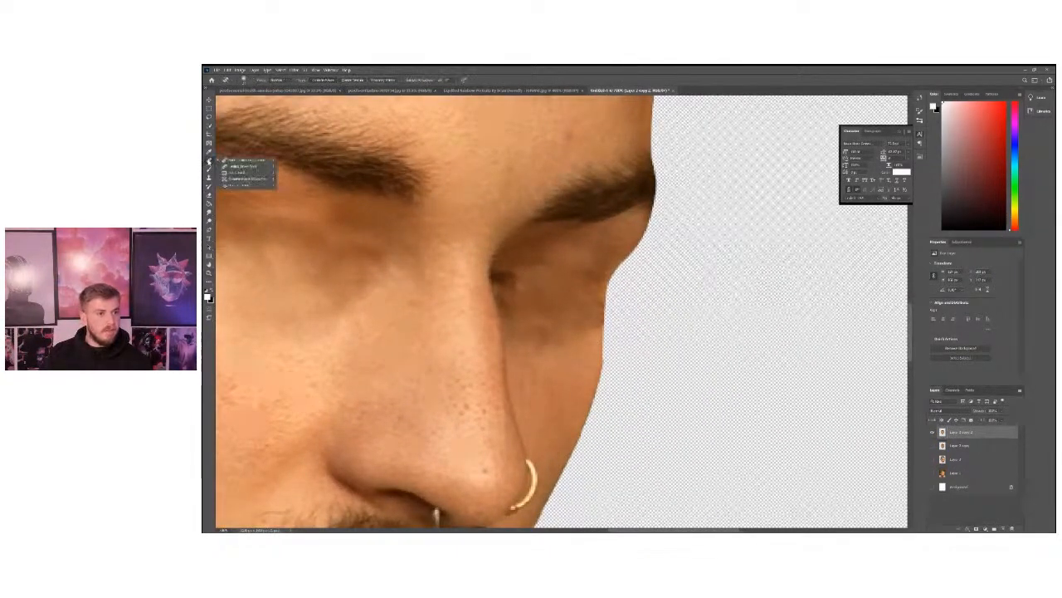
left_click(227, 79)
mouse_move(524, 280)
left_mouse_down()
mouse_move(510, 273)
mouse_move(511, 291)
mouse_move(507, 278)
left_mouse_up()
mouse_move(583, 249)
left_mouse_down()
mouse_move(579, 318)
mouse_move(553, 292)
mouse_move(583, 302)
mouse_move(587, 326)
left_mouse_up()
mouse_move(586, 325)
left_mouse_down()
mouse_move(546, 277)
mouse_move(530, 312)
mouse_move(551, 341)
left_mouse_up()
scroll(550, 341, "down", 1)
left_click_drag(496, 247, 505, 269)
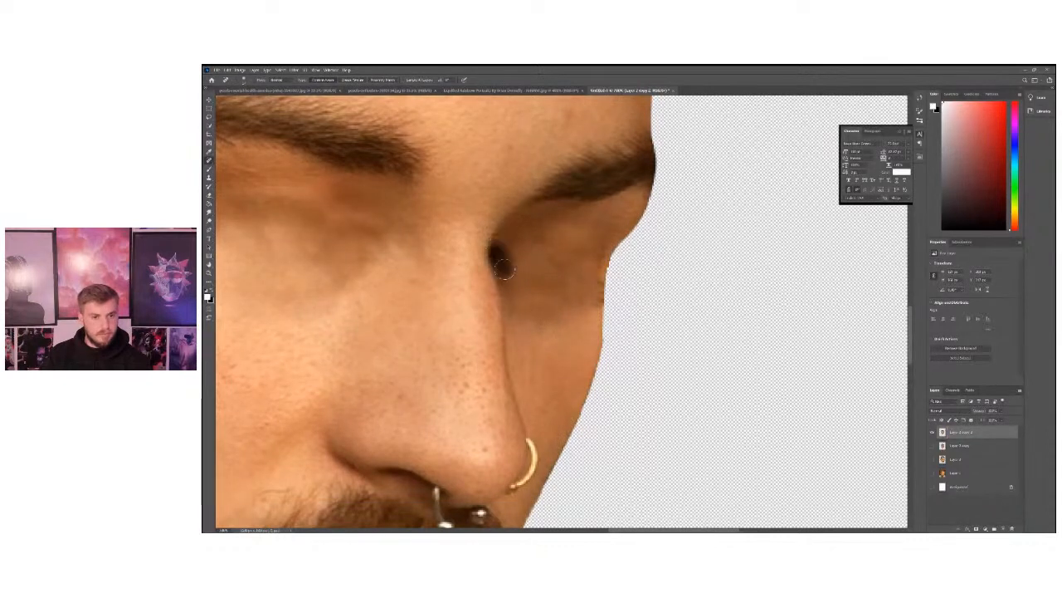
Resize the Spot Healing Brush and paint out the hard edge along the nose ridge, from the eye socket toward the nose ring.
key("z")
left_click(304, 272, "alt")
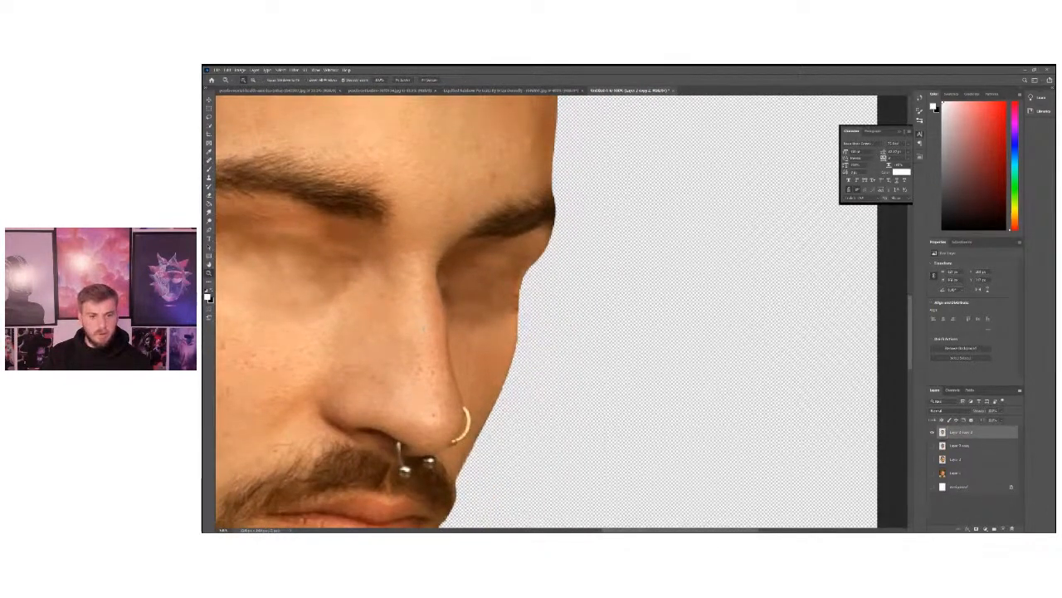
scroll(424, 327, "left", 4)
left_click(209, 153)
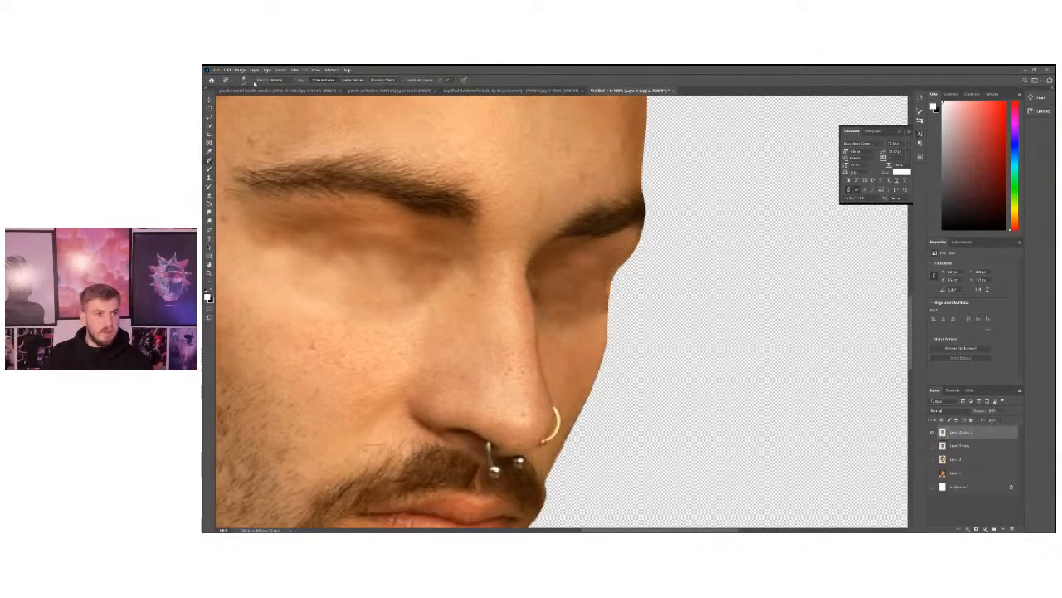
left_click(248, 81)
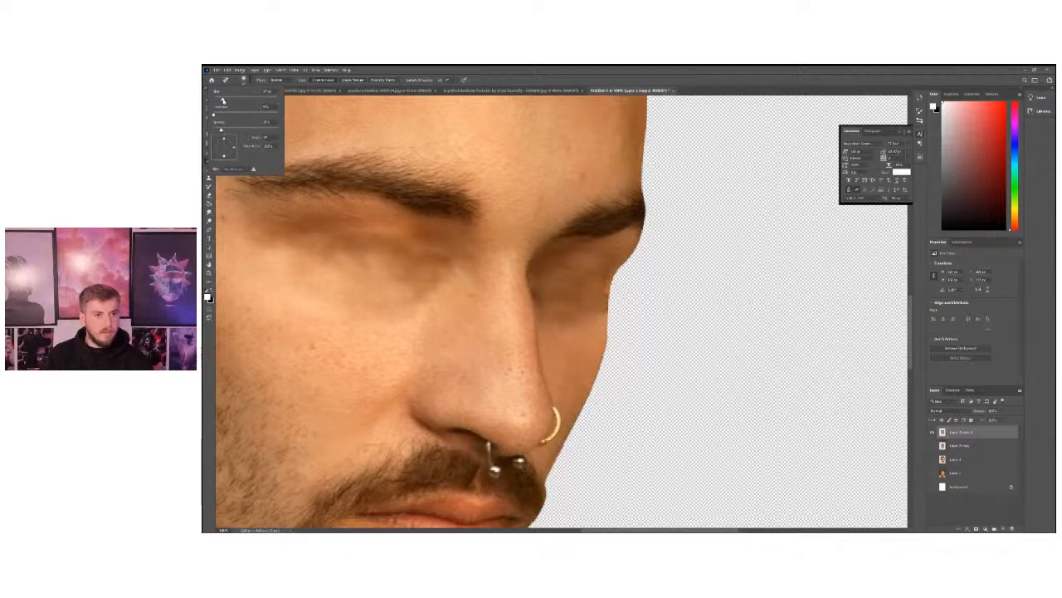
mouse_move(511, 262)
left_mouse_down()
mouse_move(541, 319)
mouse_move(537, 362)
mouse_move(521, 281)
mouse_move(533, 272)
mouse_move(549, 287)
mouse_move(526, 300)
mouse_move(545, 316)
mouse_move(537, 347)
mouse_move(548, 381)
left_mouse_up()
left_click(535, 272)
left_click(541, 279)
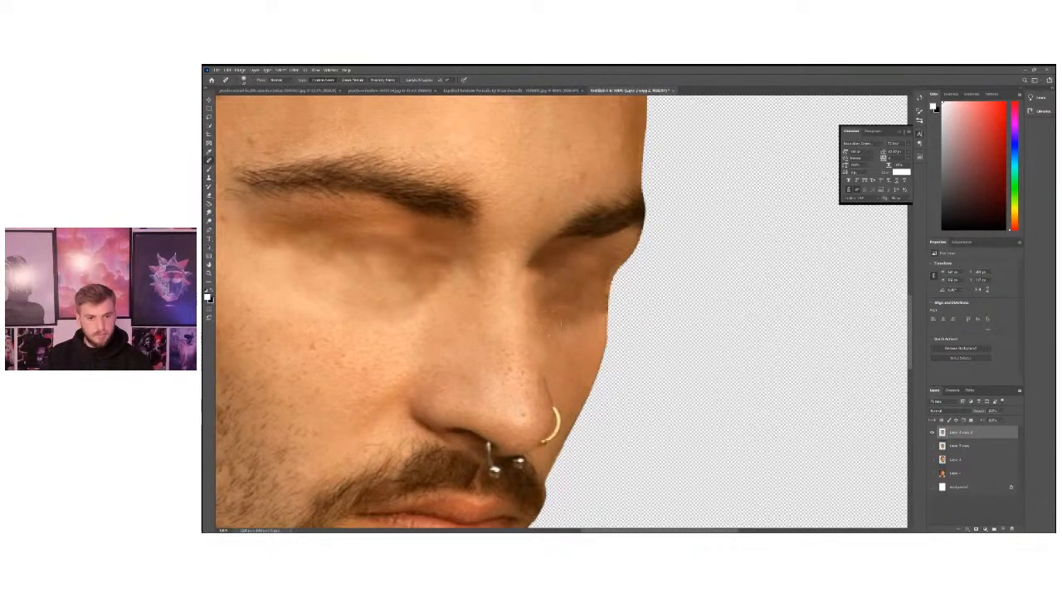
left_click_drag(535, 268, 548, 379)
left_click(544, 382)
Blend the nose bridge into the farther cheek and eye socket with repeated Spot Healing Brush strokes.
left_click_drag(504, 337, 373, 409)
mouse_move(446, 331)
left_mouse_down()
mouse_move(521, 277)
mouse_move(398, 301)
mouse_move(556, 314)
mouse_move(477, 280)
mouse_move(535, 278)
mouse_move(514, 360)
mouse_move(558, 357)
mouse_move(547, 353)
left_mouse_up()
left_click(541, 284)
left_click(548, 316)
left_click_drag(552, 310, 564, 322)
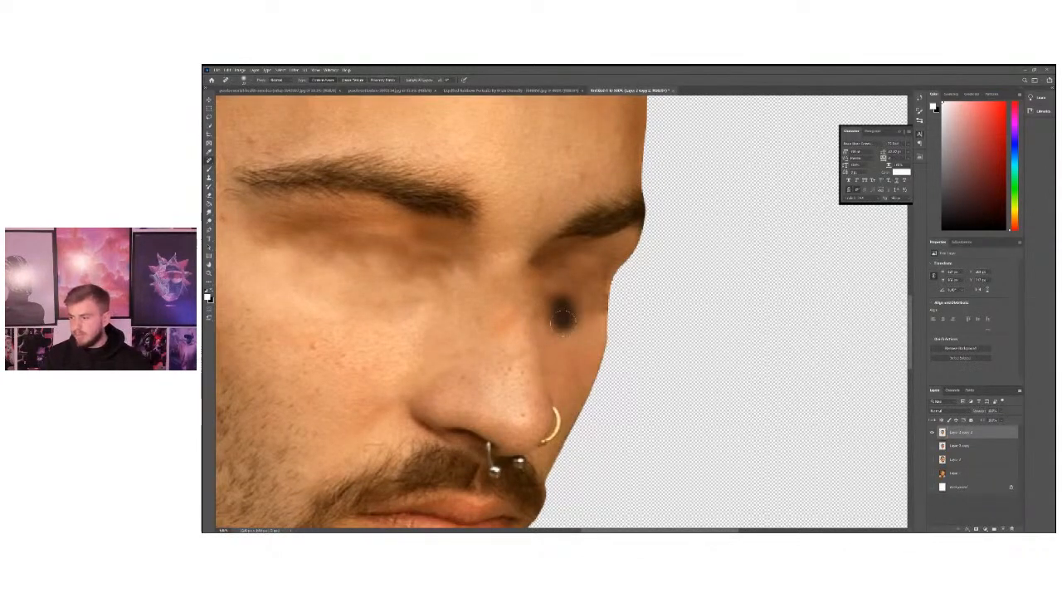
mouse_move(539, 295)
left_mouse_down()
mouse_move(511, 266)
mouse_move(531, 253)
left_mouse_up()
mouse_move(513, 327)
left_mouse_down()
mouse_move(549, 366)
mouse_move(563, 327)
left_mouse_up()
left_click(564, 286)
mouse_move(497, 268)
left_mouse_down()
mouse_move(555, 274)
mouse_move(539, 257)
mouse_move(490, 288)
mouse_move(544, 240)
left_mouse_up()
left_click_drag(536, 286, 531, 242)
left_click_drag(519, 320, 549, 384)
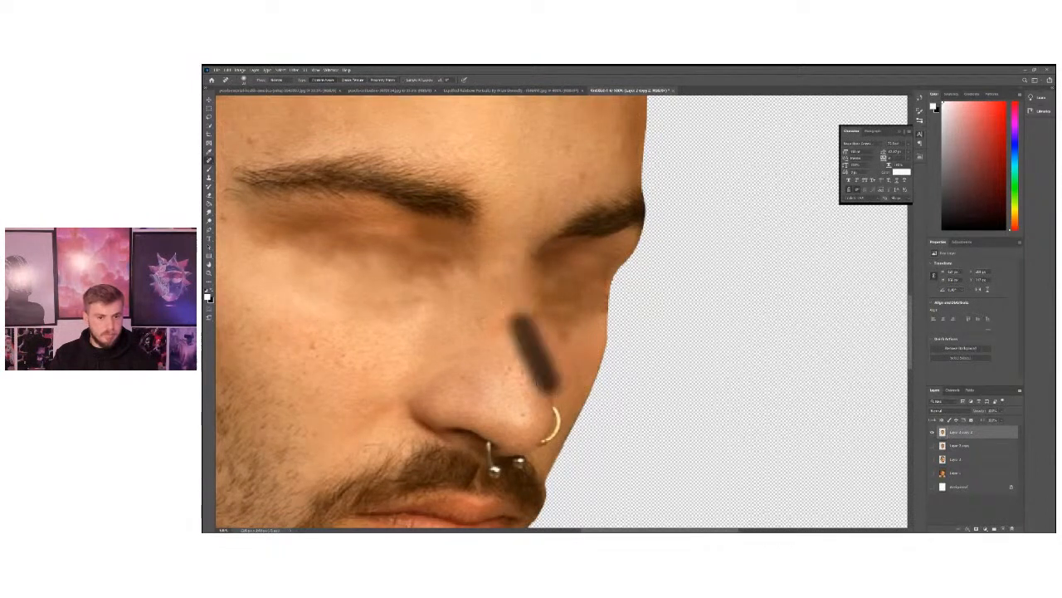
left_click(544, 322)
mouse_move(514, 336)
left_mouse_down()
mouse_move(486, 362)
mouse_move(441, 362)
left_mouse_up()
left_click(522, 267)
Check the retouched head as a whole and duplicate its layer, keeping only the new copy visible.
key("z")
left_click(296, 270, "alt")
left_click(296, 270, "alt")
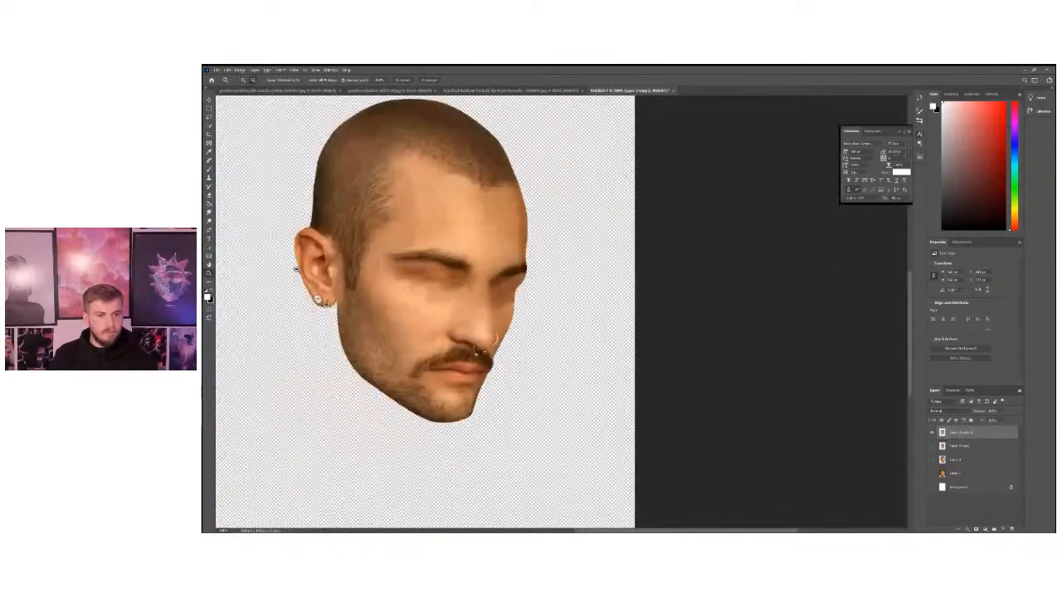
left_click(297, 270, "alt")
left_click(588, 321)
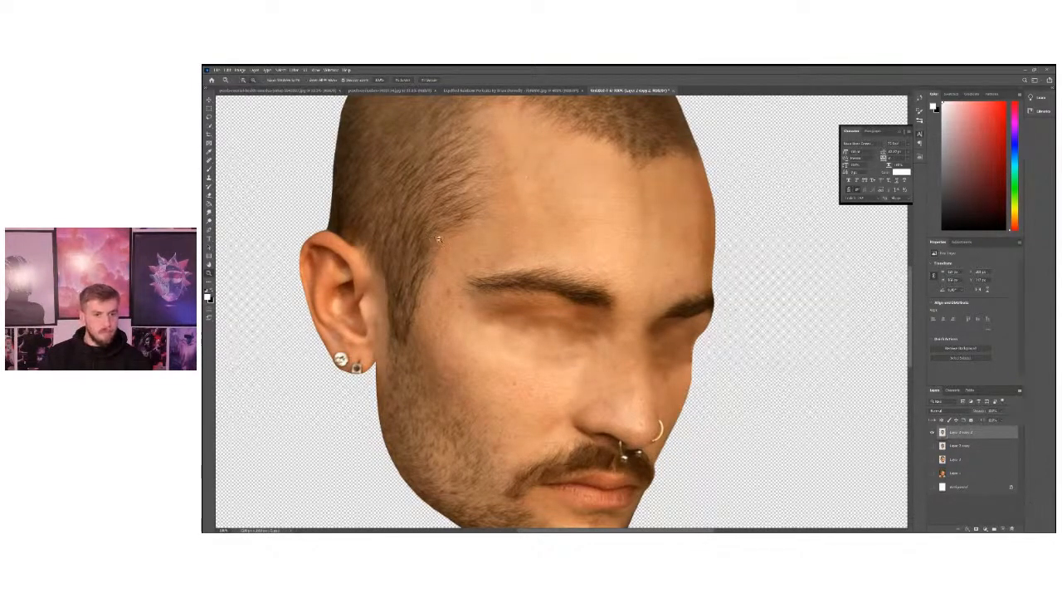
scroll(439, 239, "down", 2)
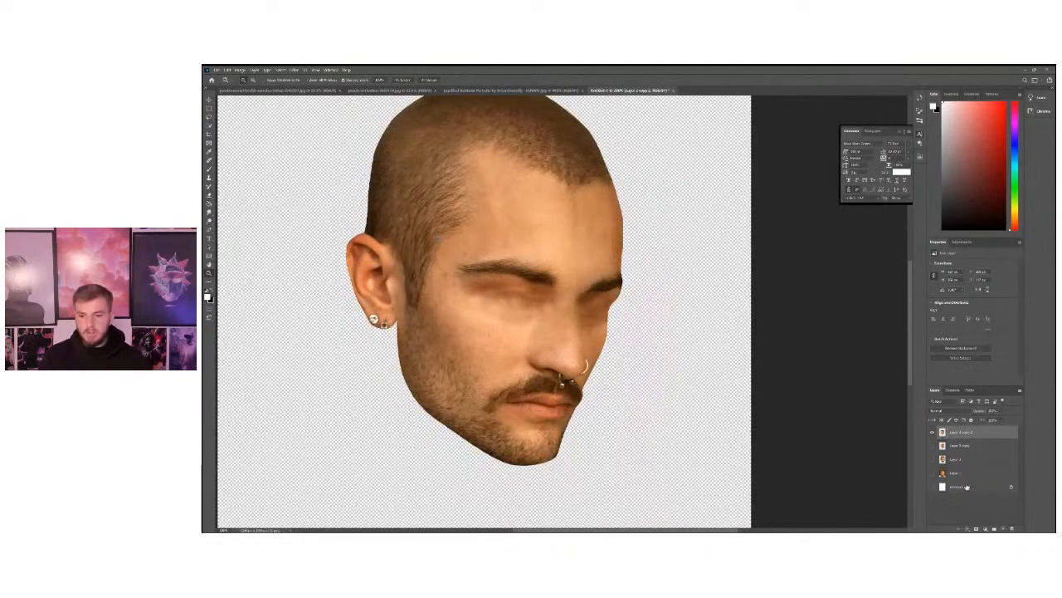
scroll(506, 343, "down", 2)
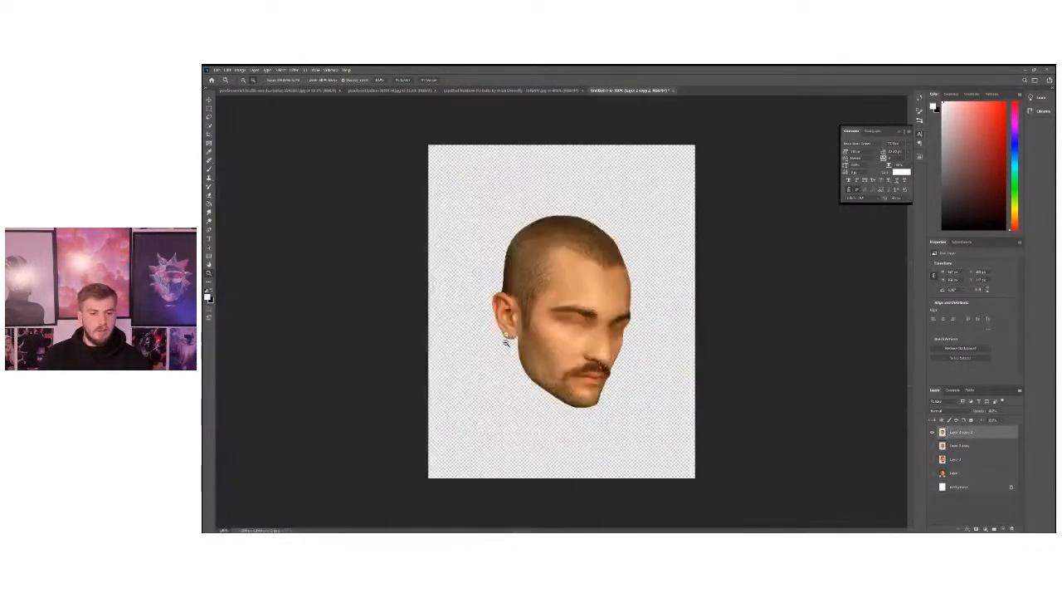
key("ctrl+j")
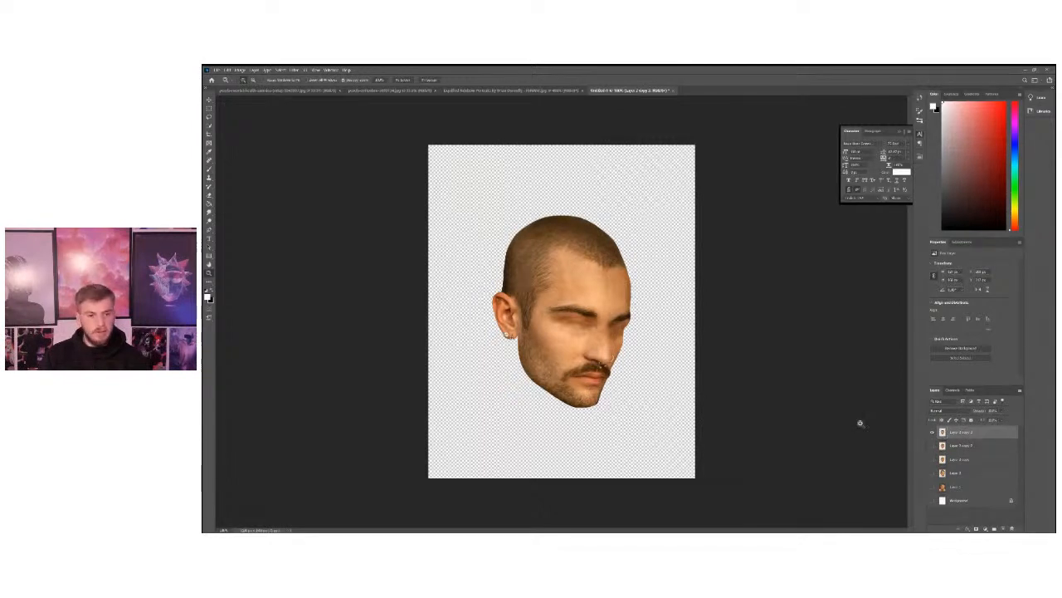
Add a Brightness/Contrast adjustment layer above the duplicated head.
left_click(569, 338)
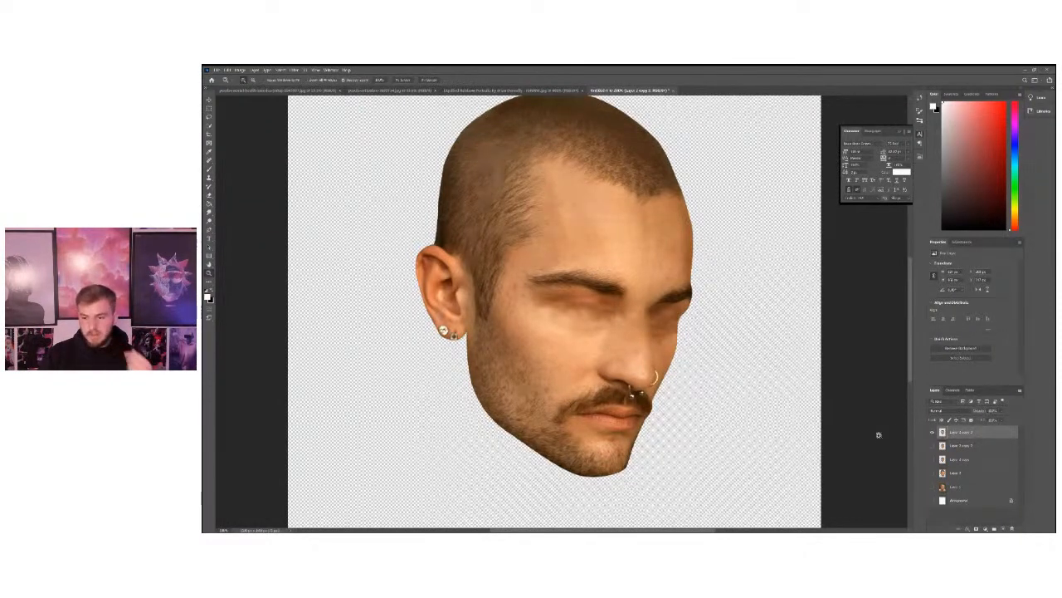
left_click(986, 529)
left_click(986, 529)
left_click(985, 528)
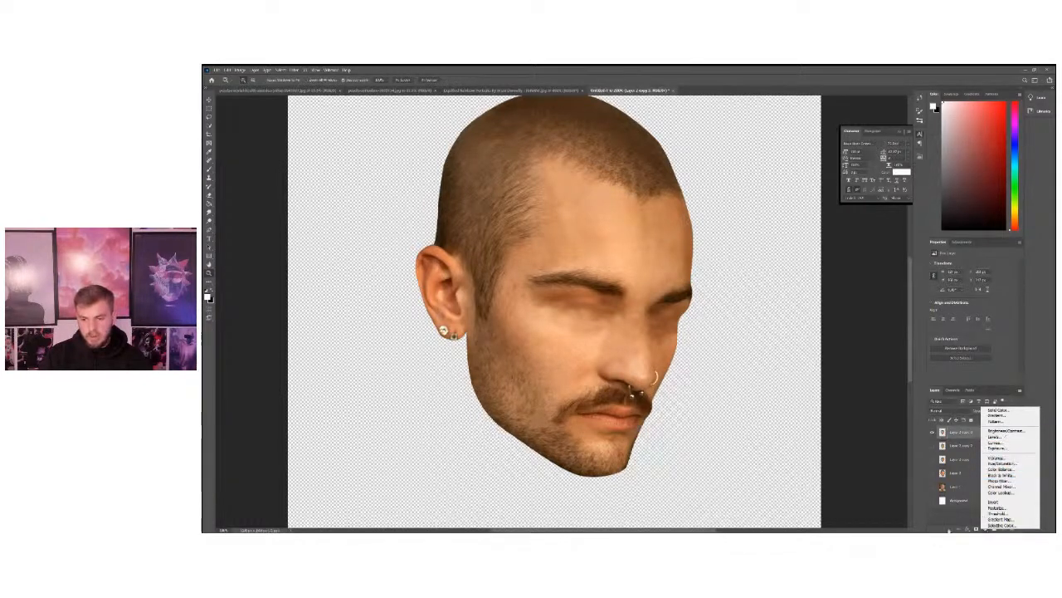
left_click(986, 528)
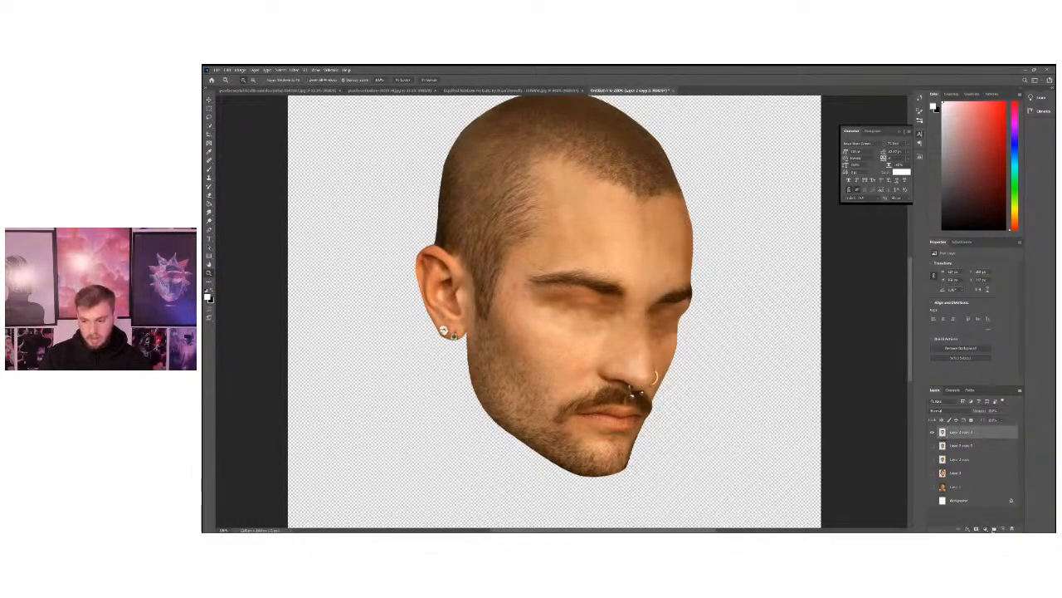
left_click(987, 529)
left_click(986, 529)
left_click(986, 528)
left_click(979, 524)
left_click(979, 525)
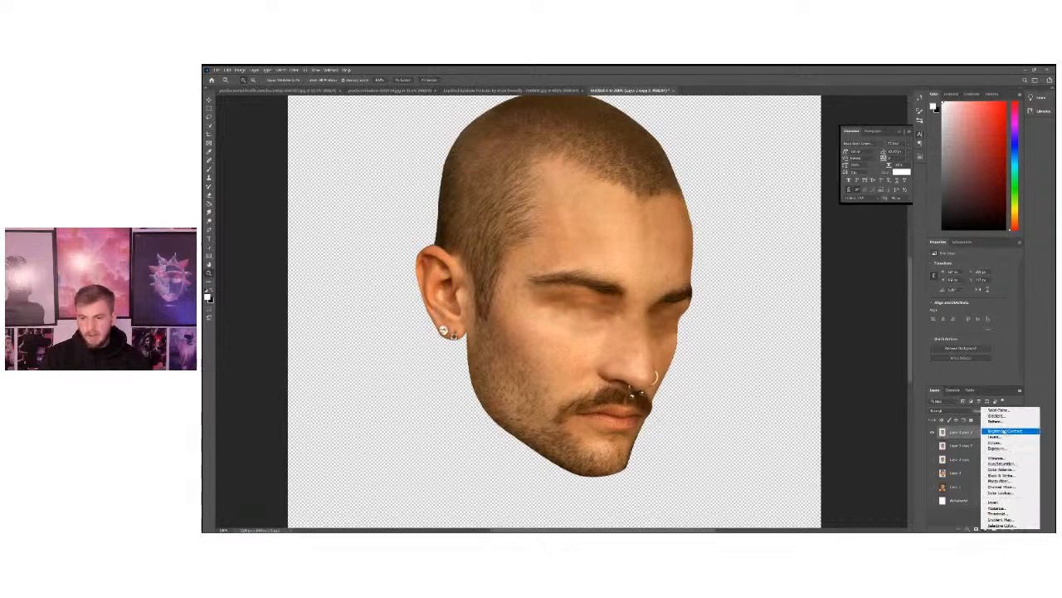
left_click(1003, 432)
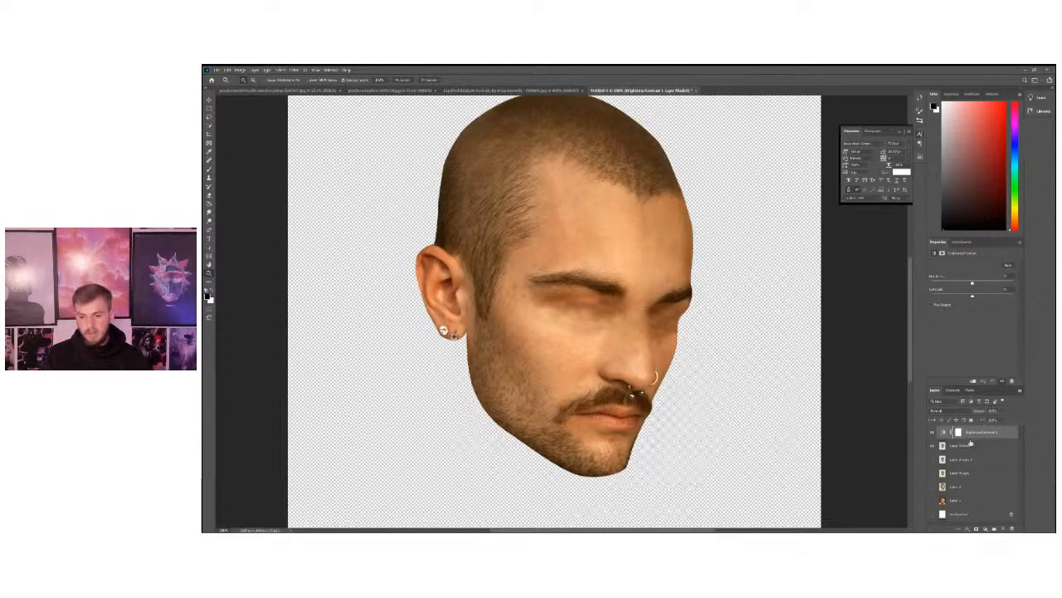
left_click(981, 527)
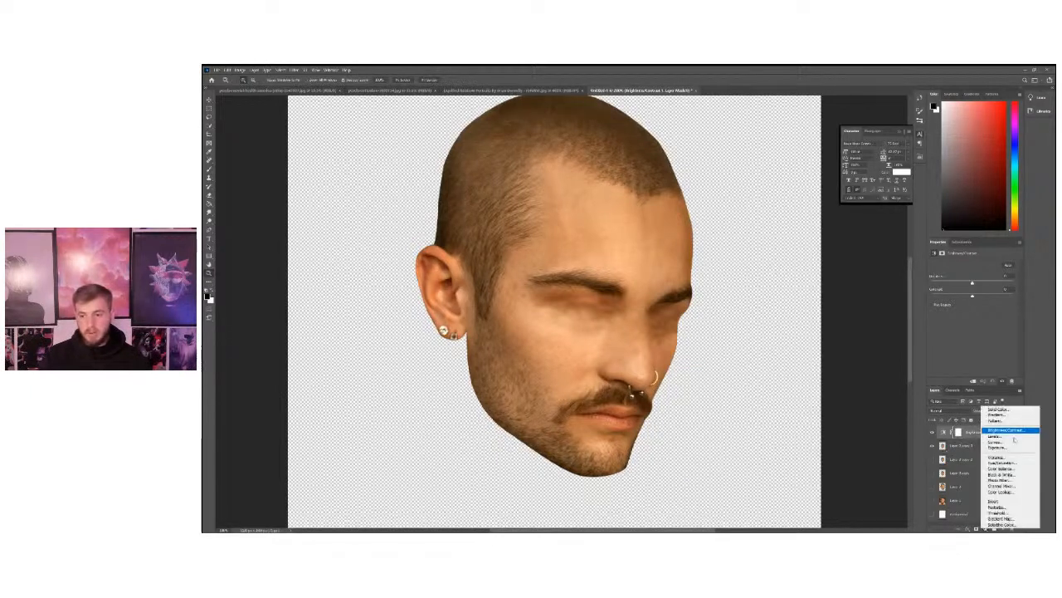
left_click(998, 316)
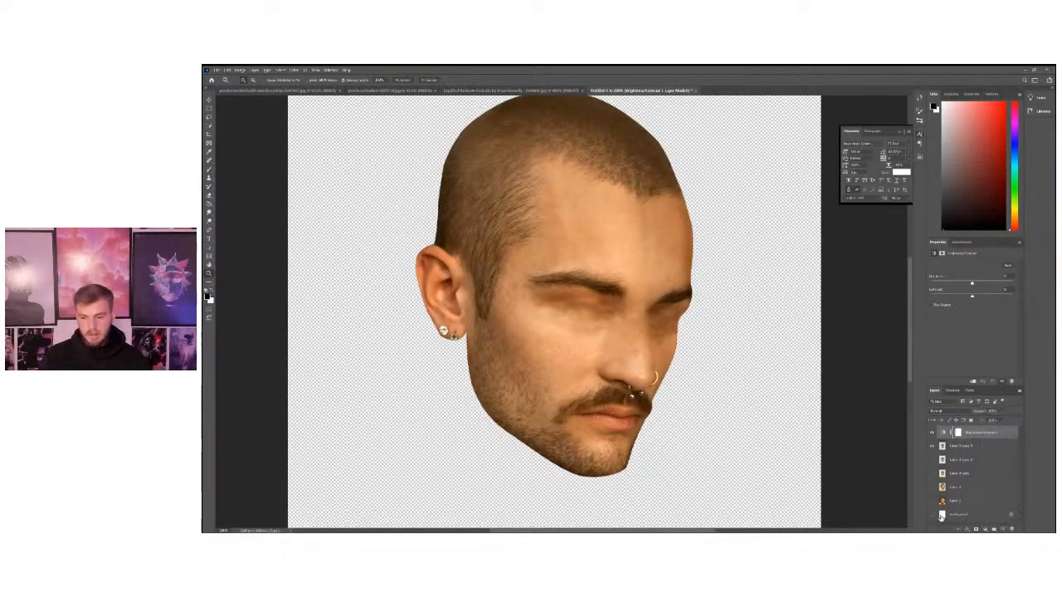
Create a new layer just above the Background and fill it with a diagonal rainbow linear gradient.
left_click(991, 513)
left_click(1003, 528)
left_click(412, 287, "alt")
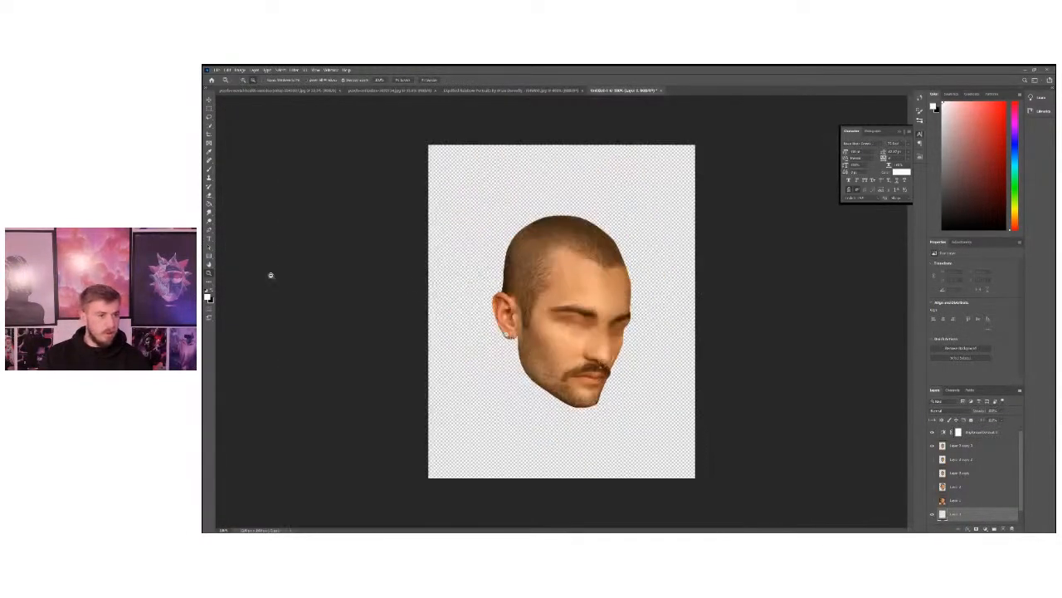
left_click(209, 204)
left_click(237, 205)
left_click_drag(789, 205, 789, 205)
left_click_drag(728, 224, 203, 358)
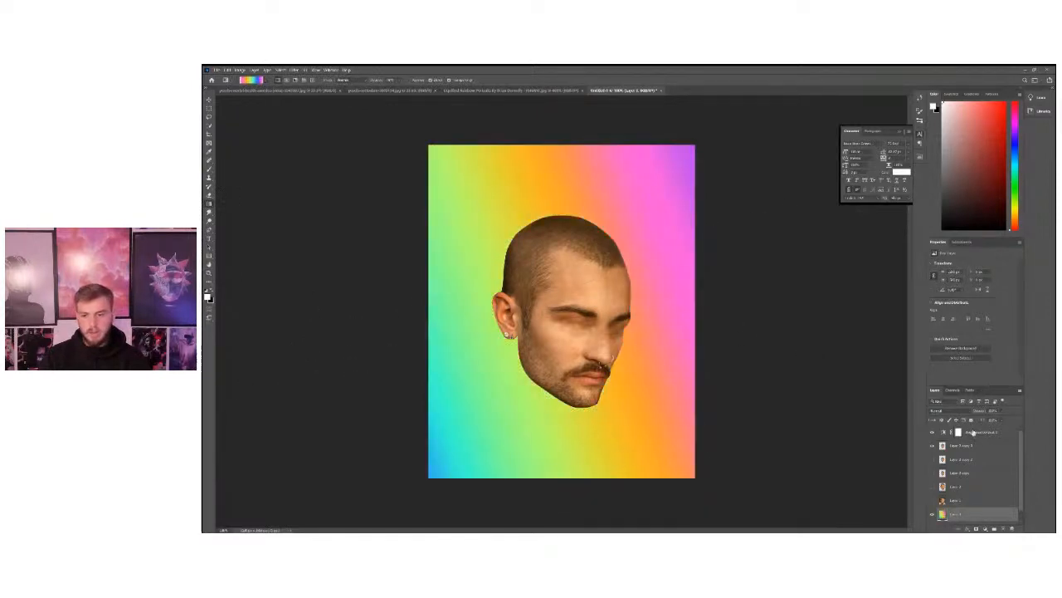
Raise the brightness slightly and the contrast more strongly on the Brightness/Contrast adjustment layer.
left_click(978, 435)
left_click(208, 273)
left_click(501, 249)
left_click(501, 249)
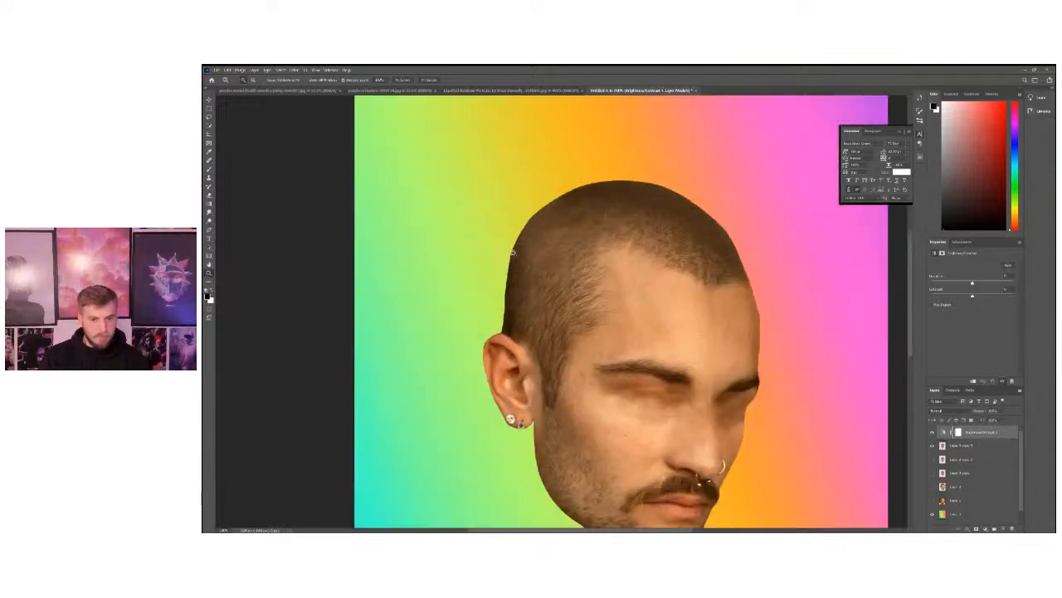
mouse_move(978, 297)
left_mouse_down()
mouse_move(1022, 300)
mouse_move(954, 298)
mouse_move(988, 299)
mouse_move(992, 285)
mouse_move(976, 285)
left_mouse_up()
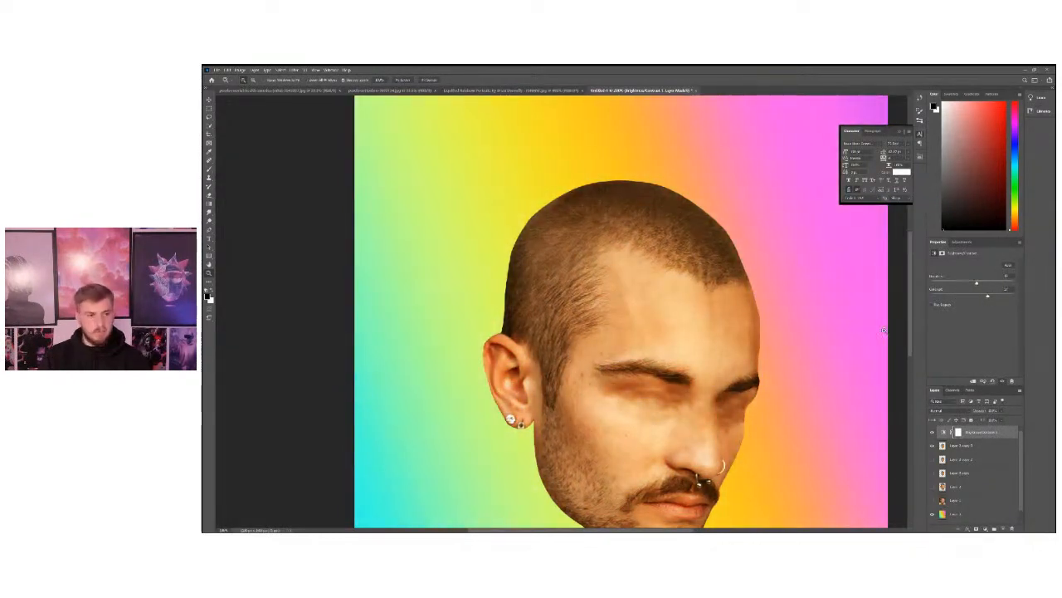
left_click(508, 293, "alt")
Toggle the visibility of the Brightness/Contrast adjustment to compare its effect on the head and the gradient background.
left_click(960, 446)
left_click(932, 446)
left_click(932, 446)
left_click(933, 434)
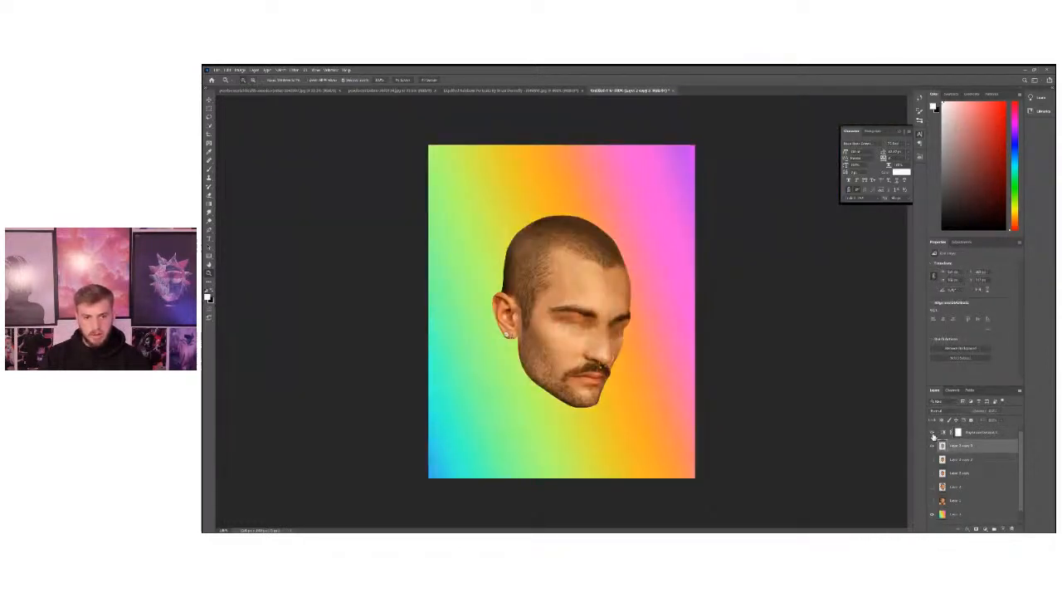
left_click_drag(933, 434, 931, 444)
left_click(929, 435)
left_click(929, 434)
left_click(932, 445)
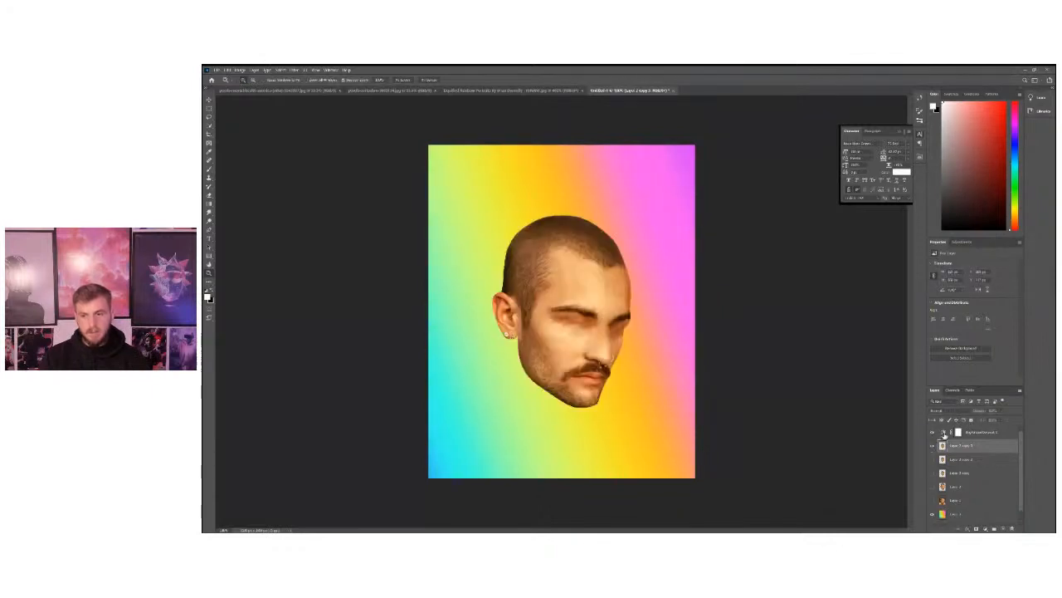
left_click(969, 432)
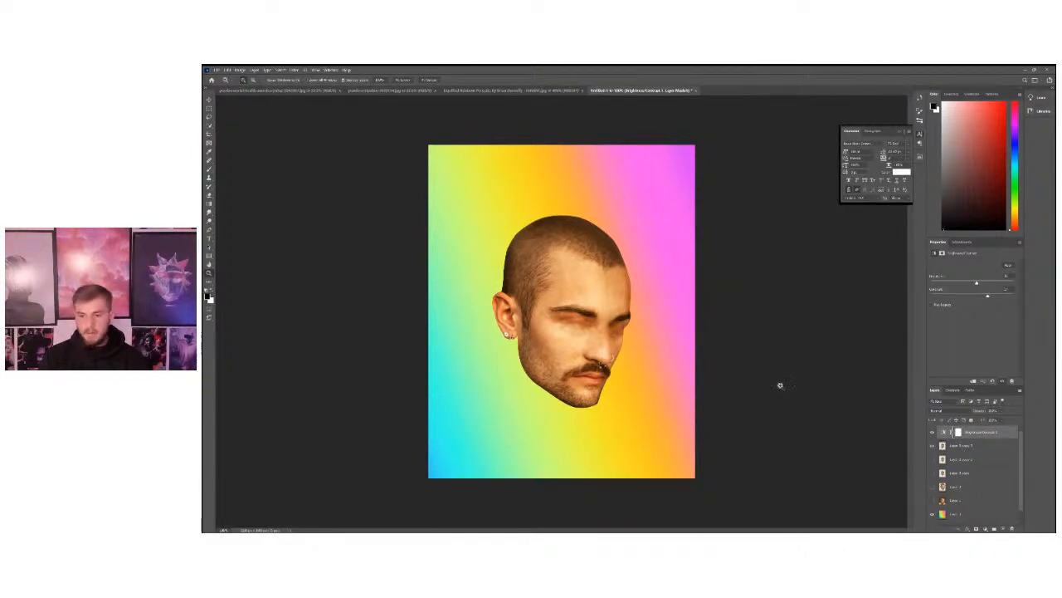
Clip the Brightness/Contrast adjustment to the head layer with a clipping mask, and toggle its visibility to check the effect.
left_click(235, 70)
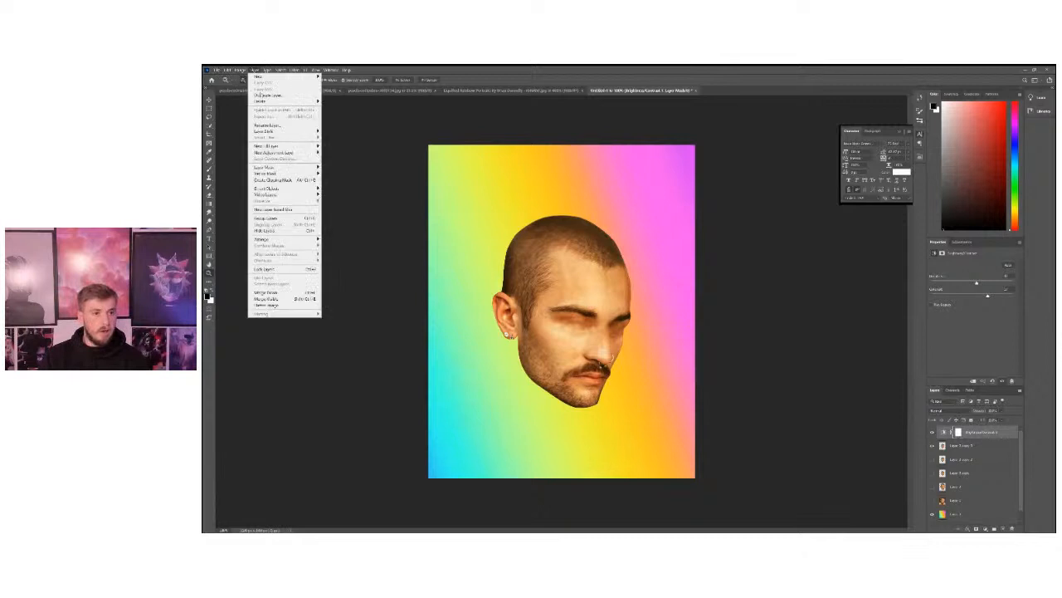
left_click(284, 180)
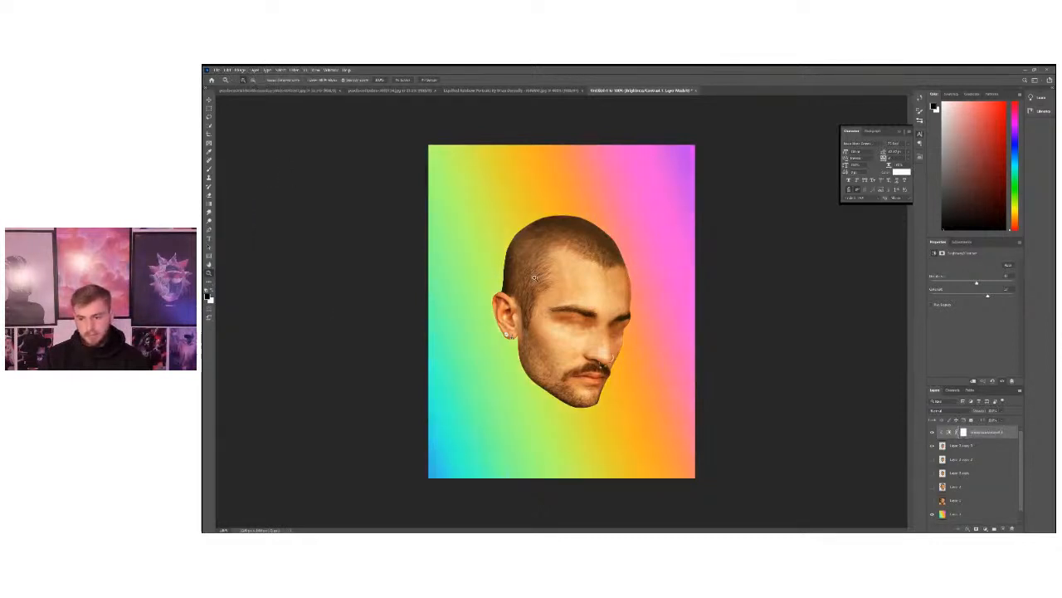
left_click(932, 432)
left_click(932, 432)
left_click(932, 433)
left_click(932, 432)
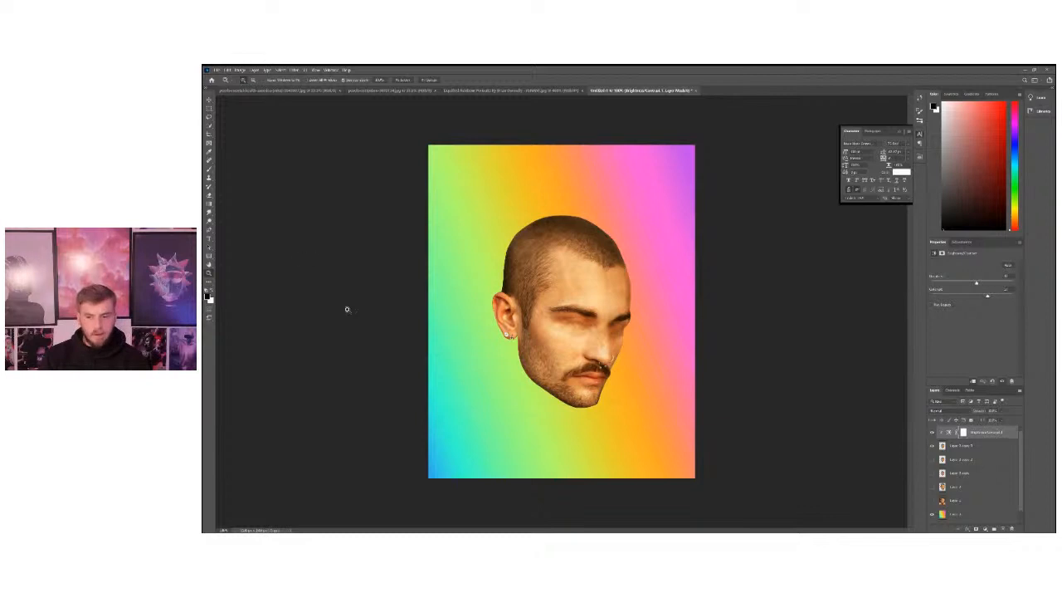
Hide the rainbow gradient layer and select the clipped Brightness/Contrast adjustment layer again.
scroll(941, 503, "down", 2)
left_click(931, 504)
scroll(931, 498, "up", 2)
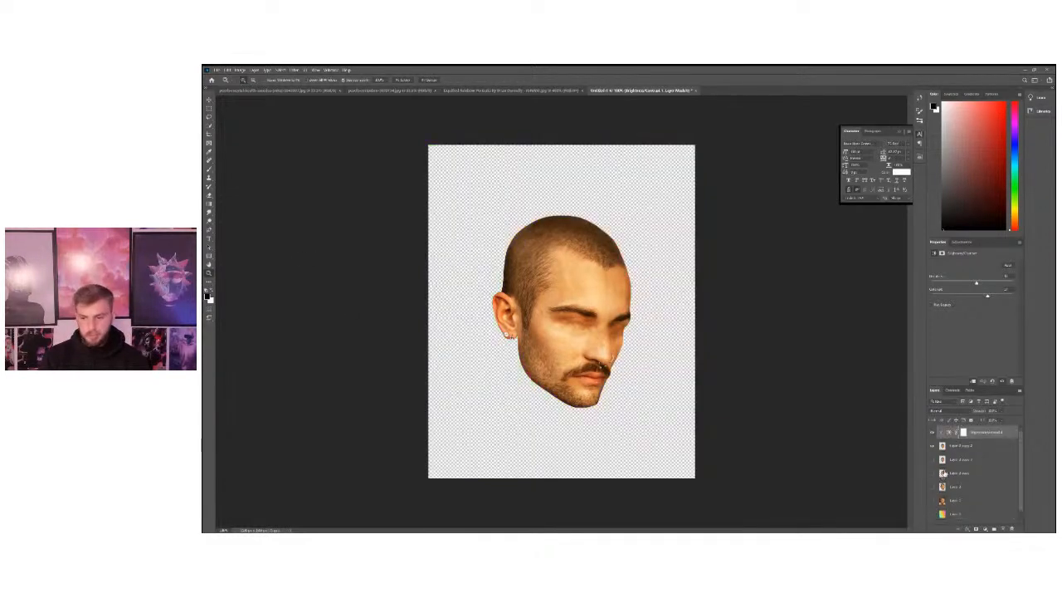
left_click(964, 446)
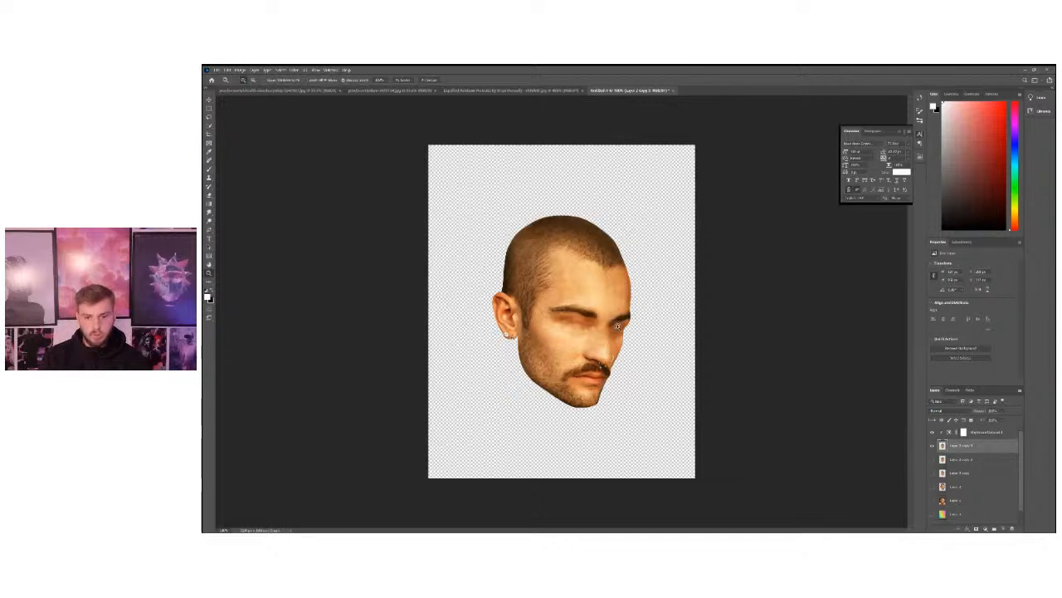
left_click(569, 335)
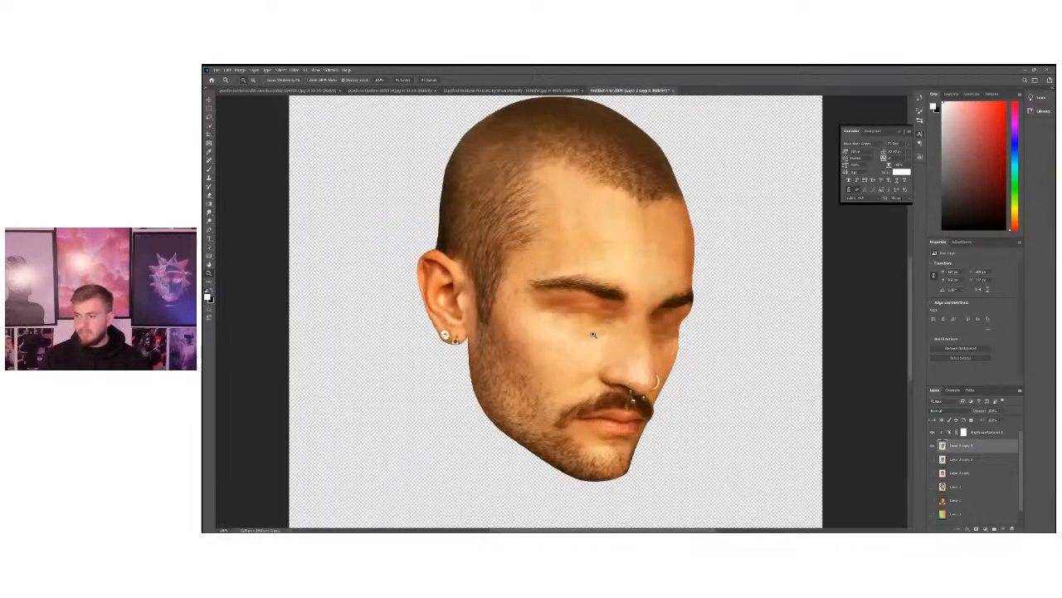
left_click(975, 433)
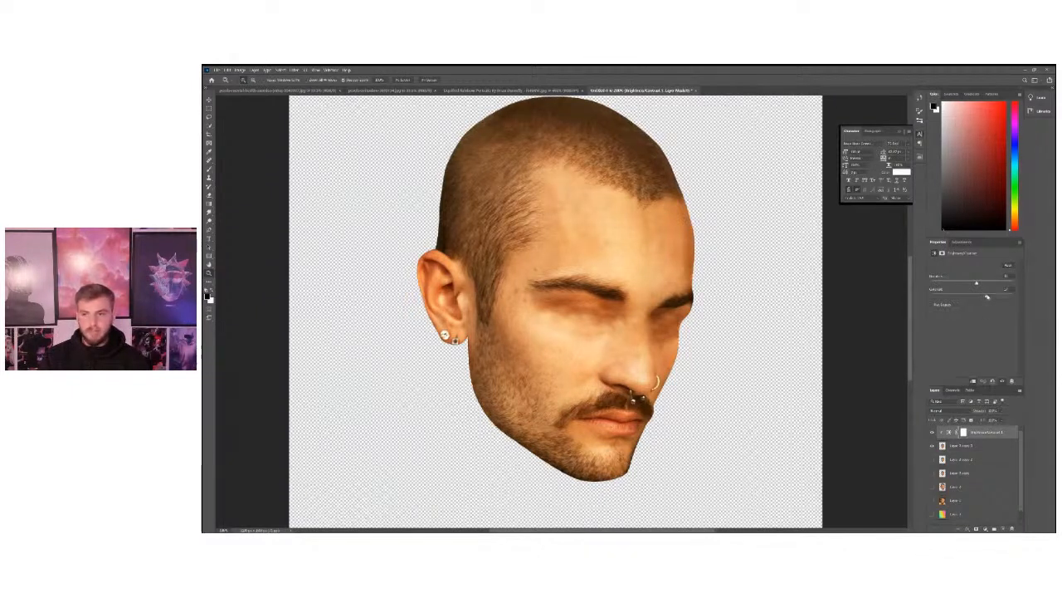
Lower the brightness slightly on the Brightness/Contrast adjustment and add a clipped Curves adjustment layer directly above the head layer.
left_click_drag(978, 284, 973, 284)
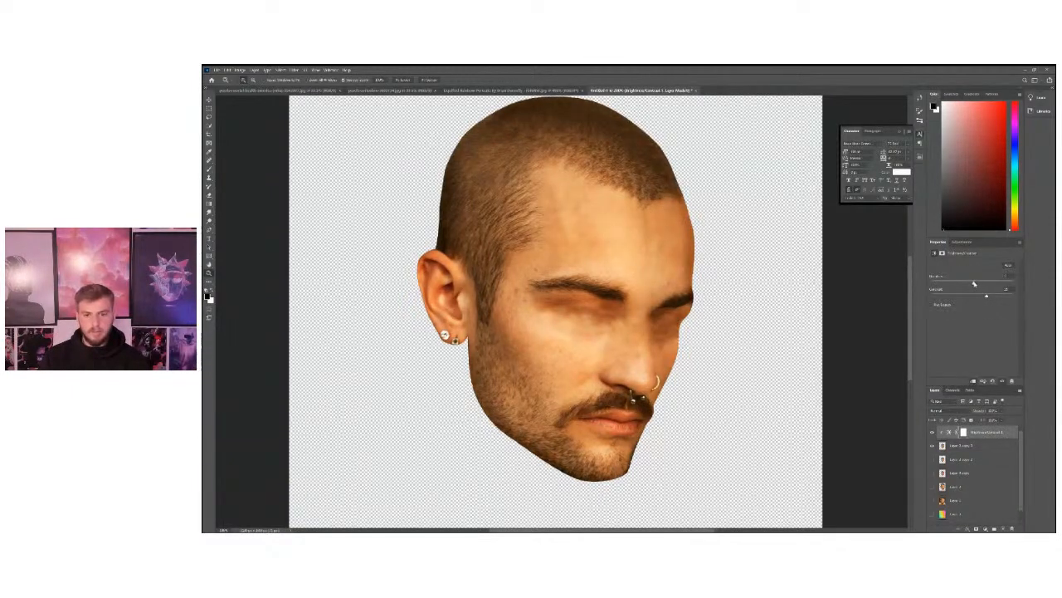
left_click(967, 446)
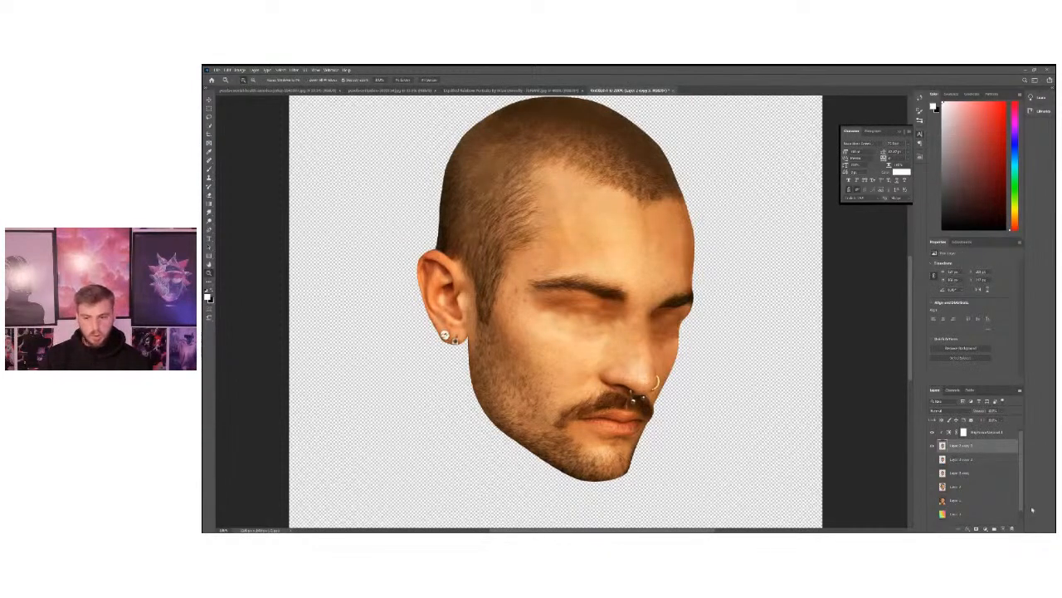
left_click(983, 526)
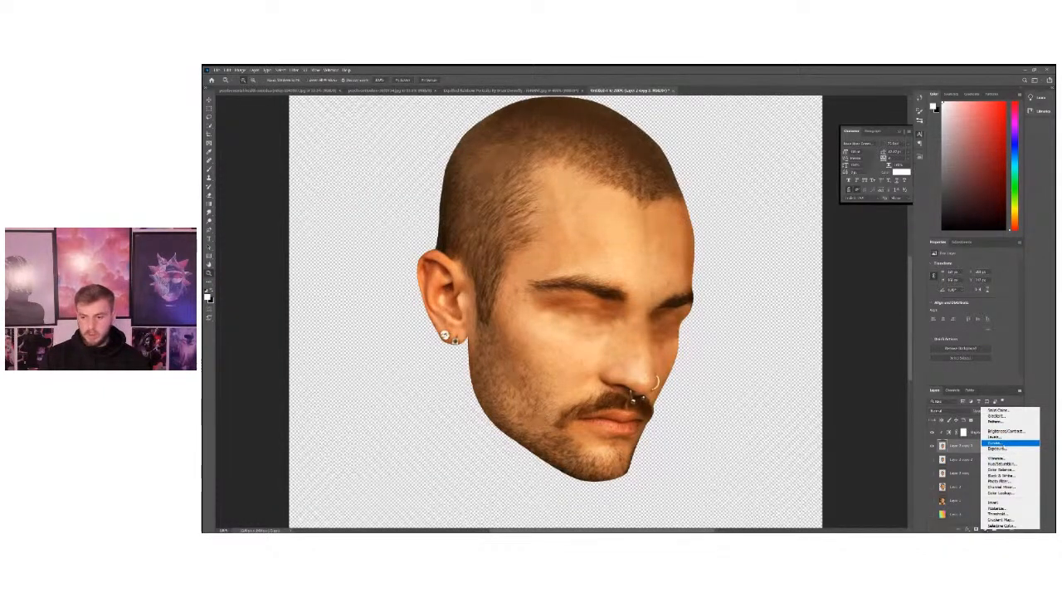
left_click(999, 442)
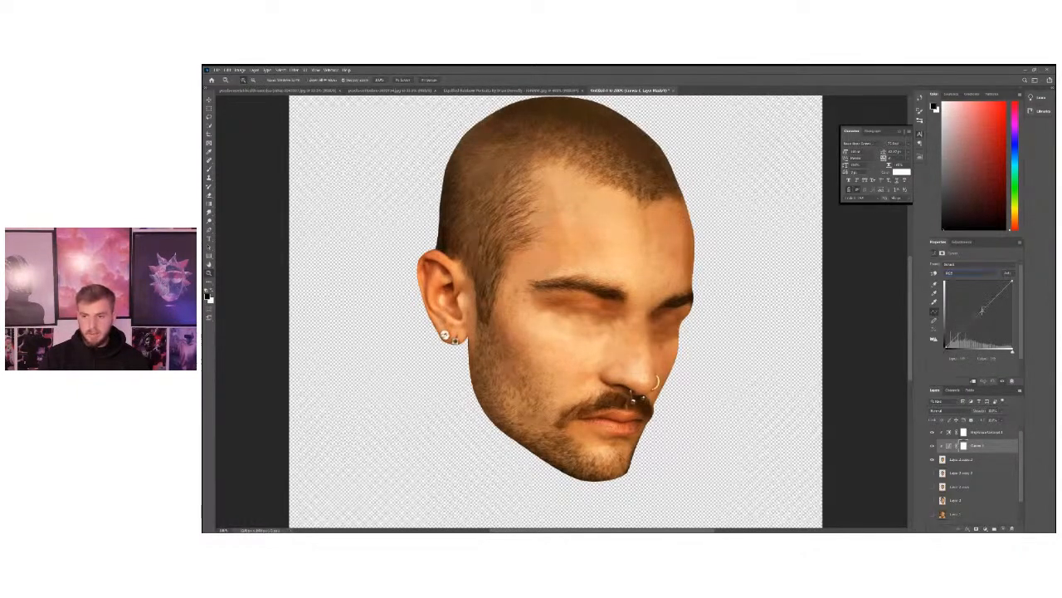
Place control points along the RGB curve in the shadows, midtones and highlights, keeping them close to the diagonal.
left_click(983, 312)
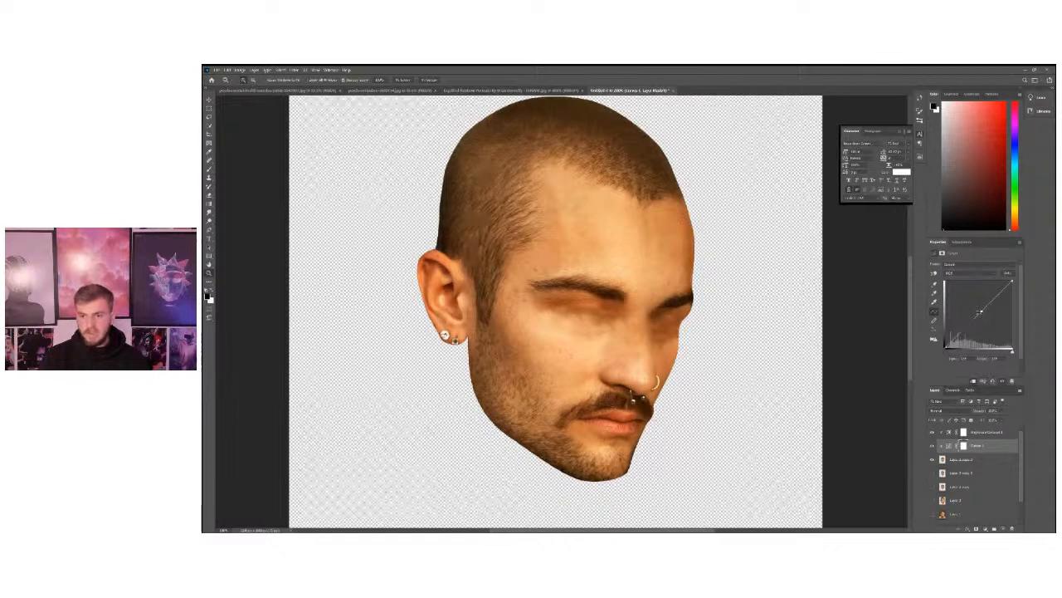
left_click_drag(981, 314, 985, 306)
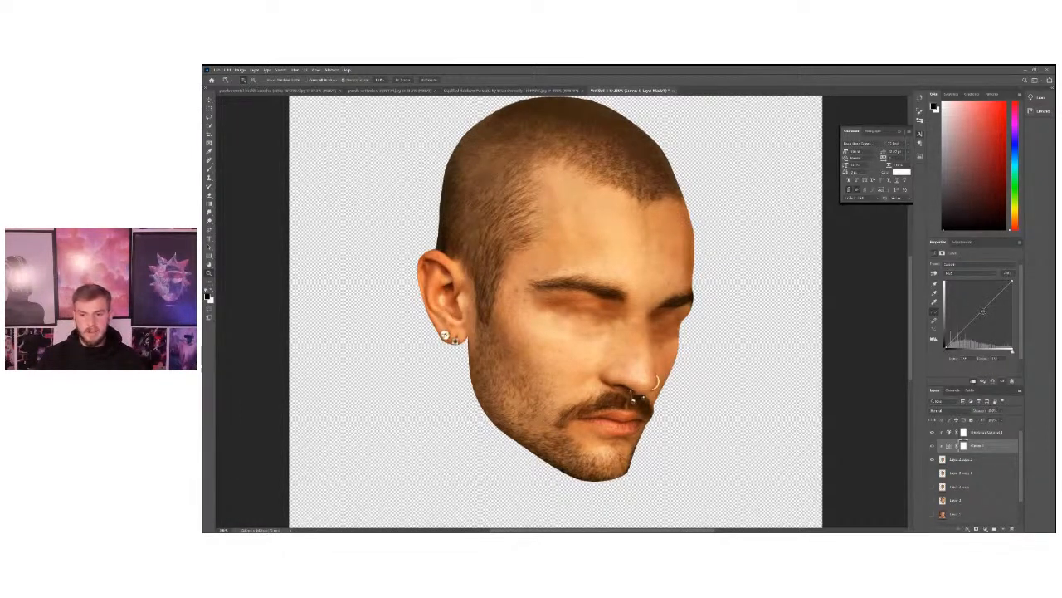
mouse_move(983, 312)
left_mouse_down()
mouse_move(990, 328)
mouse_move(976, 300)
mouse_move(983, 310)
left_mouse_up()
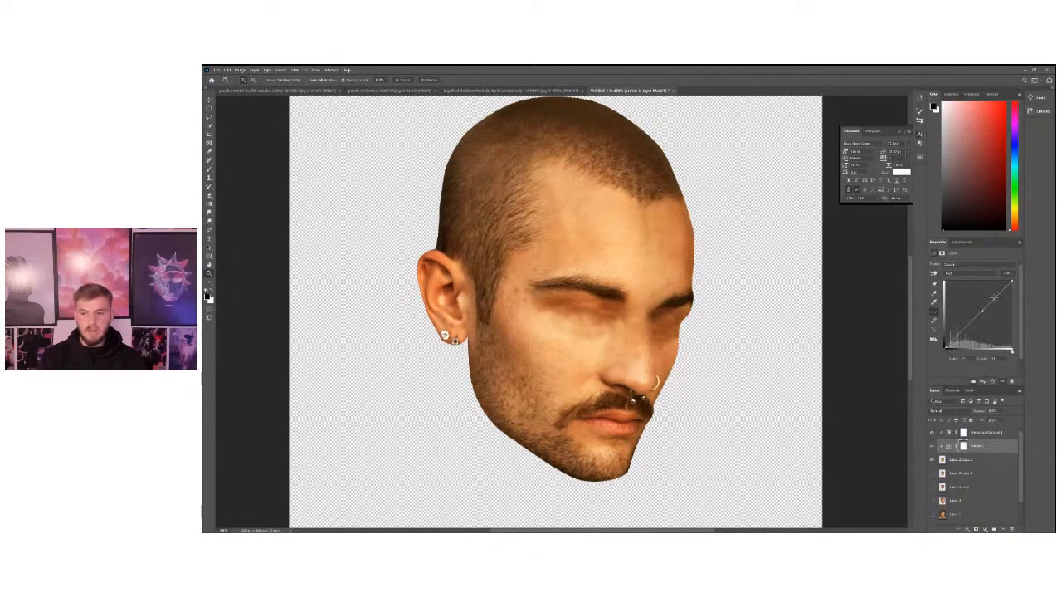
left_click(998, 296)
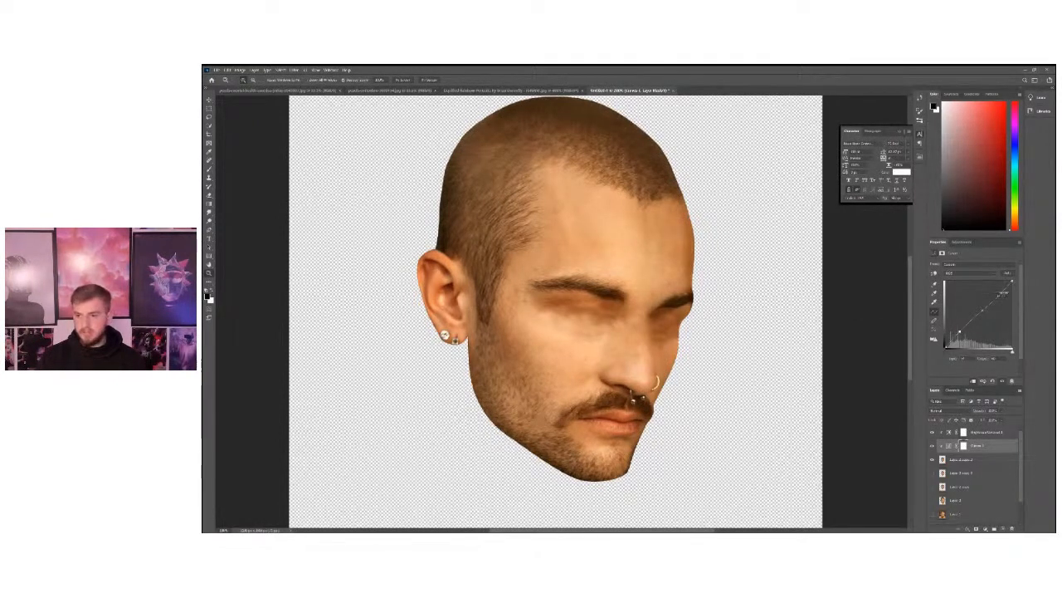
Bend the RGB curve into a wave by pulling the highlights far down, raising the midtones and lowering the shadows.
left_click(999, 327)
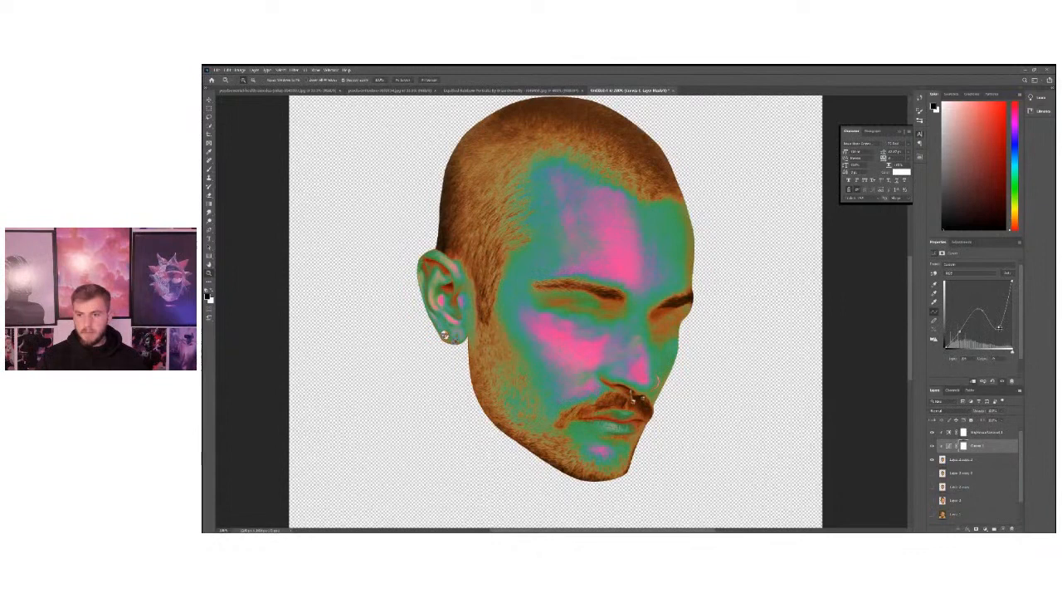
left_click_drag(982, 313, 985, 324)
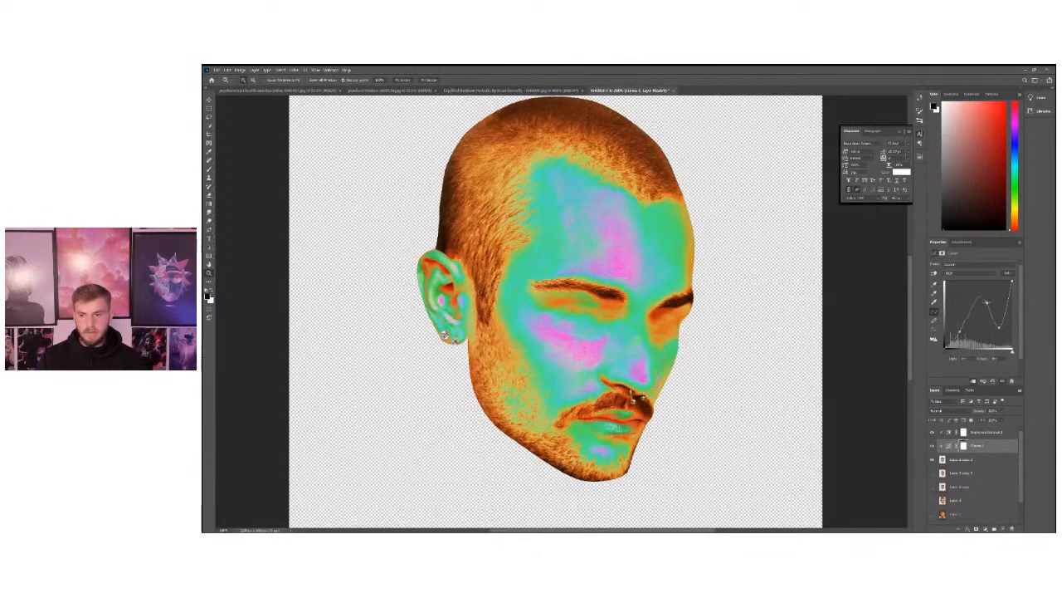
left_click_drag(961, 332, 971, 334)
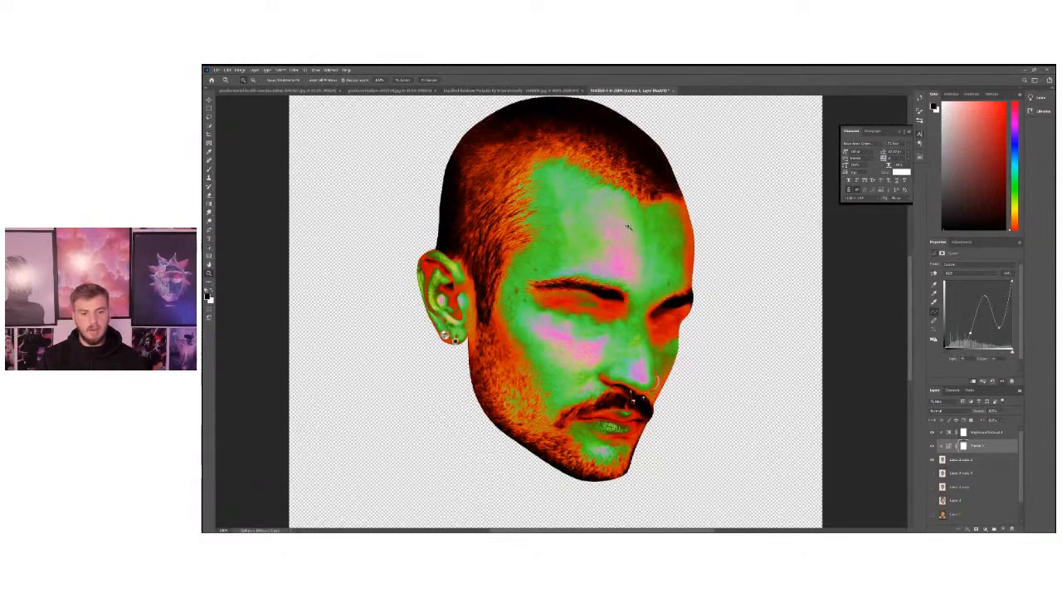
mouse_move(967, 331)
left_mouse_down()
mouse_move(958, 320)
mouse_move(963, 335)
left_mouse_up()
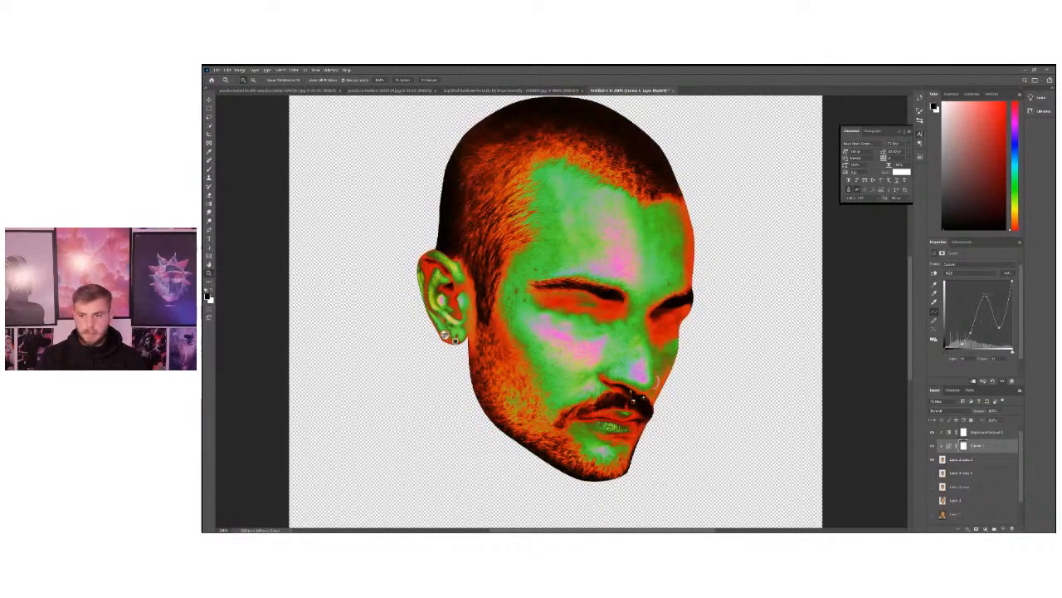
left_click_drag(985, 296, 986, 296)
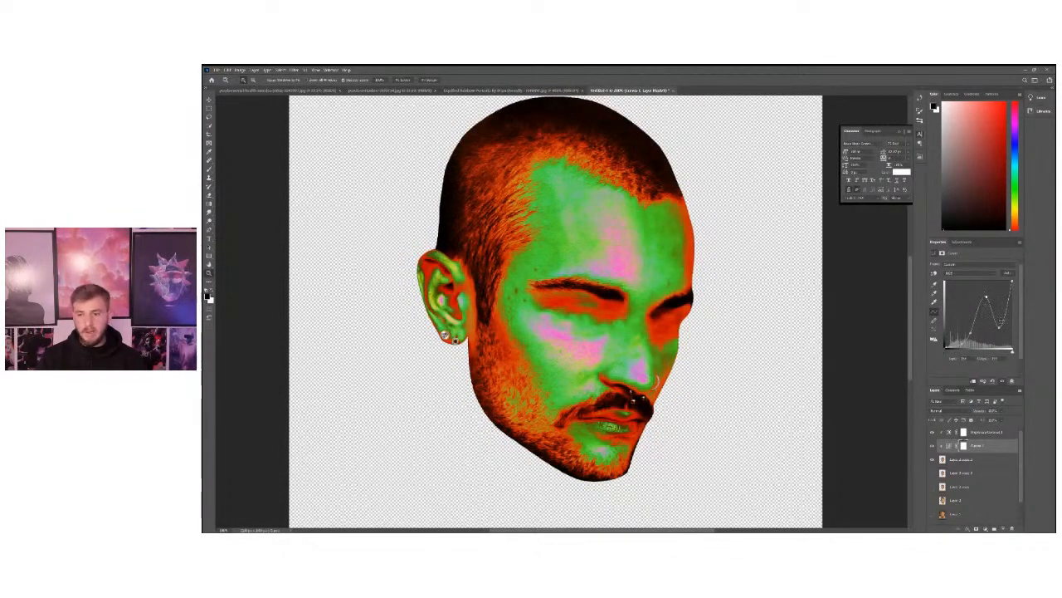
left_click_drag(1006, 305, 1006, 313)
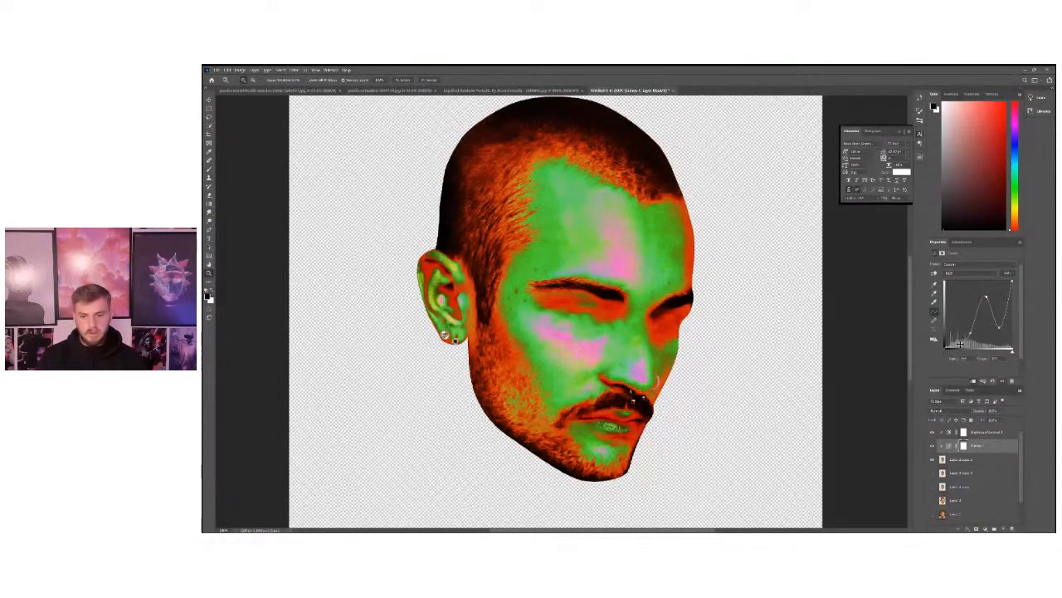
Add a second wave in the darker half of the RGB curve and raise the low highlight point.
mouse_move(960, 343)
left_mouse_down()
mouse_move(961, 314)
mouse_move(978, 335)
left_mouse_up()
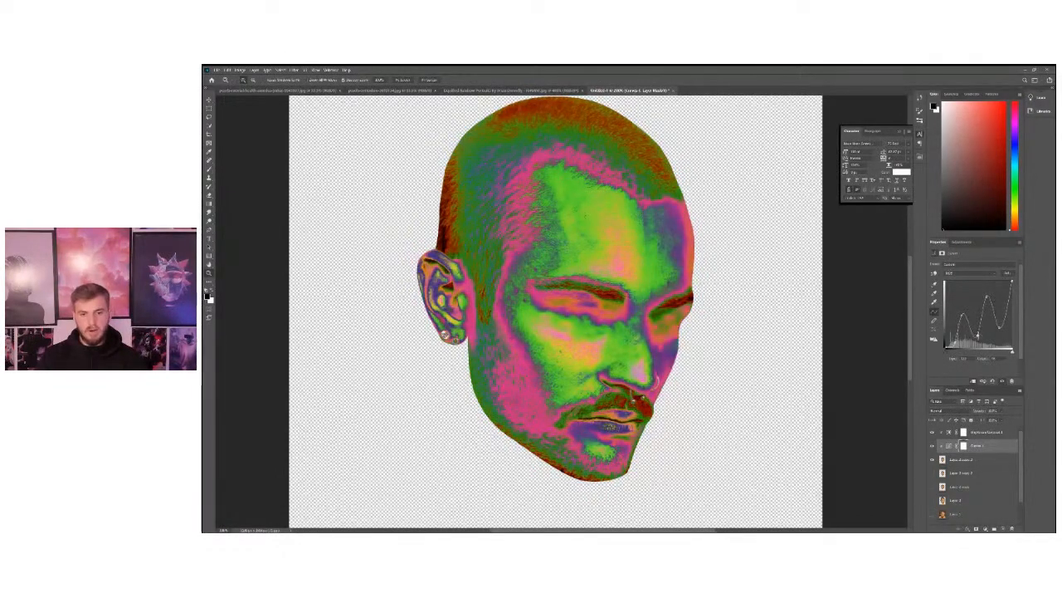
mouse_move(1002, 325)
left_mouse_down()
mouse_move(1001, 295)
mouse_move(996, 315)
left_mouse_up()
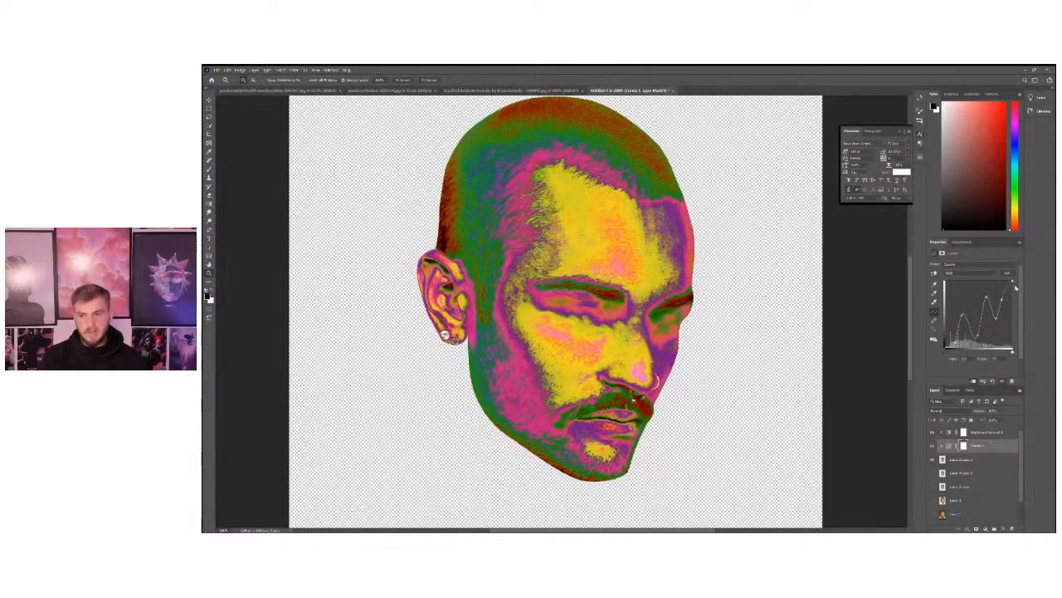
left_click(1004, 298)
left_click_drag(995, 315, 962, 317)
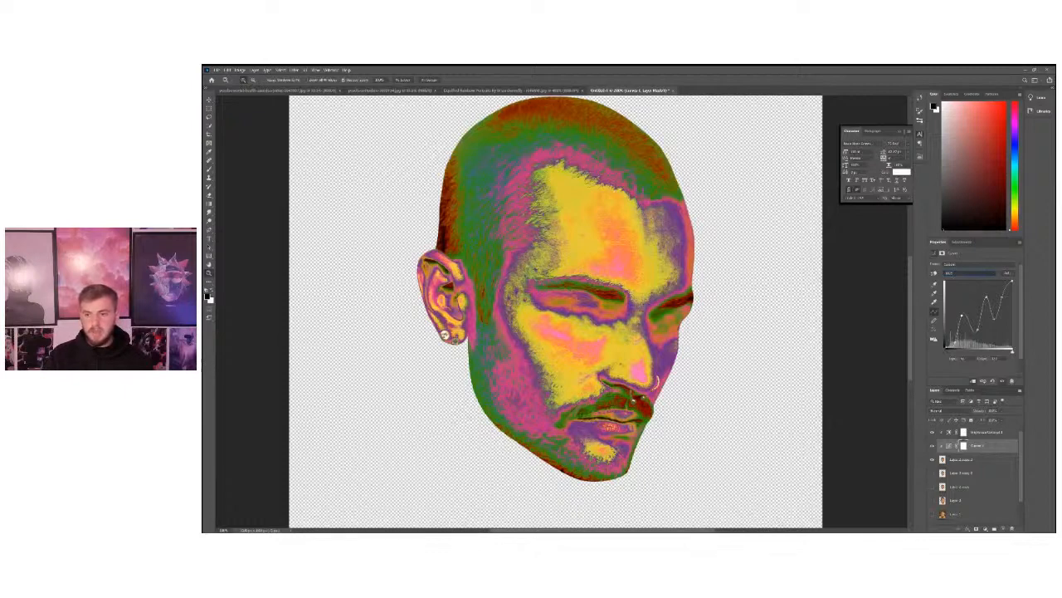
Reshape the Red channel of the Curves adjustment by moving points in its shadows and highlights.
left_click(973, 289)
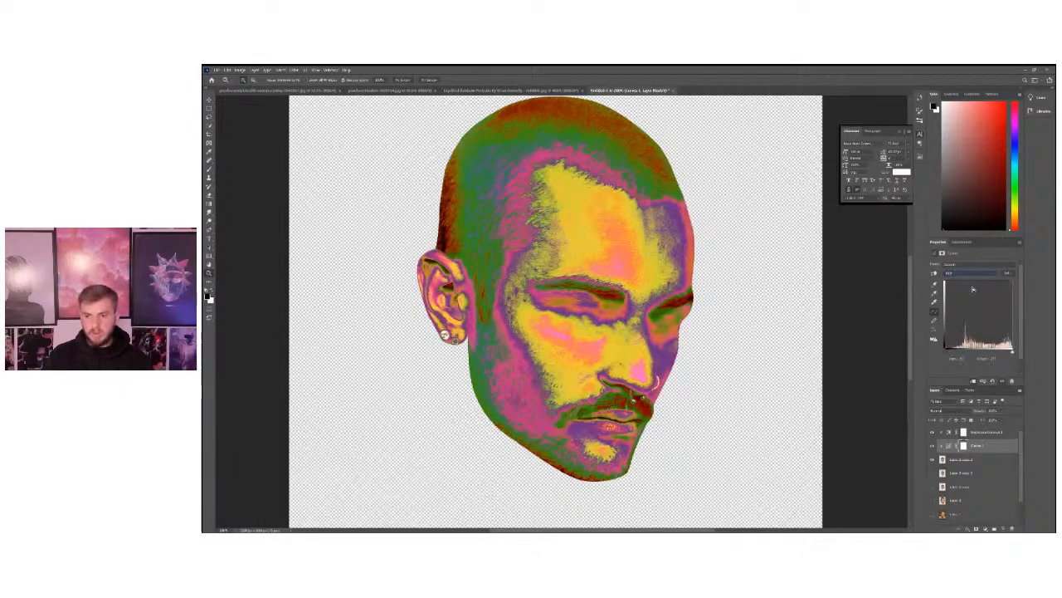
left_click_drag(999, 297, 957, 340)
left_click_drag(998, 297, 1004, 297)
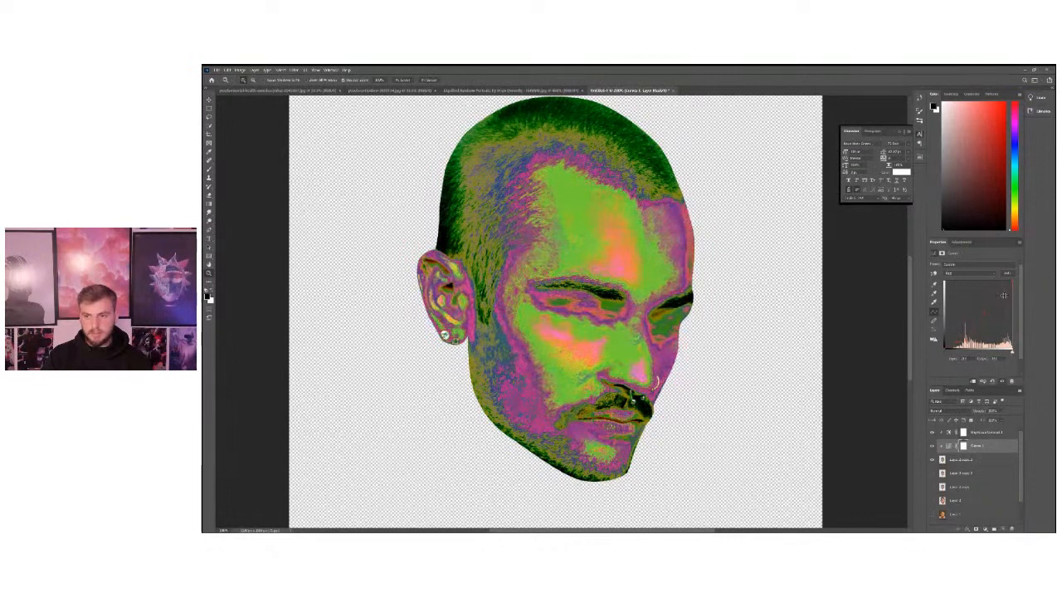
Reshape the Green channel of the Curves adjustment with points in the highlights and shadows.
left_click(966, 273)
left_click(961, 293)
left_click_drag(989, 308, 956, 333)
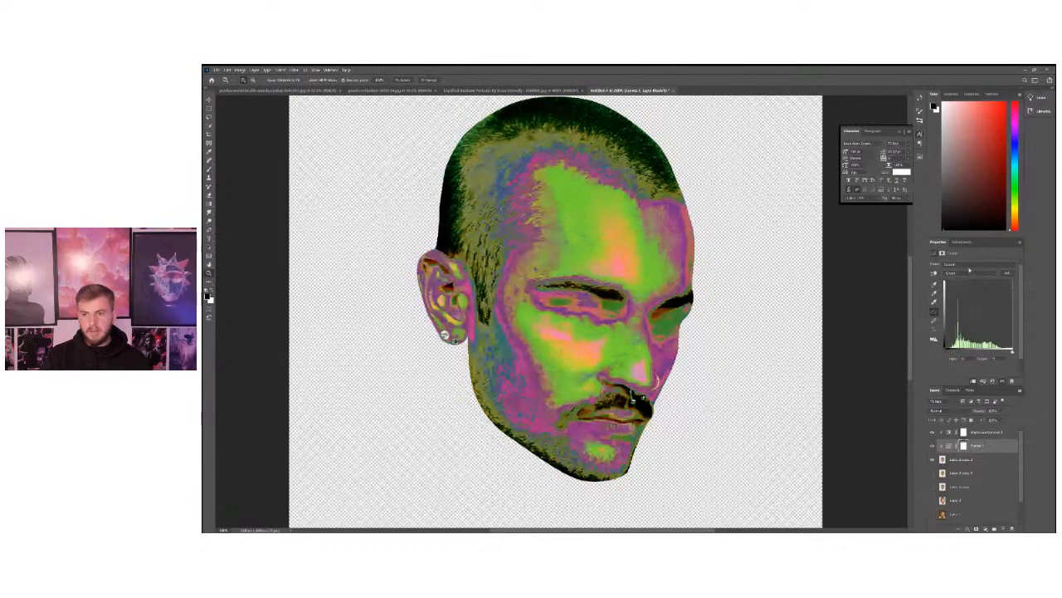
Reshape the Blue channel curve with highlight and shadow points, fine-tuning the darkest point downward.
left_click(995, 300)
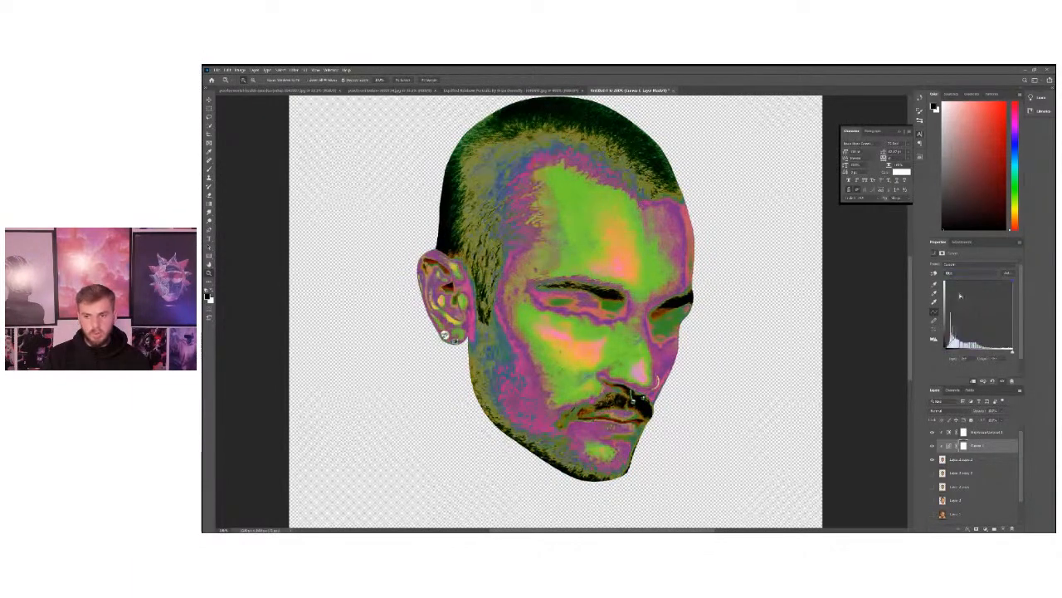
left_click_drag(1003, 294, 951, 313)
left_click(1002, 289)
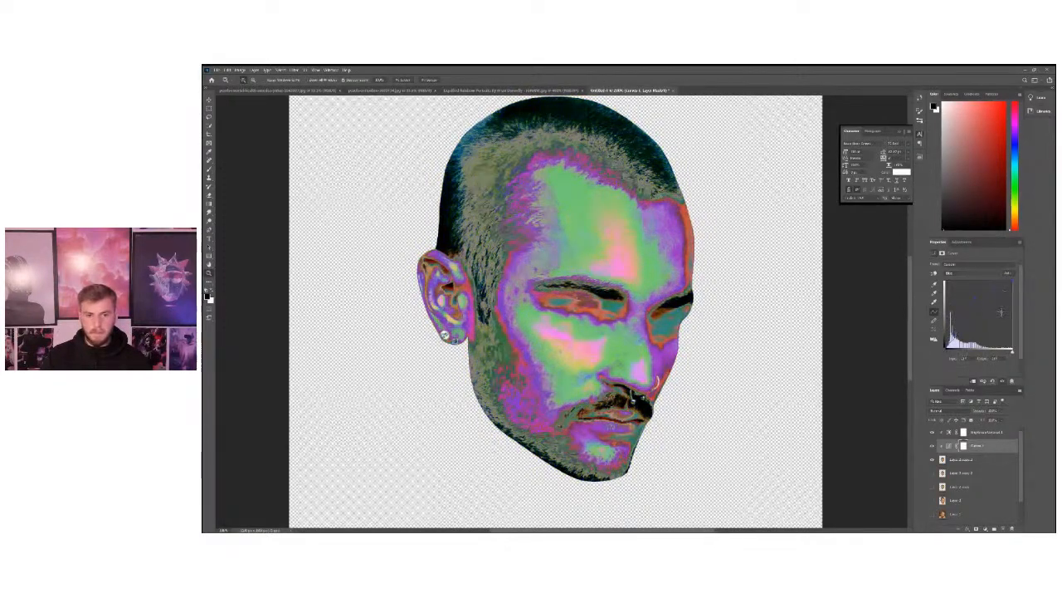
left_click_drag(952, 339, 952, 341)
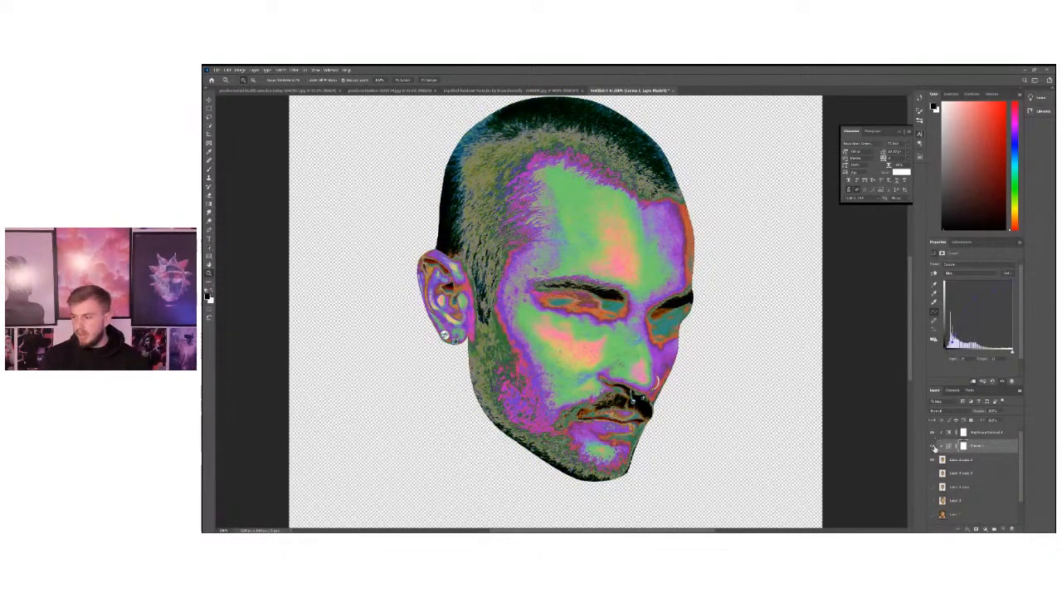
Toggle the Curves layer's visibility several times to compare the head with and without the colour effect, leaving it visible.
left_click(933, 446)
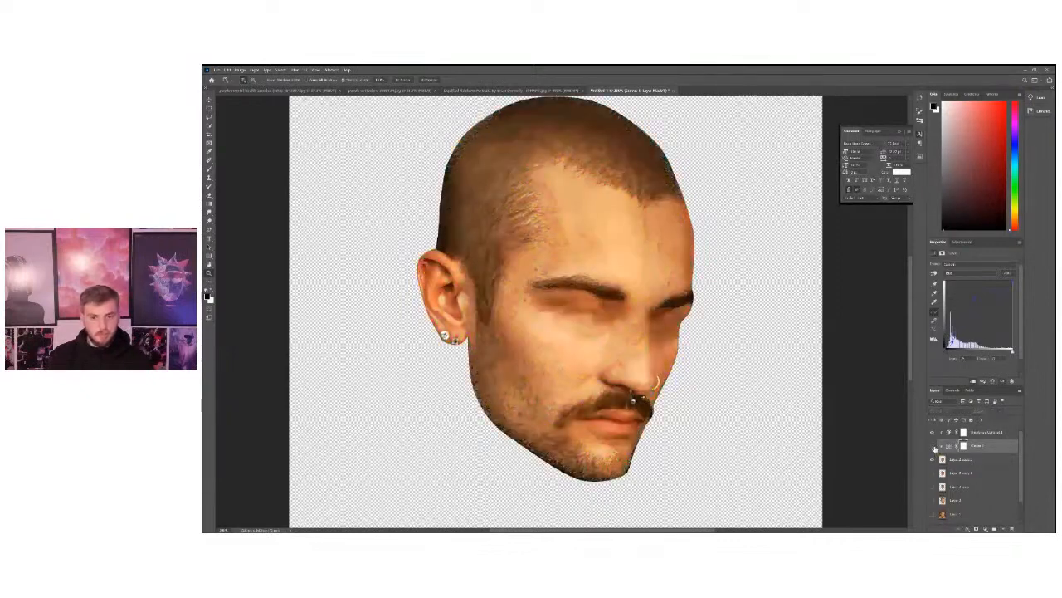
left_click(933, 446)
left_click(933, 446)
left_click(933, 446)
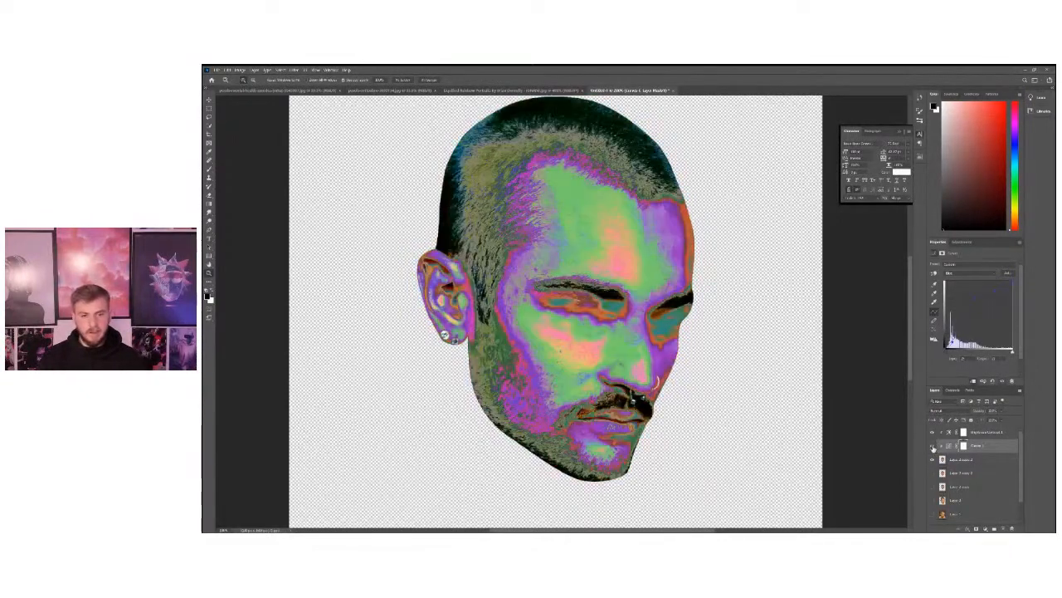
left_click(932, 446)
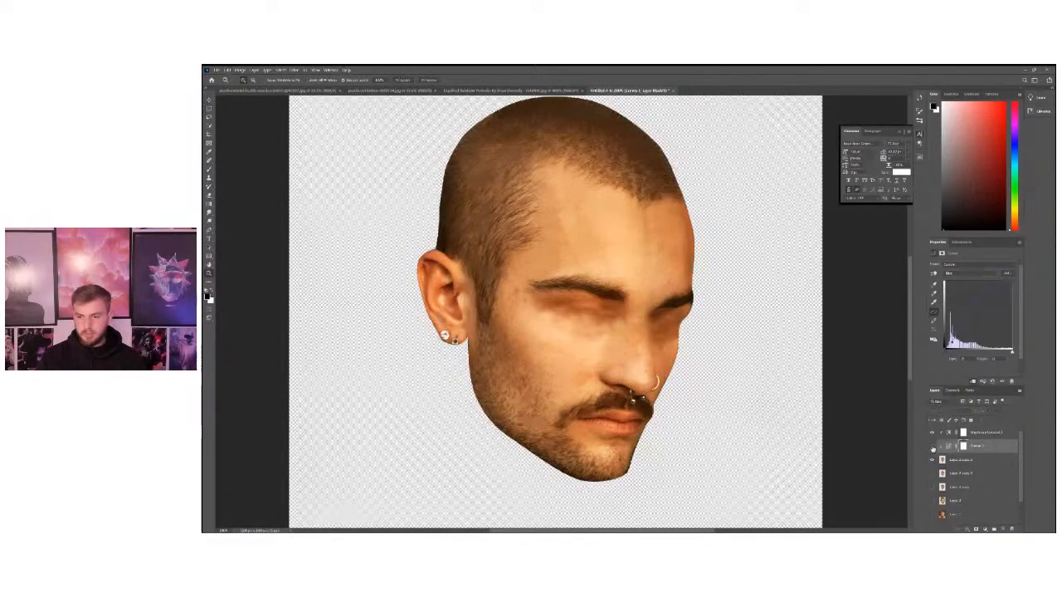
left_click(933, 446)
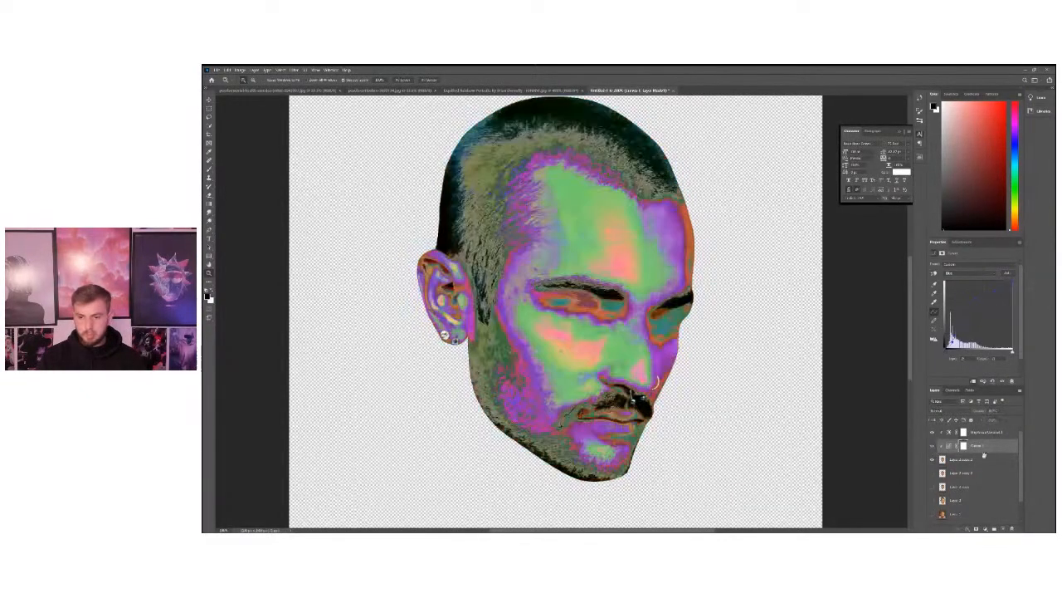
Add a clipped Hue/Saturation adjustment above the Curves layer, raise the saturation strongly and shift the hue slightly upward.
left_click(990, 528)
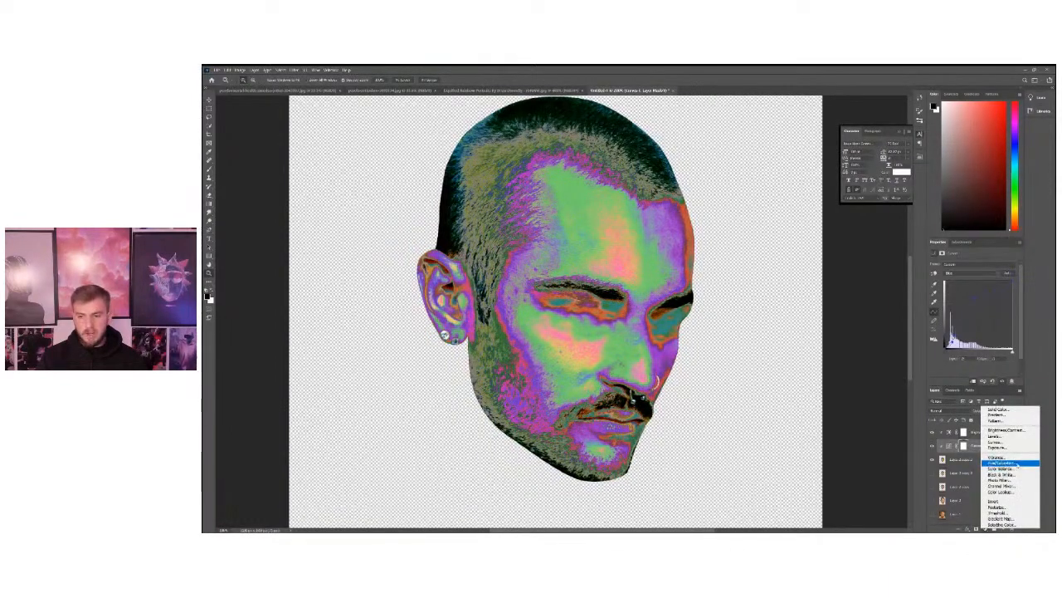
left_click(1014, 464)
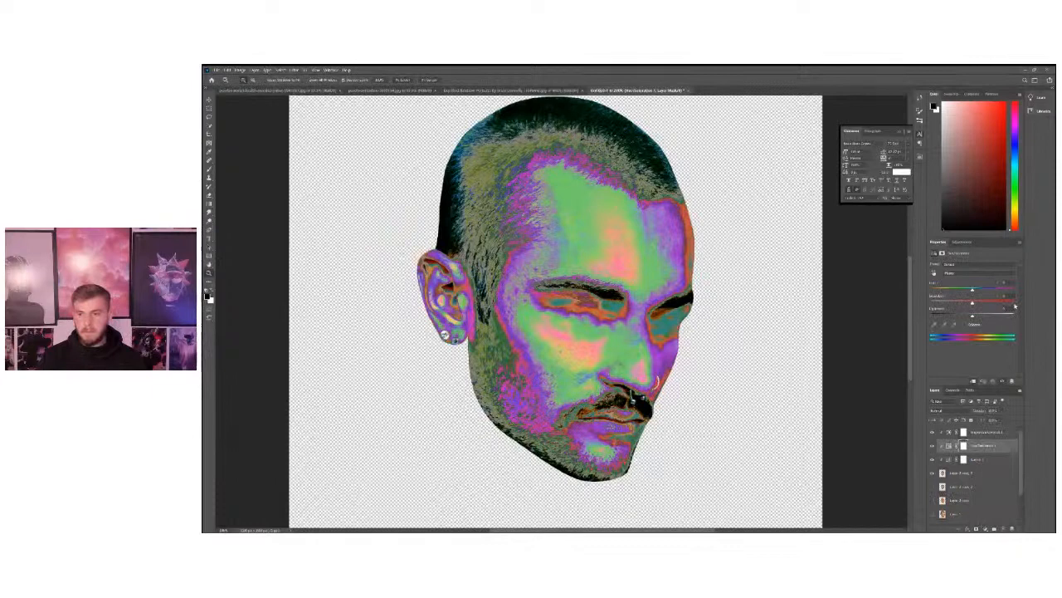
mouse_move(973, 302)
left_mouse_down()
mouse_move(960, 302)
mouse_move(990, 302)
mouse_move(973, 302)
left_mouse_up()
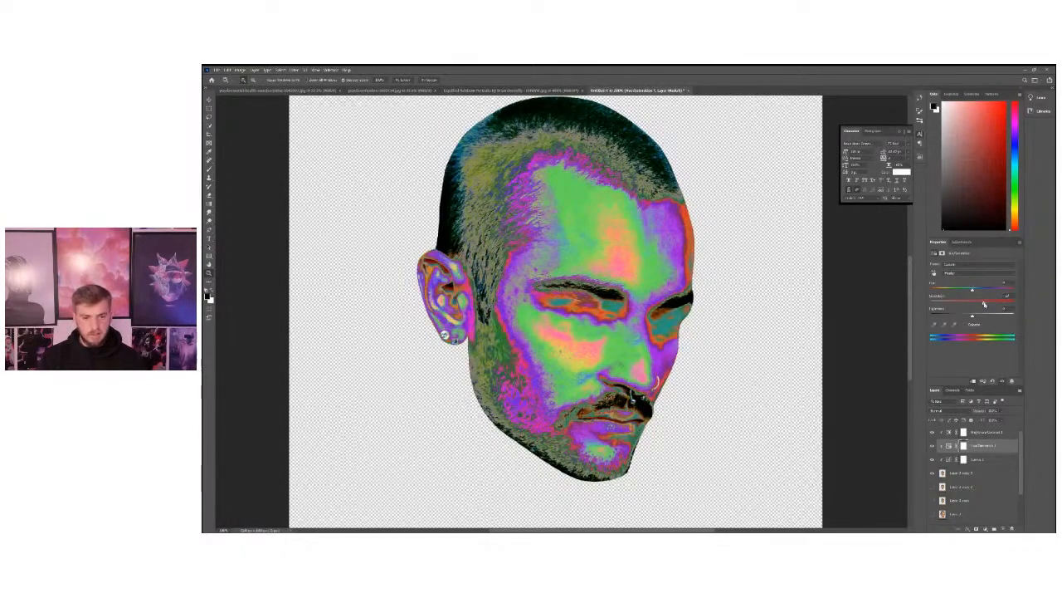
mouse_move(986, 304)
left_mouse_down()
mouse_move(1003, 302)
mouse_move(963, 291)
mouse_move(995, 303)
mouse_move(977, 291)
left_mouse_up()
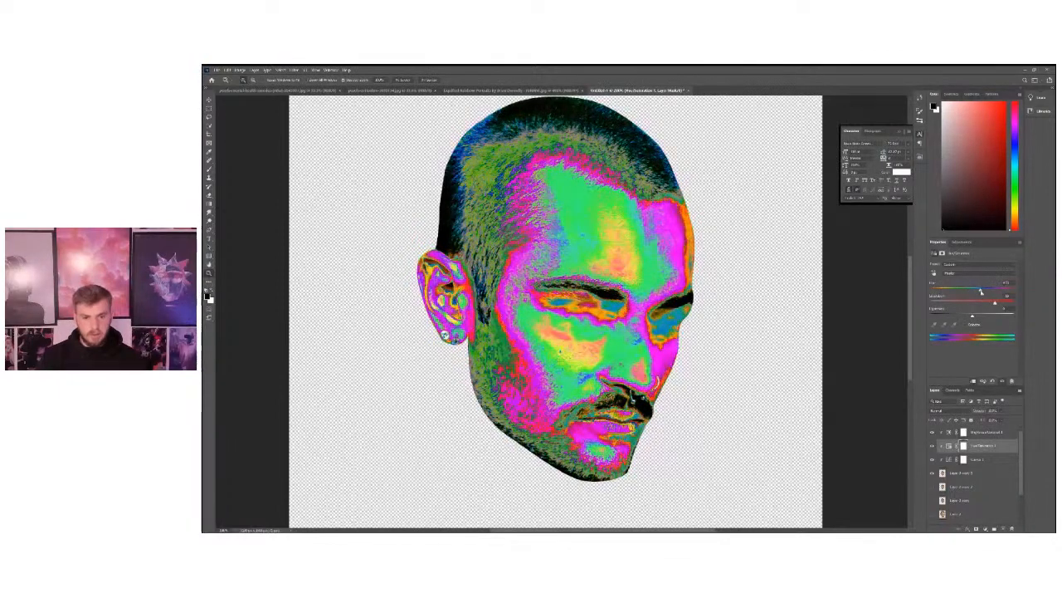
left_click_drag(975, 290, 977, 289)
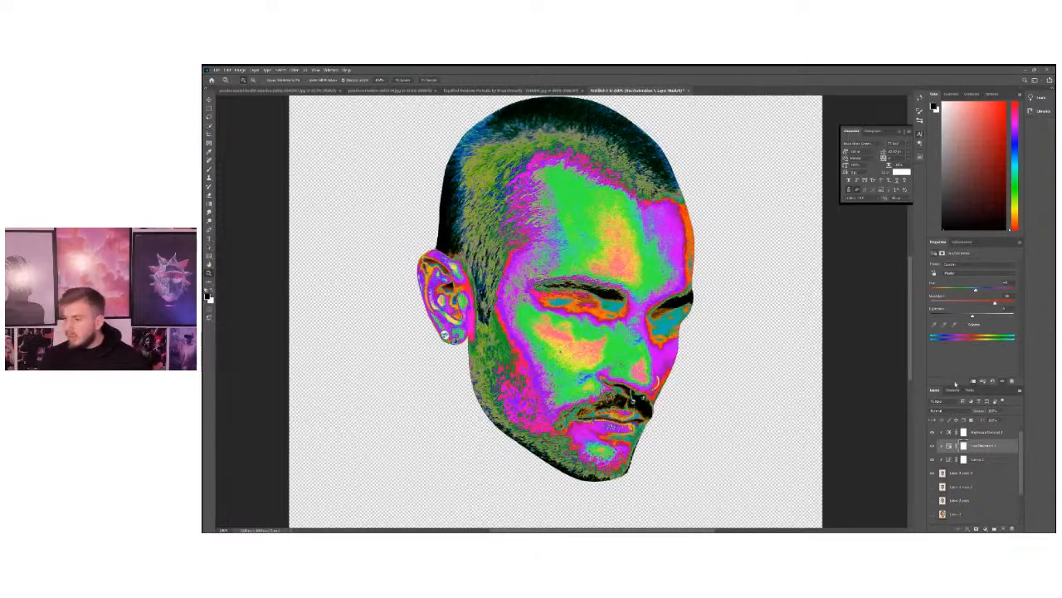
Select the head layer together with its three clipped adjustment layers and check the whole head on the canvas.
left_click(971, 476)
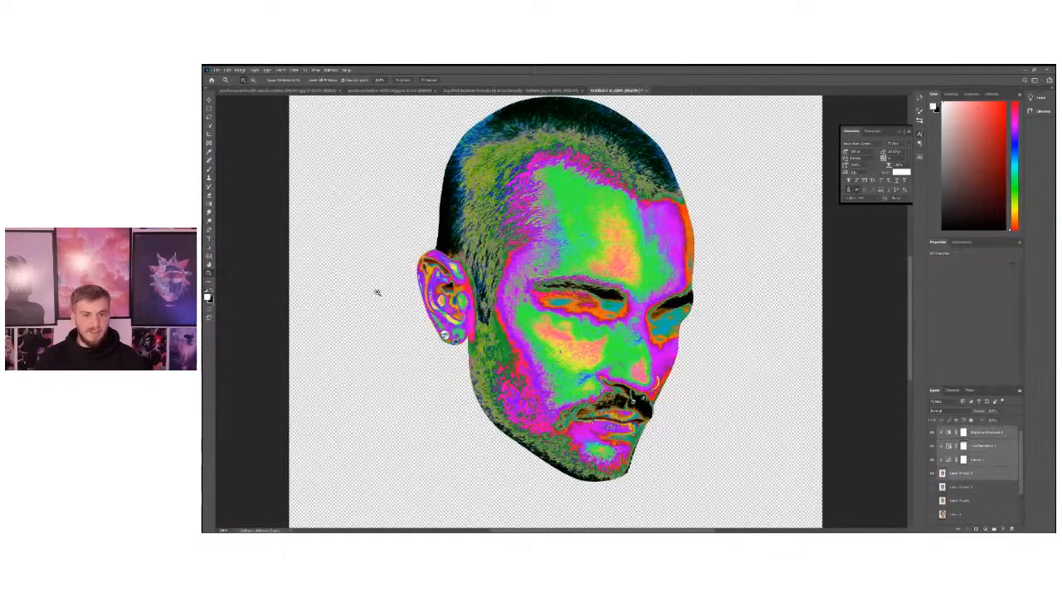
key("ctrl+minus")
key("ctrl+minus")
key("ctrl+plus")
key("ctrl+plus")
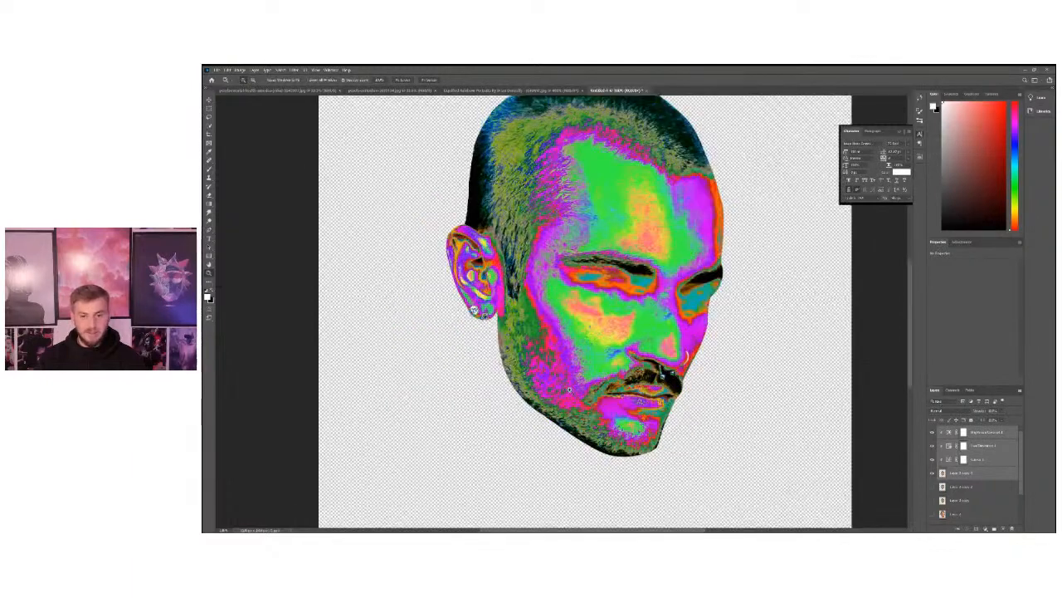
left_click(585, 354)
left_click(586, 355, "alt")
left_click(586, 354, "alt")
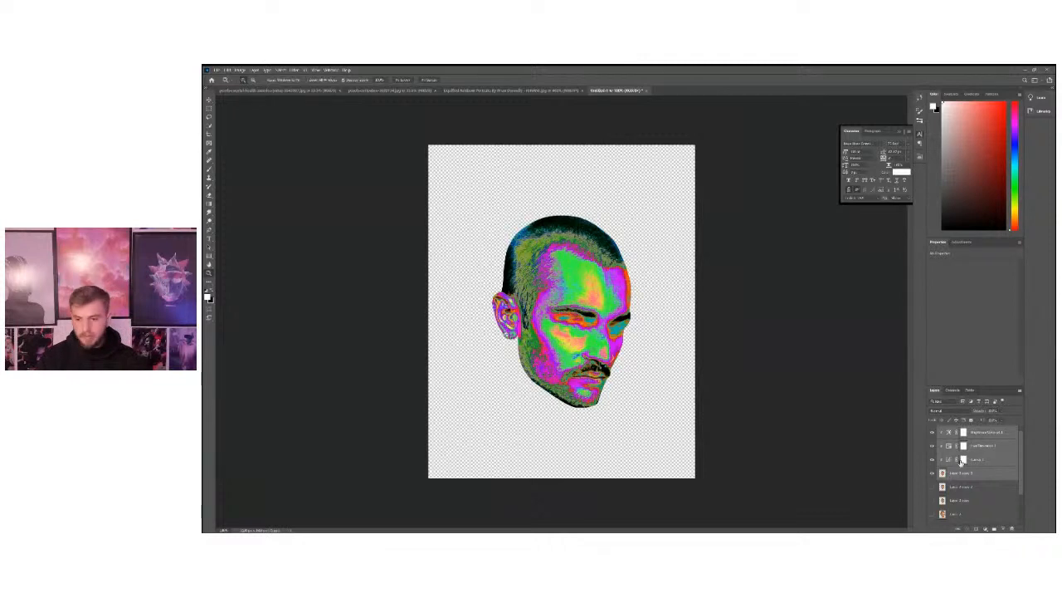
Try grouping the head layer with its clipped adjustments and toggling the group's visibility.
left_click(993, 525)
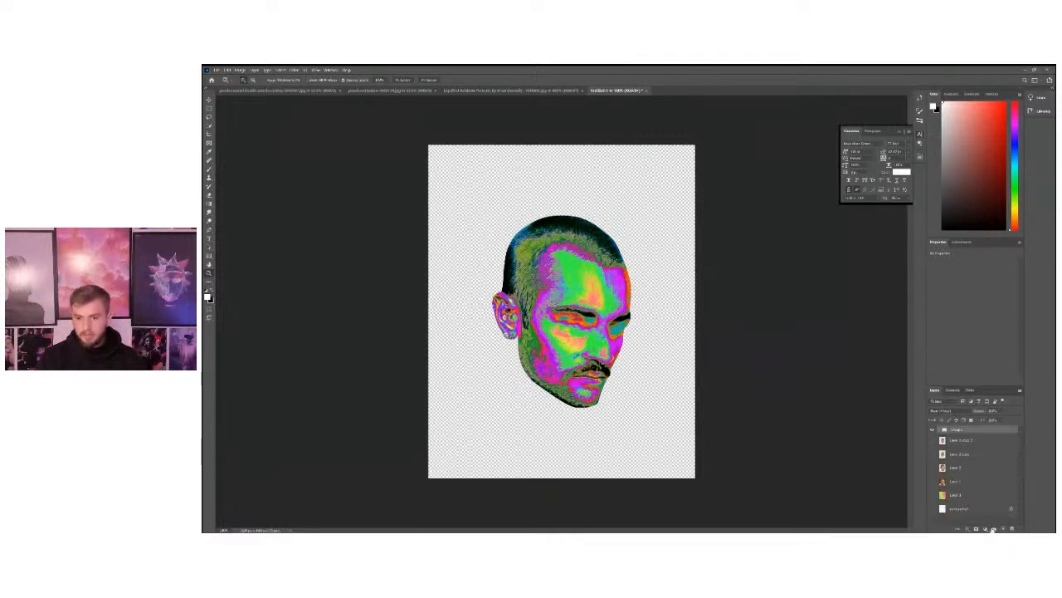
left_click(932, 430)
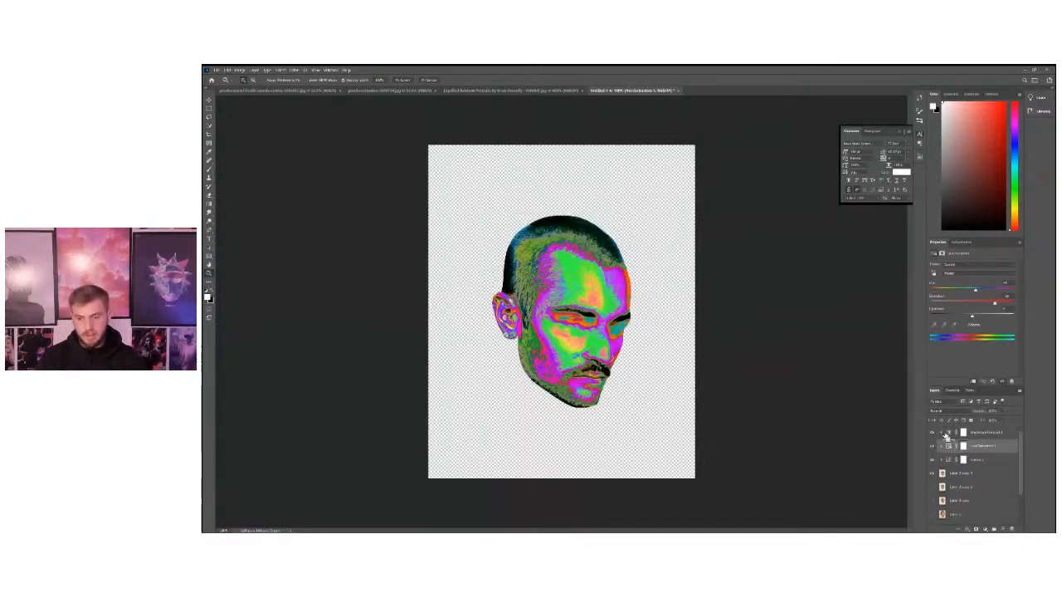
Group the head layer with its three clipped adjustment layers and toggle the group's visibility, leaving it shown.
left_click(969, 474)
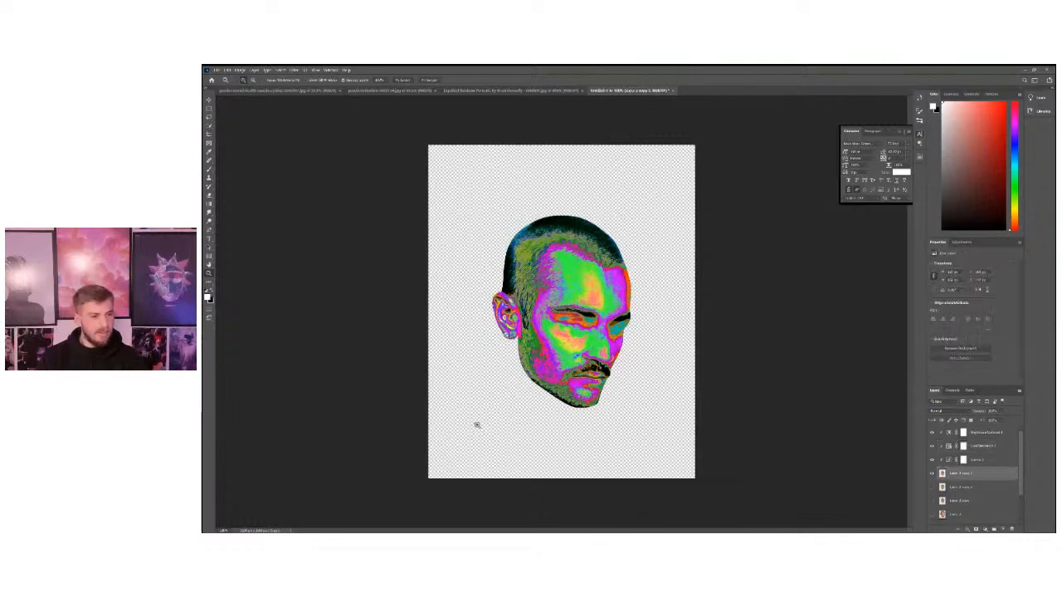
left_click(596, 282)
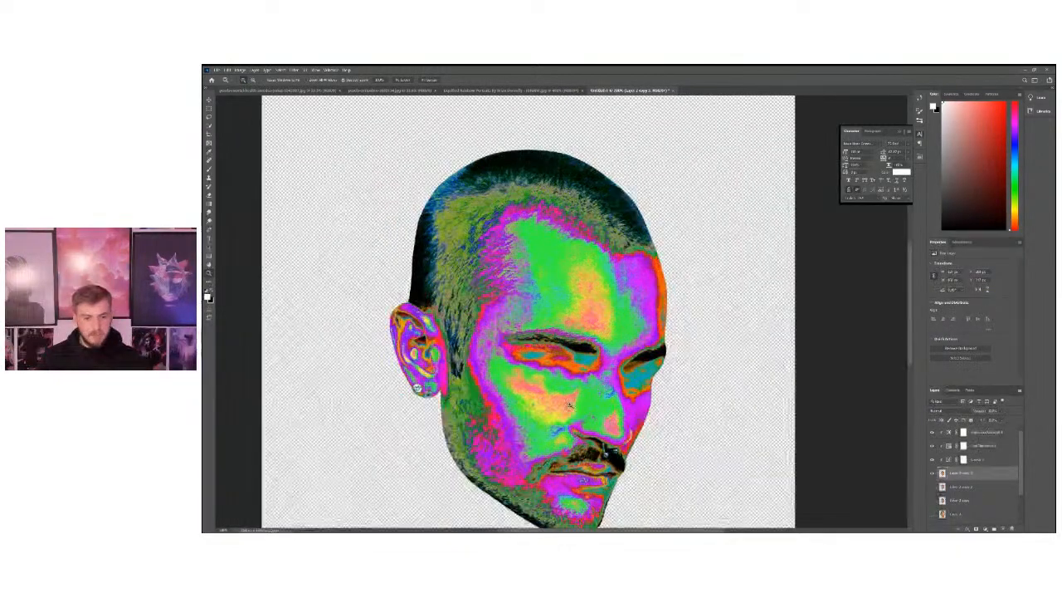
scroll(570, 404, "down", 2)
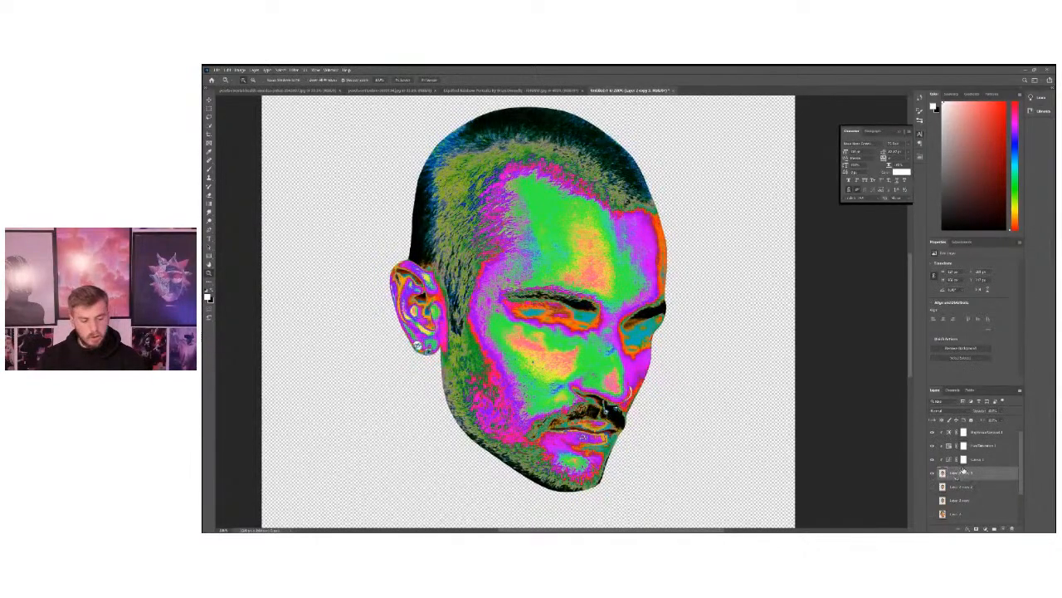
left_click(1008, 435, "shift")
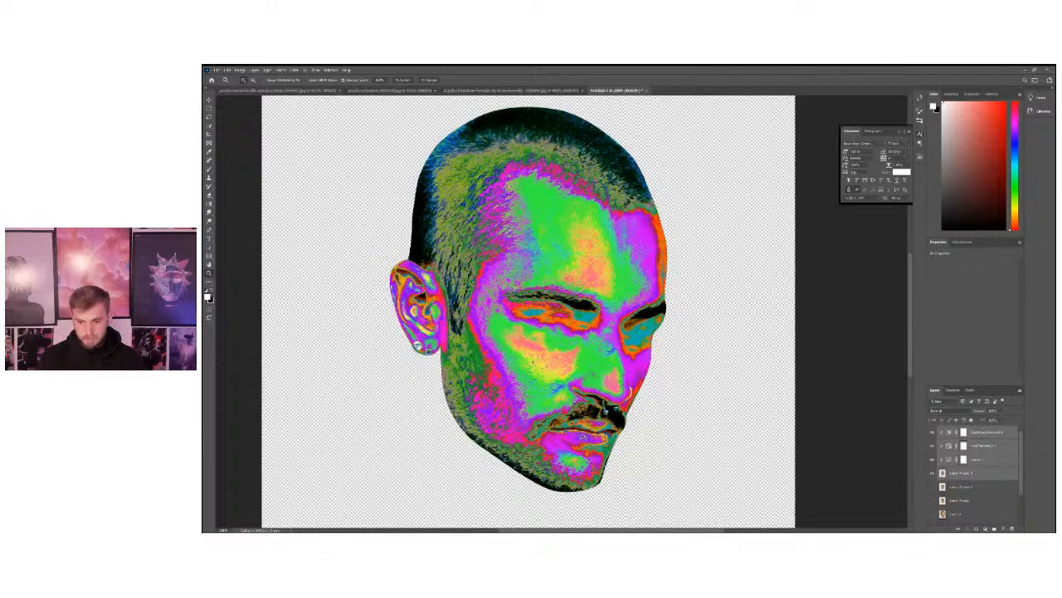
right_click(959, 476)
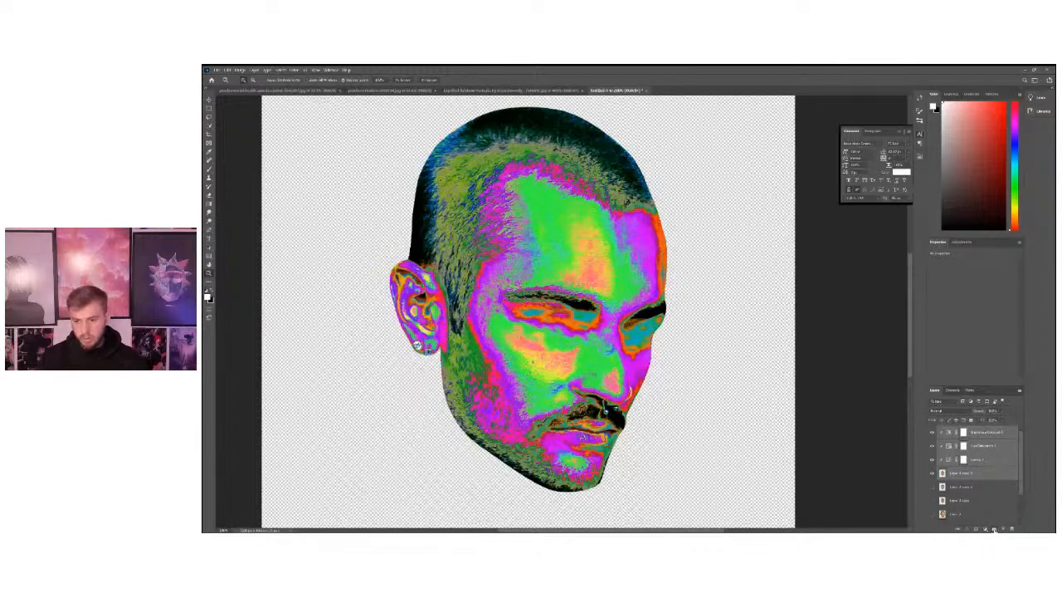
left_click(994, 529)
left_click(933, 430)
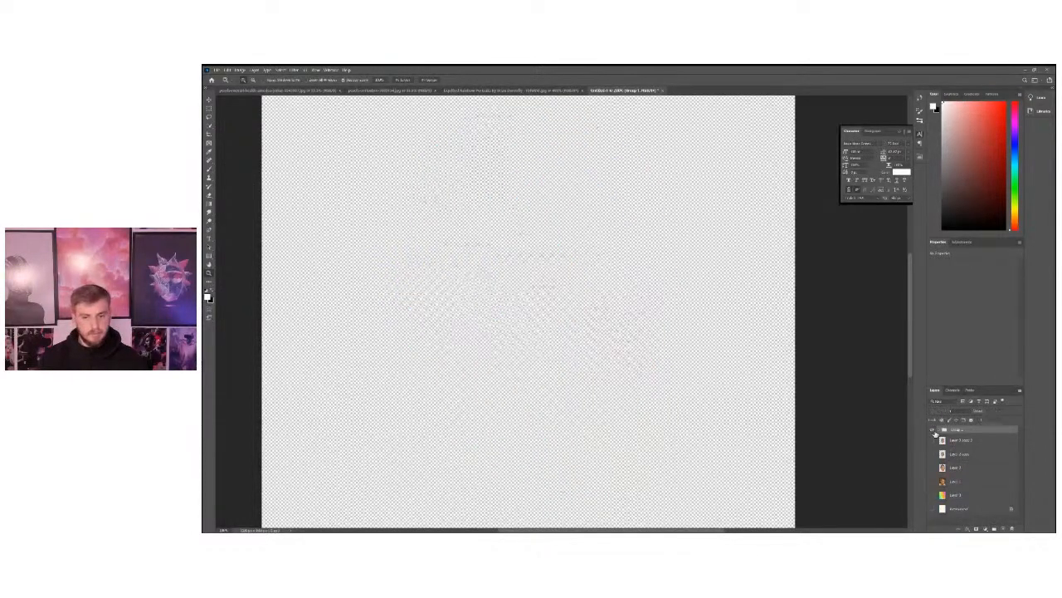
left_click(933, 430)
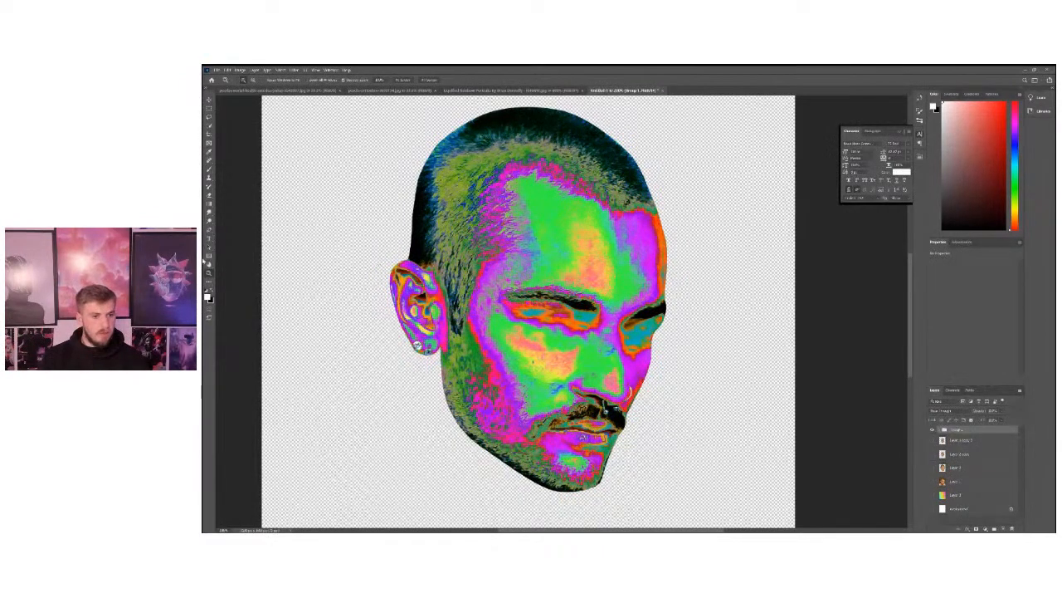
Duplicate the head group and merge the duplicate into a single layer.
left_click(412, 288, "alt")
left_click_drag(412, 288, 567, 292)
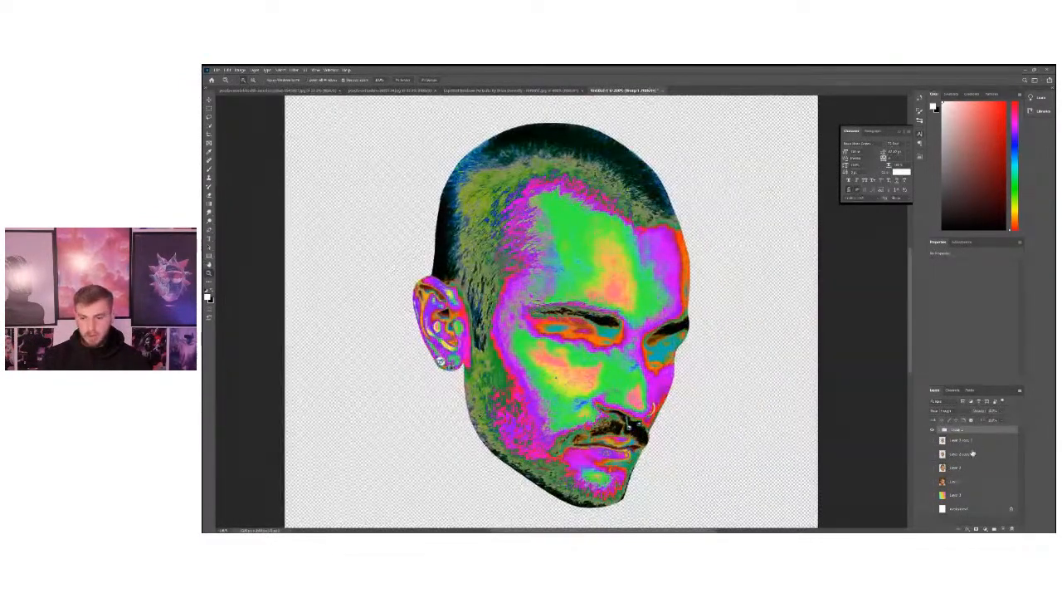
key("ctrl+j")
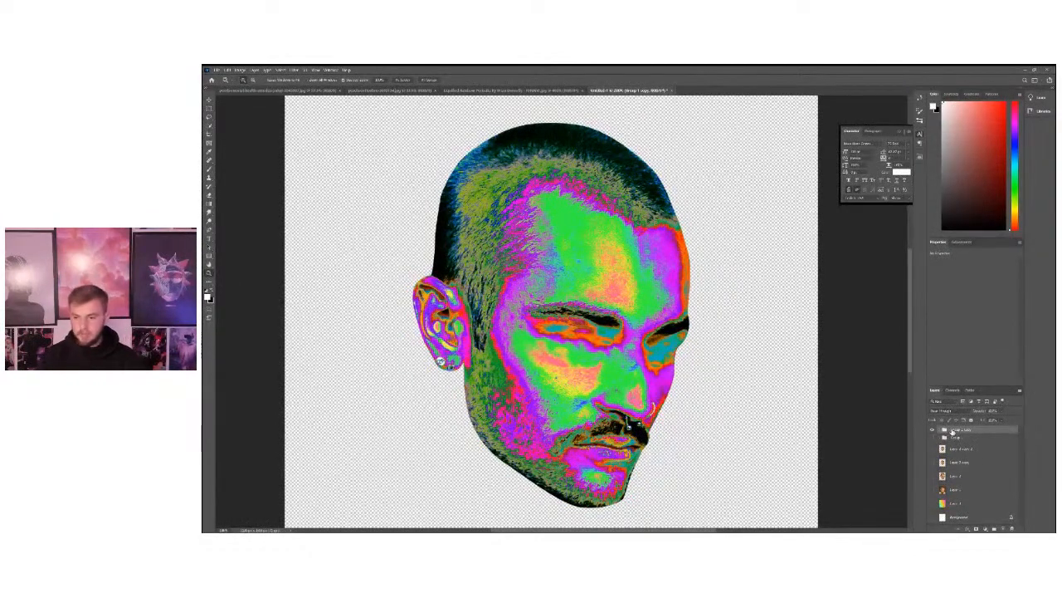
right_click(954, 430)
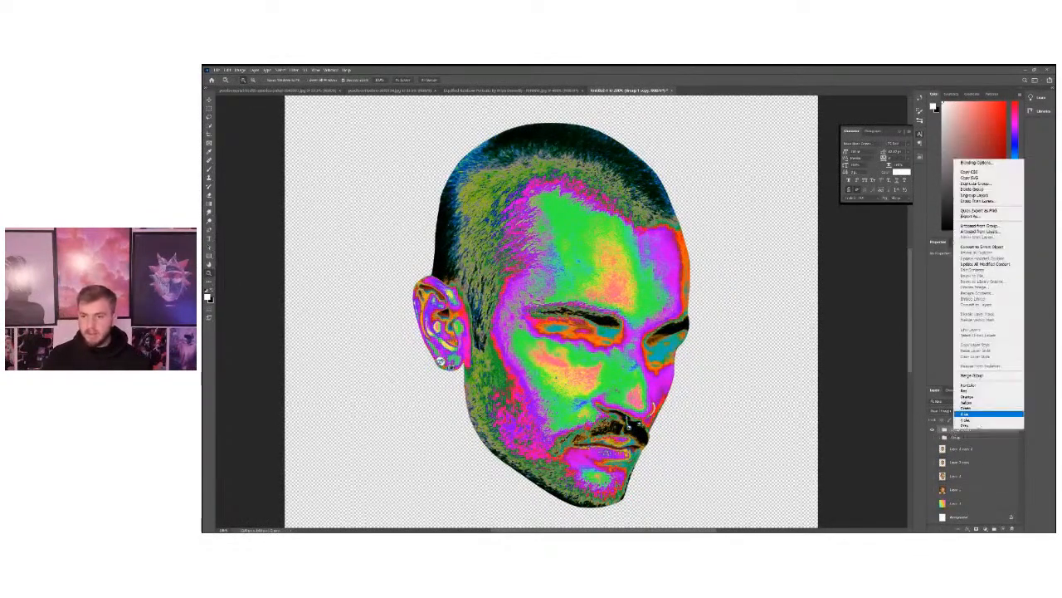
right_click(963, 430)
right_click(966, 430)
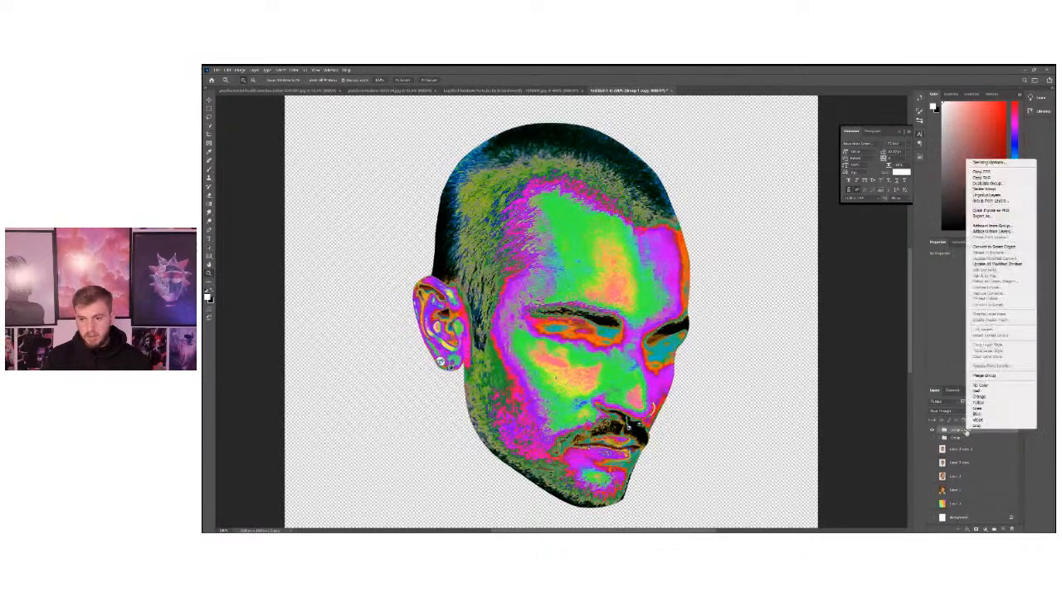
left_click(984, 374)
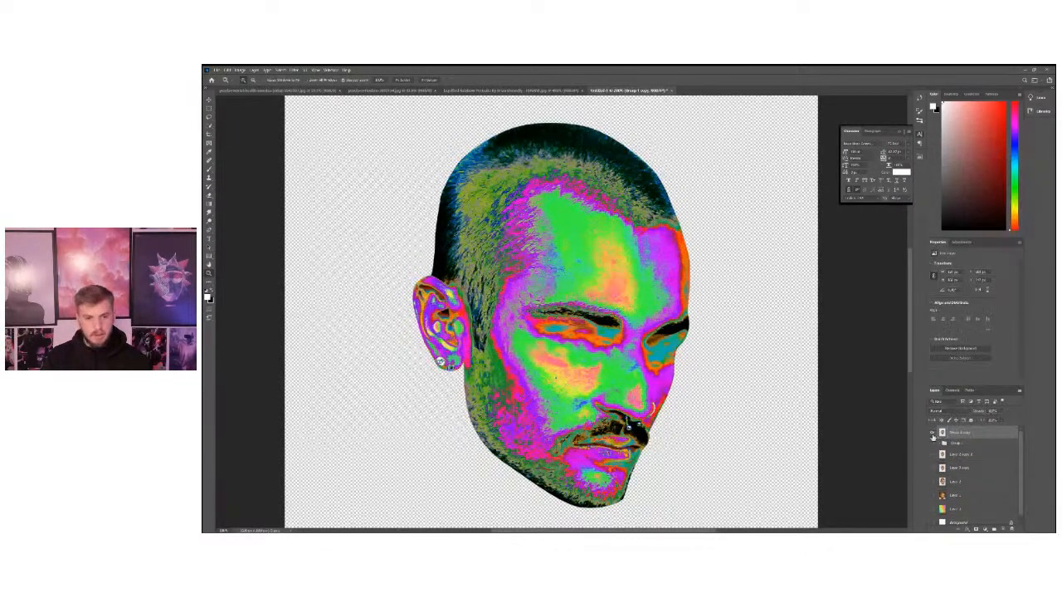
Toggle the merged head layer's visibility and inspect the layers inside the original group, leaving the group collapsed and hidden.
left_click(933, 433)
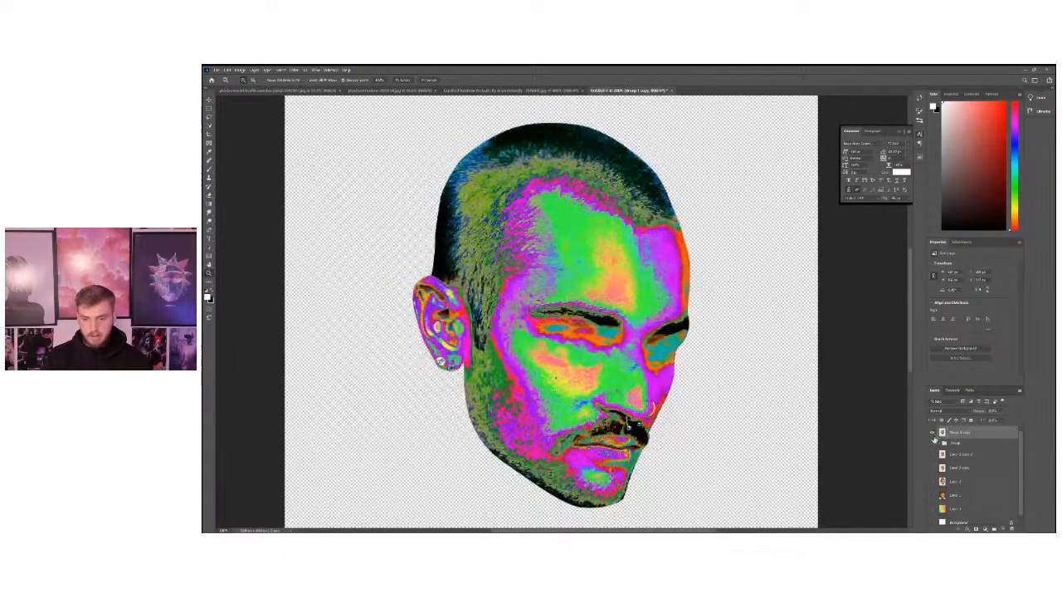
left_click(939, 444)
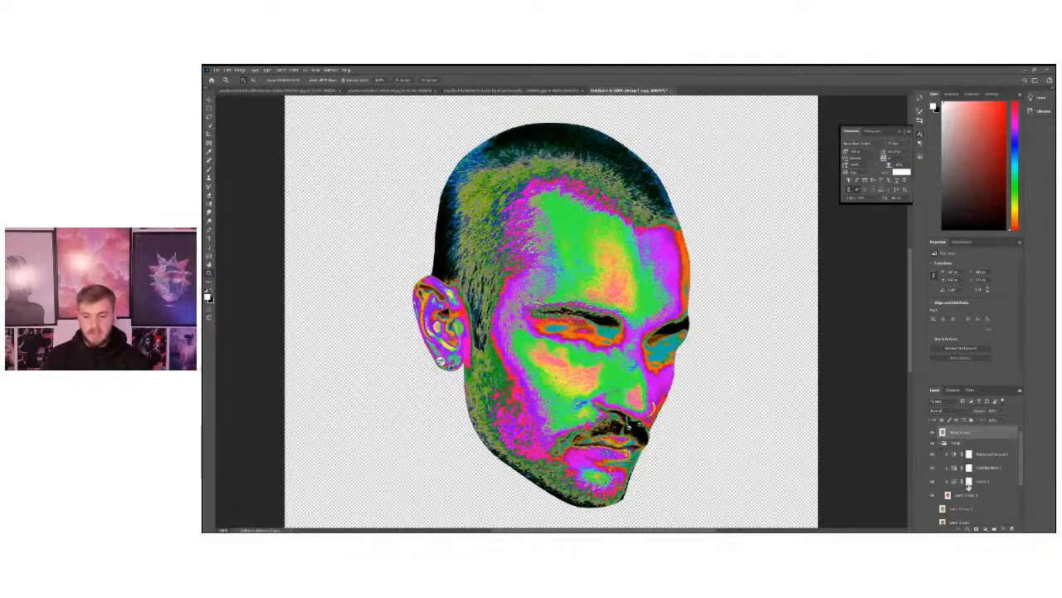
left_click(941, 444)
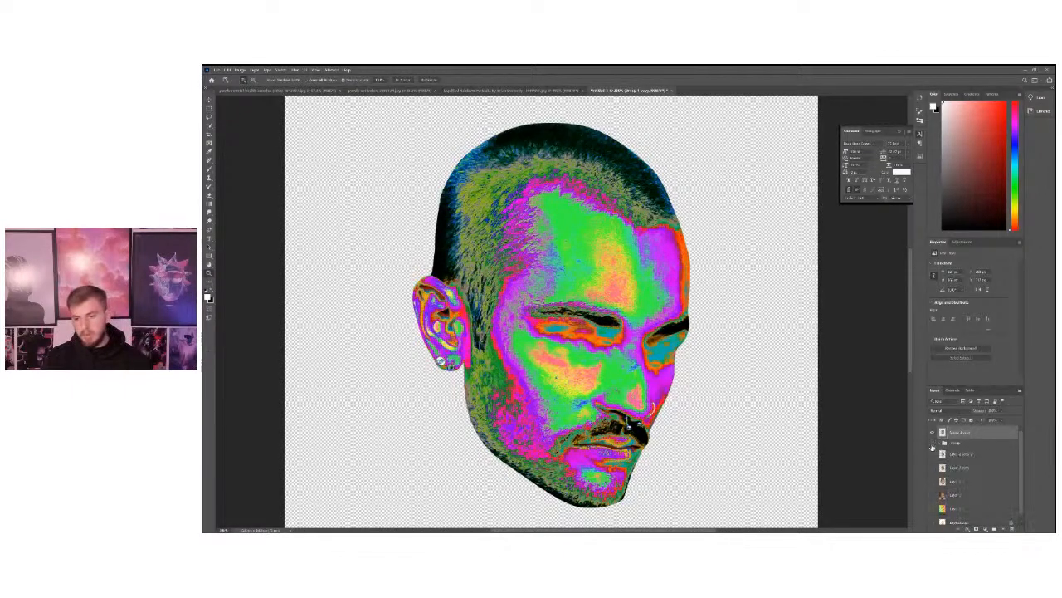
left_click(932, 433)
left_click(932, 432)
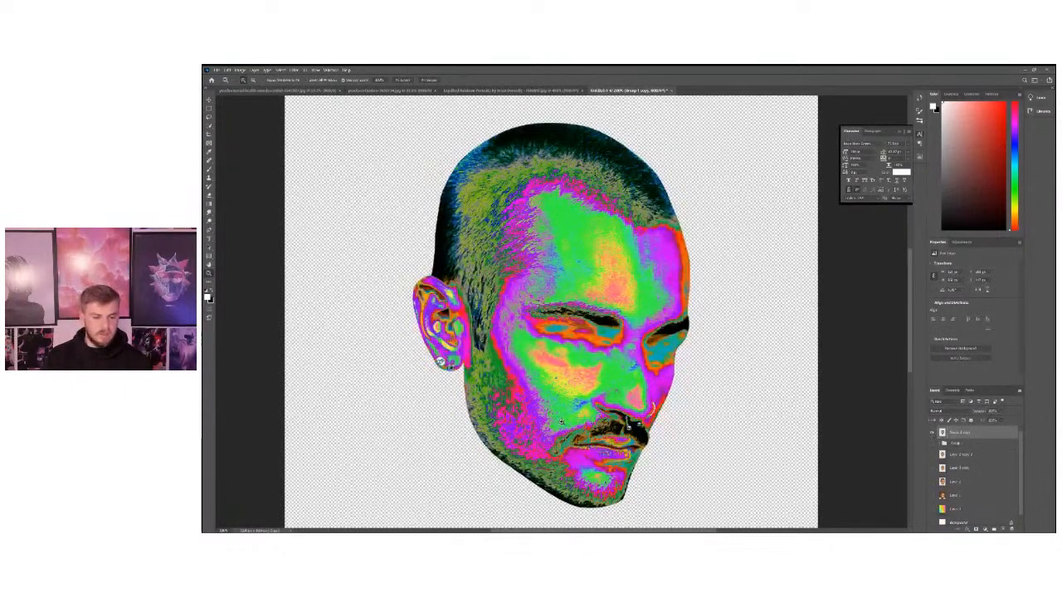
Move the unadjusted Layer 2 copy 2 directly beneath the merged colour head and make it visible.
left_click(527, 405, "alt")
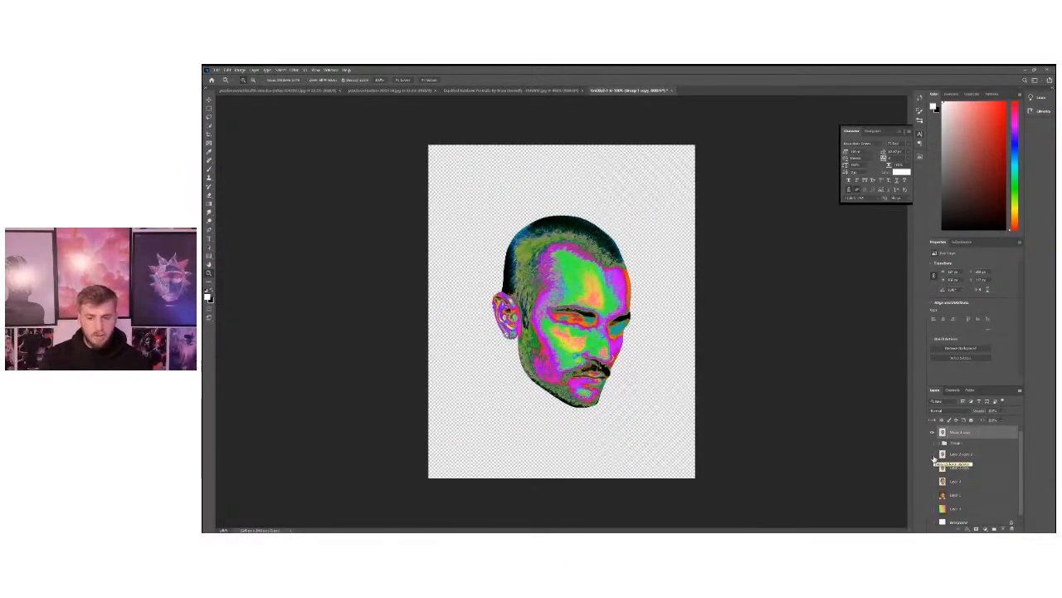
left_click_drag(958, 456, 978, 442)
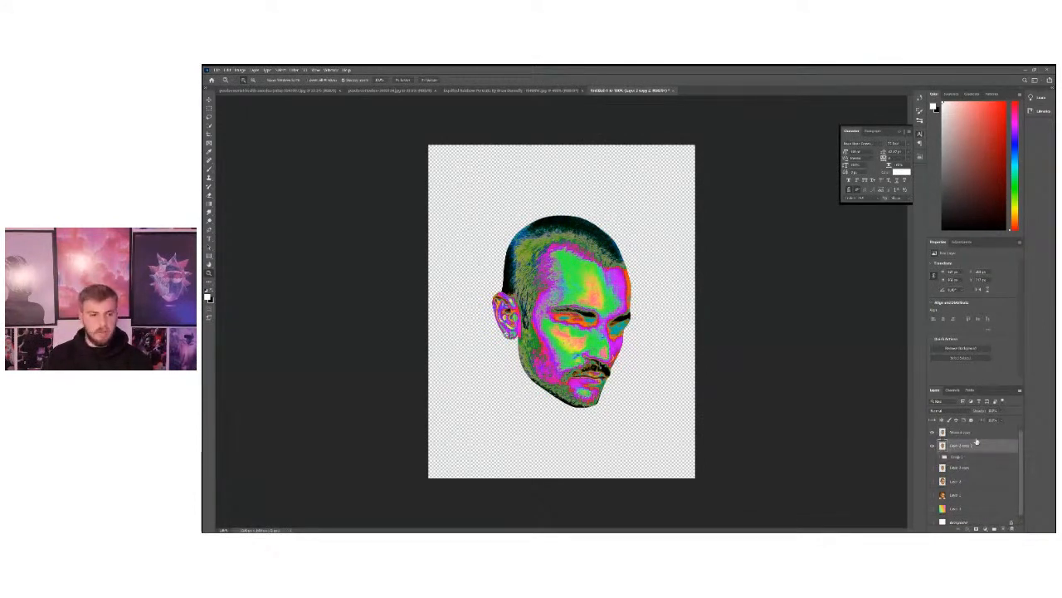
scroll(481, 305, "up", 2)
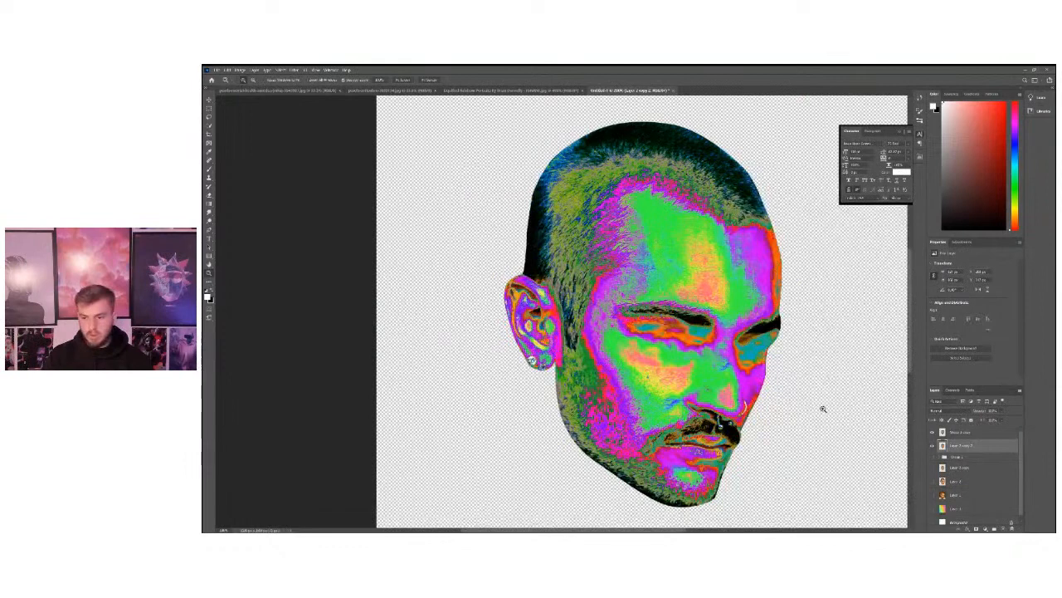
left_click(966, 434)
left_click(944, 410)
left_click(948, 359)
key("ctrl+z")
left_click(932, 446)
left_click(932, 445)
left_click_drag(953, 449, 945, 462)
left_click(932, 432)
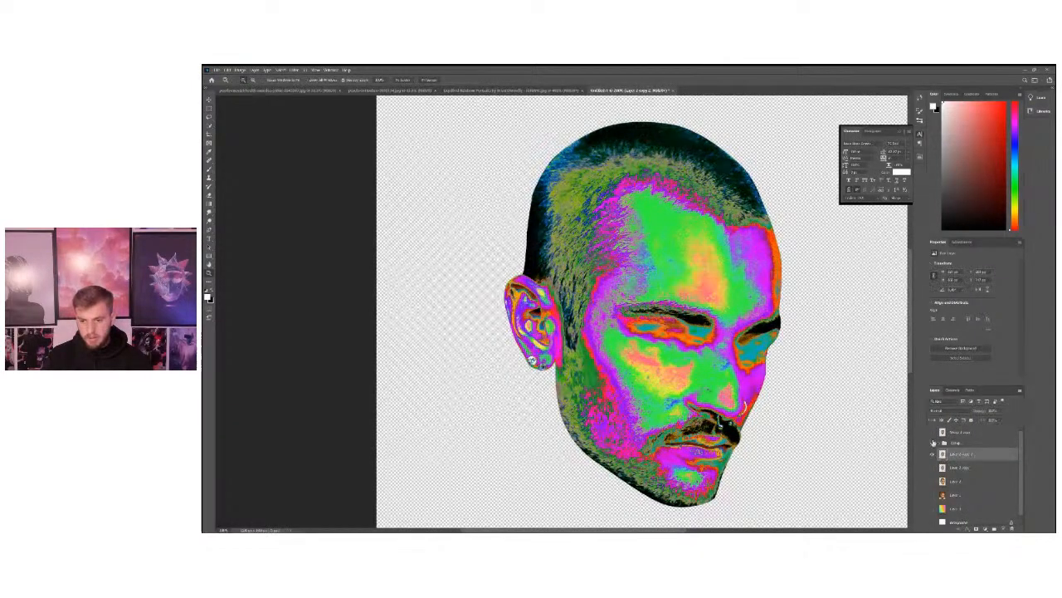
left_click(932, 443)
left_click_drag(949, 458, 946, 441)
Toggle the merged colour head's visibility to compare it with the natural head beneath, leaving it selected and visible.
left_click(932, 432)
left_click(932, 433)
left_click(932, 433)
left_click(947, 433)
left_click(932, 433)
left_click(932, 432)
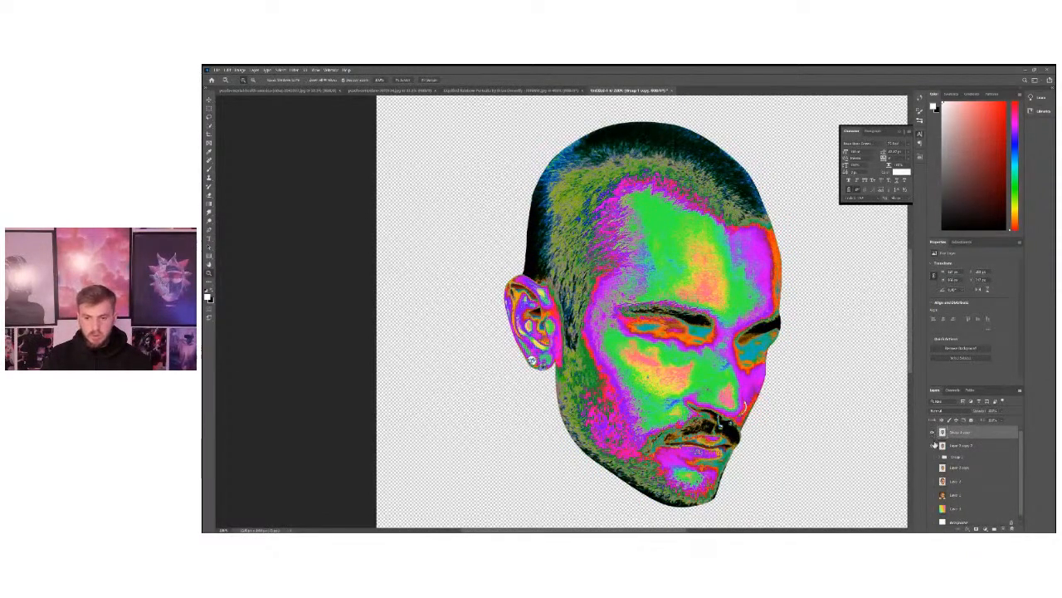
Try the blend modes one after another on the merged colour head over the natural head, settling on Color.
left_click(937, 412)
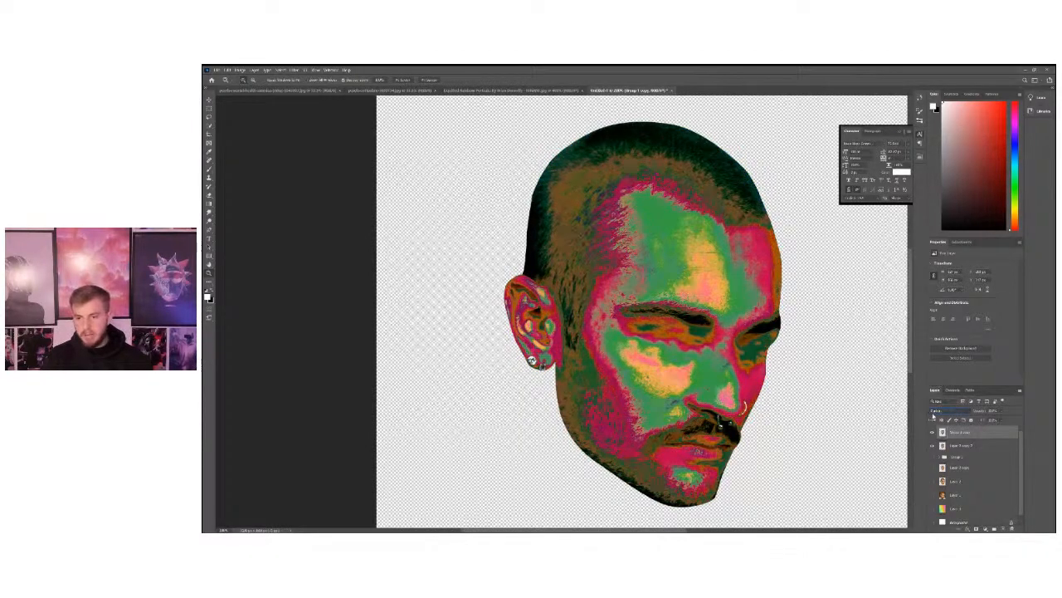
key("Down")
key("Down")
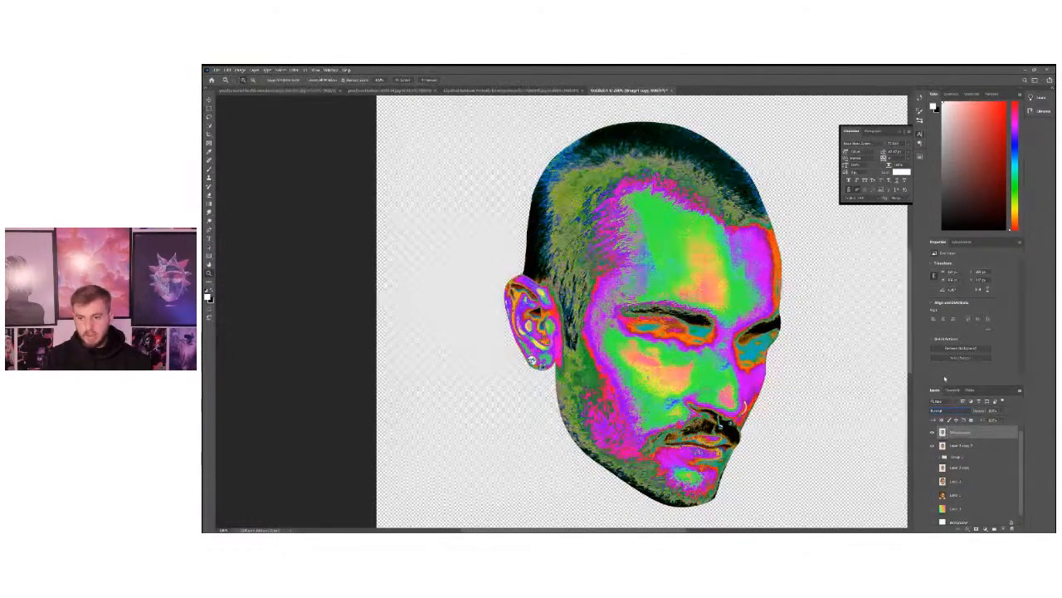
key("Down")
key("Down")
key("Down")
key("Down")
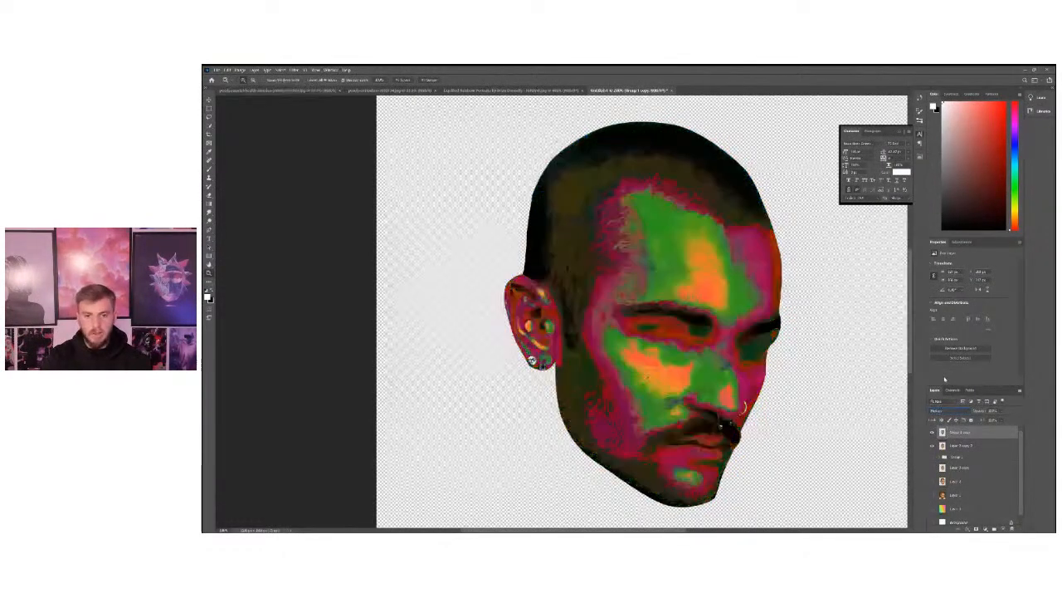
key("Down")
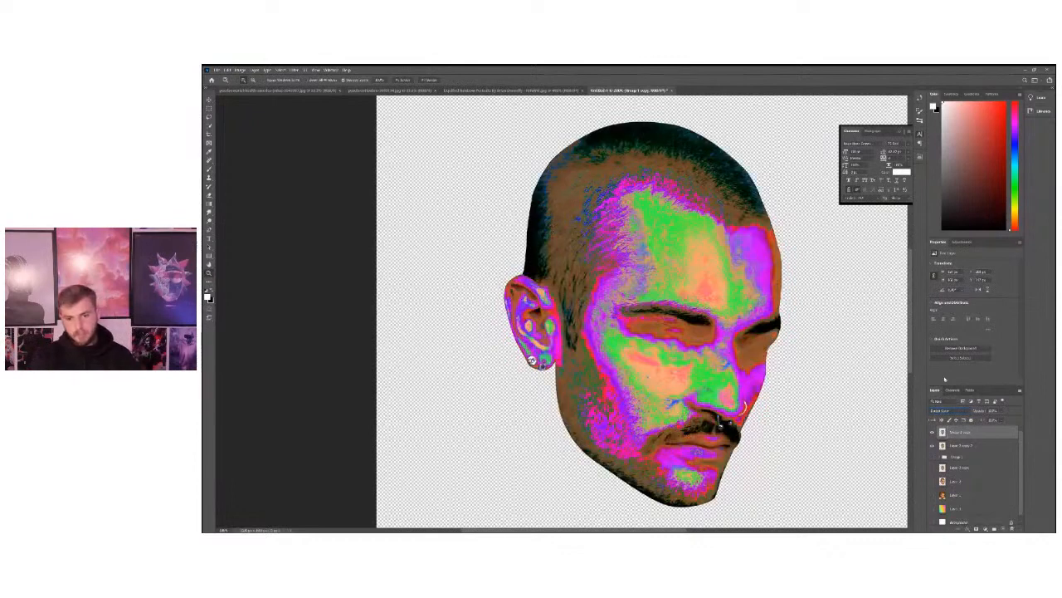
key("Down")
key("Down")
key("Down")
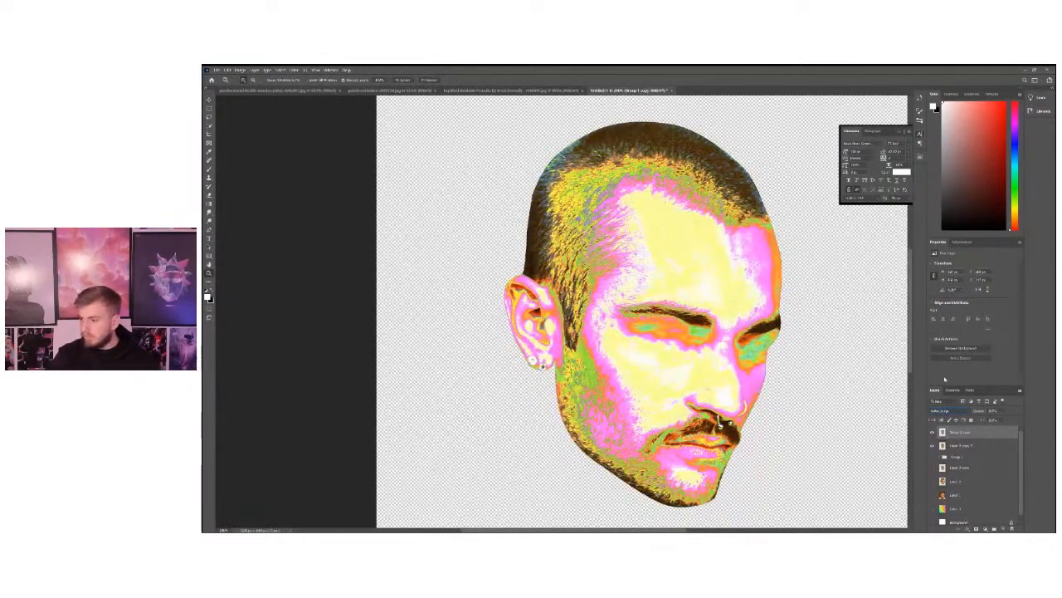
key("Down")
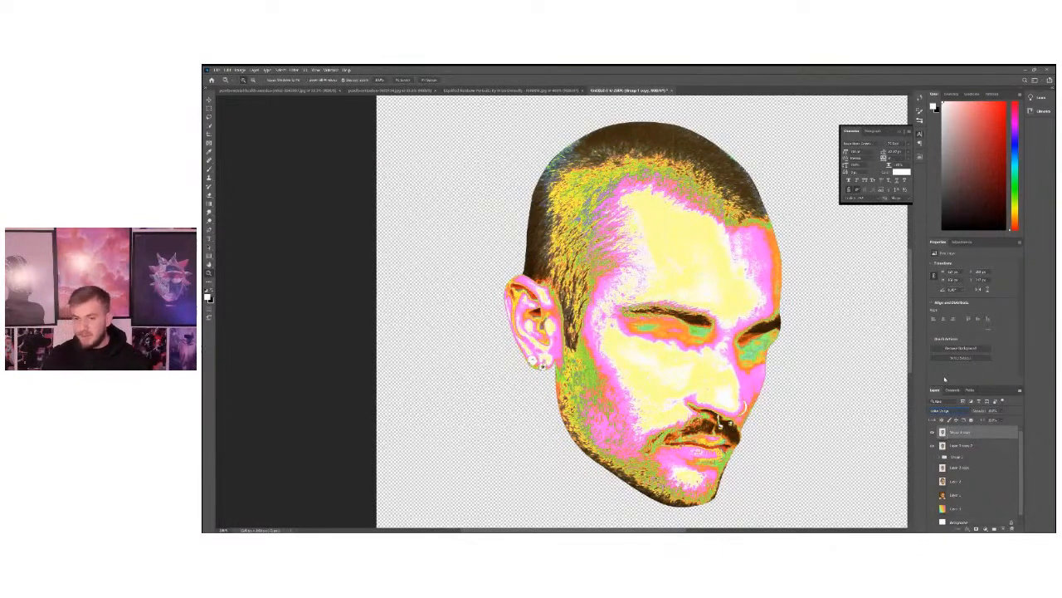
key("Down")
key("Down")
key("Down")
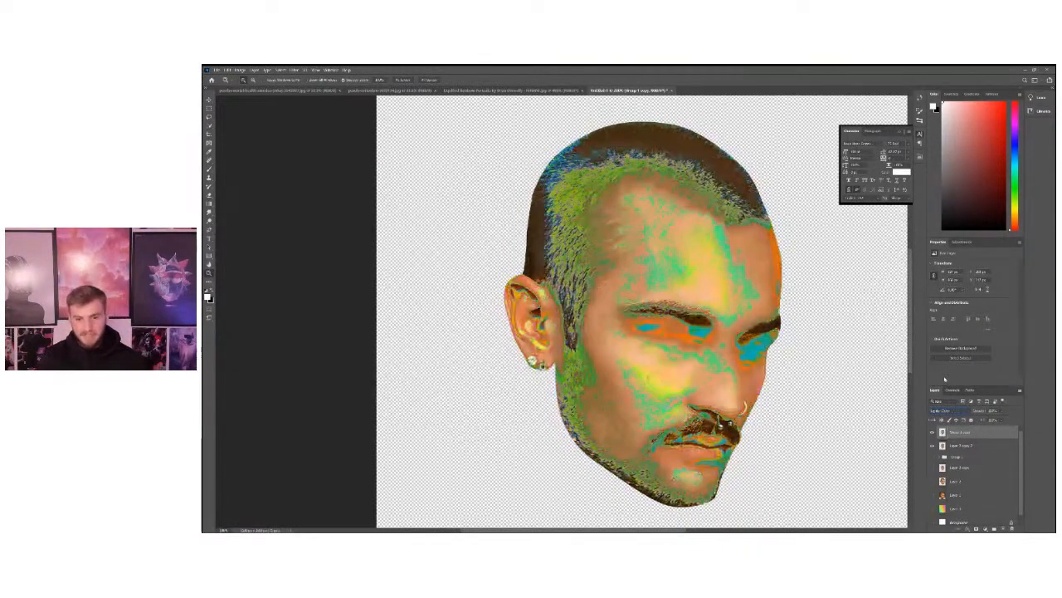
key("Down")
key("Down")
key("Down")
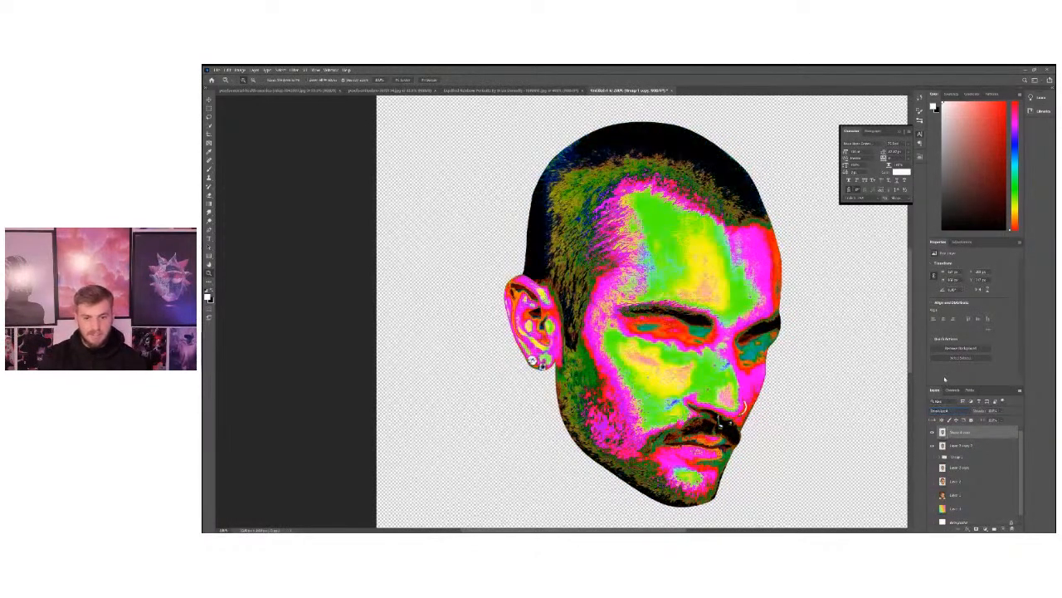
key("Down")
key("Down")
key("Down")
key("Down")
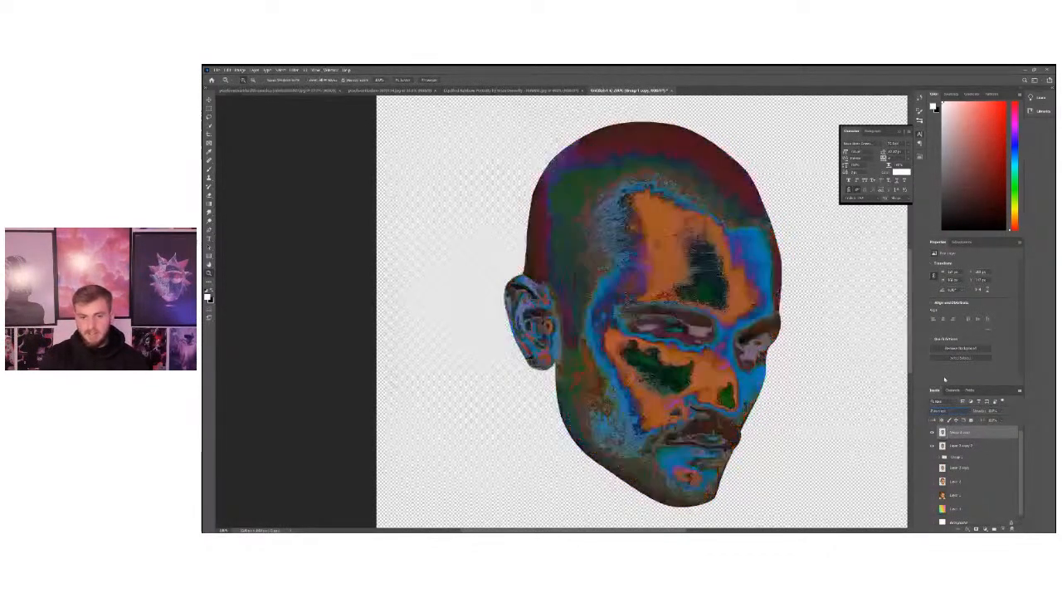
key("Down")
key("Down")
key("Down")
key("Down")
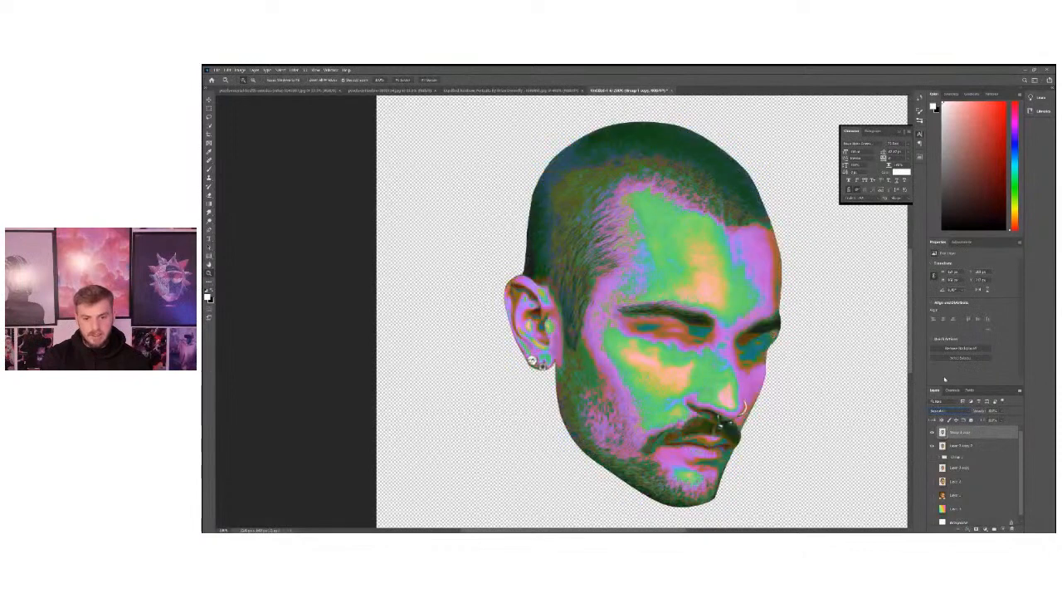
key("Down")
key("Down")
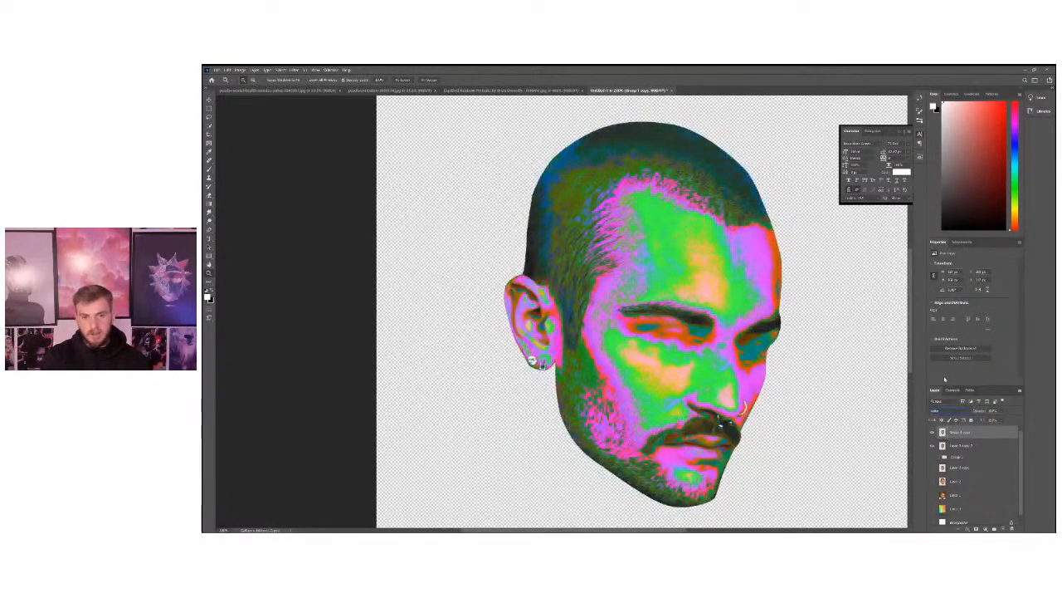
key("Down")
key("Up")
key("Up")
key("Down")
key("Up")
key("Up")
key("Down")
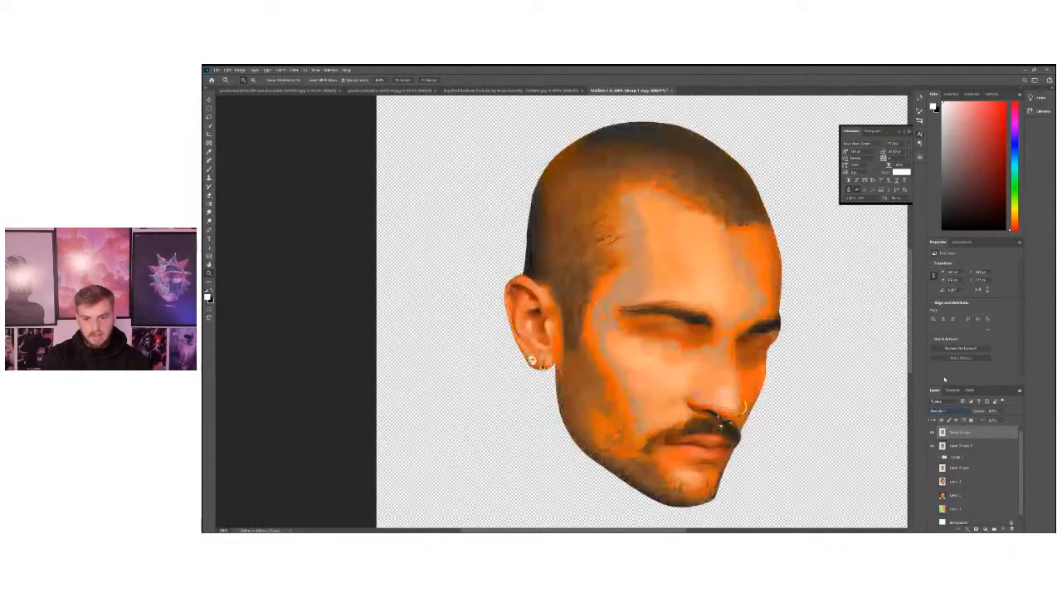
key("Down")
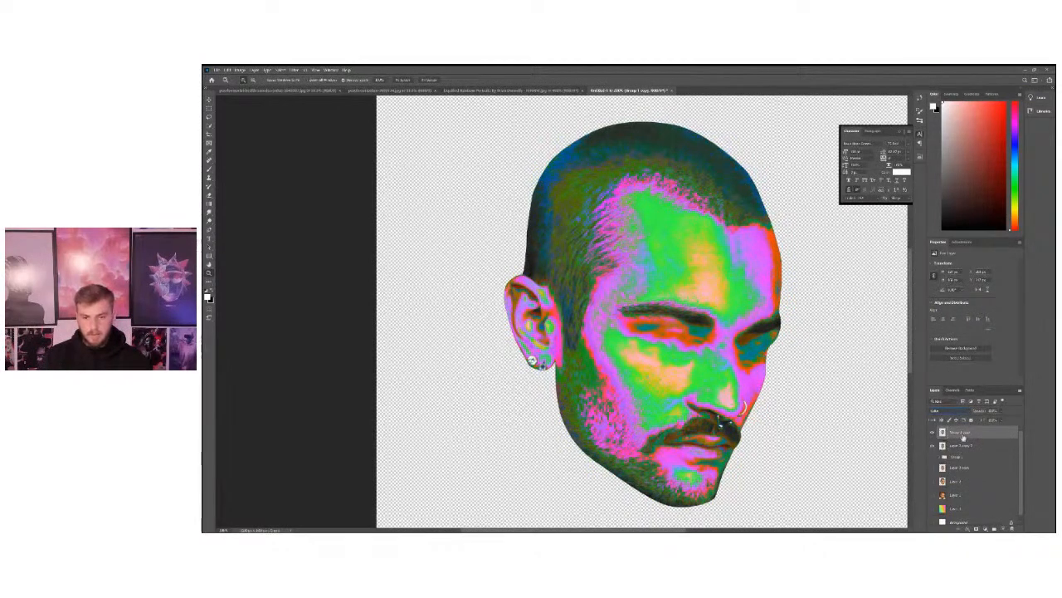
Compare the merged colour head in Normal and Color blend modes, leaving it set to Color.
left_click(944, 410)
left_click(945, 345)
left_click(948, 411)
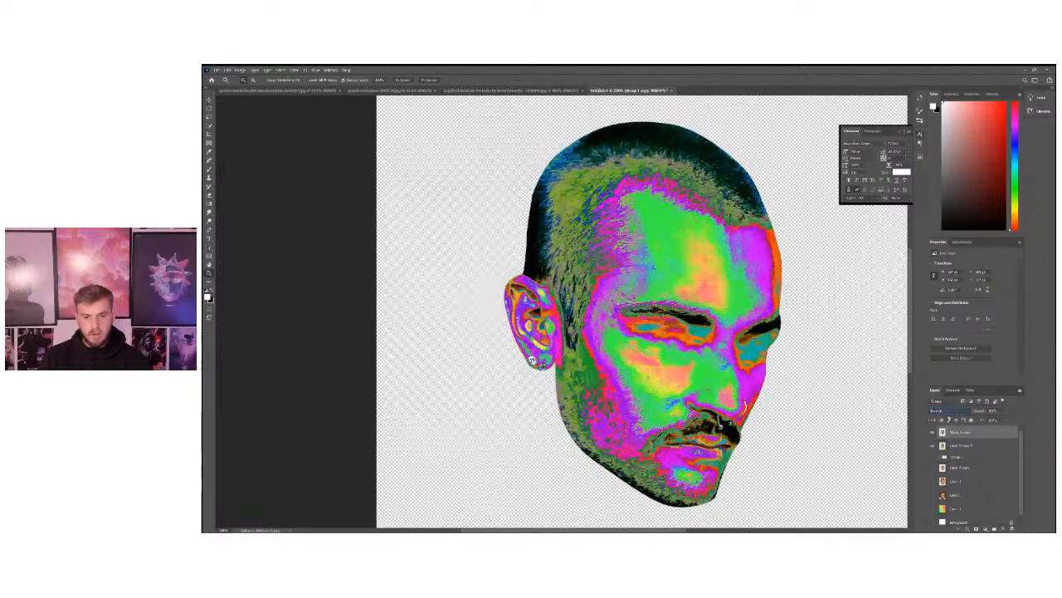
left_click(950, 420)
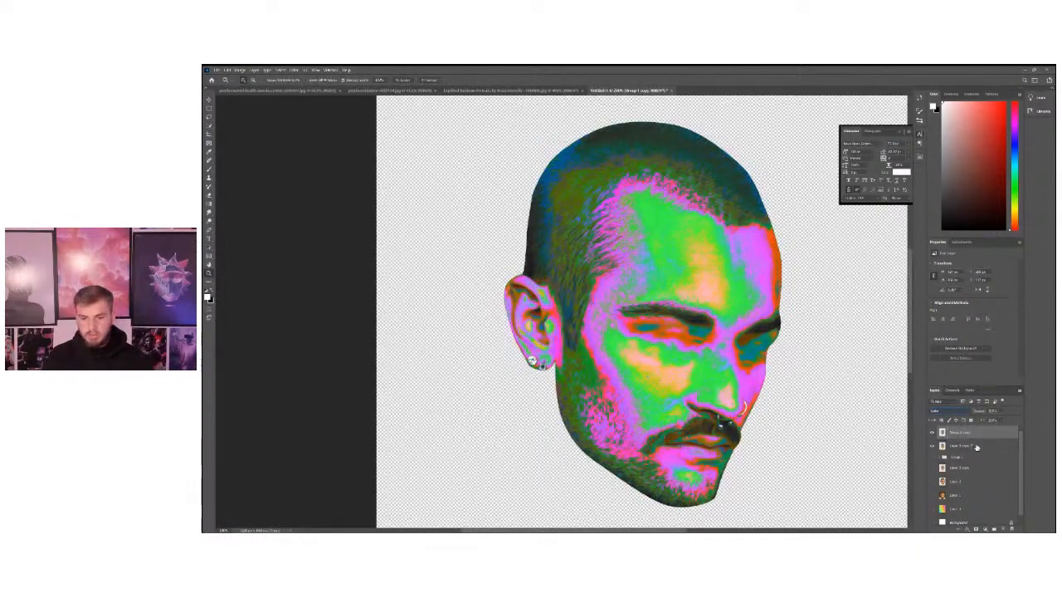
Duplicate the colour head together with Layer 2 copy 2, merge the duplicates into one layer, and show only that layer.
left_click(972, 445)
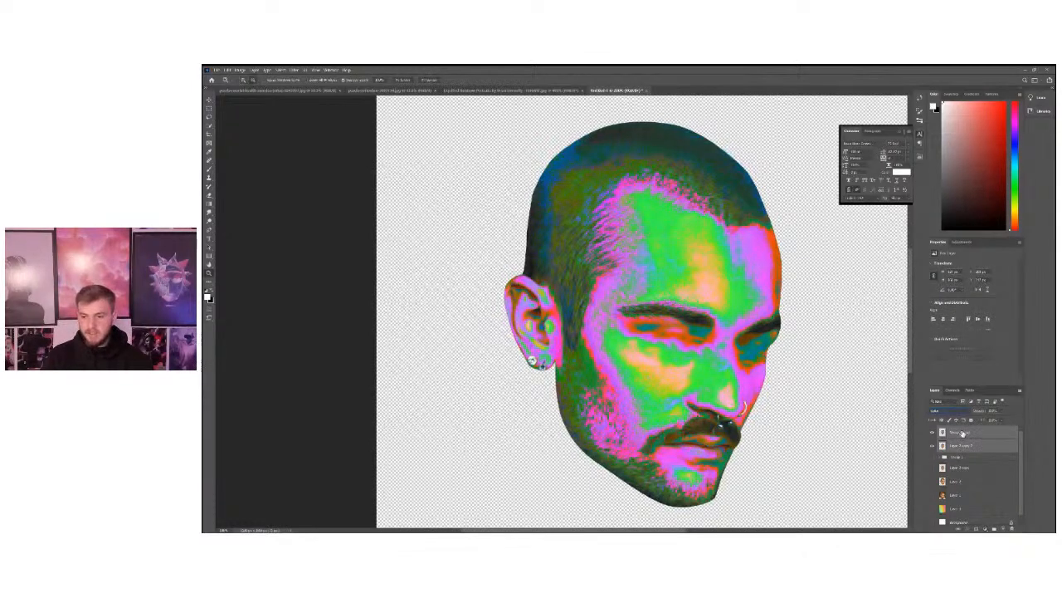
key("ctrl+j")
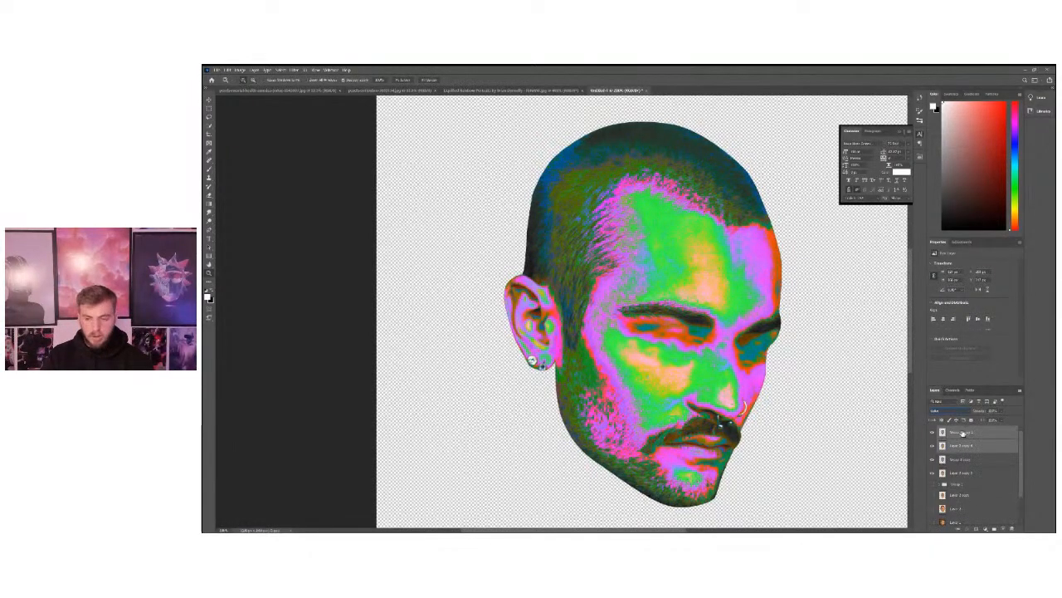
right_click(962, 432)
left_click(980, 344)
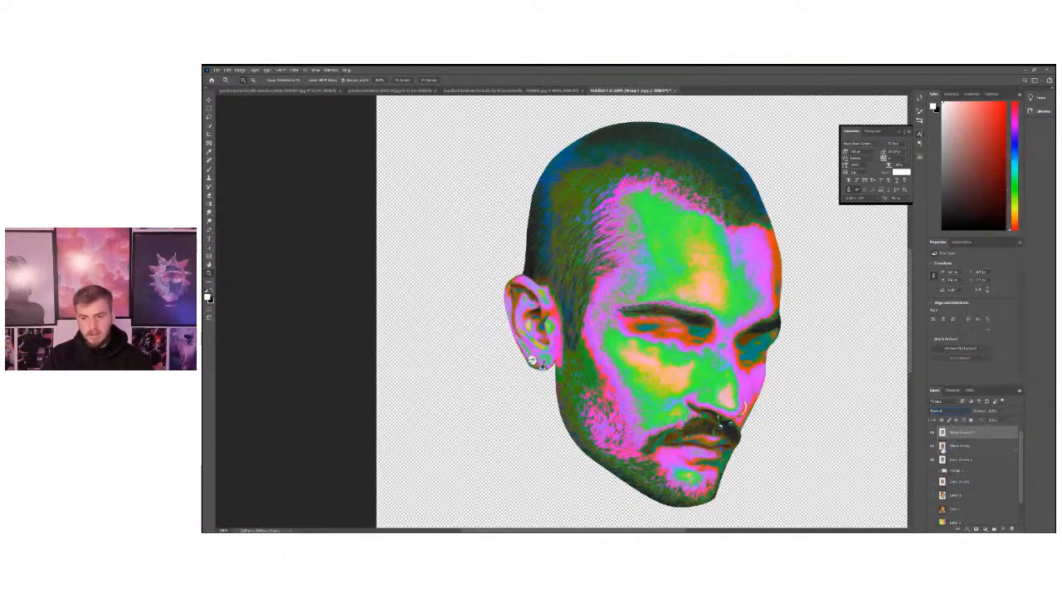
left_click(932, 432)
left_click(932, 432)
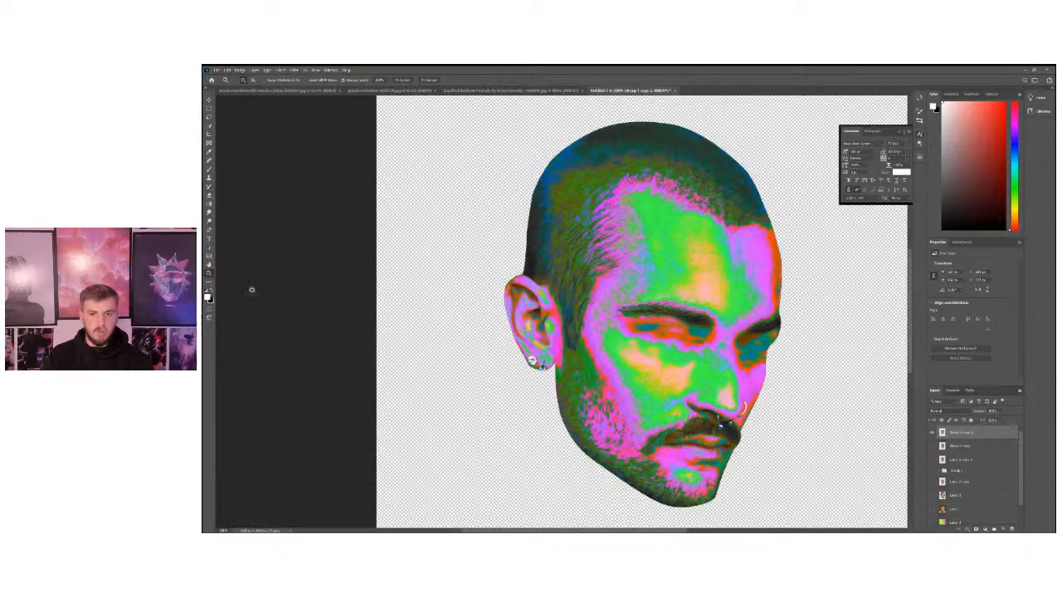
Examine the merged head's hairline, forehead texture and colour transitions up close and at full-canvas size.
left_click(654, 261)
left_click(676, 290, "alt")
left_click(675, 291, "alt")
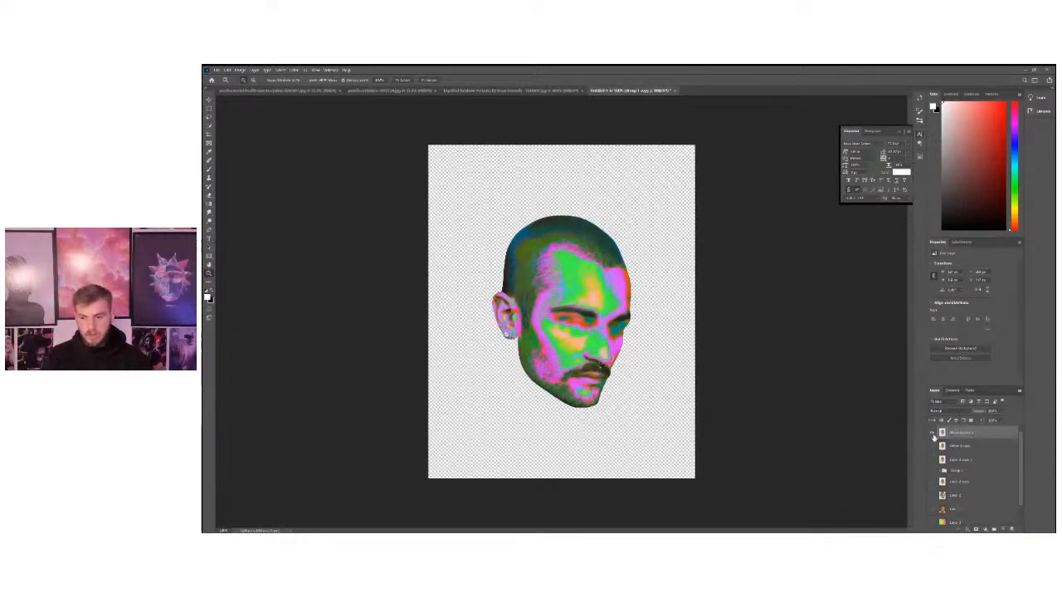
left_click(580, 304)
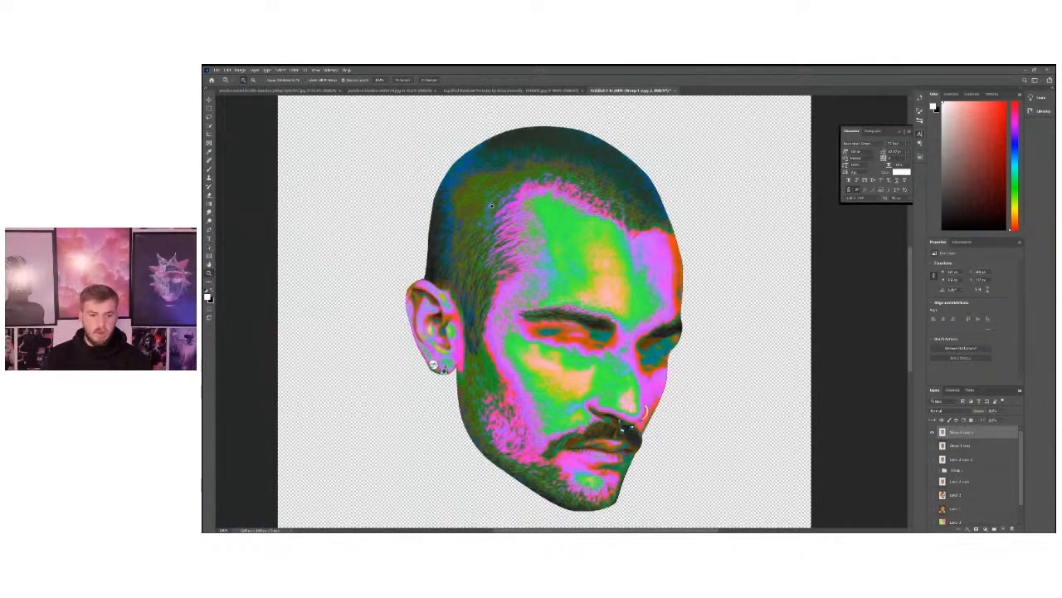
left_click(563, 166)
left_click(723, 299)
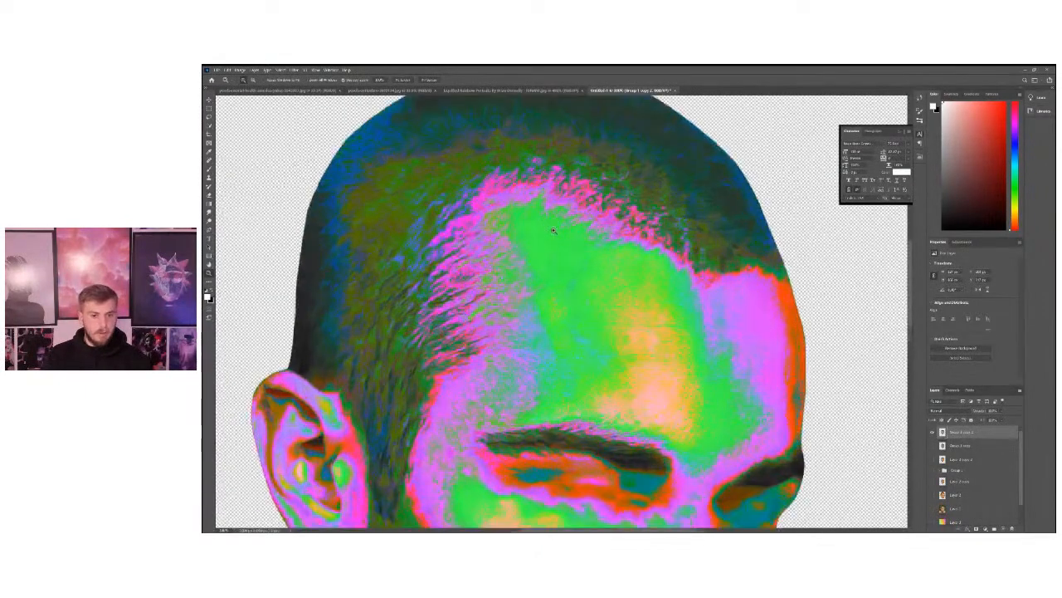
left_click(722, 298)
left_click(716, 297)
left_click(707, 293)
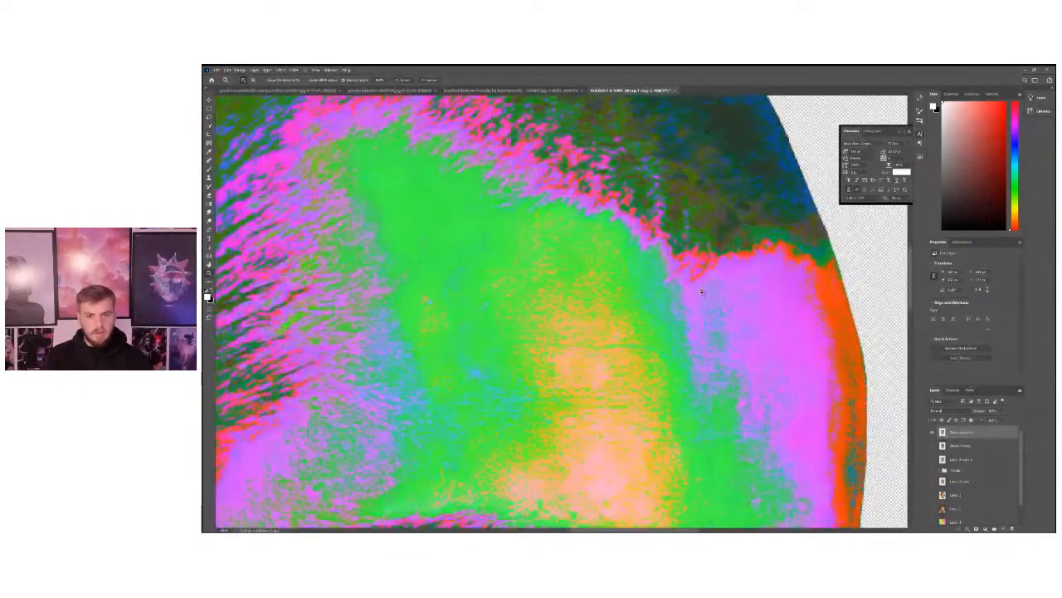
left_click(699, 291)
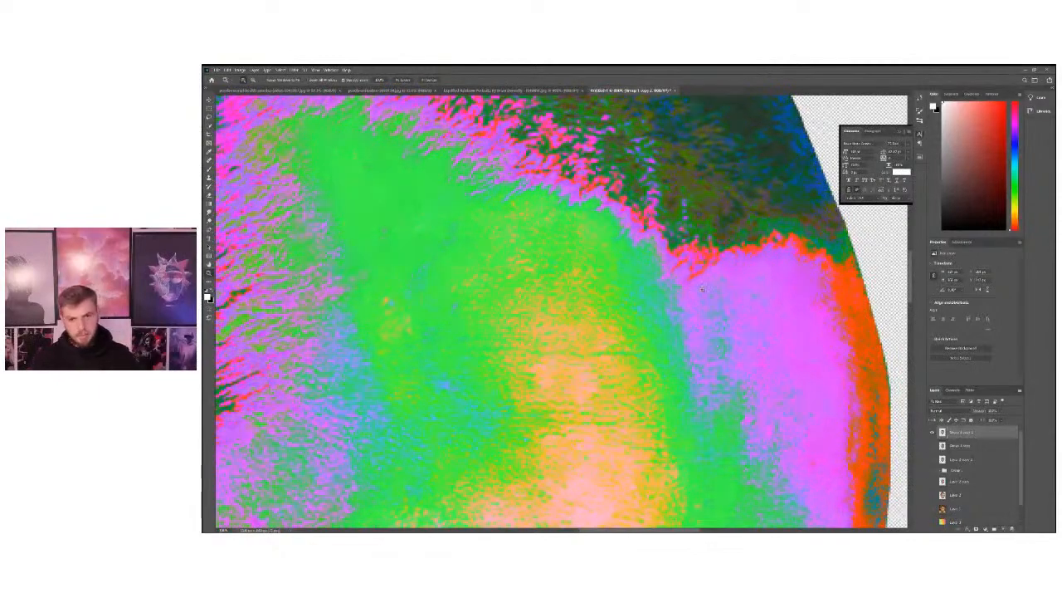
left_click(663, 290)
left_click(688, 282, "alt")
left_click(688, 281, "alt")
left_click(688, 282, "alt")
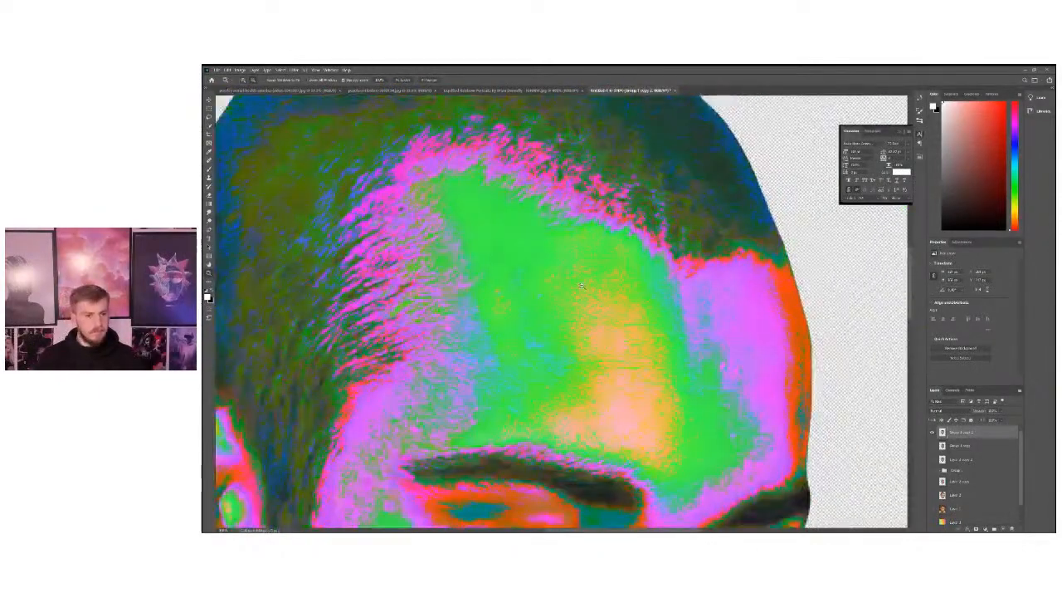
left_click(498, 322, "alt")
left_click(499, 336, "alt")
left_click(485, 339, "alt")
left_click(456, 343, "alt")
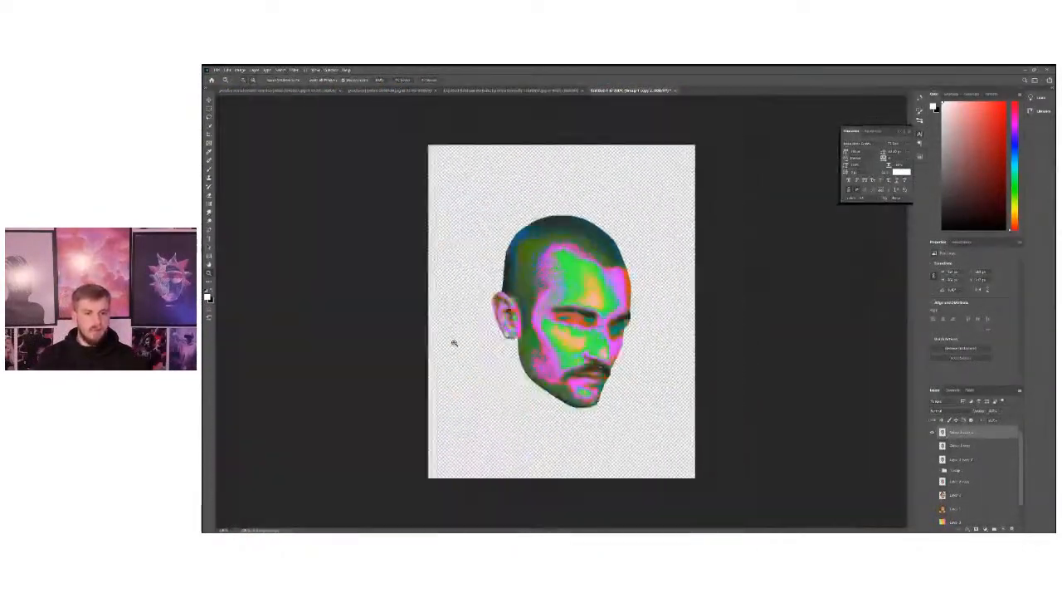
left_click(556, 299)
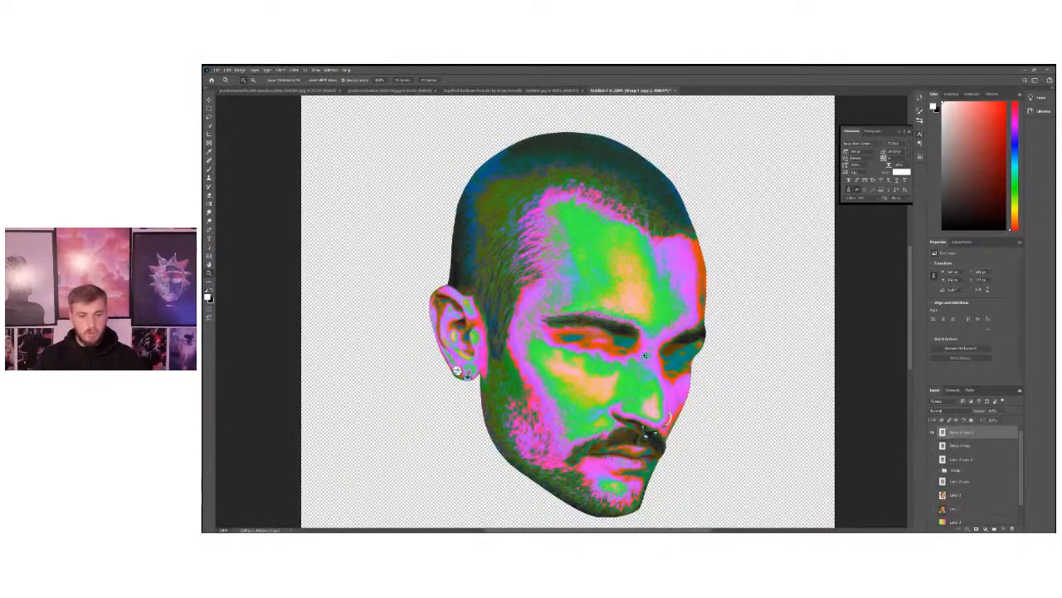
Start the Oil Paint filter on the merged head, setting Stylization to 10.0 and a low Cleanliness that preserves hair detail.
left_click(294, 70)
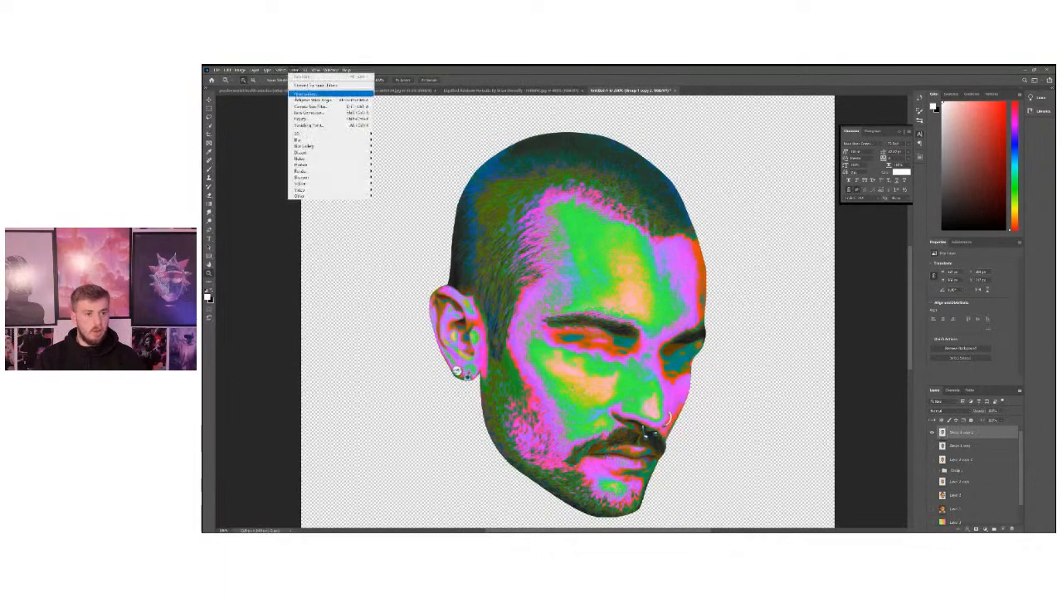
left_click(305, 70)
left_click(299, 70)
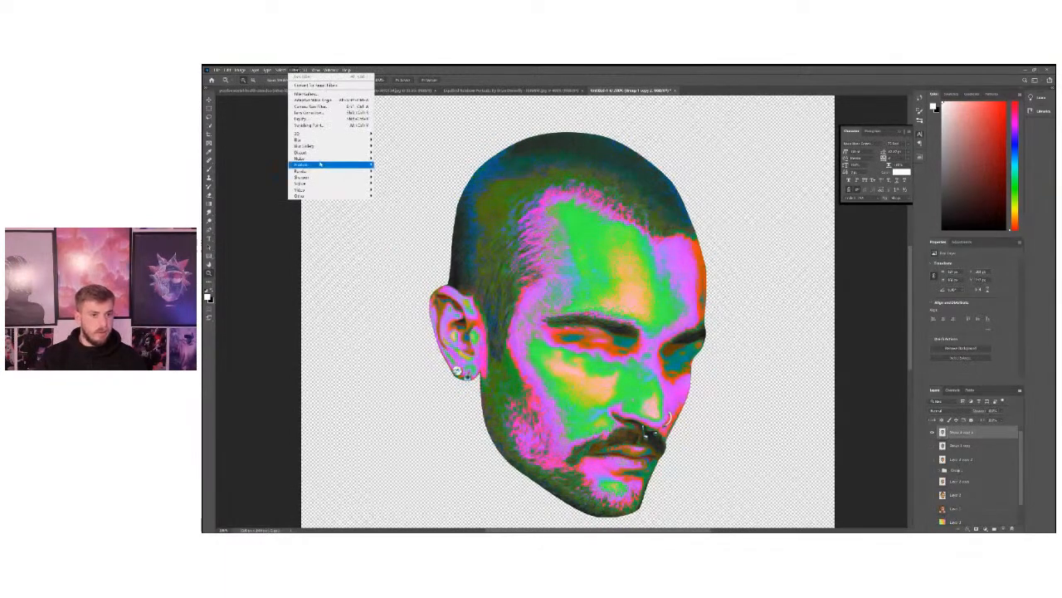
mouse_move(300, 182)
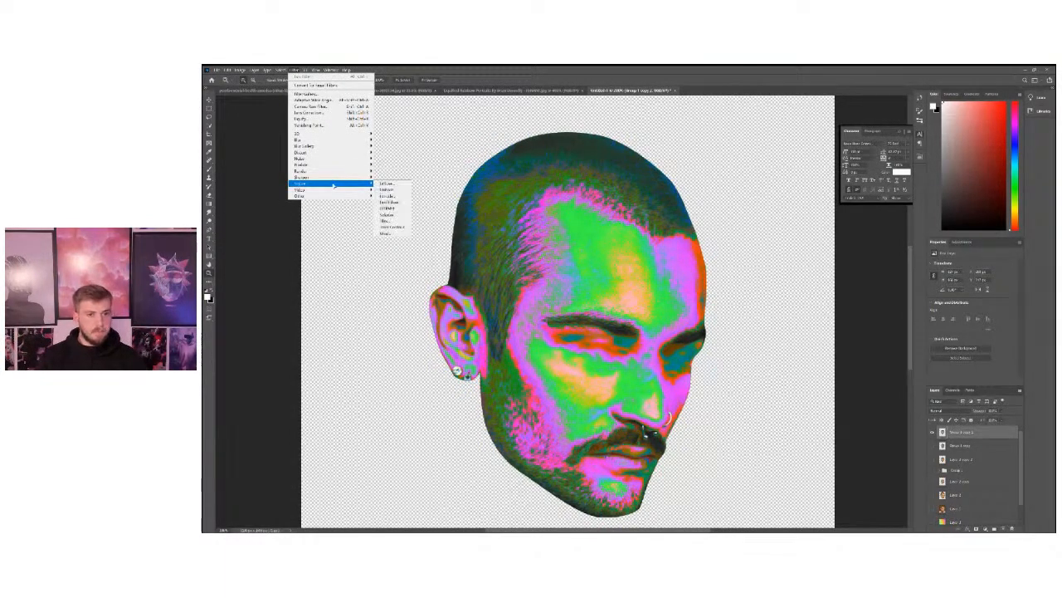
left_click(402, 207)
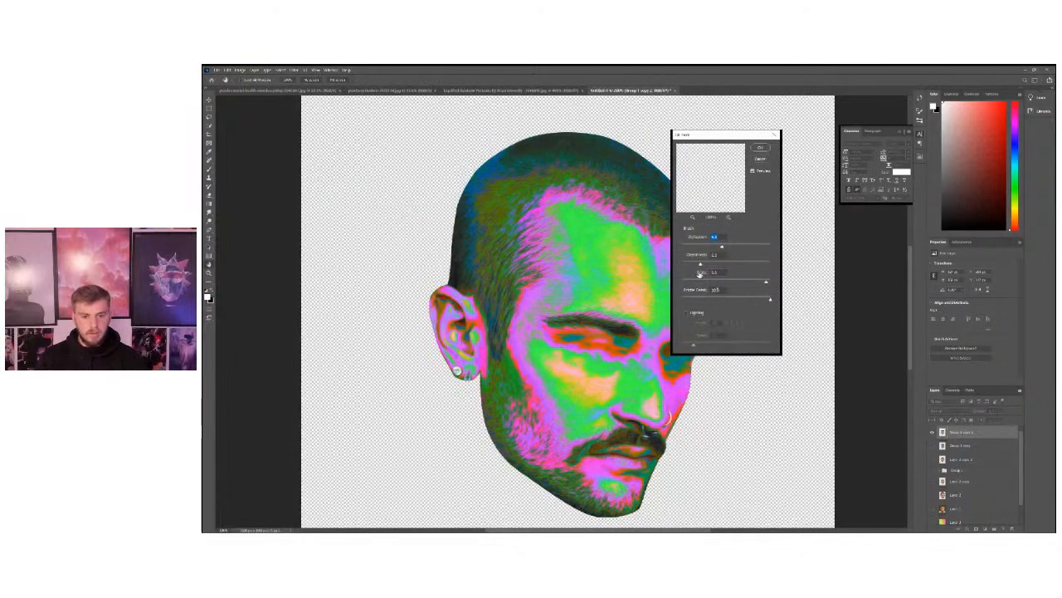
mouse_move(722, 246)
left_mouse_down()
mouse_move(705, 246)
mouse_move(771, 246)
left_mouse_up()
key("Tab")
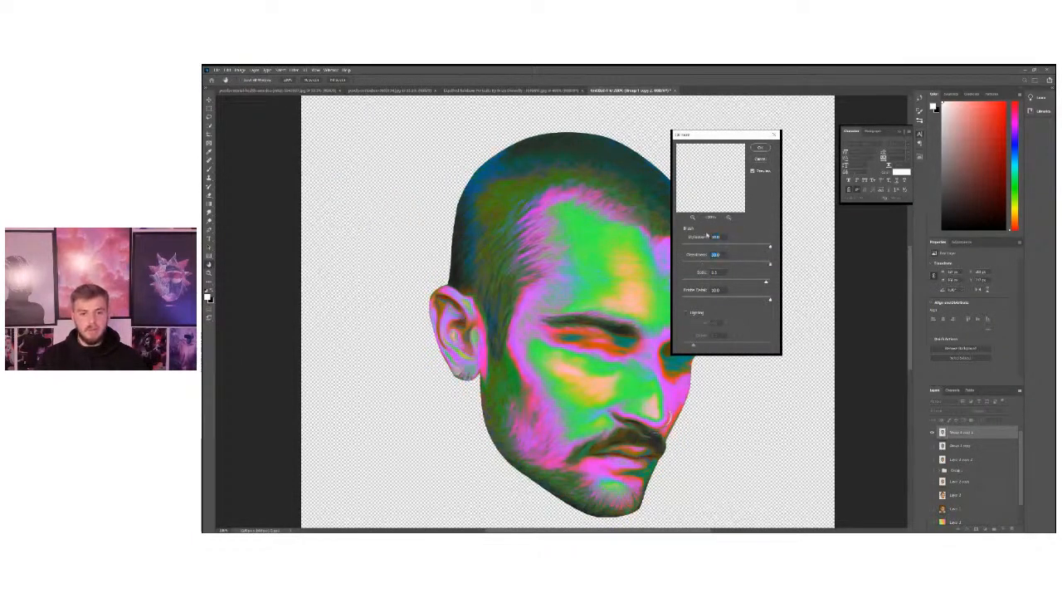
left_click_drag(711, 264, 699, 264)
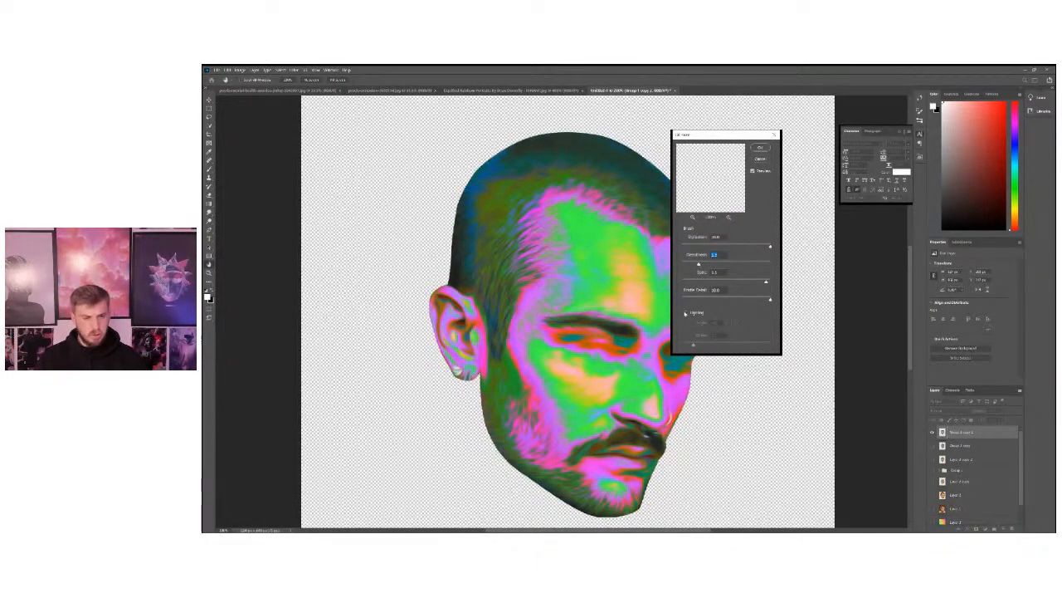
Try the Oil Paint filter's Lighting with a stronger Shine, and leave Lighting switched off.
left_click(687, 314)
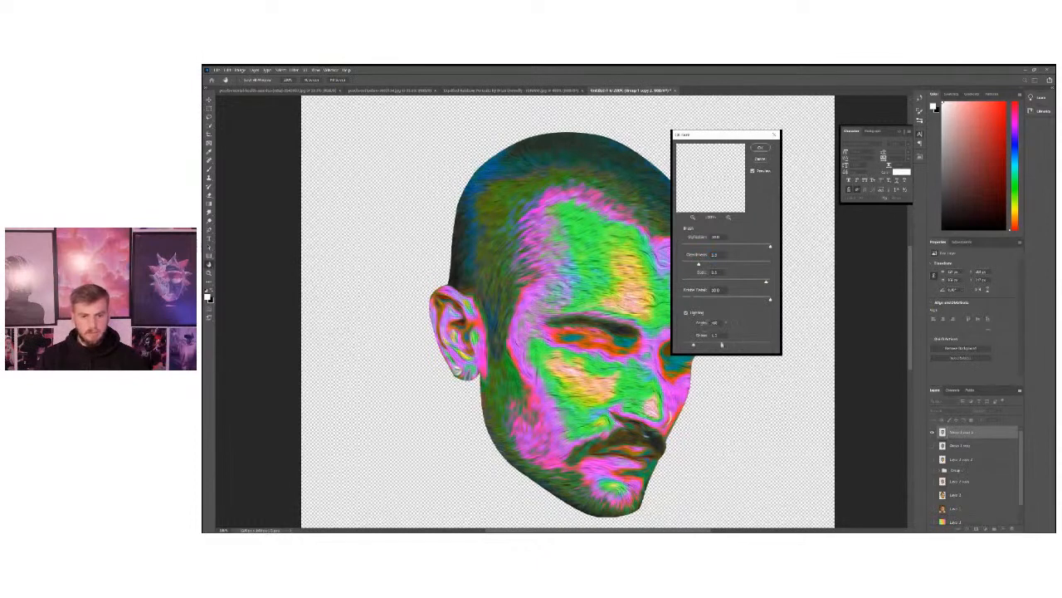
left_click_drag(710, 346, 752, 346)
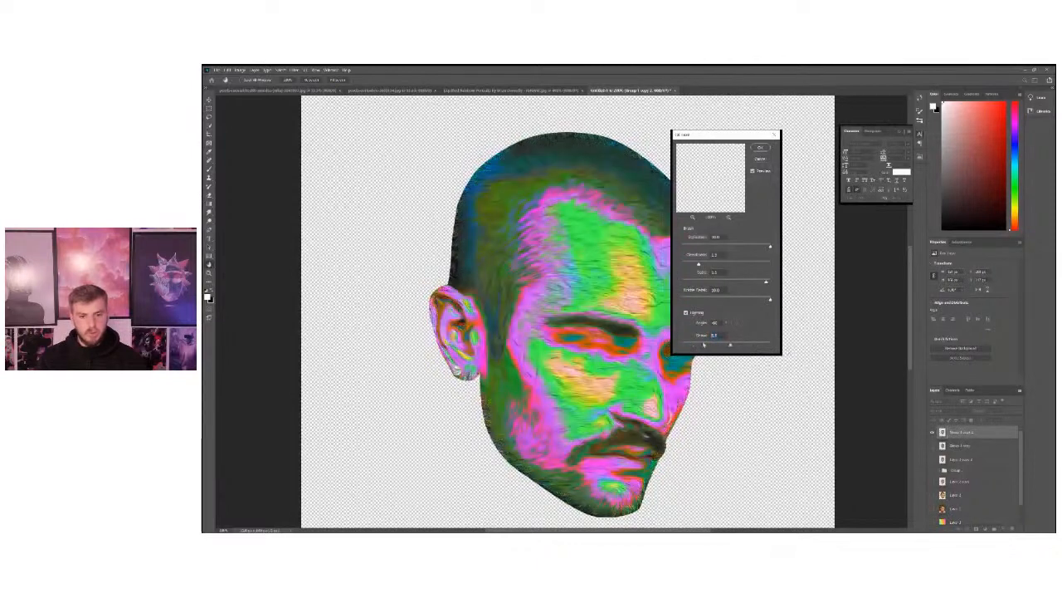
left_click(686, 315)
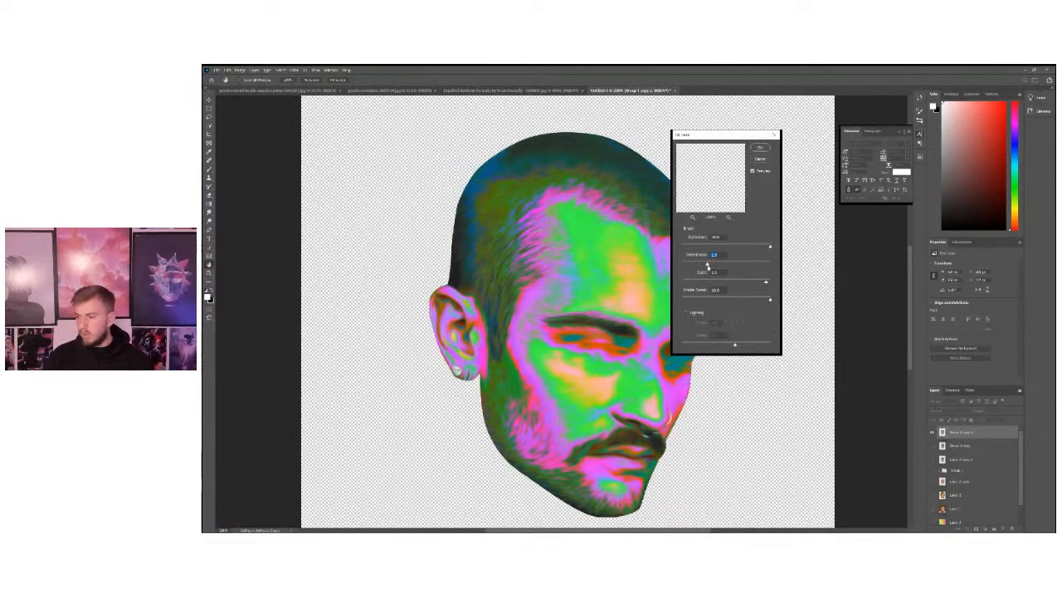
Set the Oil Paint filter's Cleanliness and Scale to 10.0, and place its dialog clear of the face.
left_click_drag(705, 266, 770, 266)
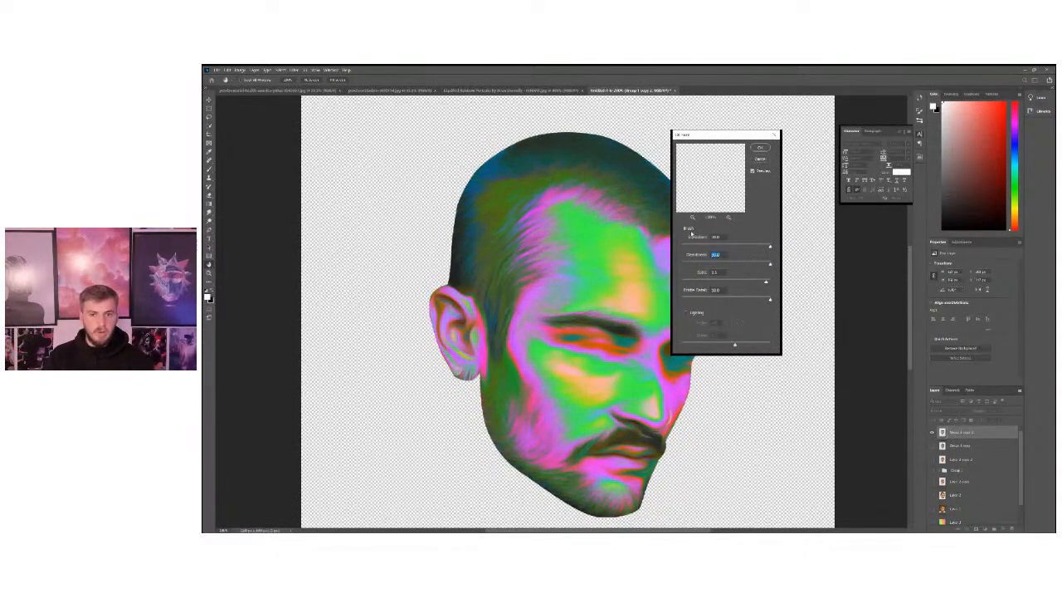
left_click_drag(765, 281, 787, 282)
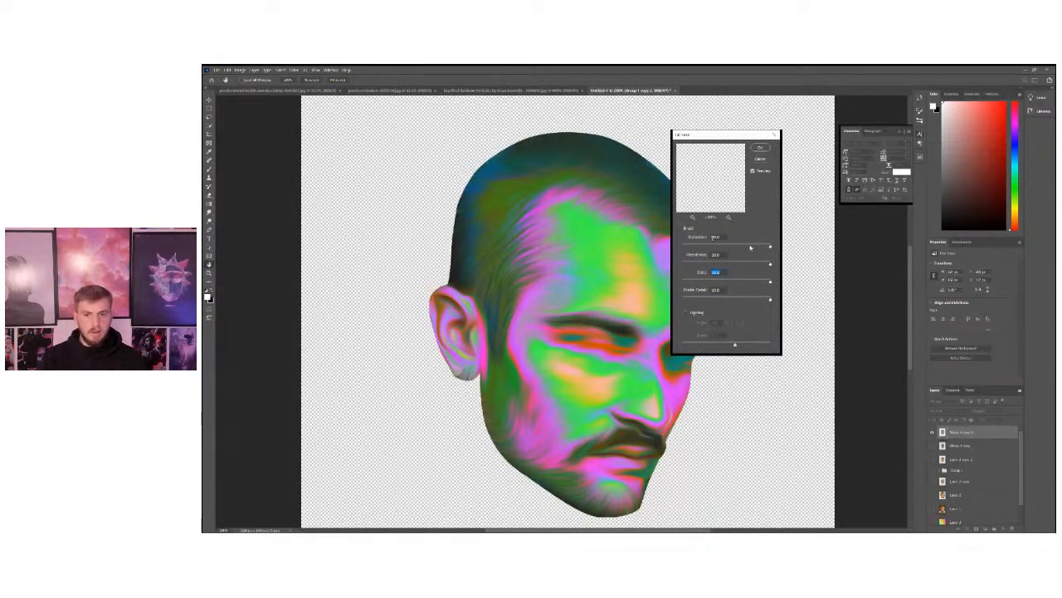
left_click_drag(725, 137, 764, 136)
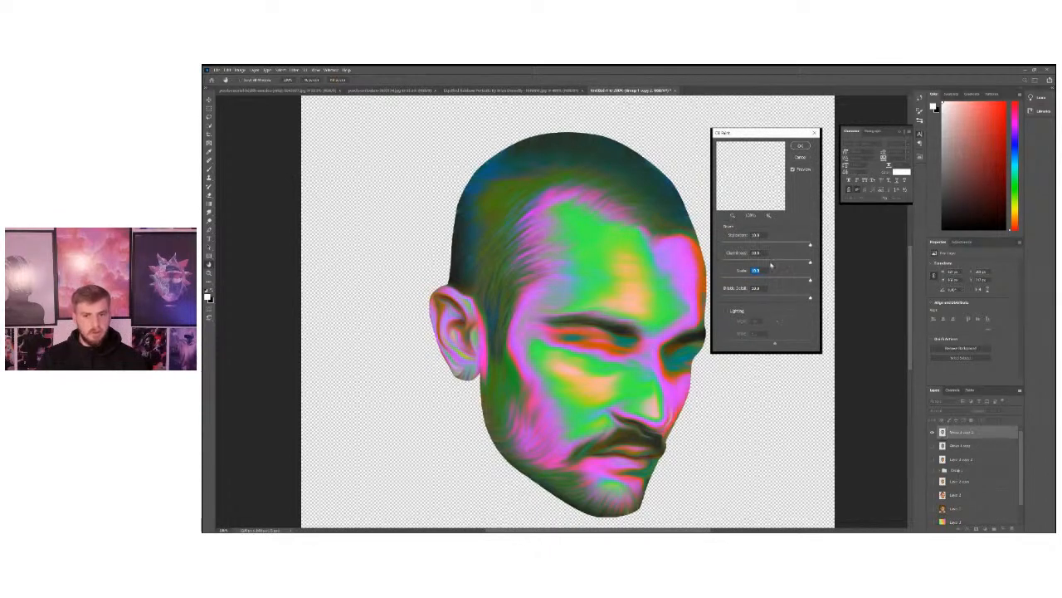
left_click(771, 263)
left_click_drag(744, 264, 809, 264)
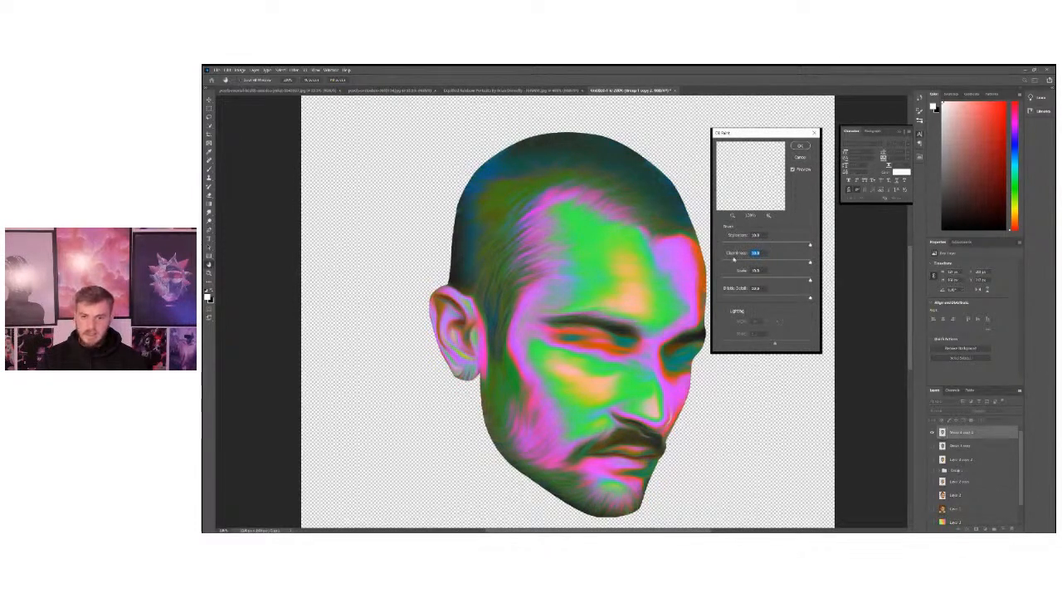
Reduce the Oil Paint filter's Stylization and Cleanliness to keep hair detail, compare the head with and without the effect, and apply it.
left_click(785, 246)
left_click_drag(762, 245, 741, 244)
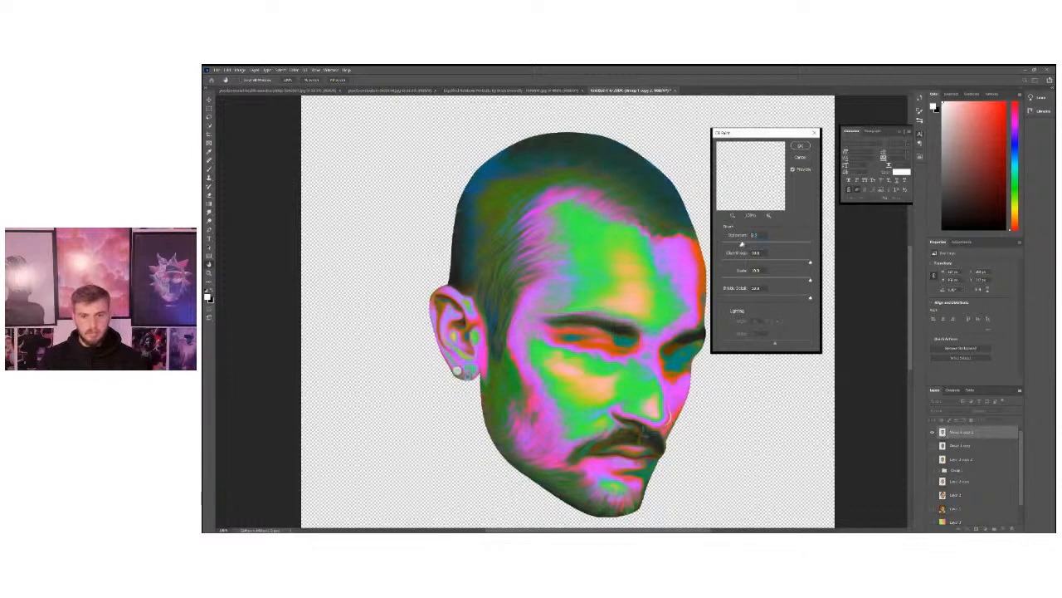
left_click_drag(782, 260, 760, 263)
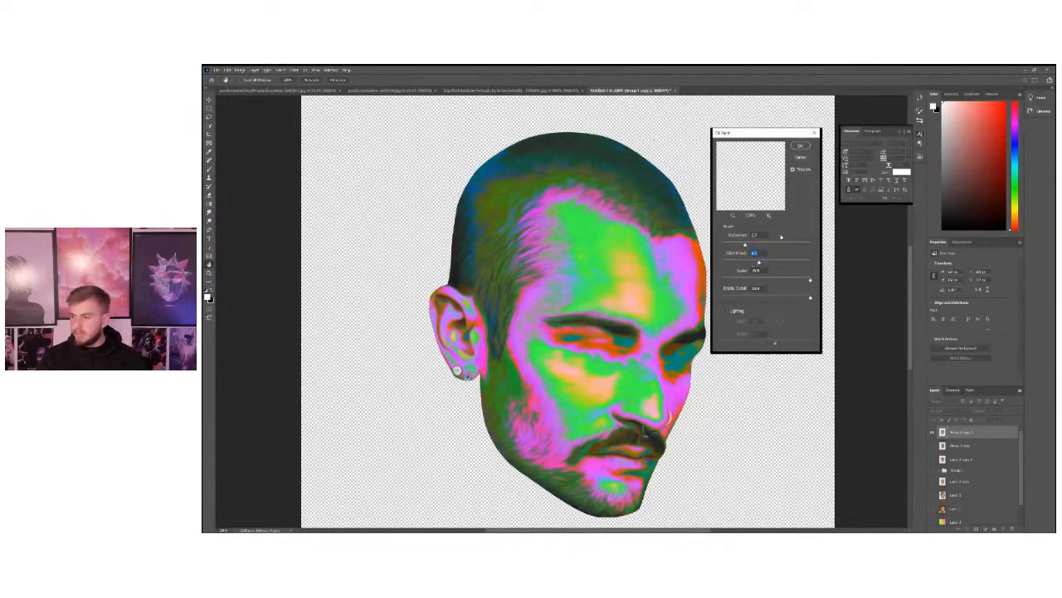
left_click(793, 171)
left_click(793, 171)
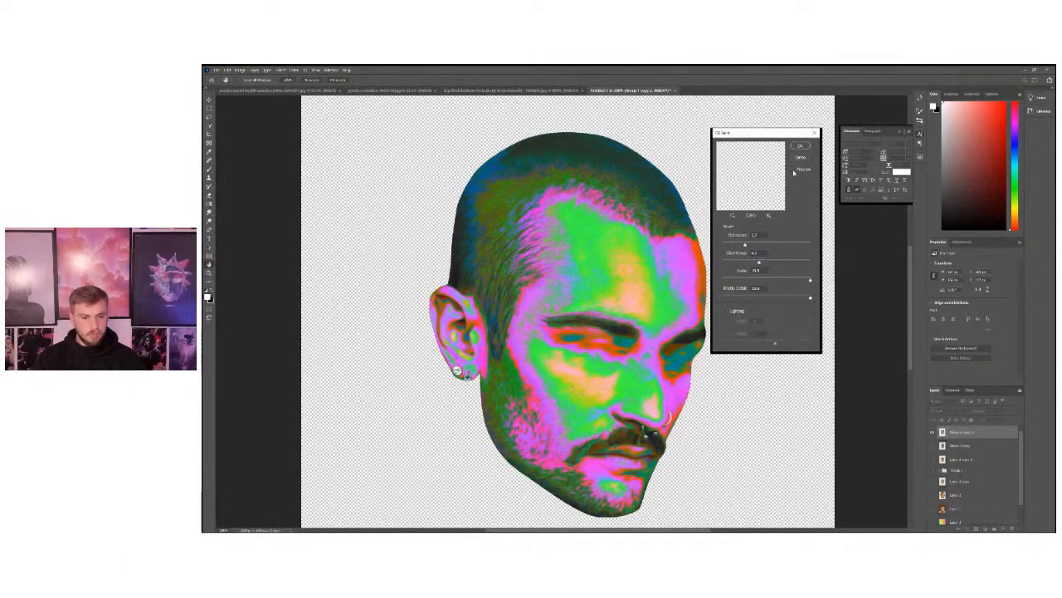
left_click(794, 171)
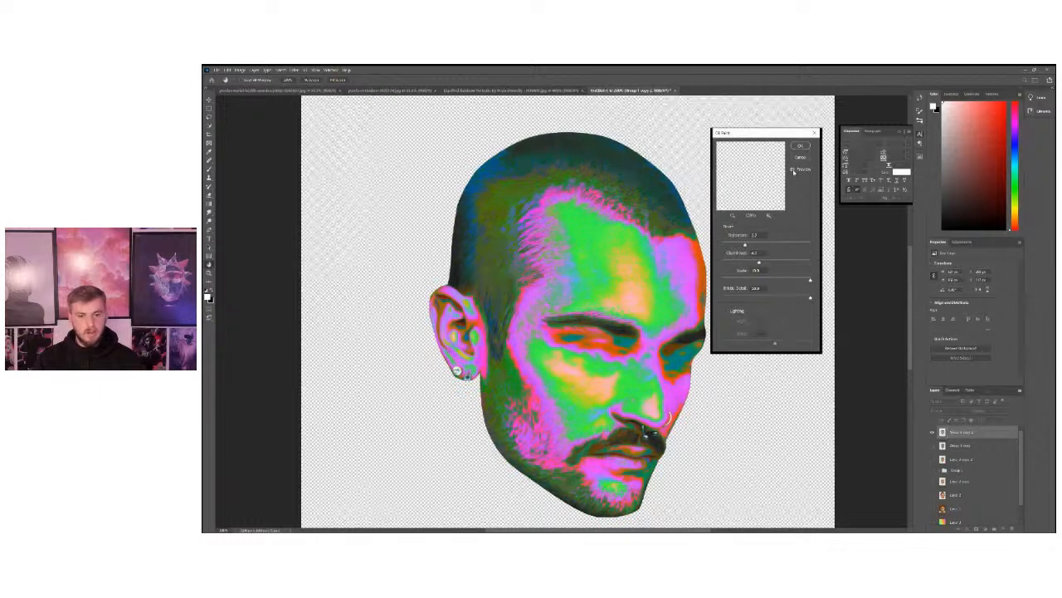
left_click(794, 171)
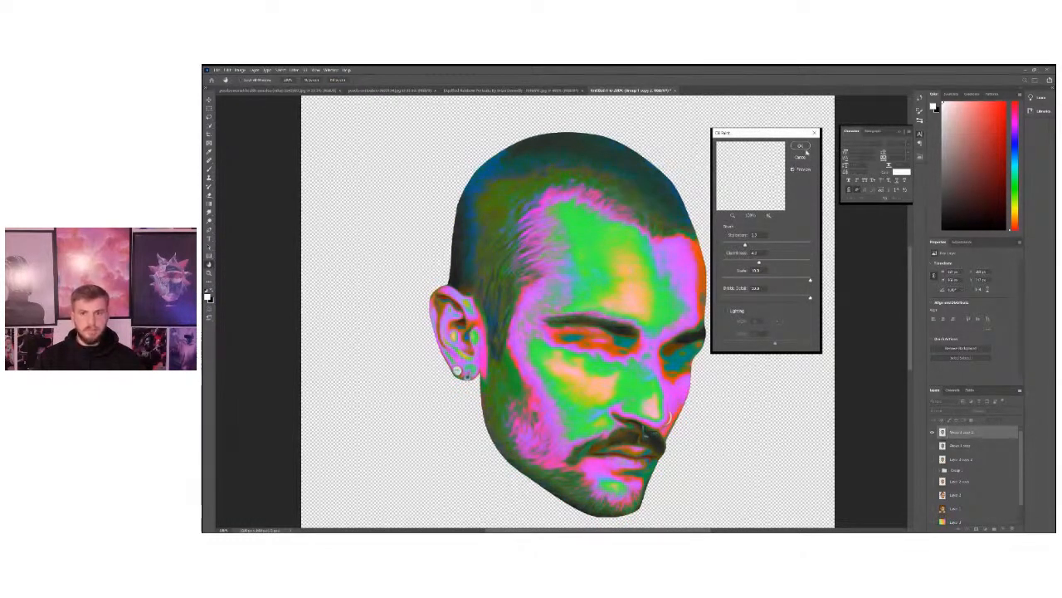
left_click(804, 149)
Check the oil-painted head at full-canvas size and duplicate its layer.
key("ctrl+minus")
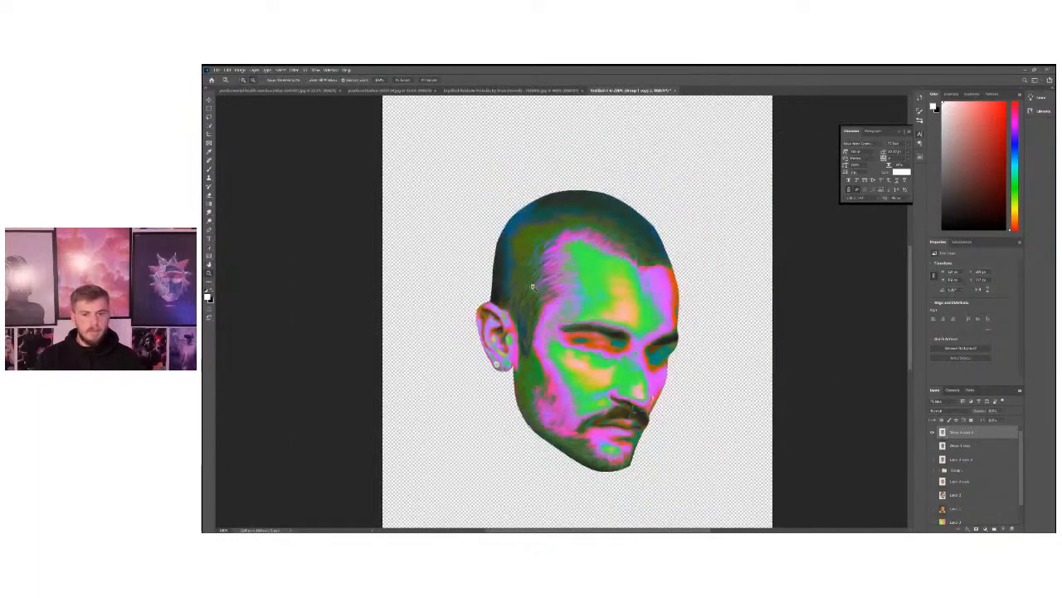
left_click(532, 286, "alt")
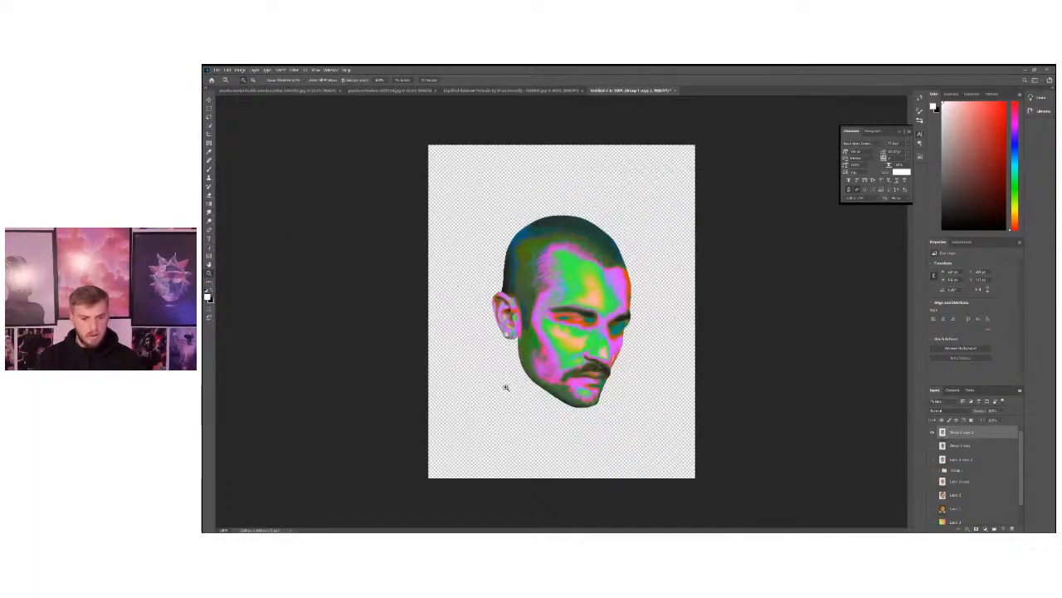
left_click(527, 386)
left_click(657, 379, "alt")
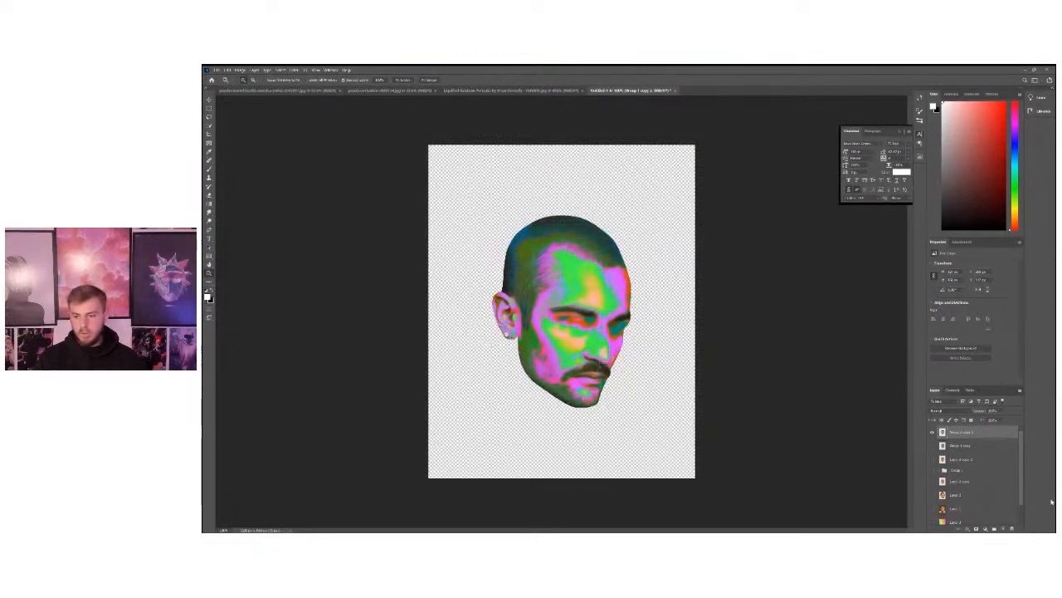
key("ctrl+j")
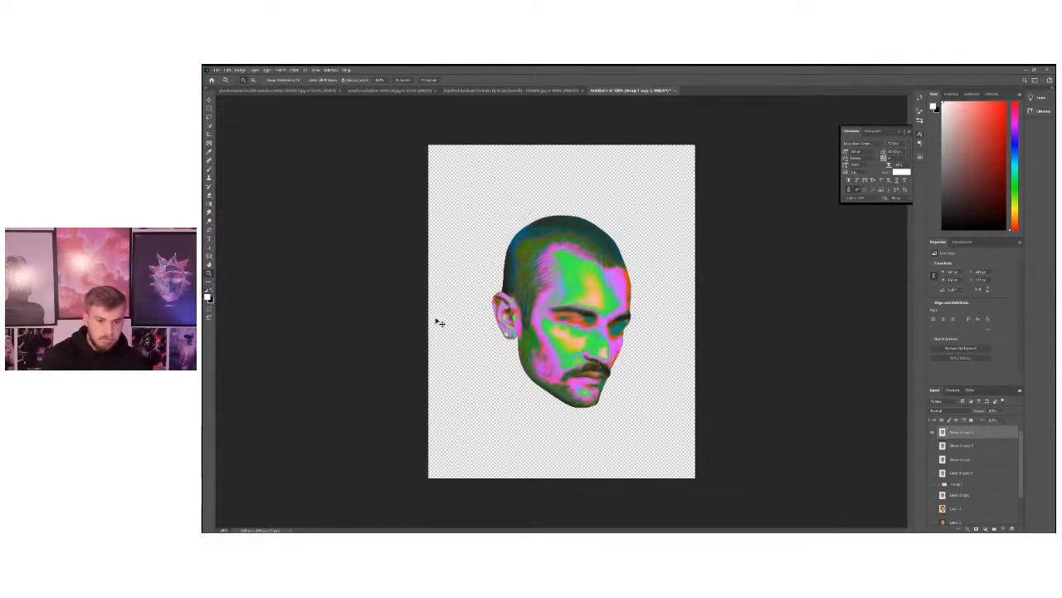
Try a slight positive hue shift and reduced saturation on the duplicated head with Hue/Saturation, and discard the adjustment.
key("ctrl+u")
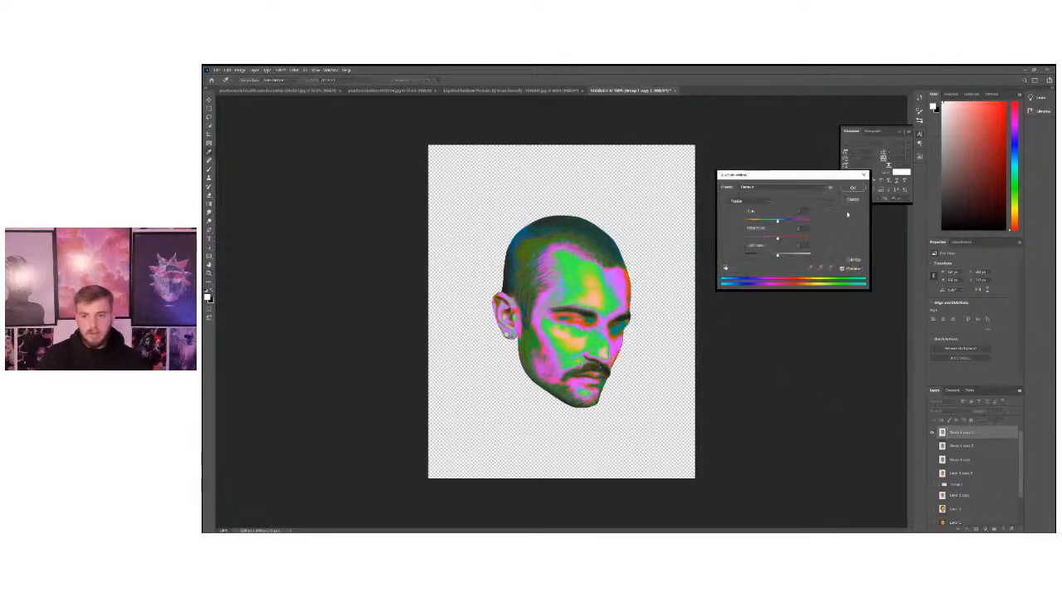
left_click(854, 200)
left_click(239, 69)
mouse_move(249, 86)
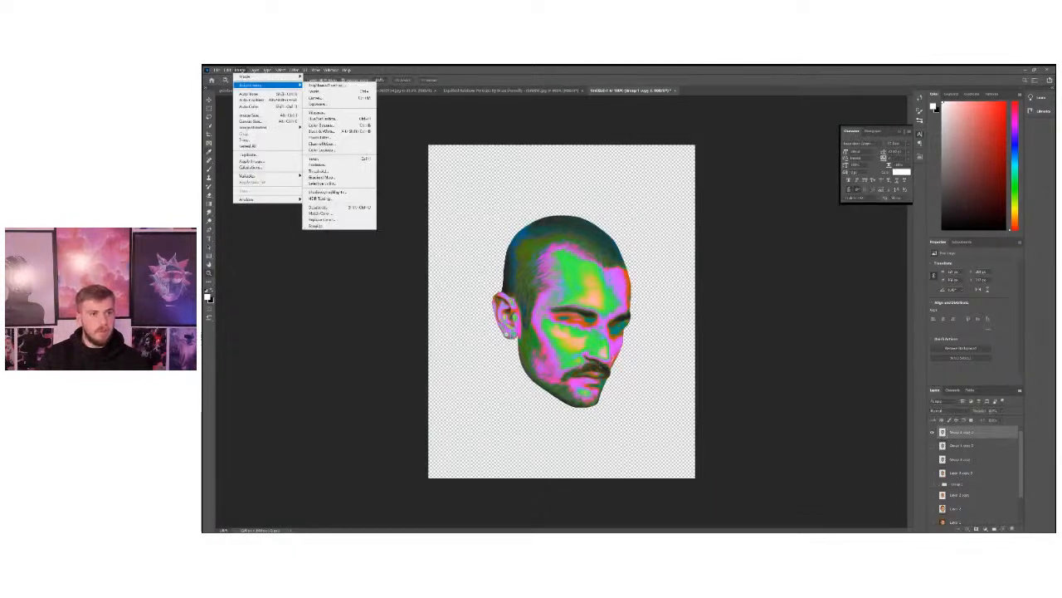
left_click(390, 128)
left_click(240, 69)
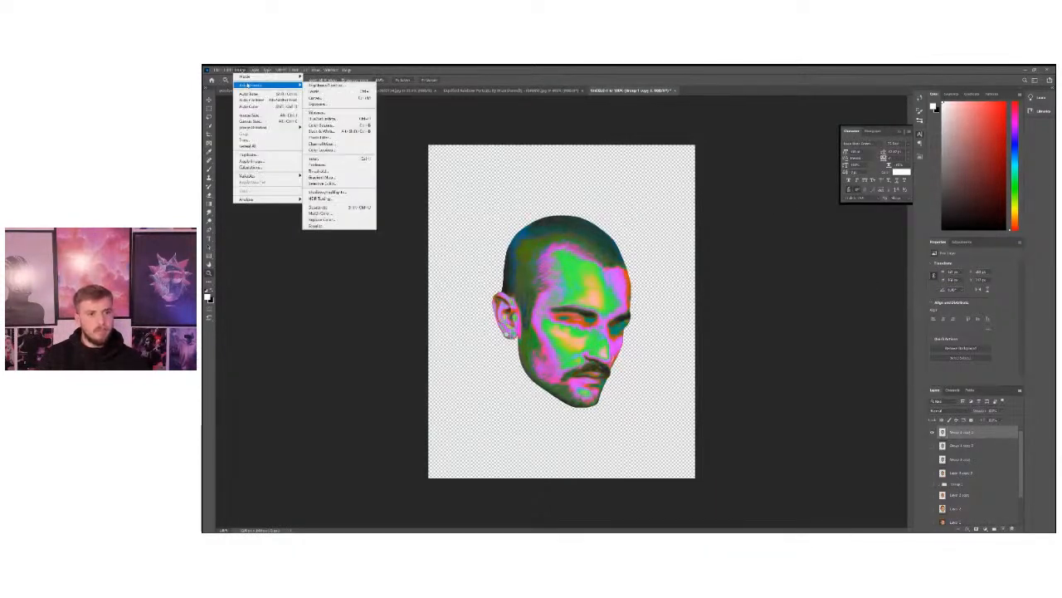
left_click(327, 119)
mouse_move(779, 223)
left_mouse_down()
mouse_move(765, 222)
mouse_move(781, 222)
left_mouse_up()
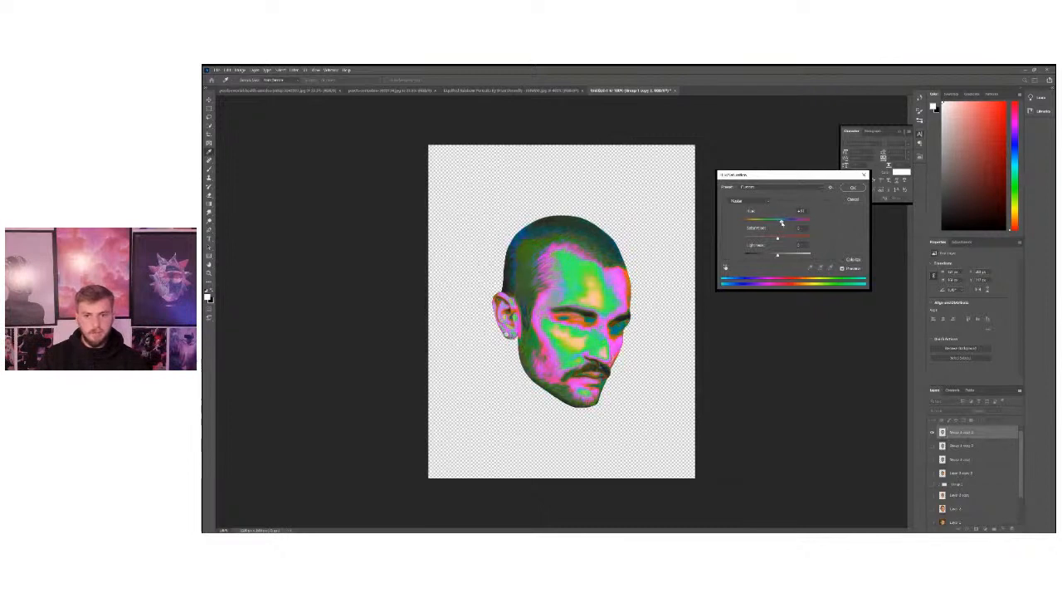
left_click_drag(778, 238, 770, 238)
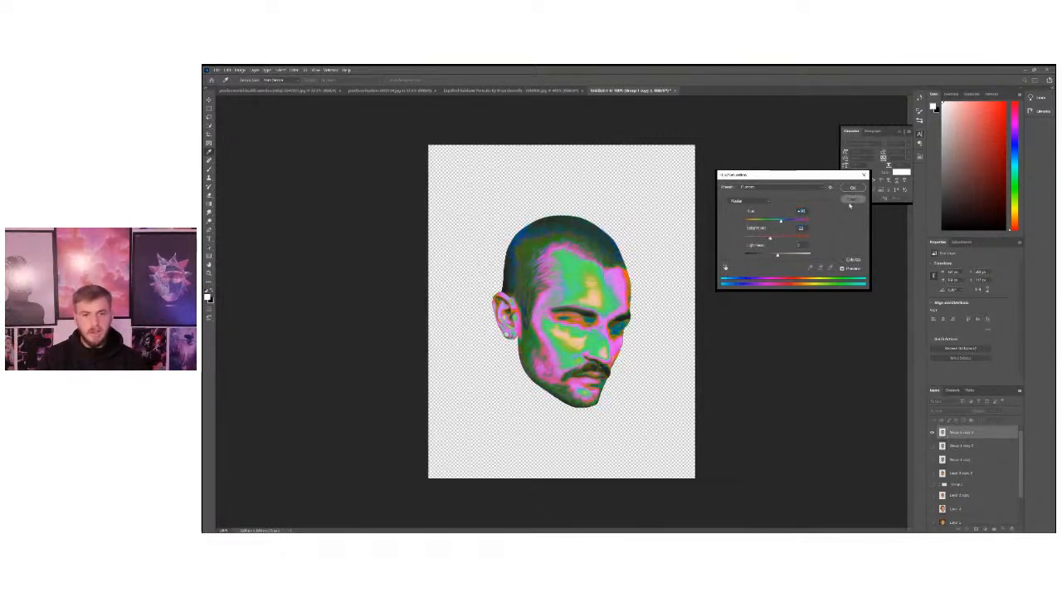
left_click(851, 201)
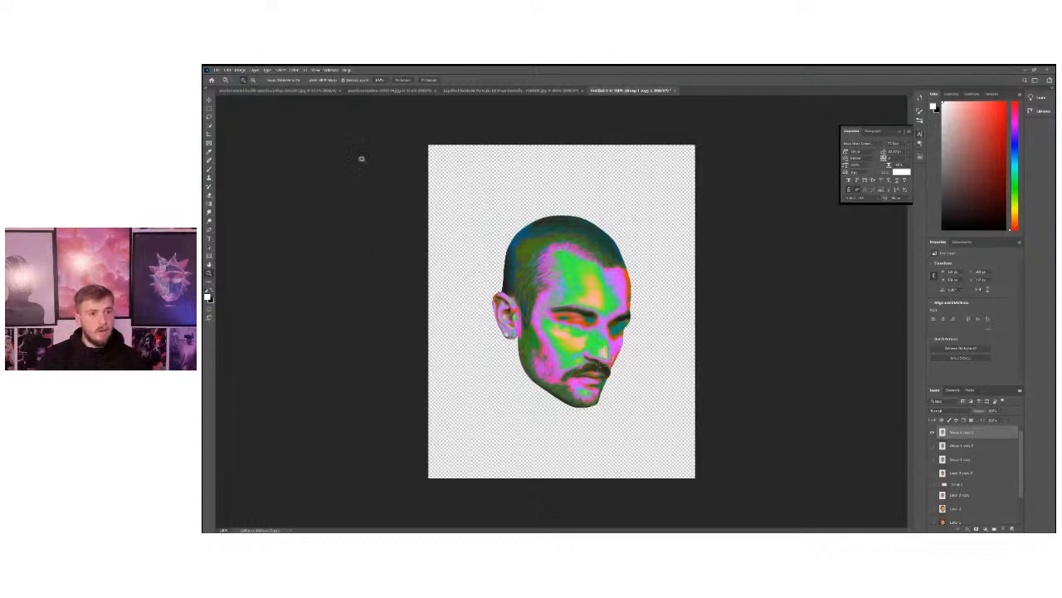
Start the Liquify filter on the duplicated oil-painted head.
left_click(295, 70)
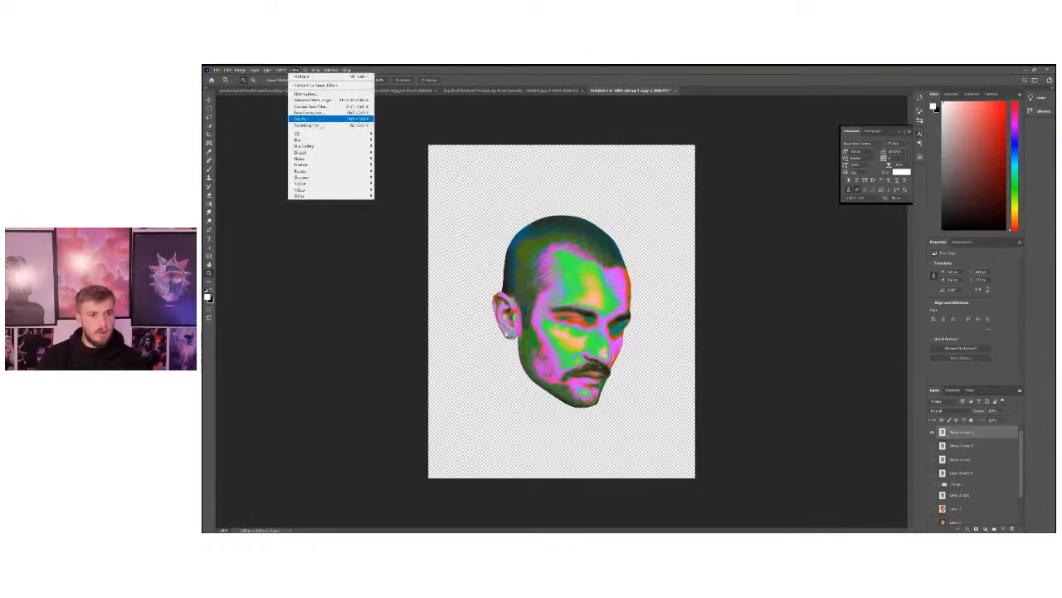
left_click(282, 71)
left_click(295, 71)
left_click(294, 70)
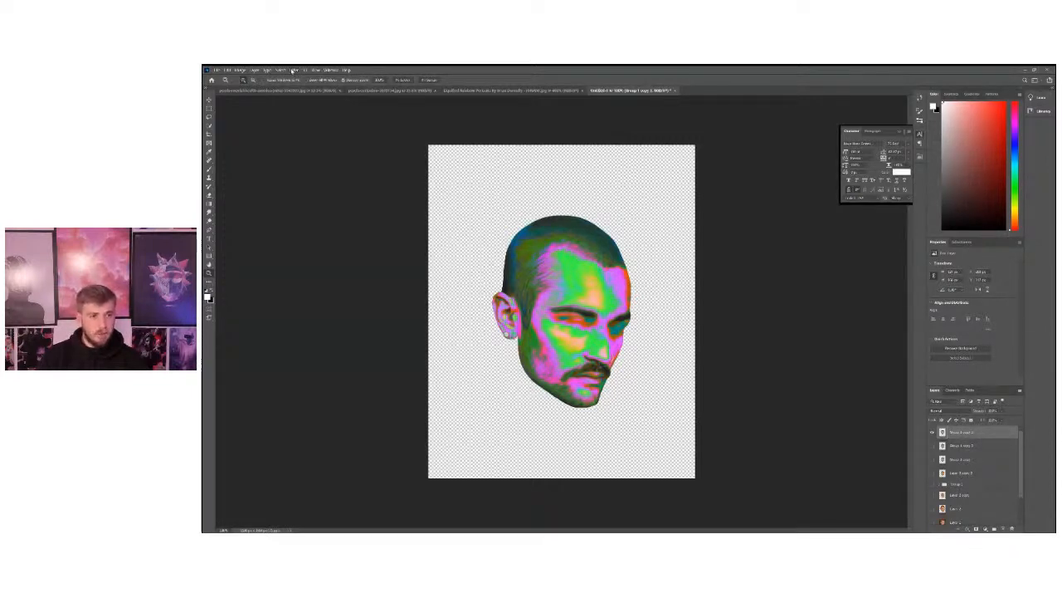
left_click(294, 71)
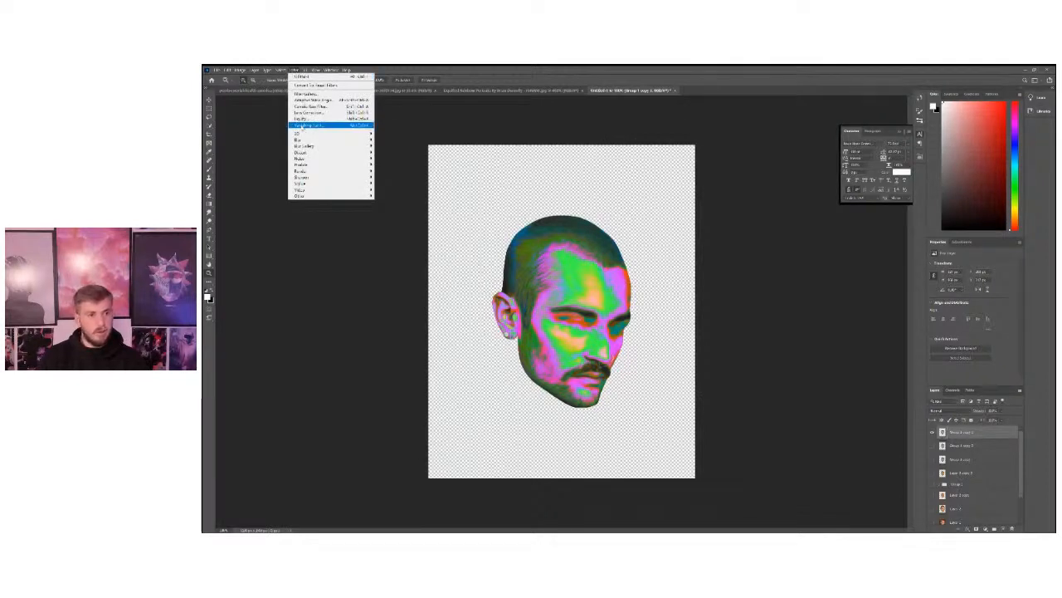
left_click(301, 120)
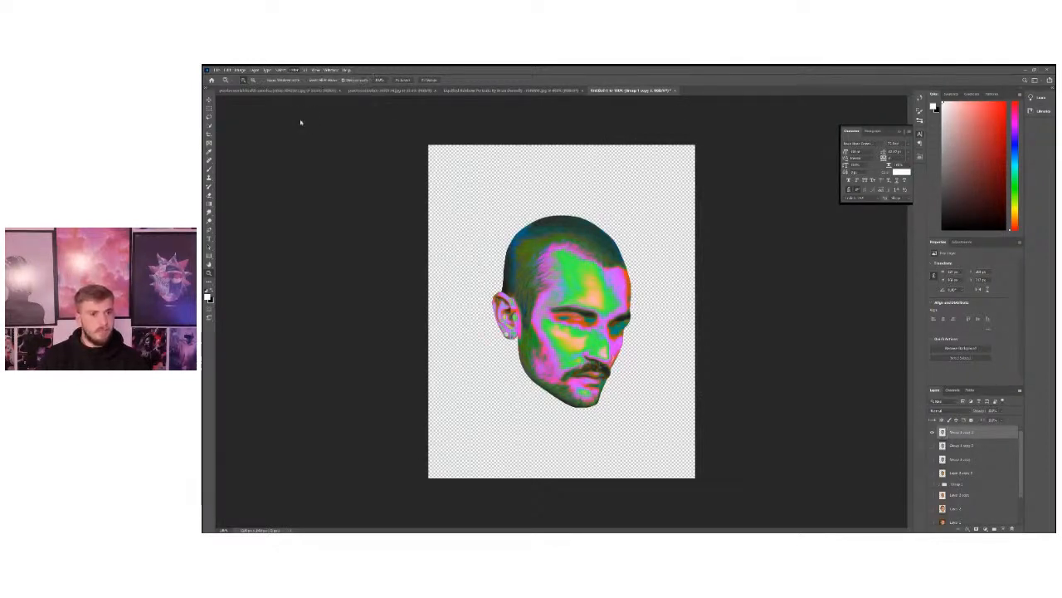
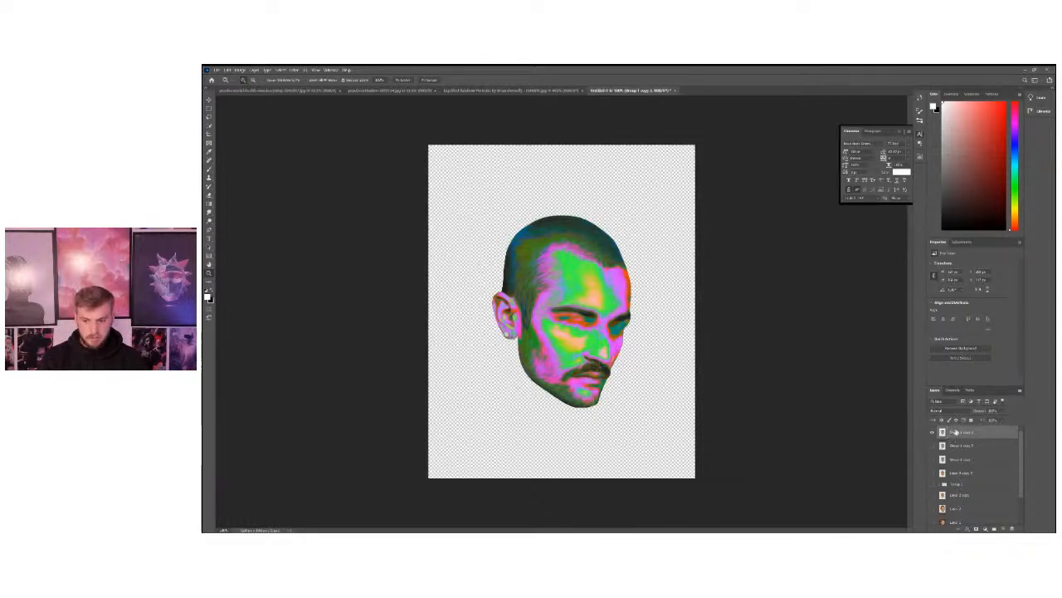
Start a Color Range selection on the duplicated head, sampling the pink at the forehead's edge and trying different fuzziness levels.
left_click(282, 69)
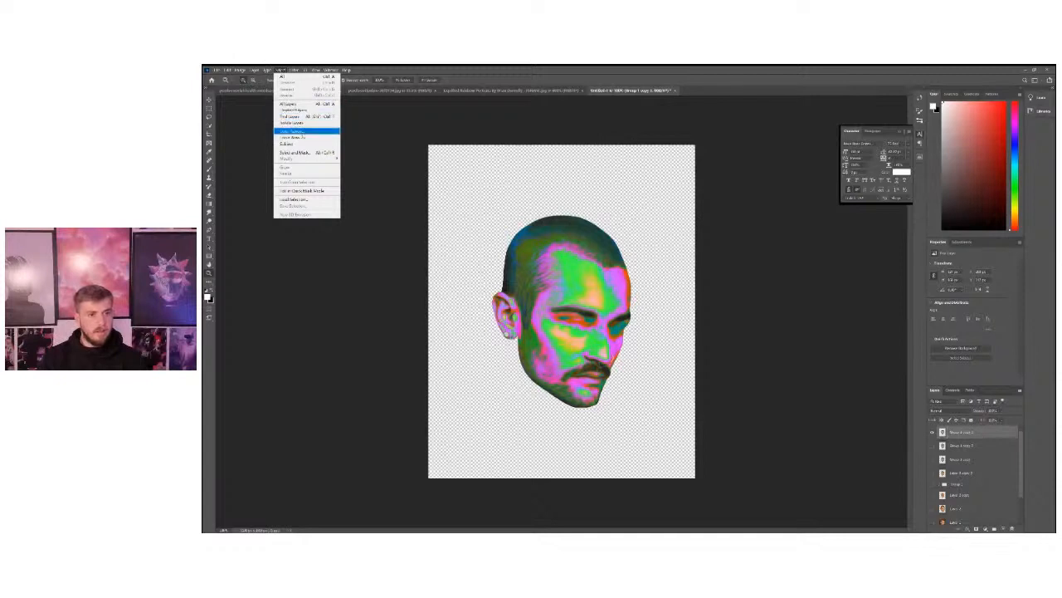
left_click(292, 131)
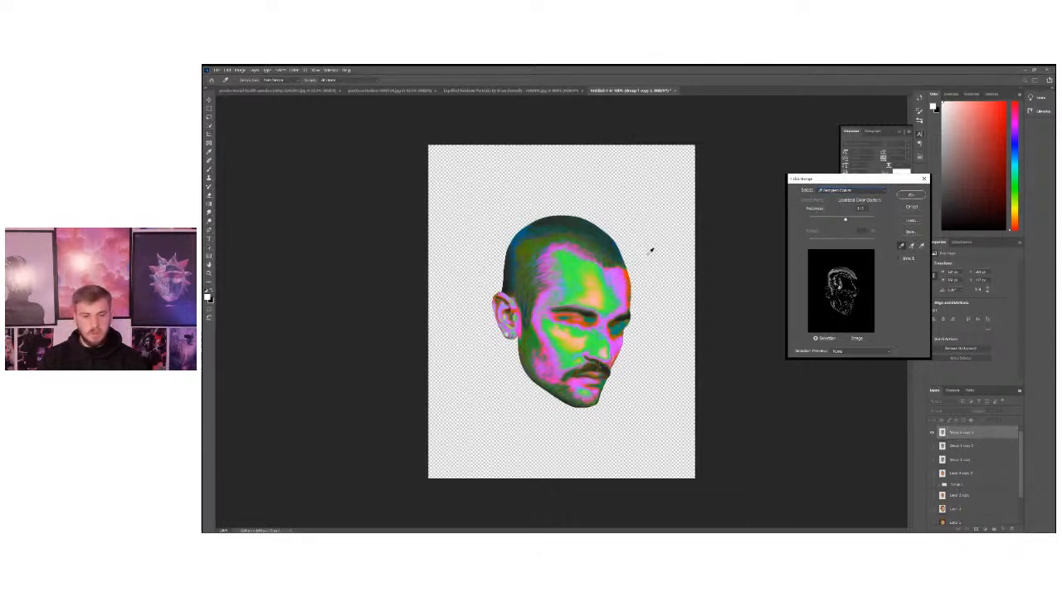
left_click(621, 278)
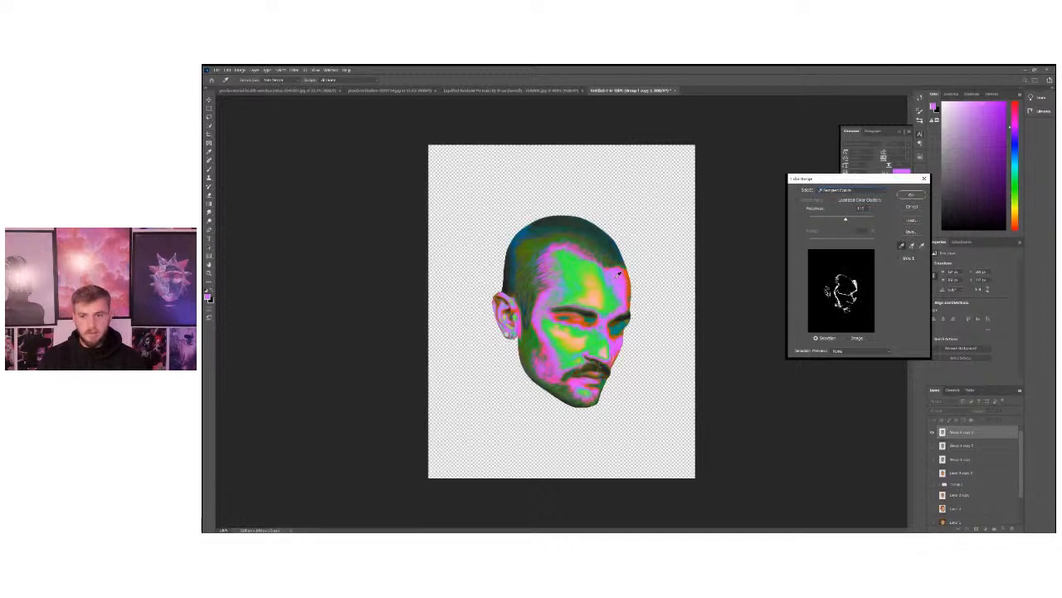
left_click_drag(846, 219, 838, 219)
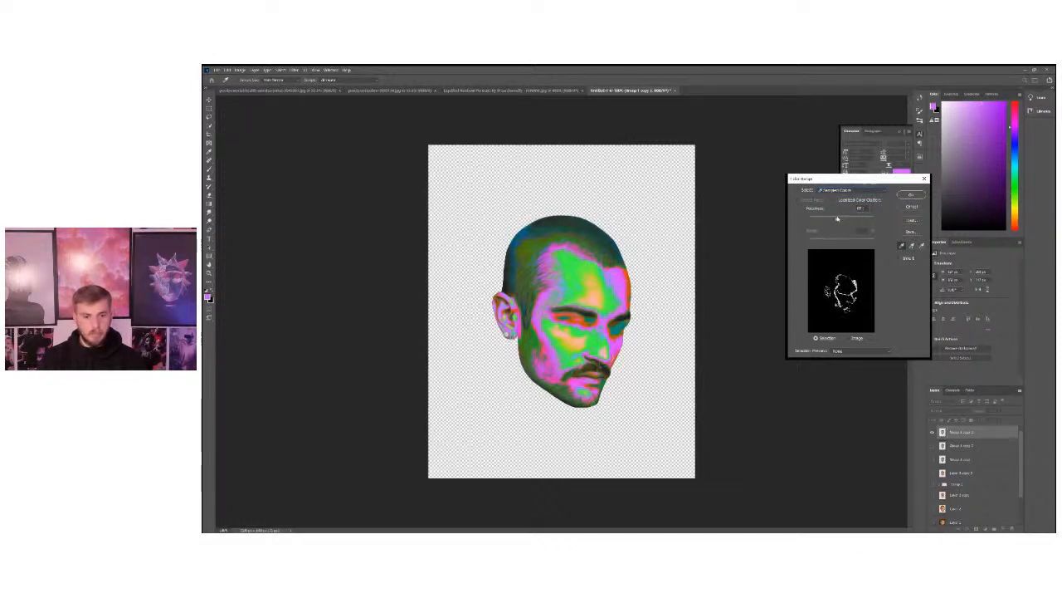
left_click(622, 274)
left_click_drag(837, 220, 863, 221)
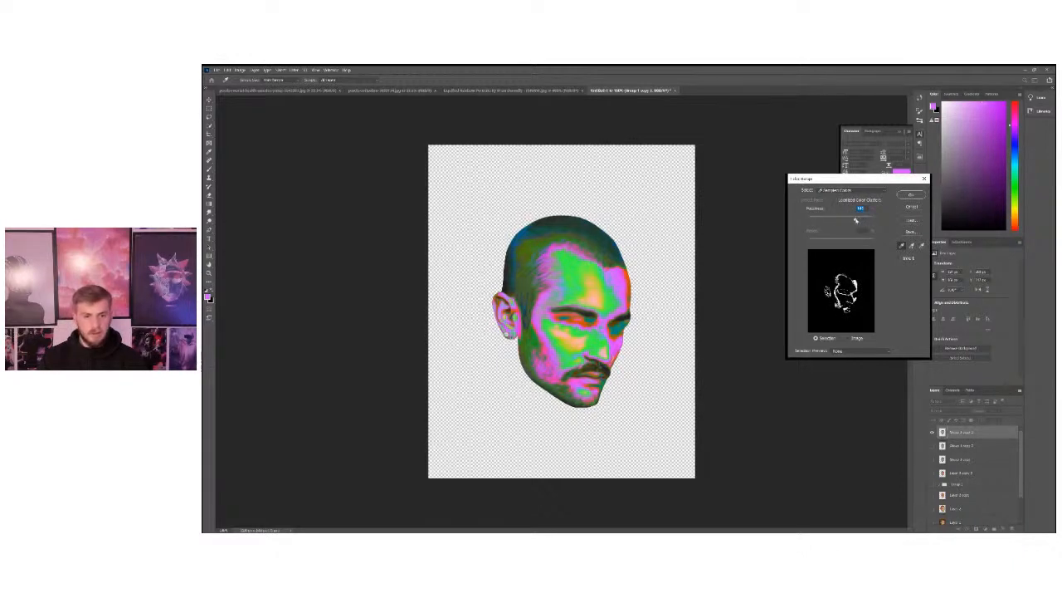
Try sampling other pink areas of the face and the green hairline for the Color Range selection, lowering the fuzziness.
left_click(623, 344)
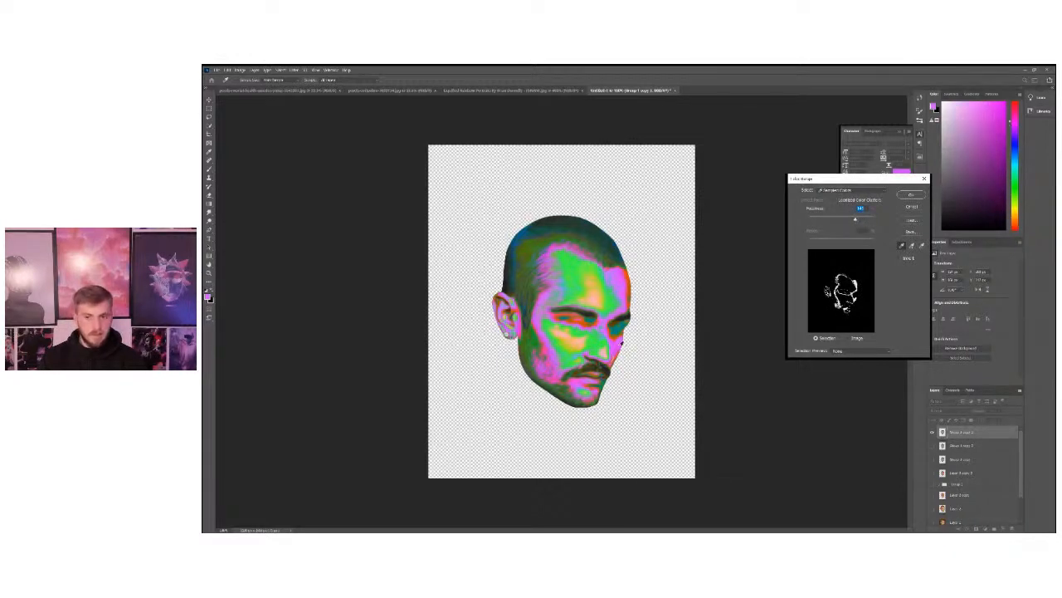
left_click(549, 323)
left_click(548, 287)
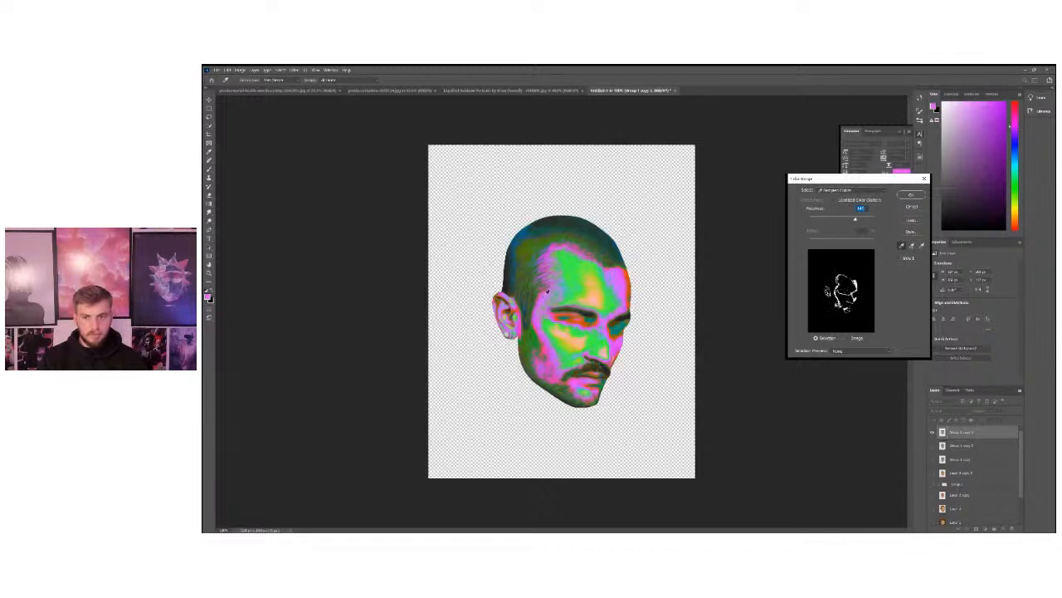
left_click(547, 241)
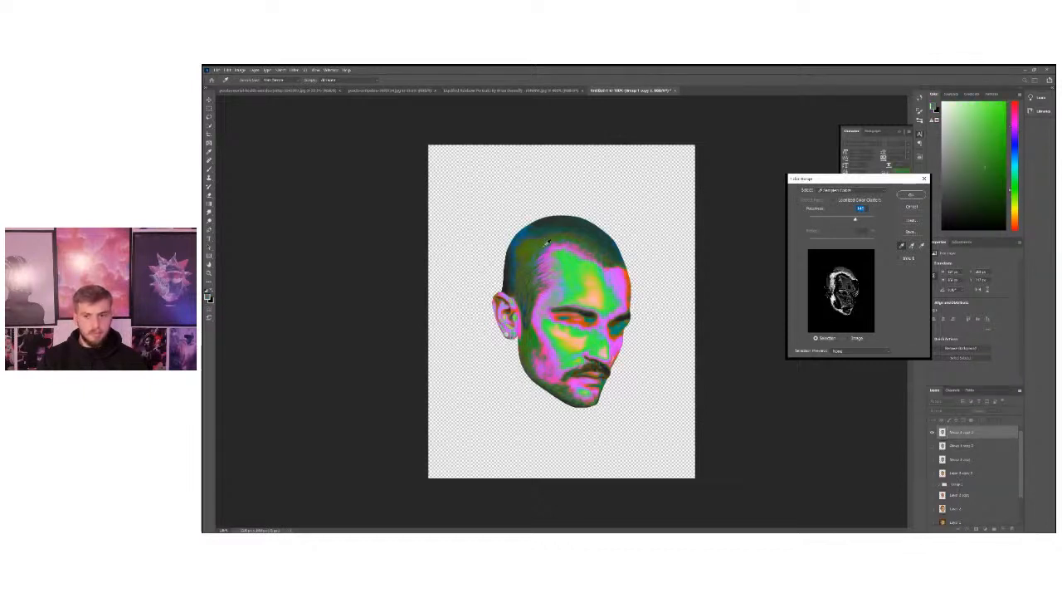
left_click_drag(840, 222, 833, 219)
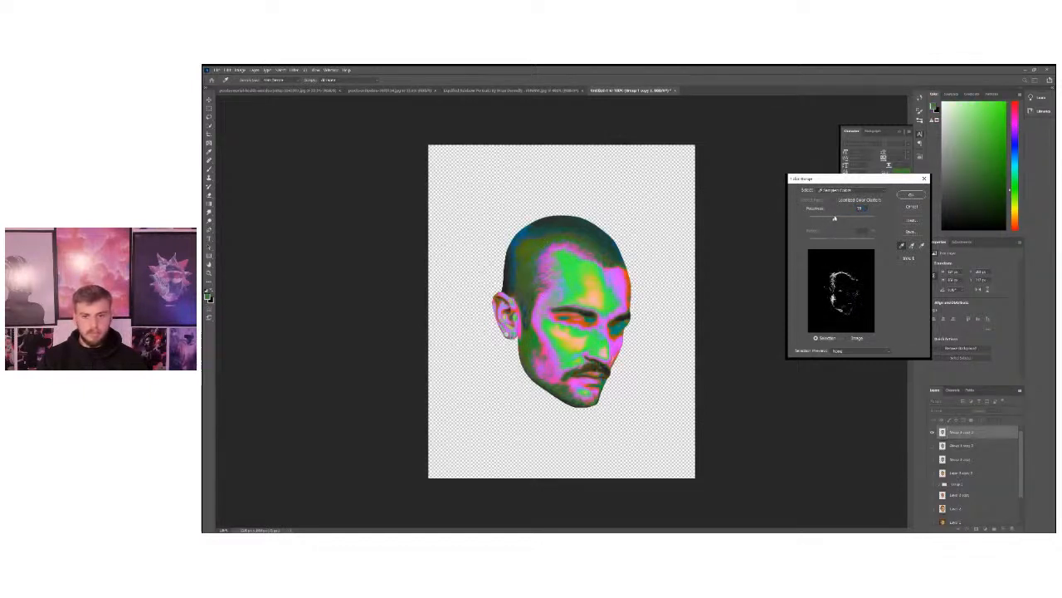
Select the pink and magenta areas of the face by sampling the cheek in Color Range and raising the fuzziness.
left_click(548, 353)
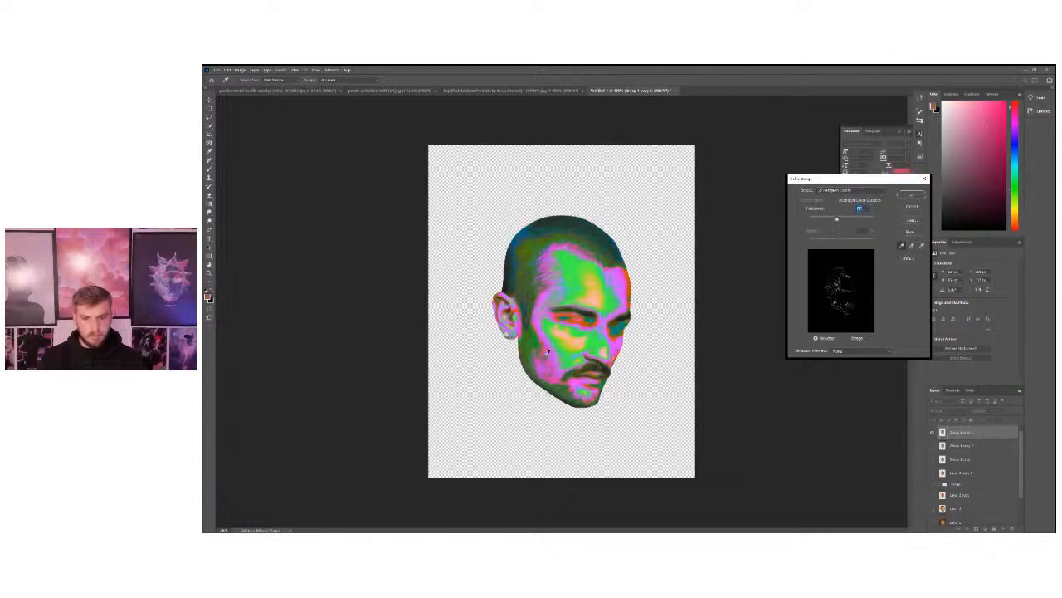
left_click(548, 352)
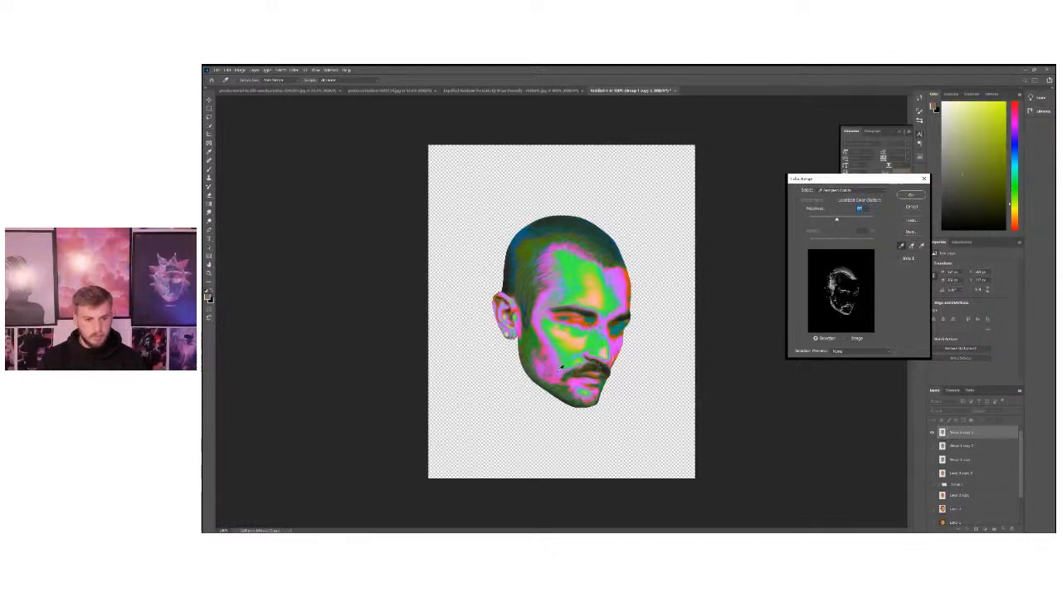
left_click(560, 357)
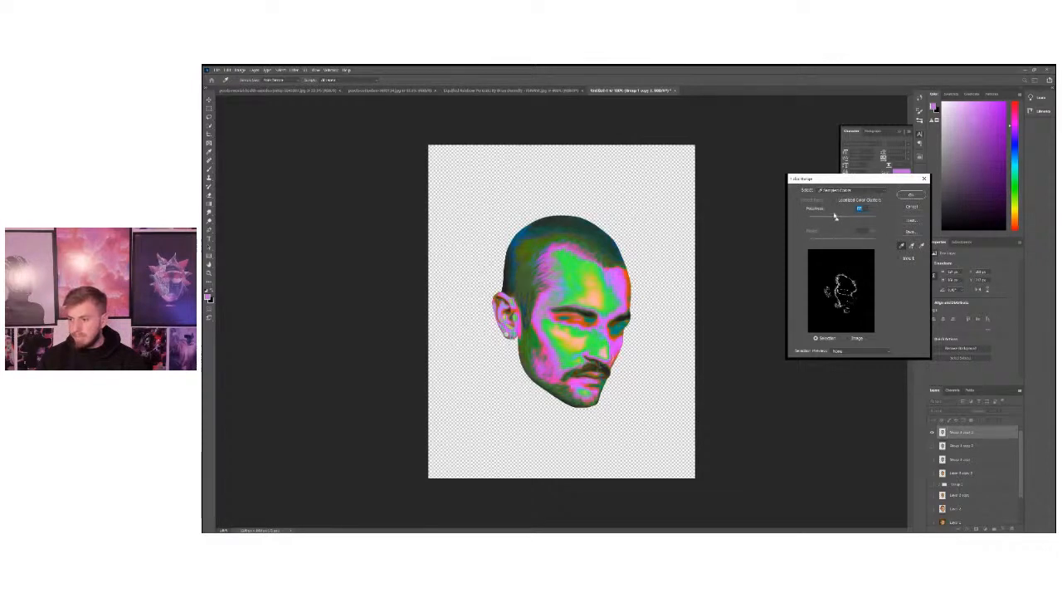
left_click_drag(836, 216, 850, 220)
left_click(911, 195)
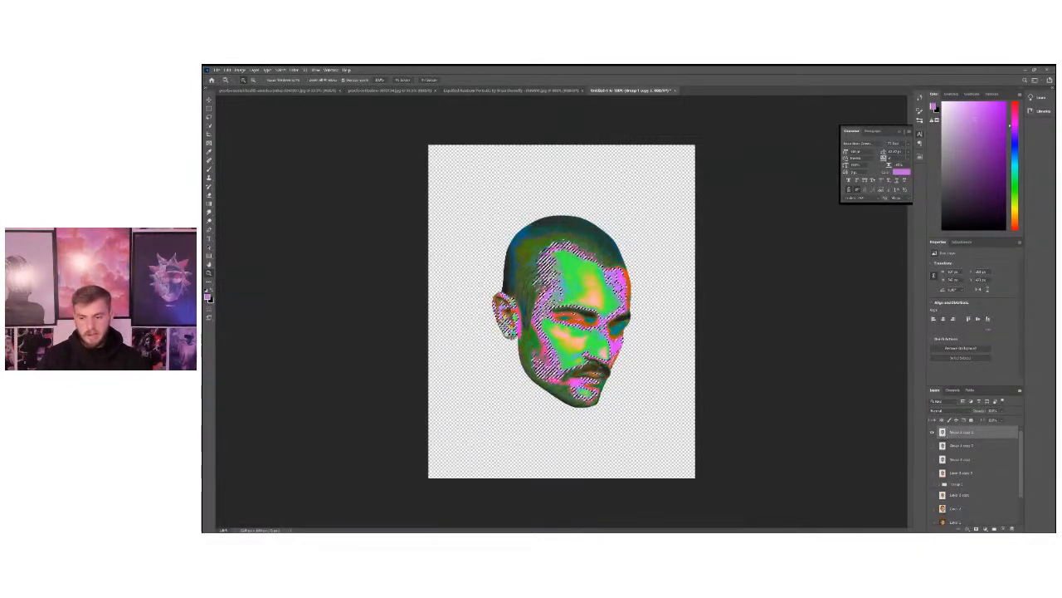
Fill the selected areas on a new layer with a vertical rainbow gradient across the head, and clear the selection.
left_click(1003, 529)
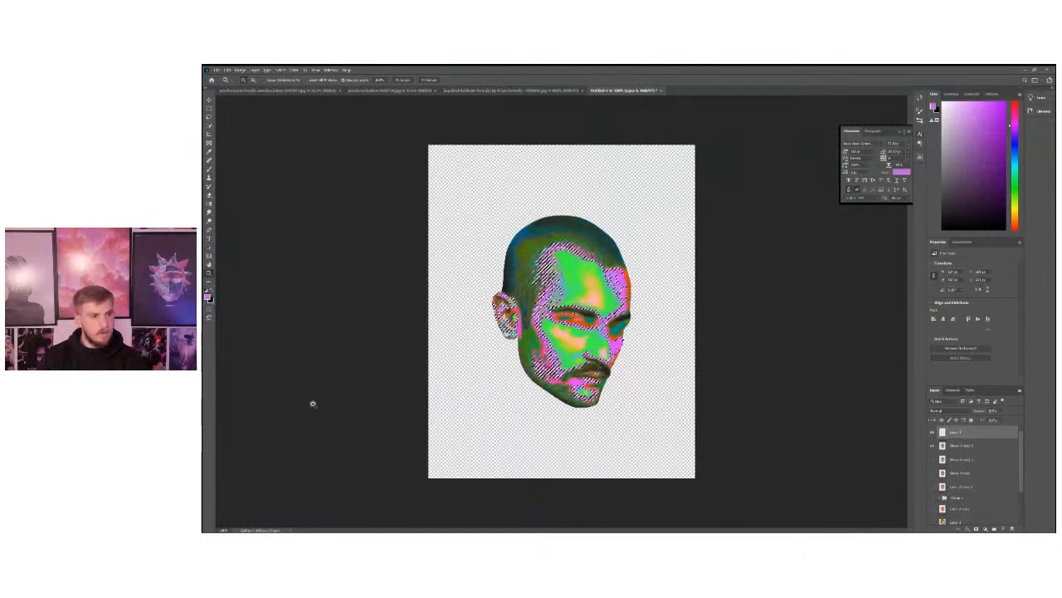
left_click(209, 205)
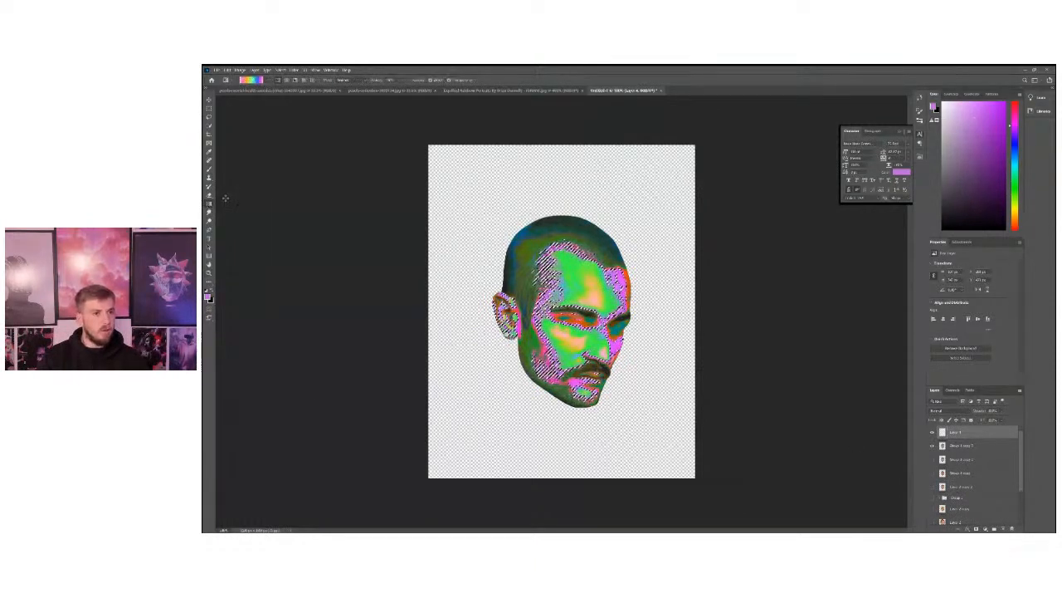
left_click(264, 80)
left_click_drag(281, 98, 281, 119)
left_click(219, 127)
left_click(544, 226)
left_click_drag(563, 430, 563, 415)
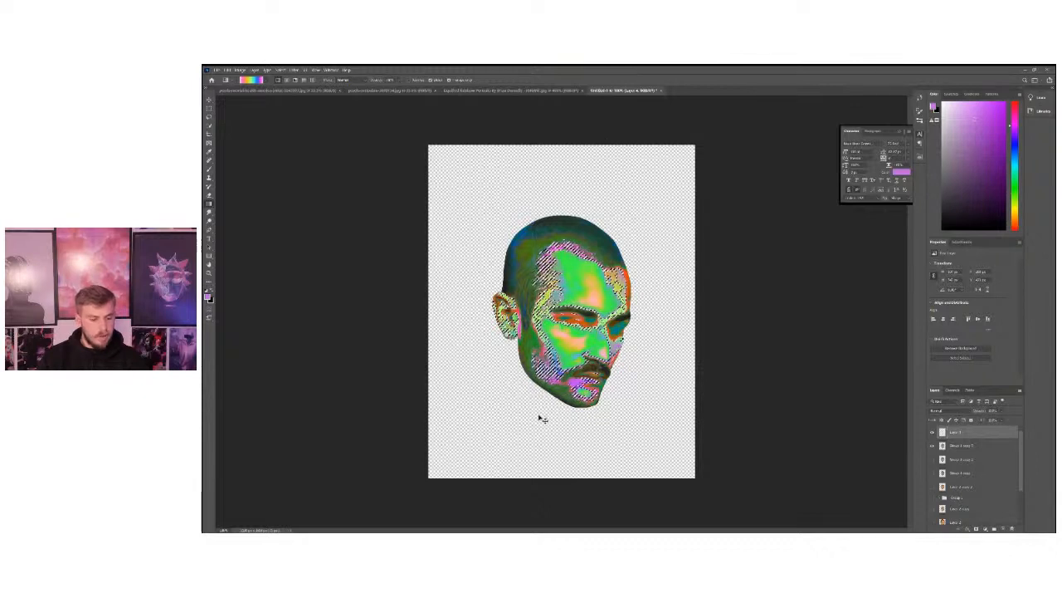
key("ctrl+d")
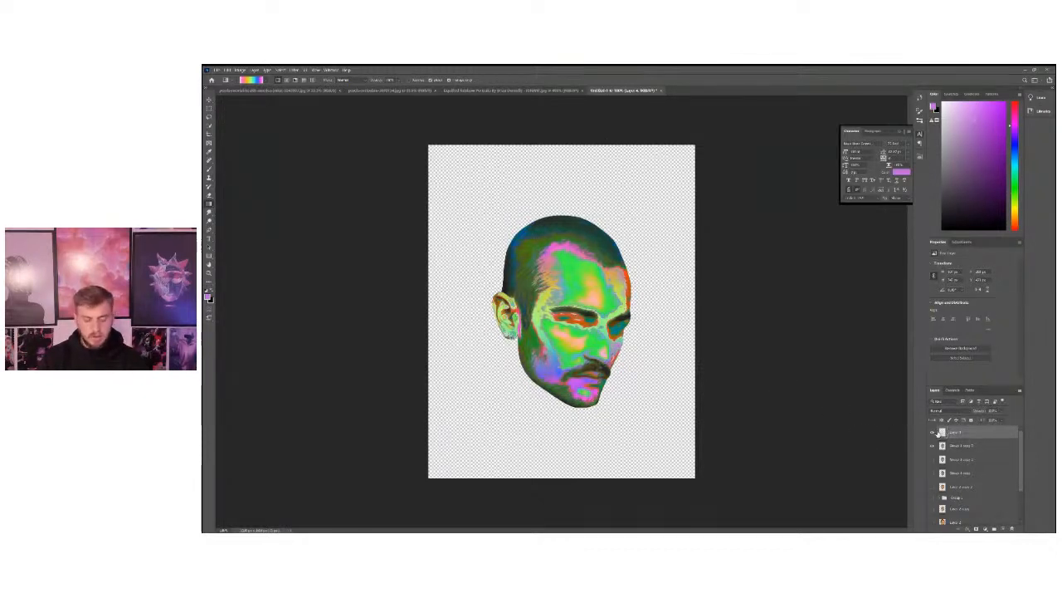
Apply Hue/Saturation to the gradient layer with a strong negative hue shift and maximum saturation.
key("ctrl+u")
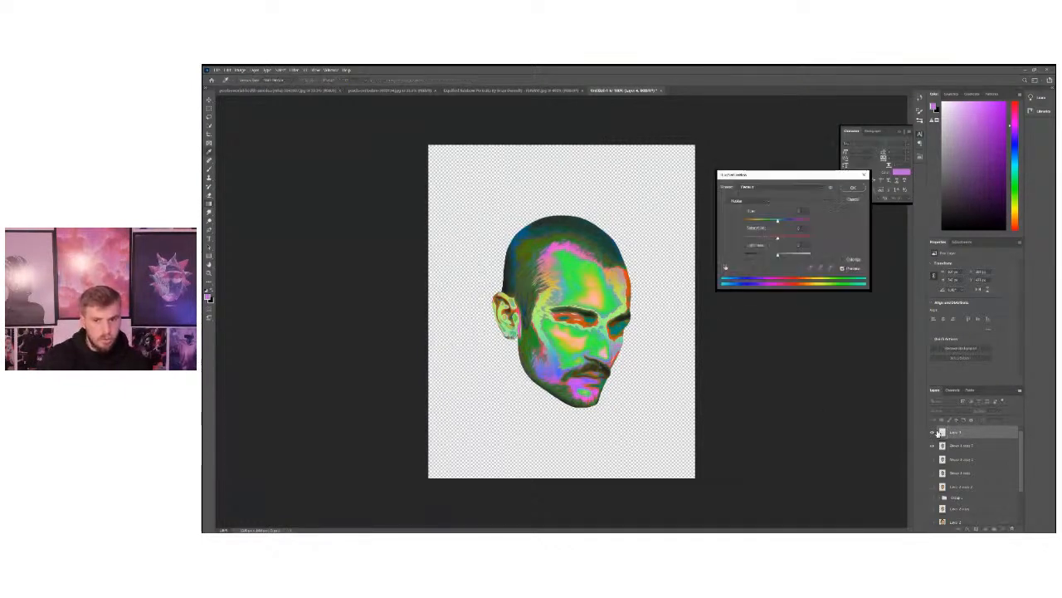
left_click_drag(756, 175, 741, 177)
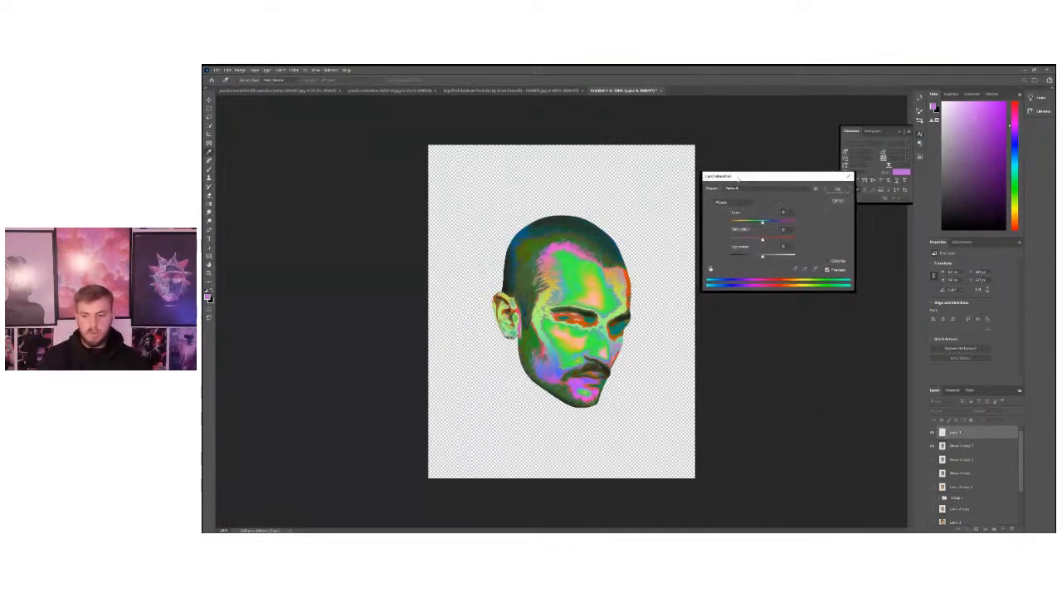
left_click_drag(763, 239, 743, 230)
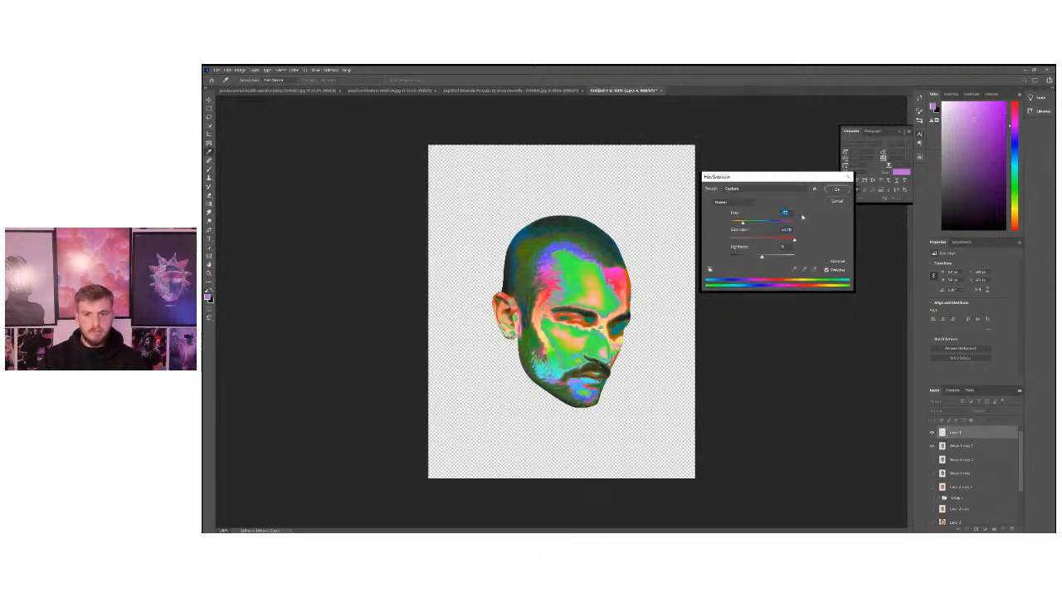
left_click(837, 189)
Compare the head with and without the recoloured gradient layer, leaving the layer switched on.
left_click(209, 274)
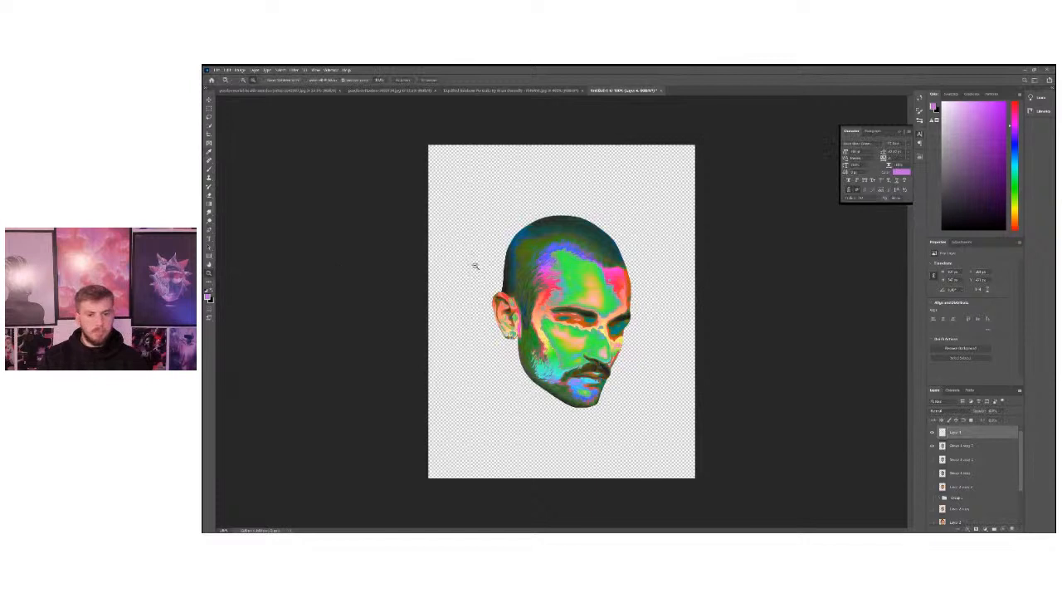
left_click(475, 265, "alt")
left_click(513, 300)
left_click(932, 433)
left_click(932, 434)
left_click(932, 433)
left_click(933, 433)
left_click(932, 433)
left_click(933, 434)
double_click(940, 432)
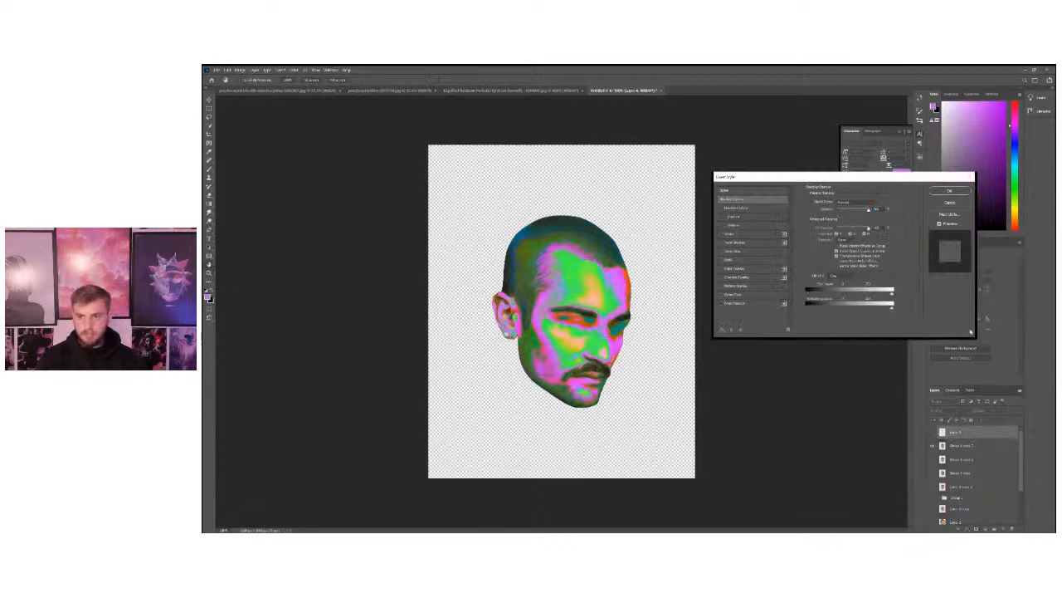
left_click(949, 205)
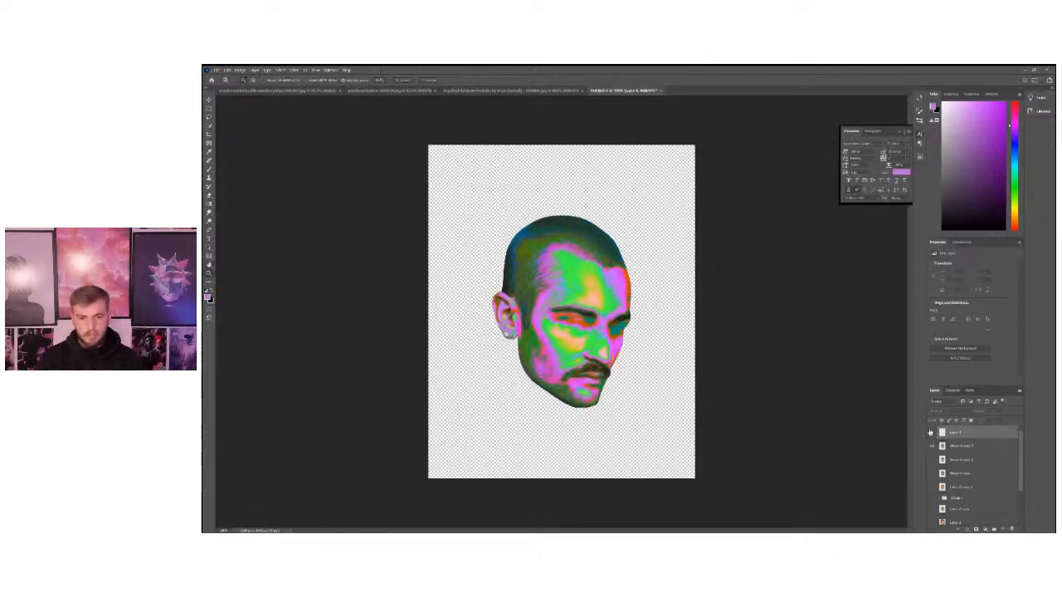
left_click(932, 433)
left_click(932, 433)
left_click(932, 433)
left_click(932, 433)
left_click(932, 433)
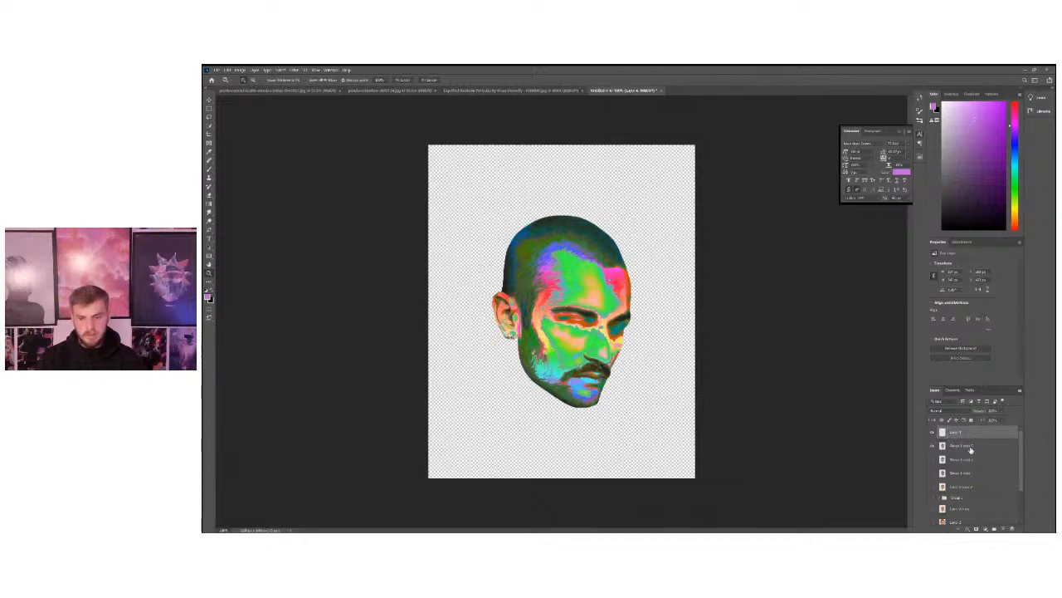
scroll(1024, 462, "down", 1)
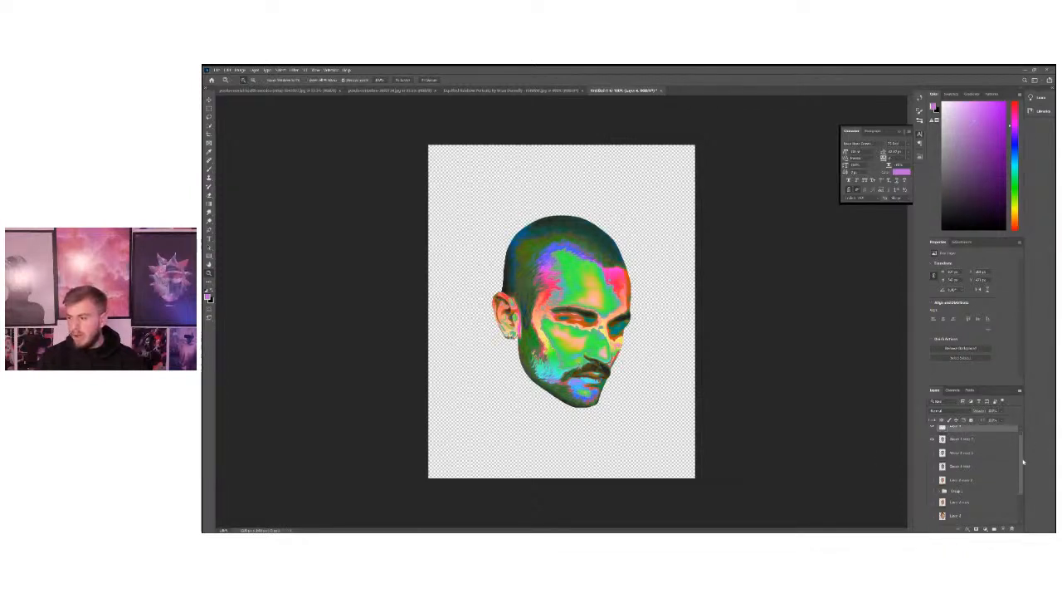
scroll(1025, 462, "down", 3)
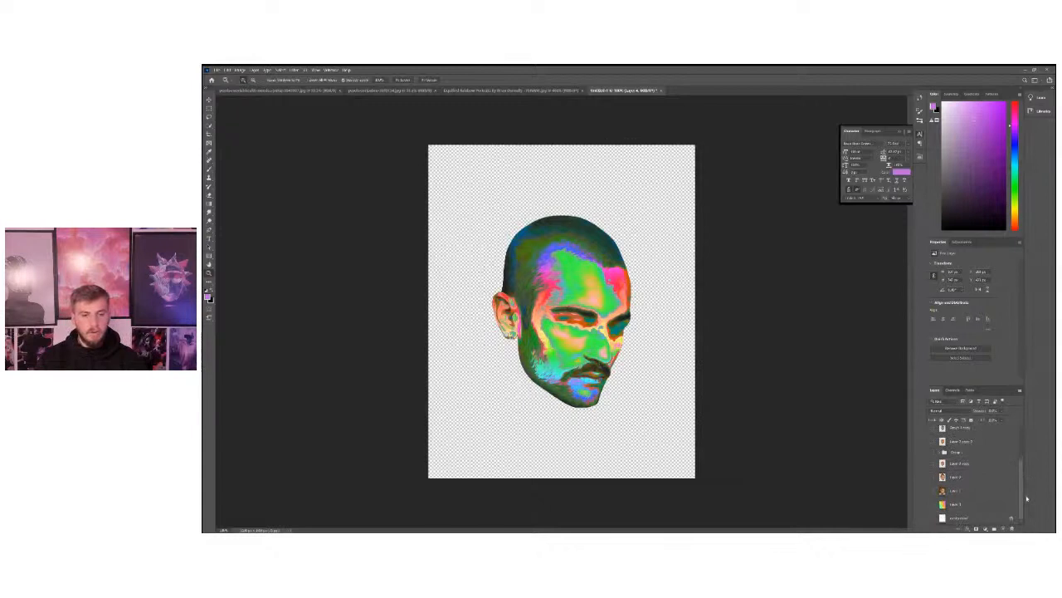
key("ctrl+shift+alt+n")
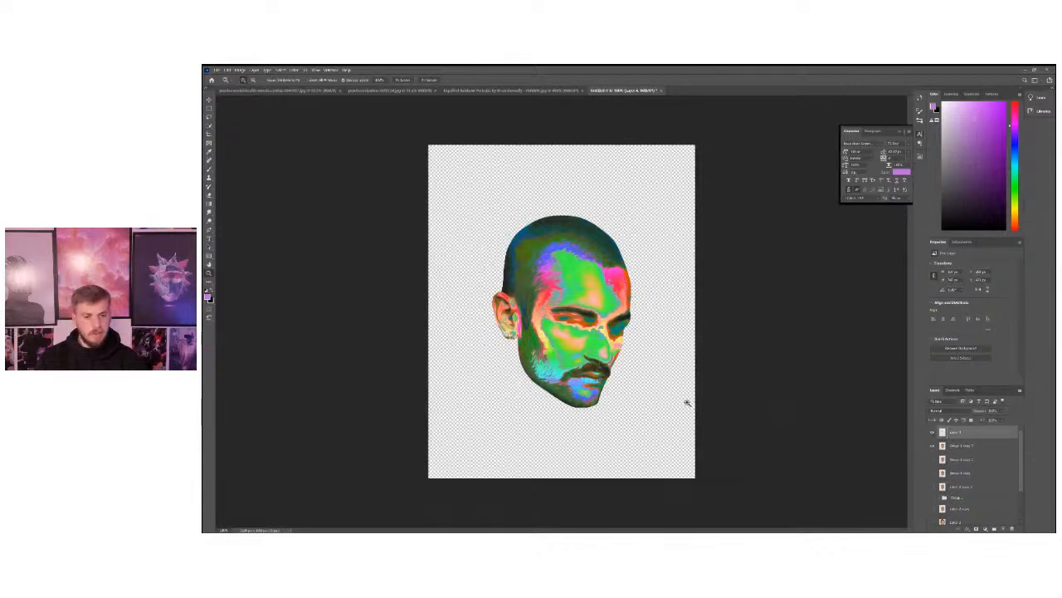
Start saving the document under a new name on the computer and go up to the parent folder.
left_click(215, 71)
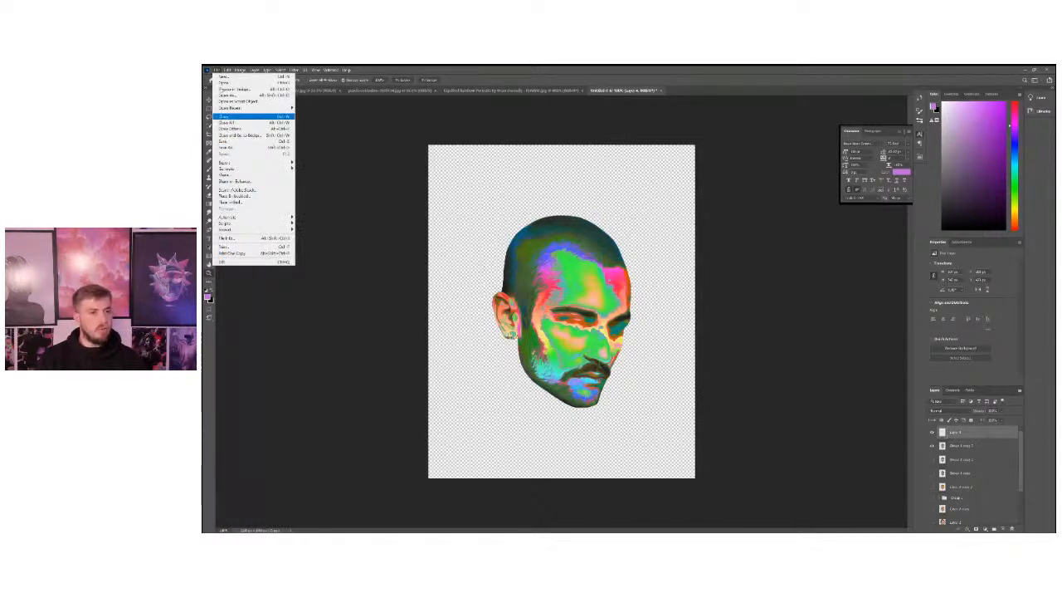
left_click(233, 150)
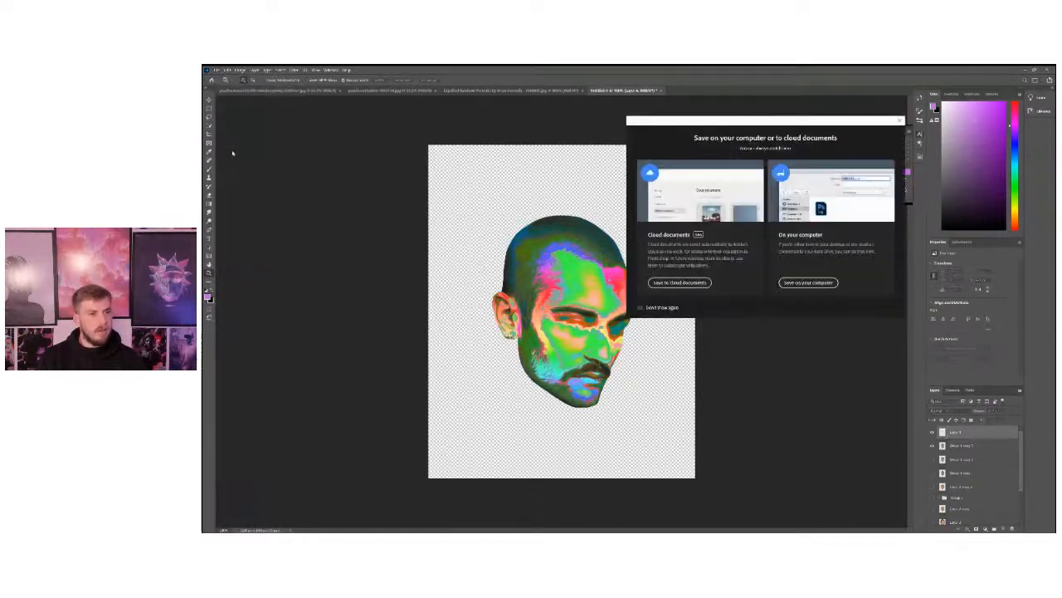
left_click(807, 283)
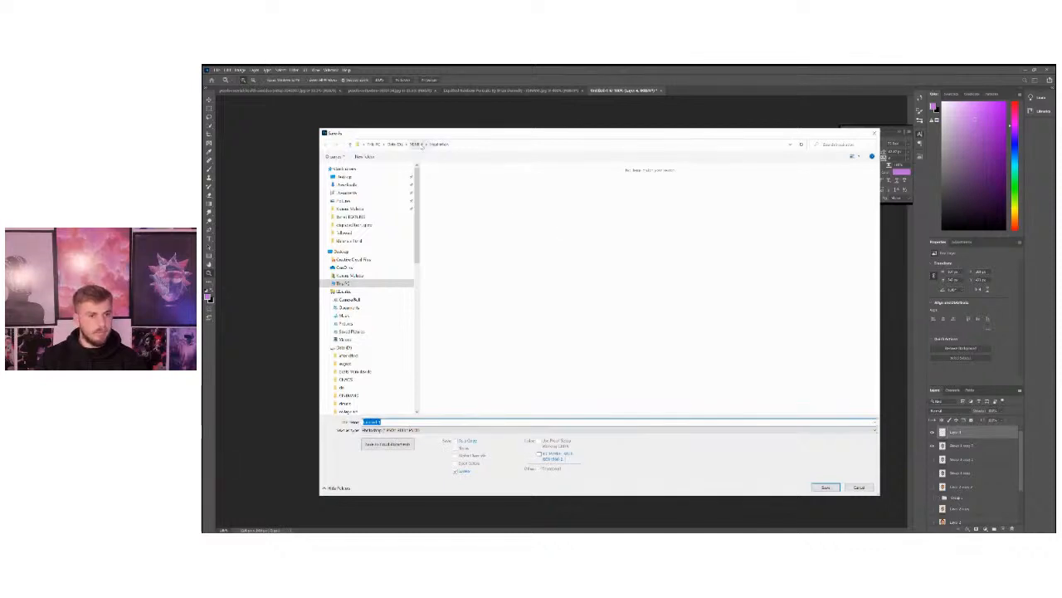
left_click(415, 144)
Create a new folder in the parent directory, name it, and open it as the save location.
right_click(673, 371)
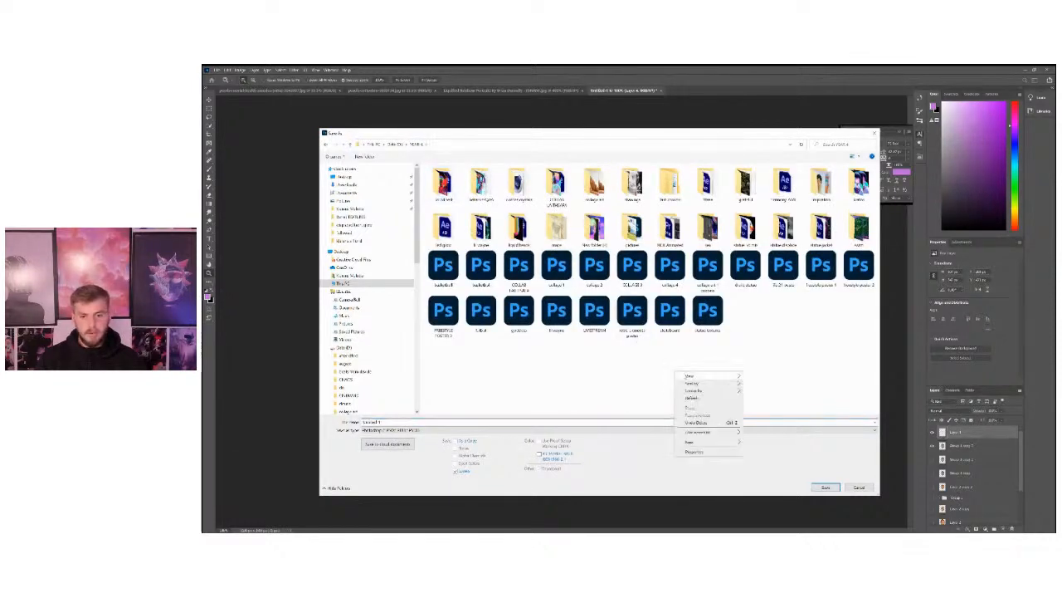
mouse_move(720, 441)
left_click(780, 443)
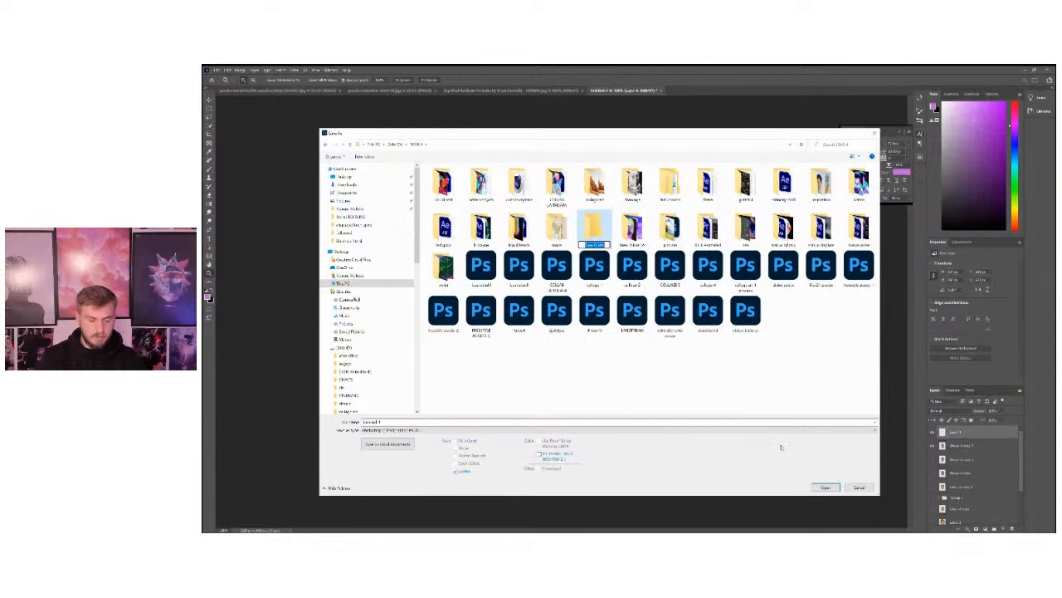
type("fav")
key("Return")
key("Return")
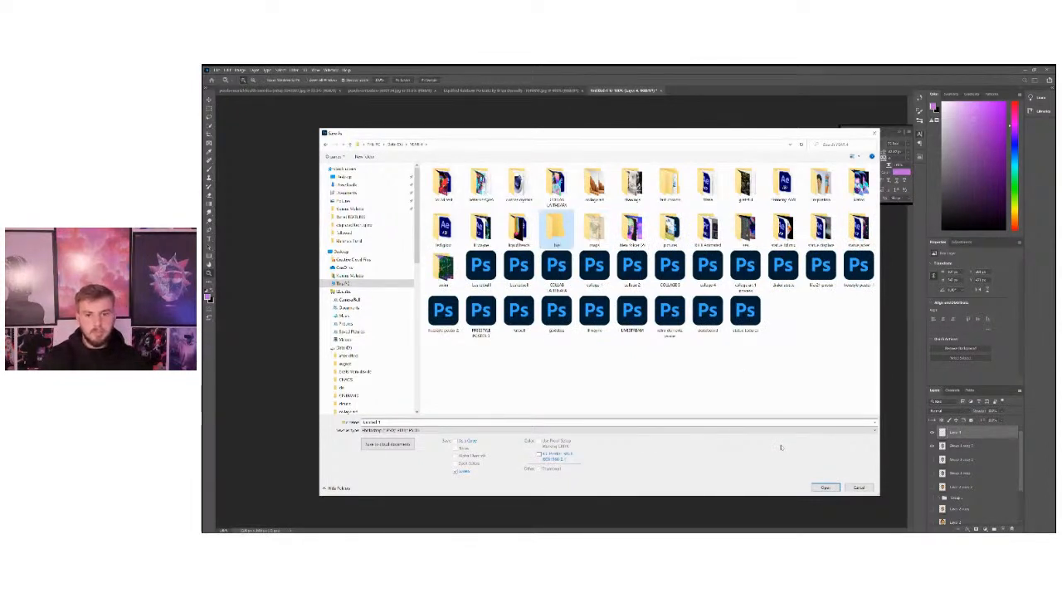
Name the file "picture", choose PNG as the format and save it in the new folder.
left_click(437, 421)
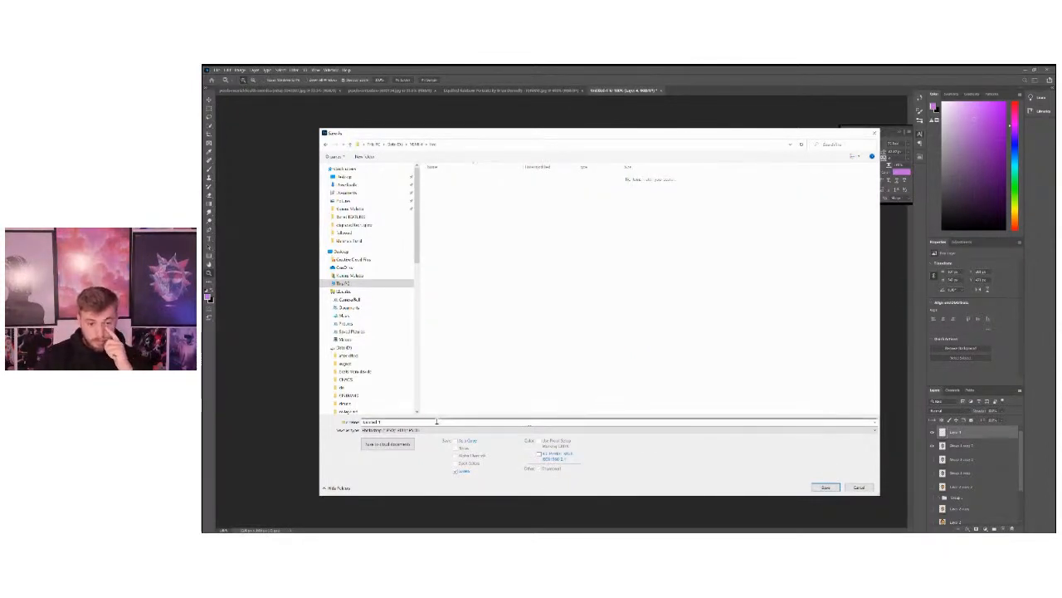
type("aortrait")
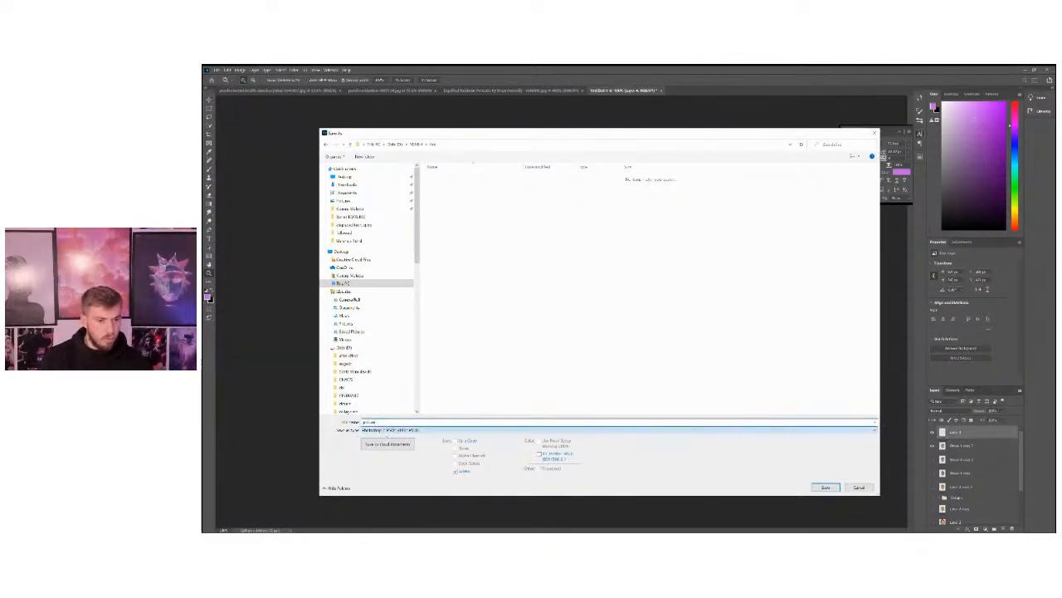
left_click(481, 367)
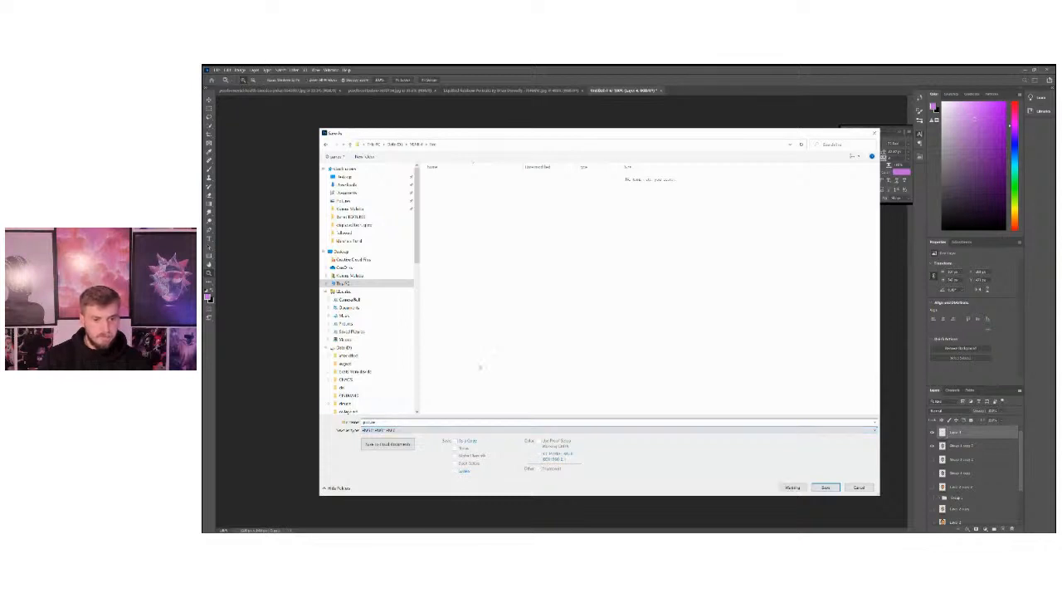
left_click(825, 487)
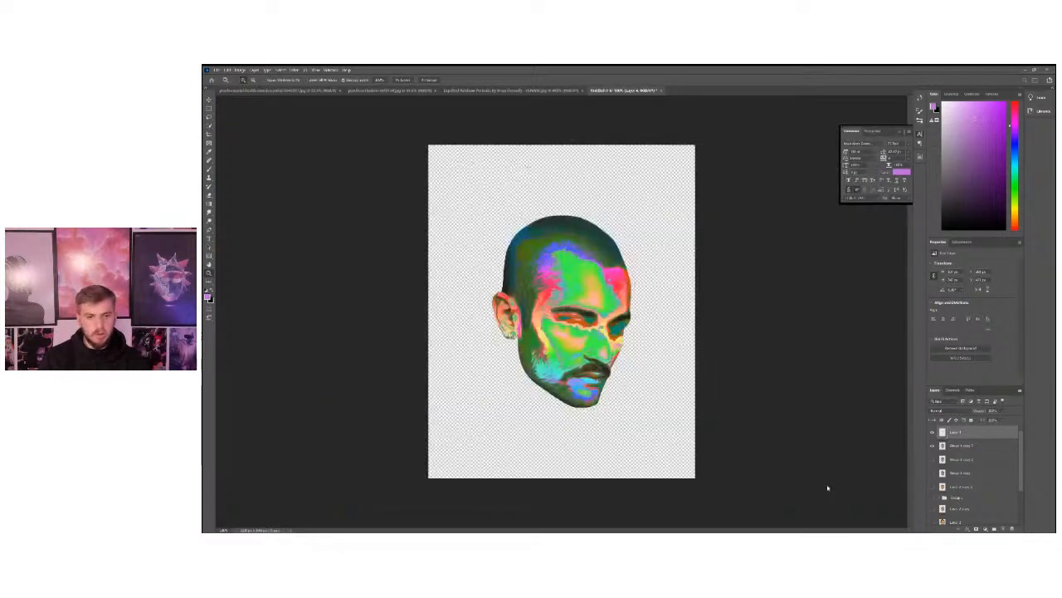
key("Return")
Compare the artwork with the background layer and the layer above it switched on and off.
left_click_drag(1024, 463, 1021, 495)
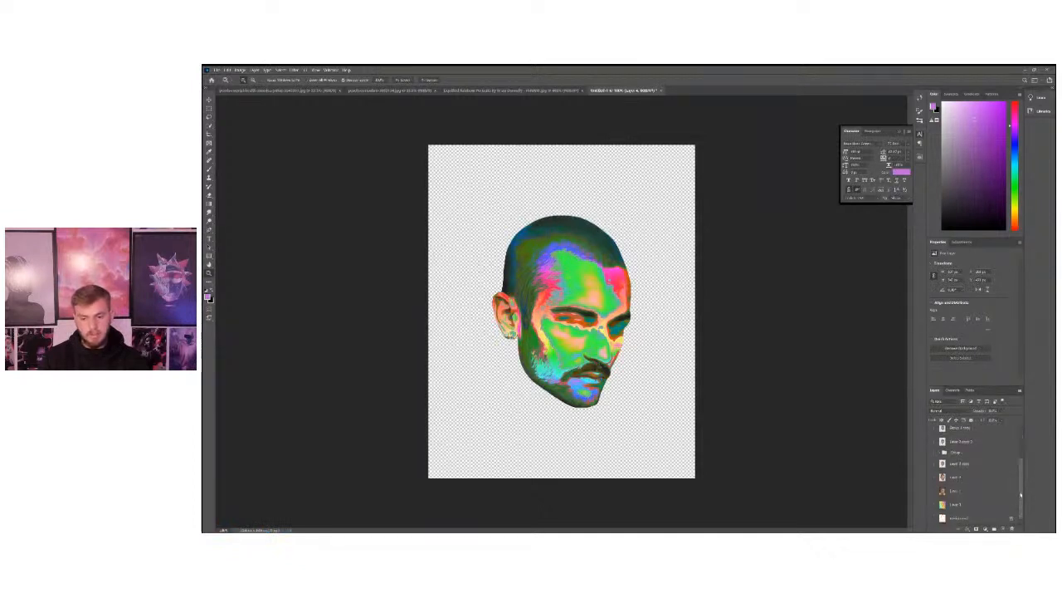
left_click(938, 517)
left_click(933, 517)
left_click(933, 518)
left_click(933, 503)
left_click(933, 504)
scroll(986, 459, "up", 3)
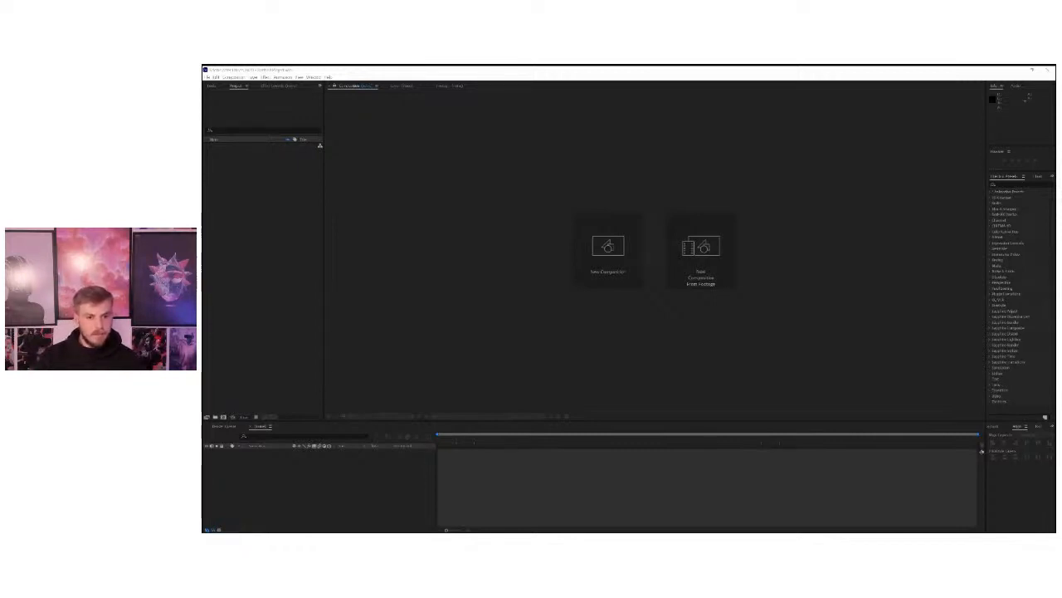
Switch to After Effects and import picture.png from the newly created folder on the data drive.
left_click(453, 234)
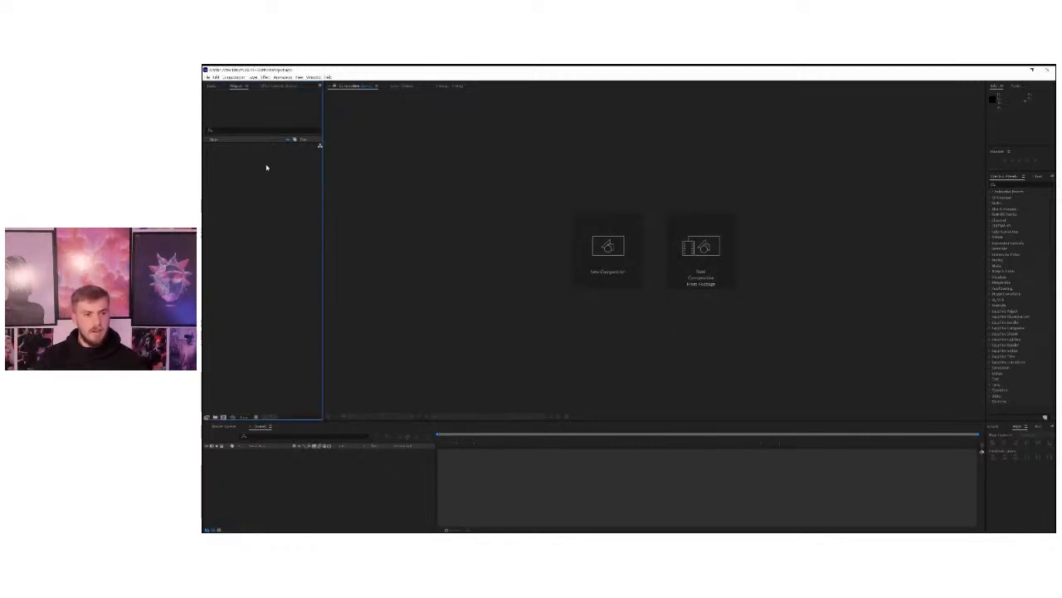
double_click(252, 220)
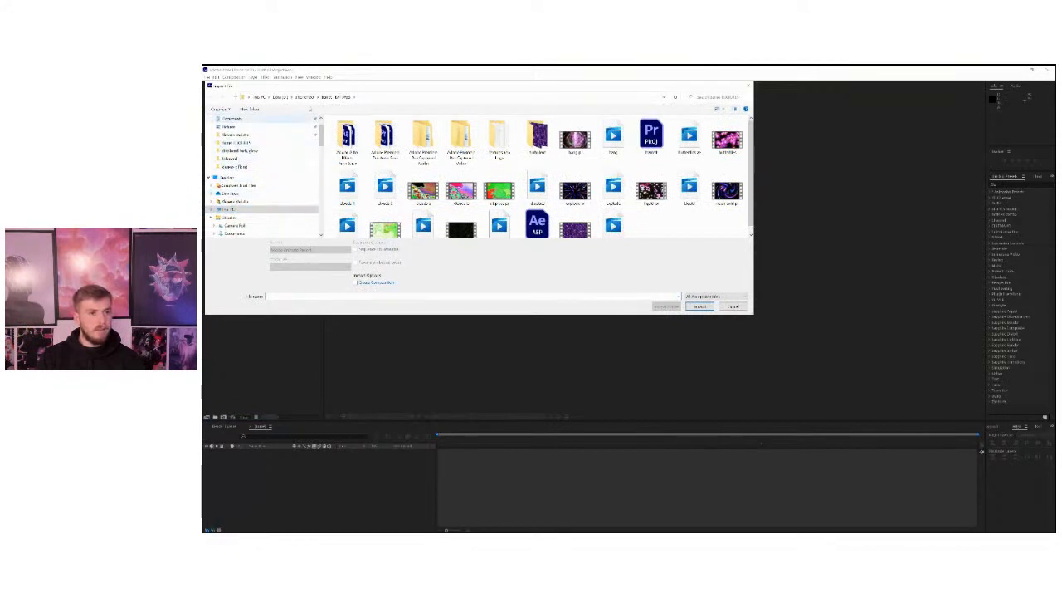
left_click(279, 97)
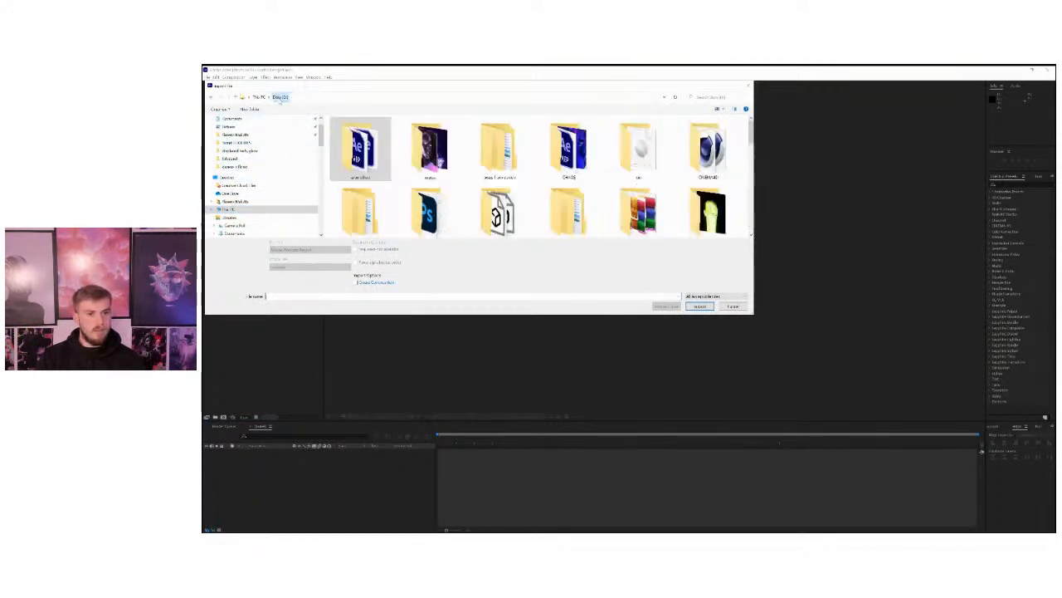
left_click(438, 150)
double_click(438, 150)
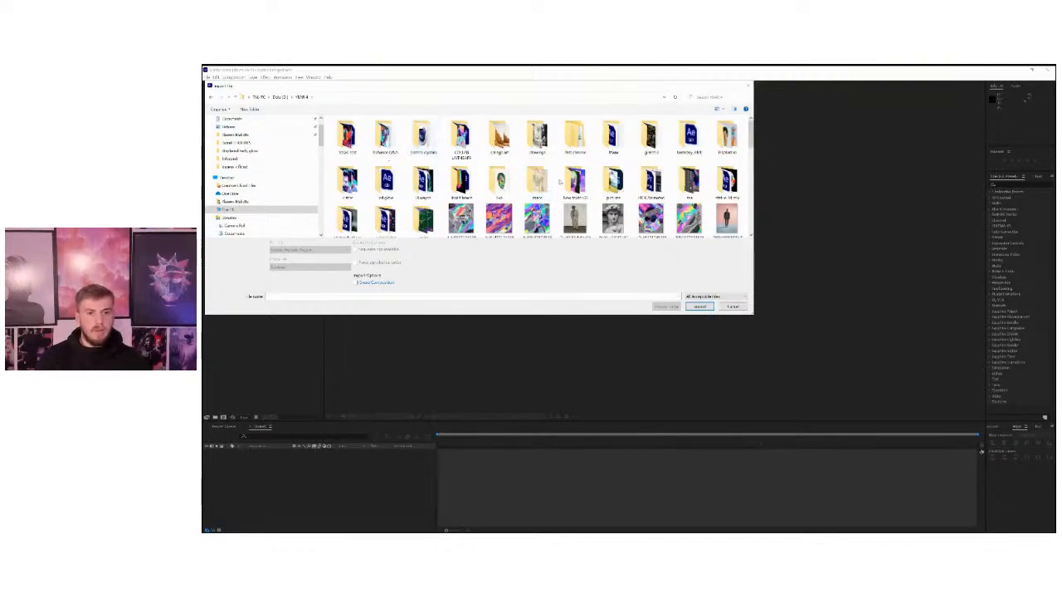
double_click(494, 184)
left_click(347, 135)
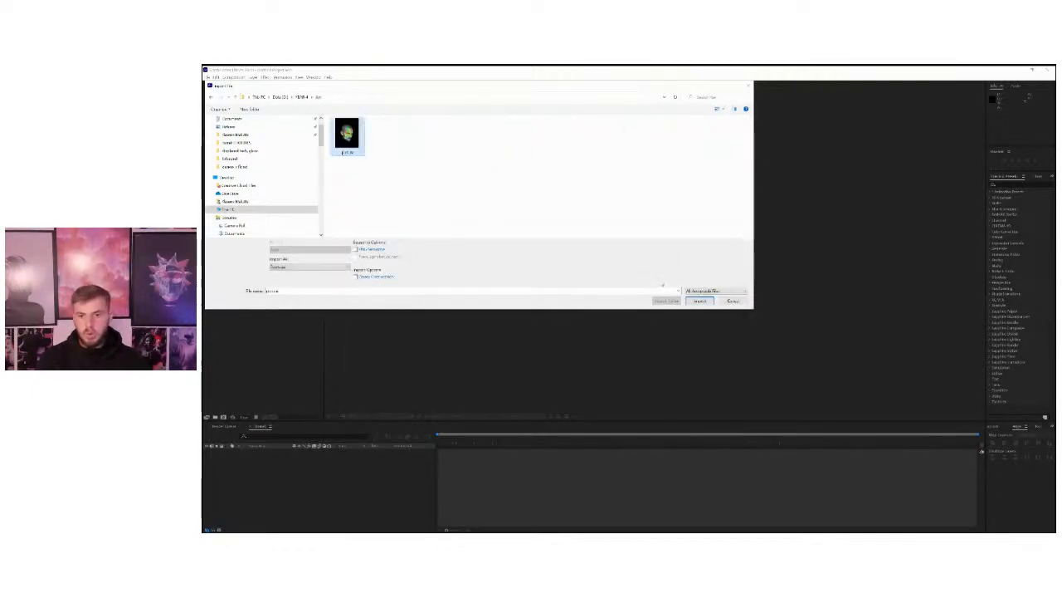
left_click(699, 306)
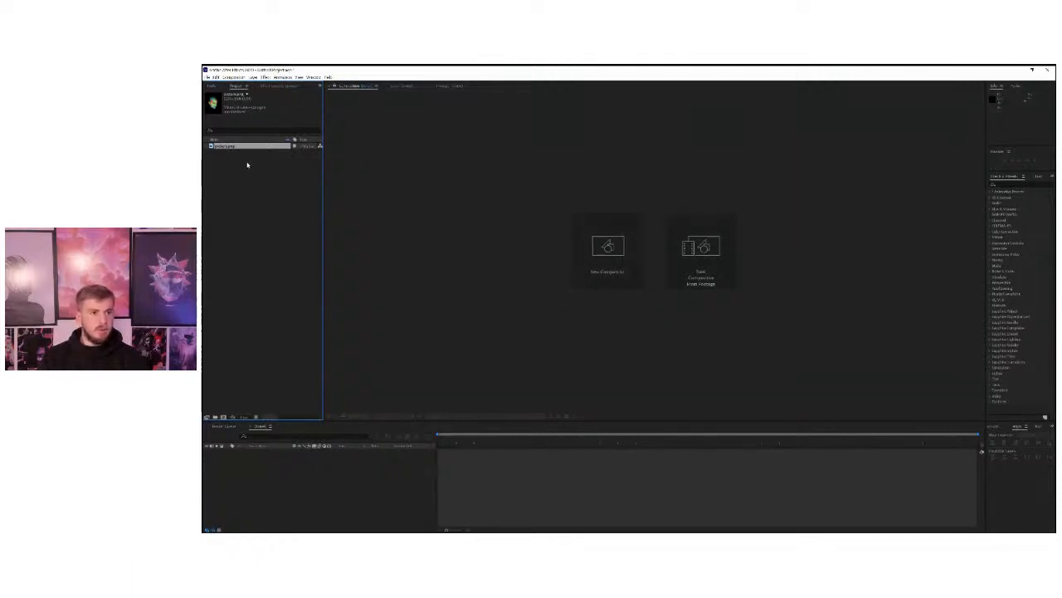
Create a new composition from the imported picture.png footage.
left_click(618, 258)
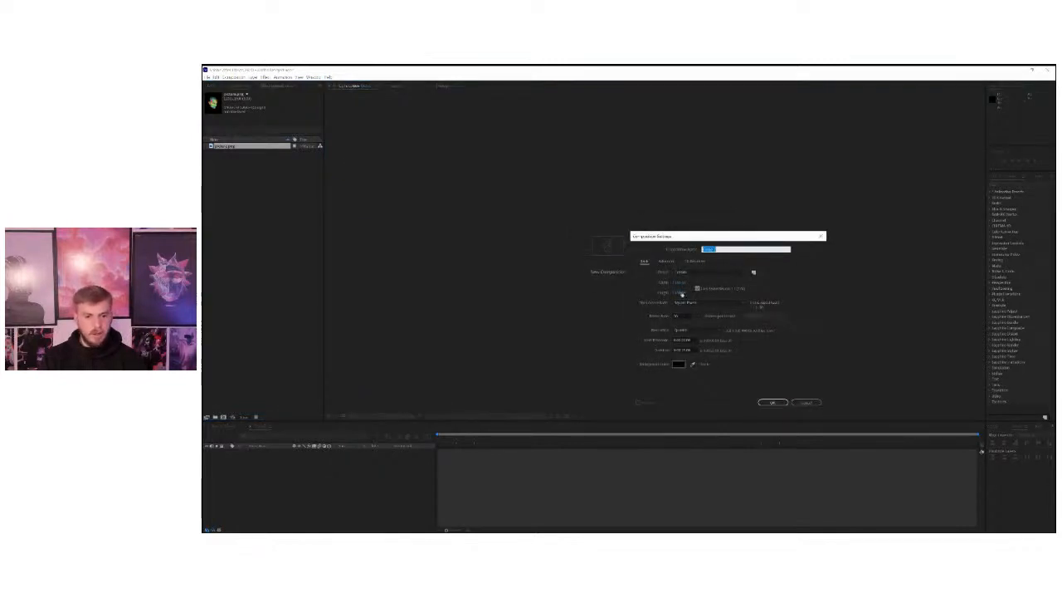
left_click(805, 403)
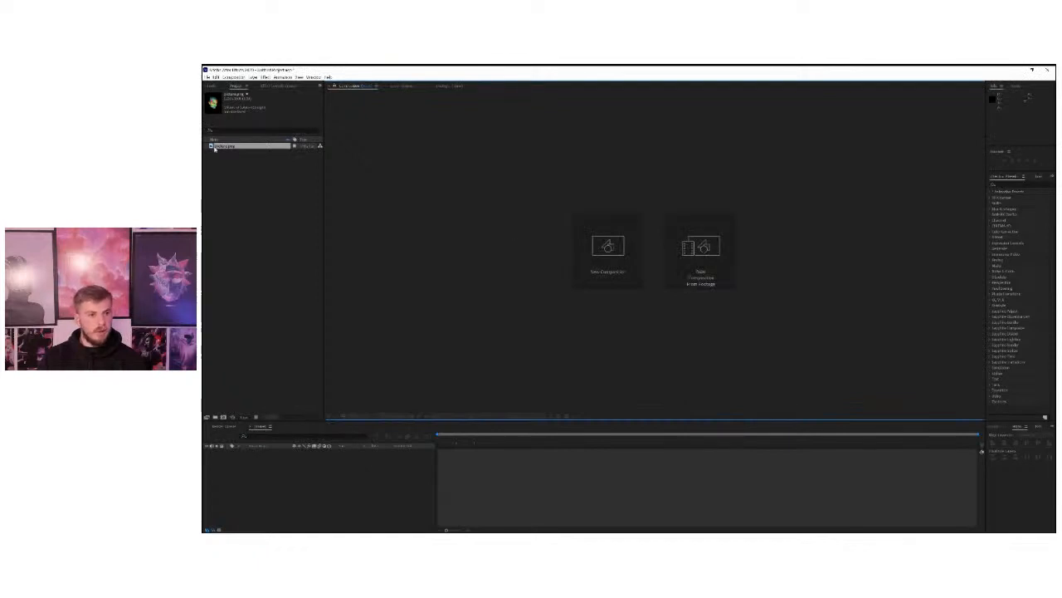
left_click_drag(445, 198, 603, 251)
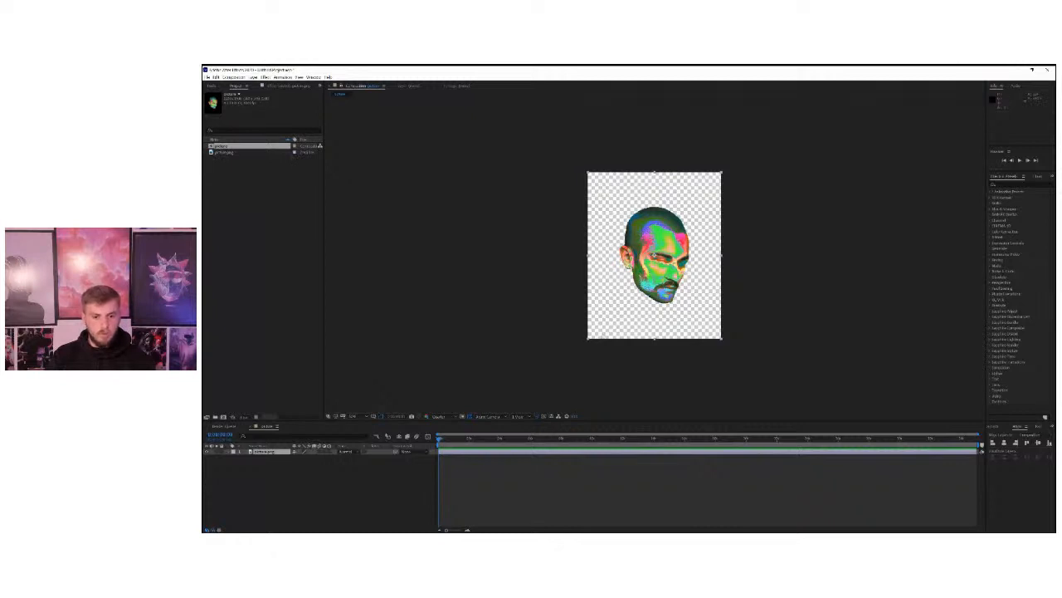
Shorten the picture composition's duration in its composition settings.
right_click(440, 260)
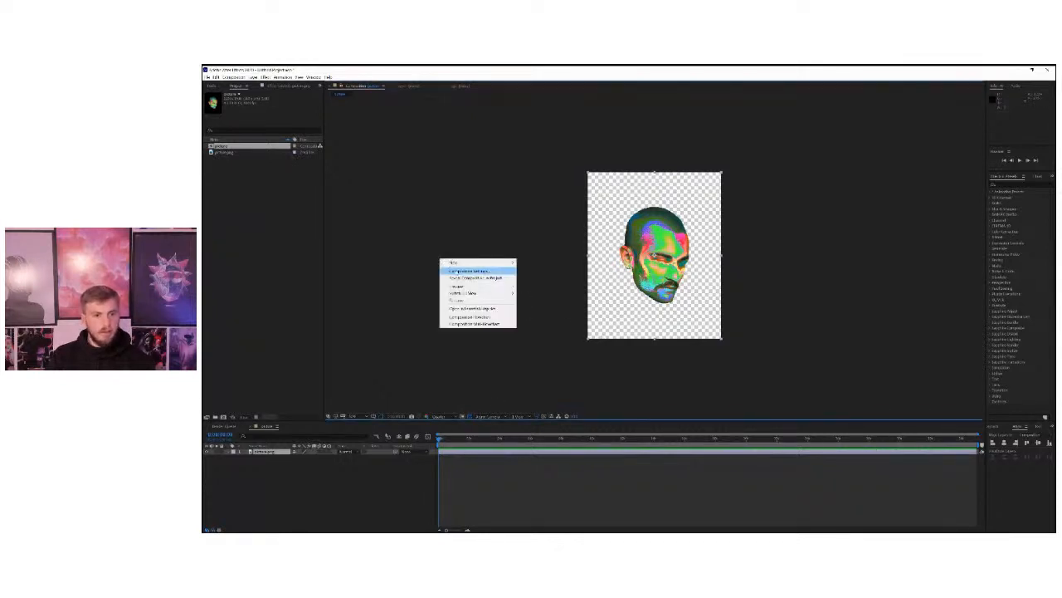
left_click(573, 249)
right_click(536, 251)
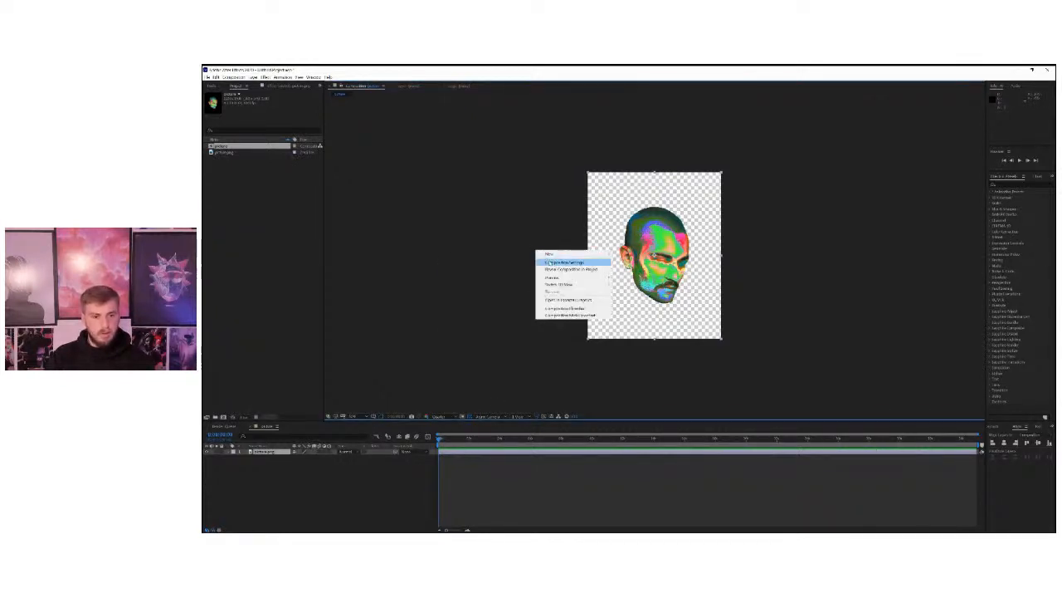
left_click(562, 262)
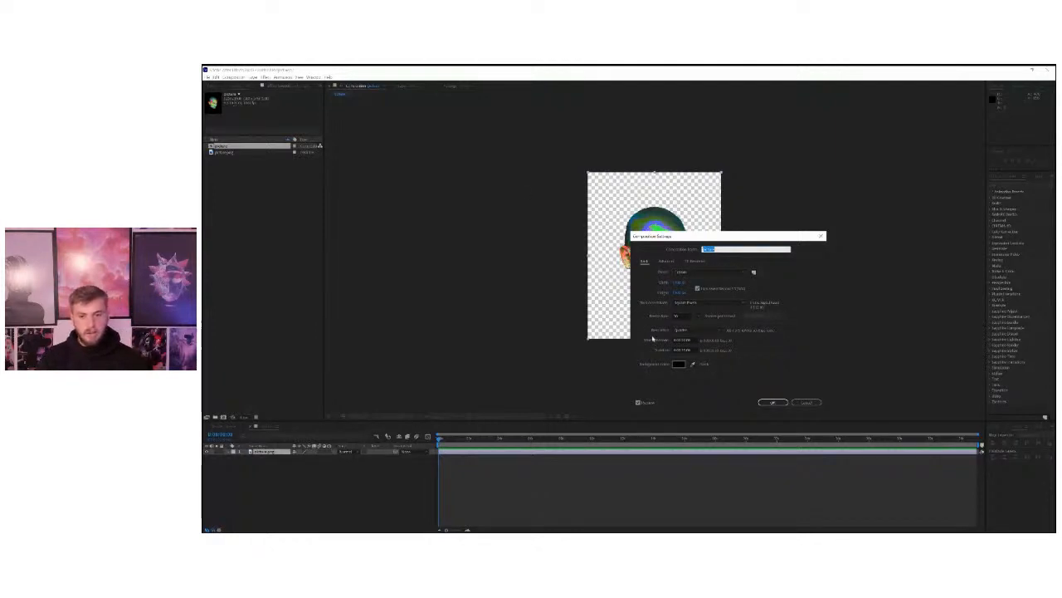
left_click(683, 349)
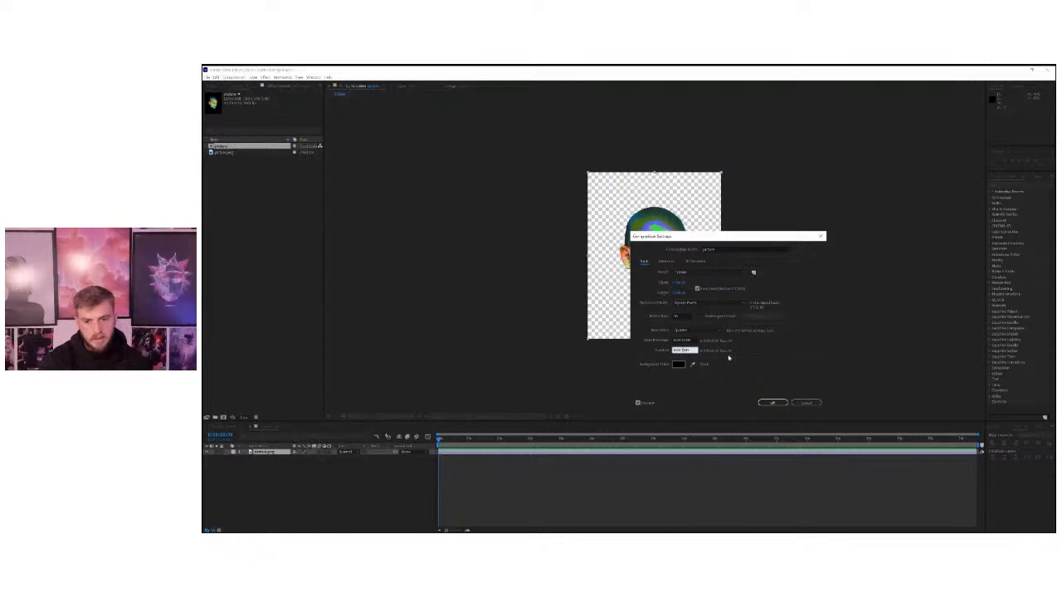
left_click(775, 404)
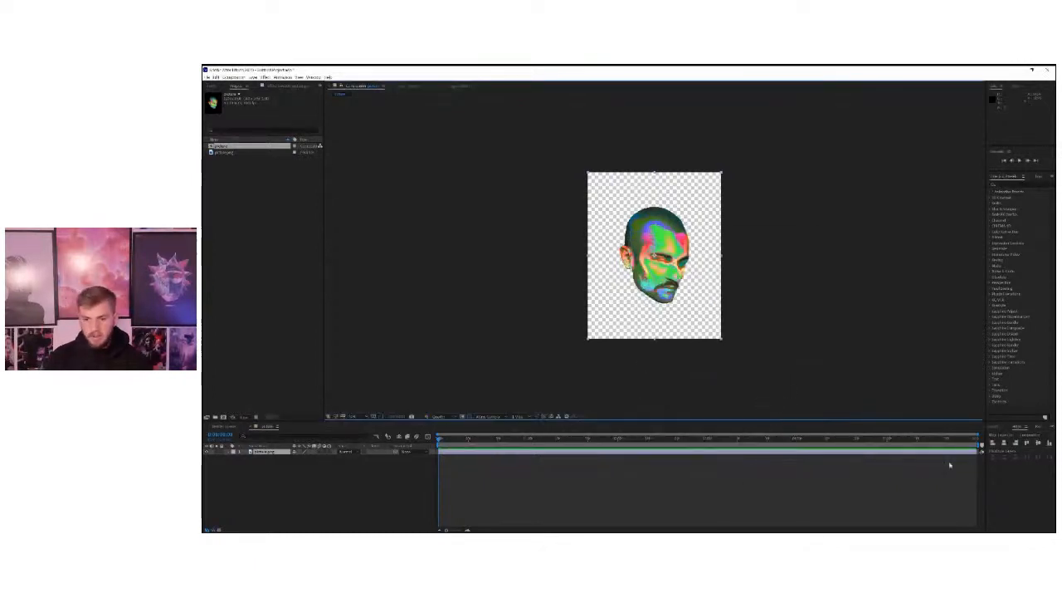
Scrub and play back the composition timeline, and switch off the transparency grid in the viewer.
left_click_drag(975, 438, 428, 437)
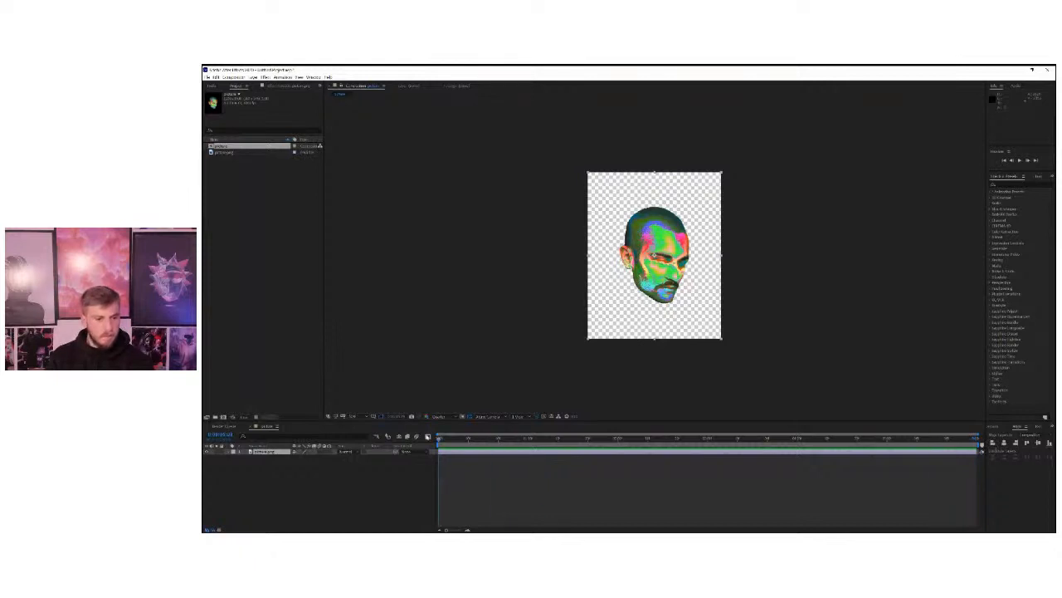
key("space")
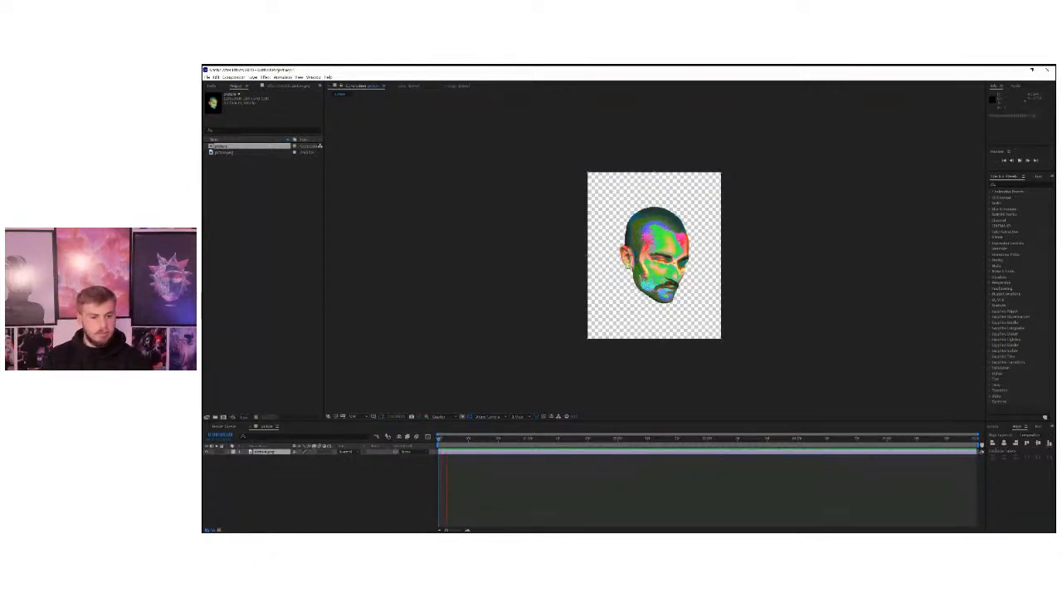
key("space")
left_click_drag(440, 439, 1024, 440)
key("space")
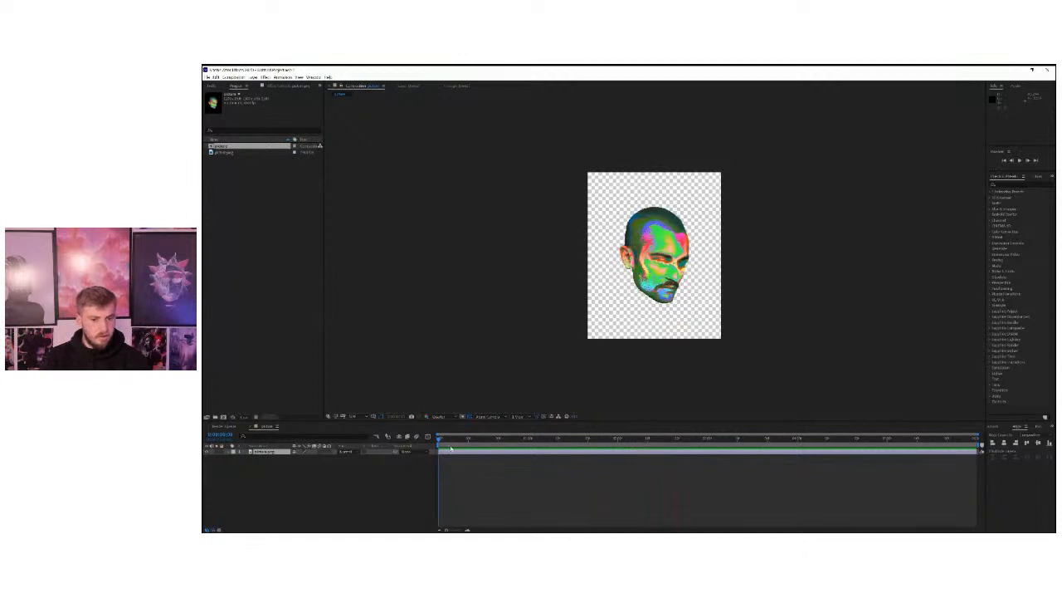
left_click(468, 415)
Find the Liquify effect in the effects library and apply it to the picture.png layer.
left_click(265, 453)
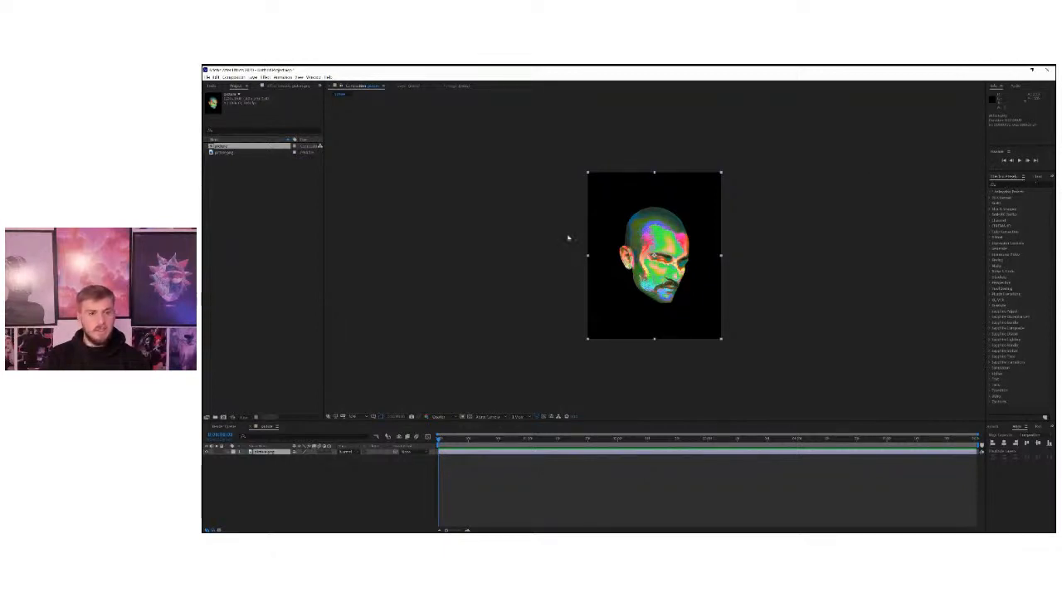
left_click(314, 76)
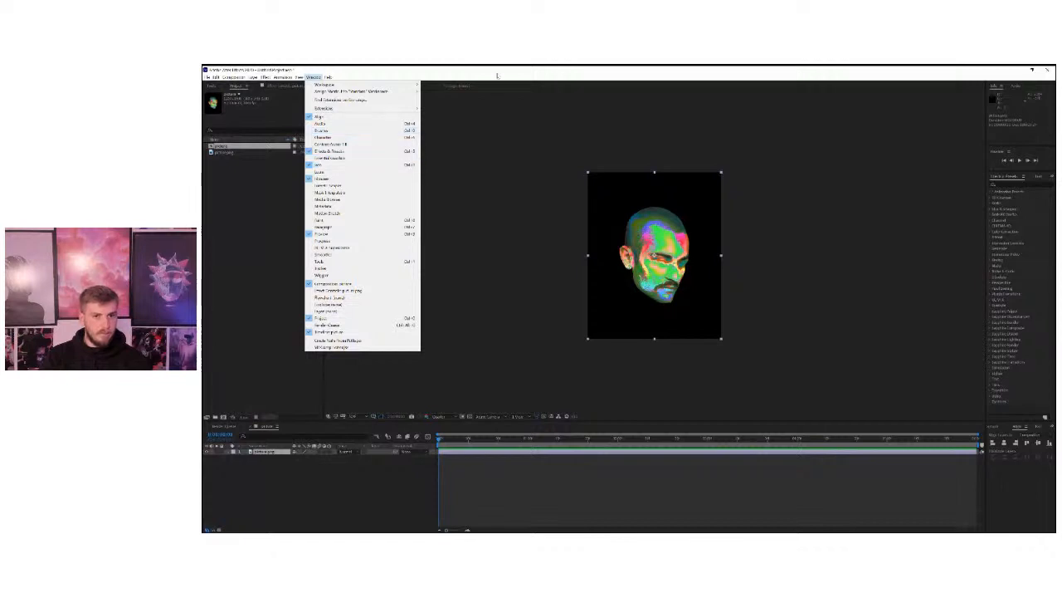
left_click(338, 152)
left_click(1003, 185)
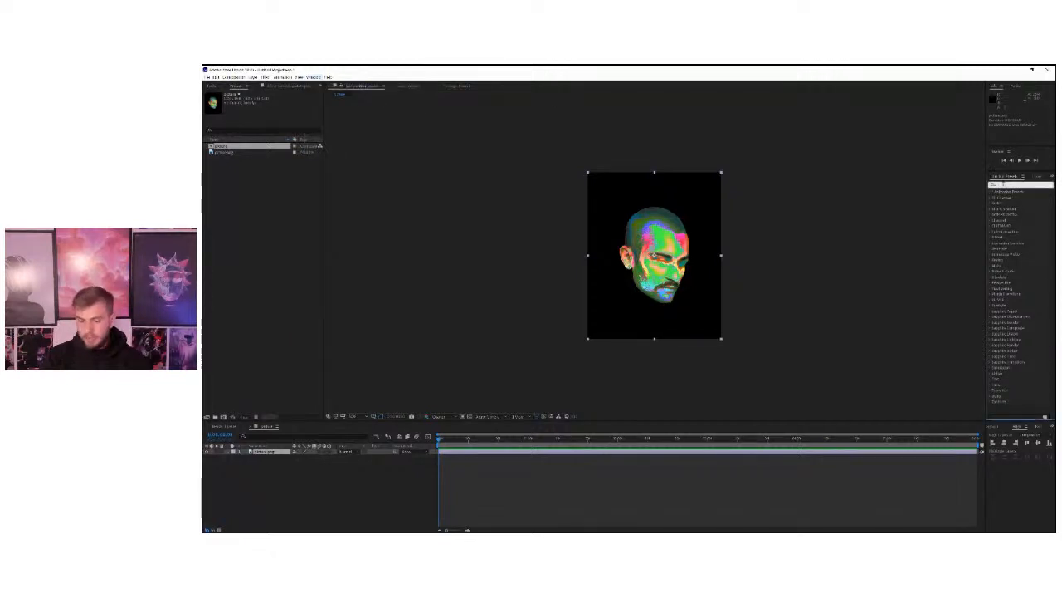
type("bulge")
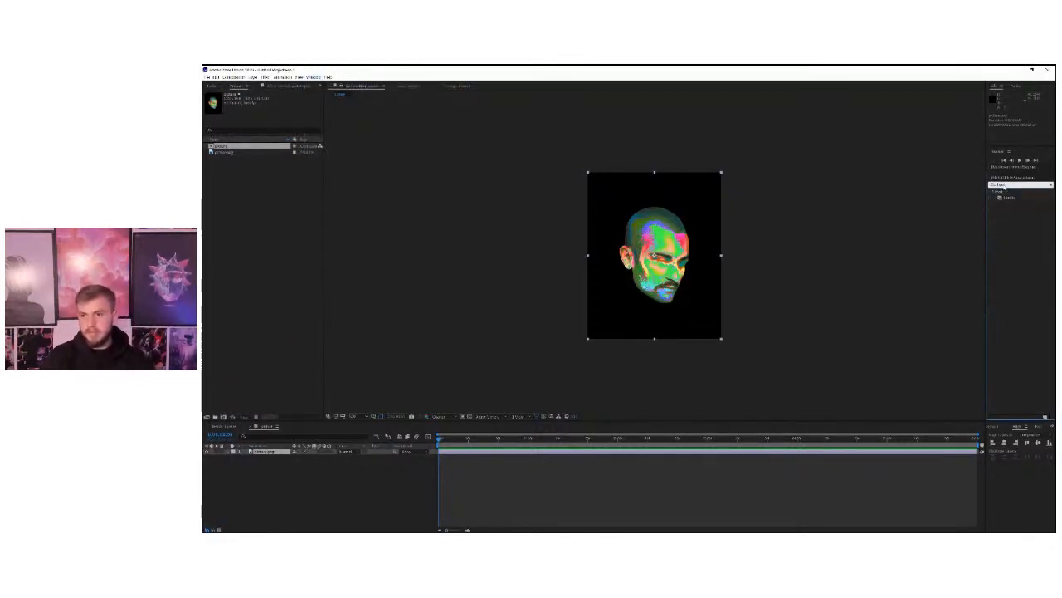
left_click_drag(1007, 200, 267, 454)
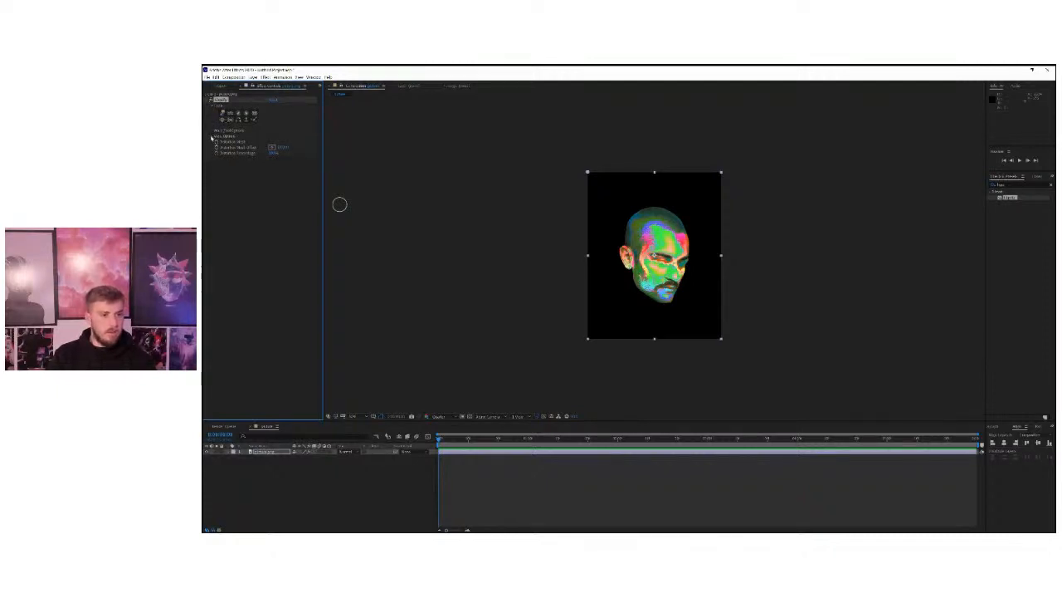
Try smearing the lower face downward with several long Liquify warp strokes and preview the result.
left_click(214, 142)
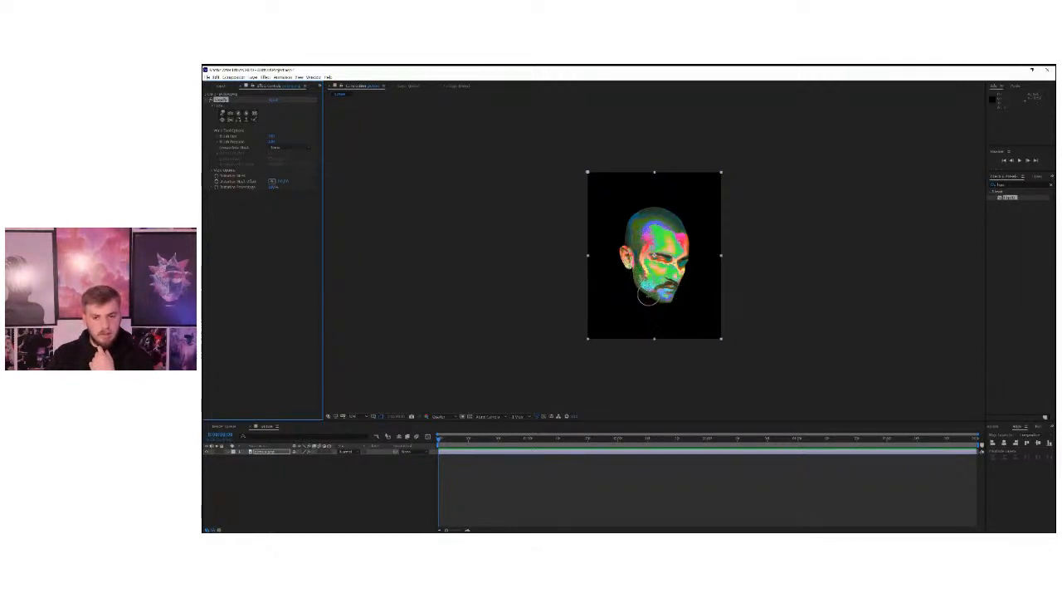
mouse_move(663, 283)
left_mouse_down()
mouse_move(671, 342)
mouse_move(668, 275)
mouse_move(669, 365)
left_mouse_up()
left_click_drag(653, 287, 655, 368)
left_click_drag(647, 280, 641, 363)
left_click_drag(665, 302, 661, 369)
key("space")
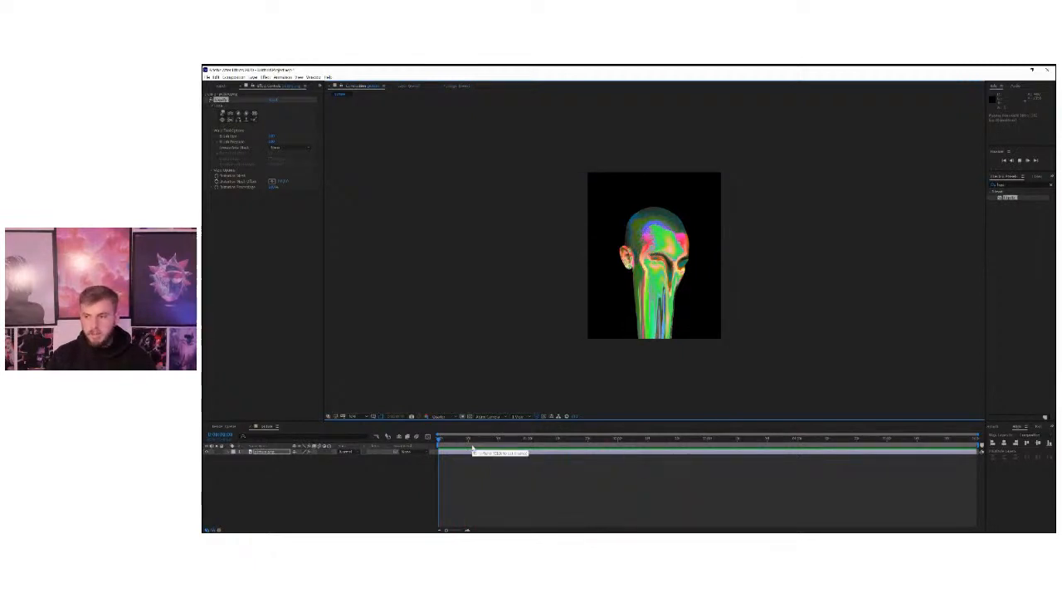
key("space")
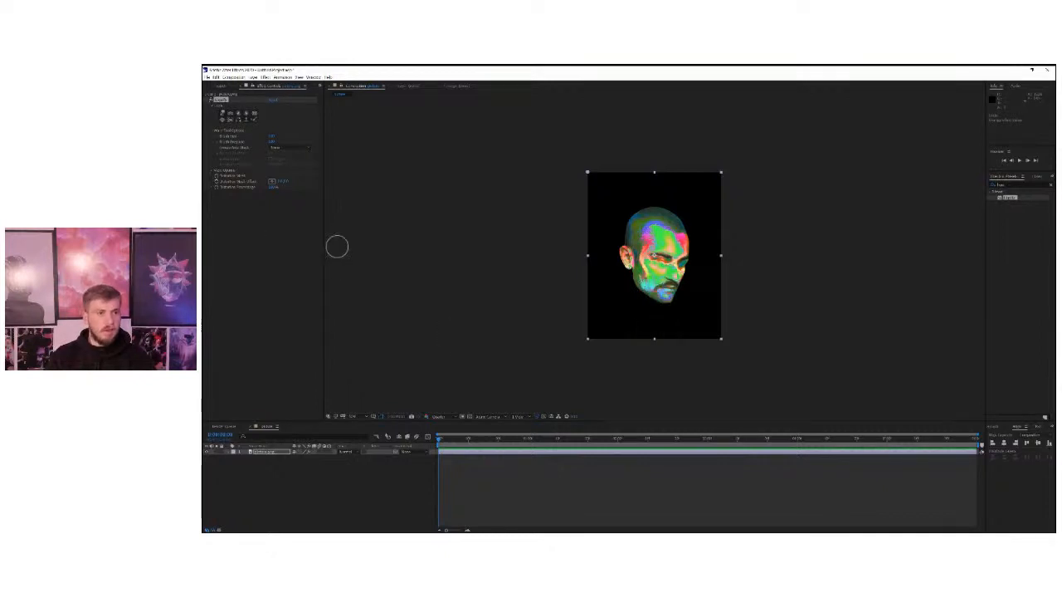
left_click(209, 78)
mouse_move(265, 77)
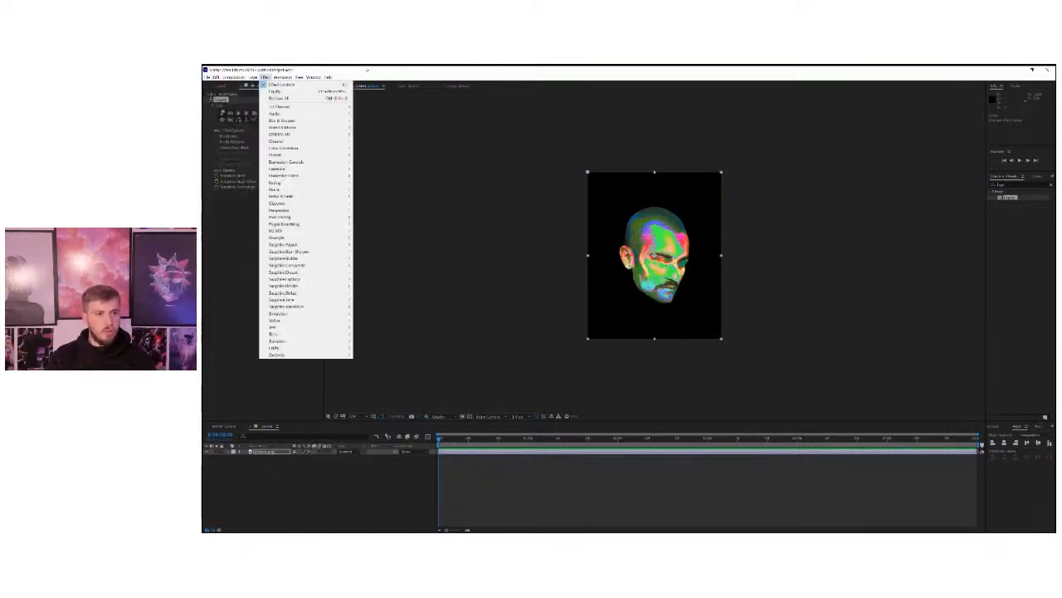
left_click(416, 70)
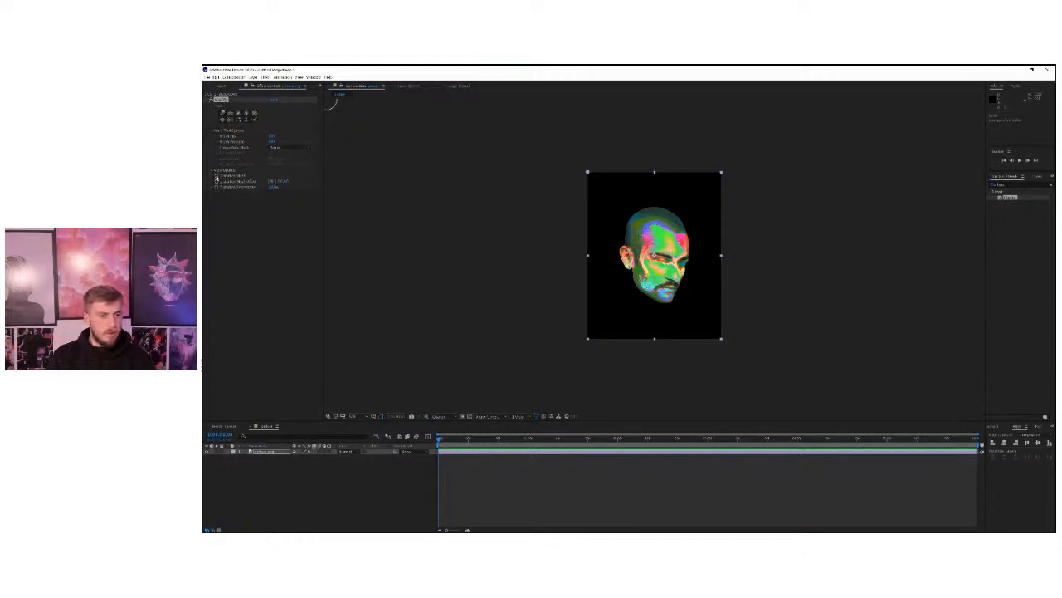
Enable keyframing for Liquify's Distortion Mesh at the start of the timeline.
left_click(216, 177)
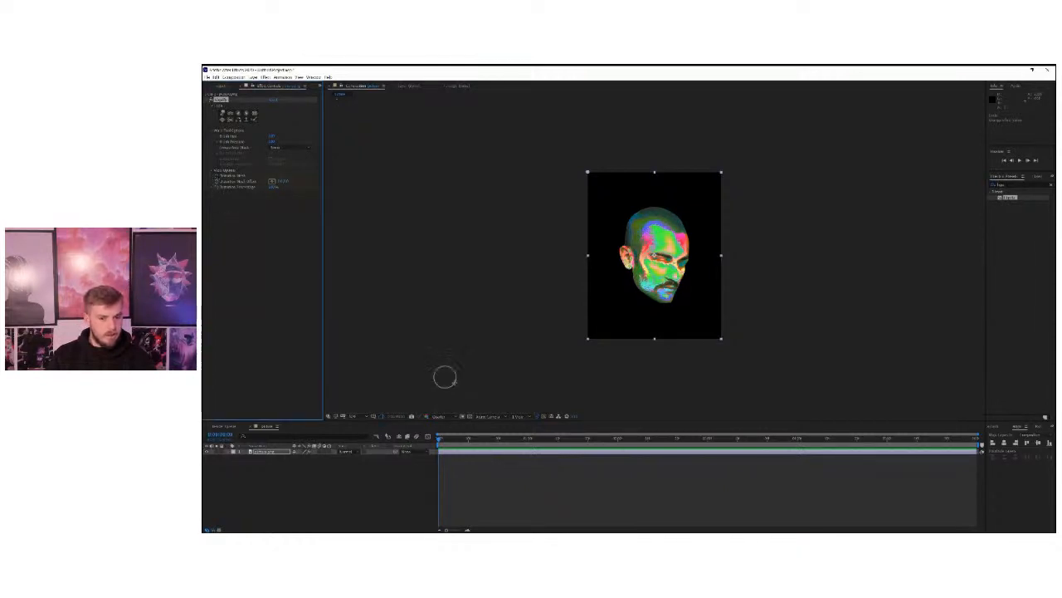
left_click(439, 442)
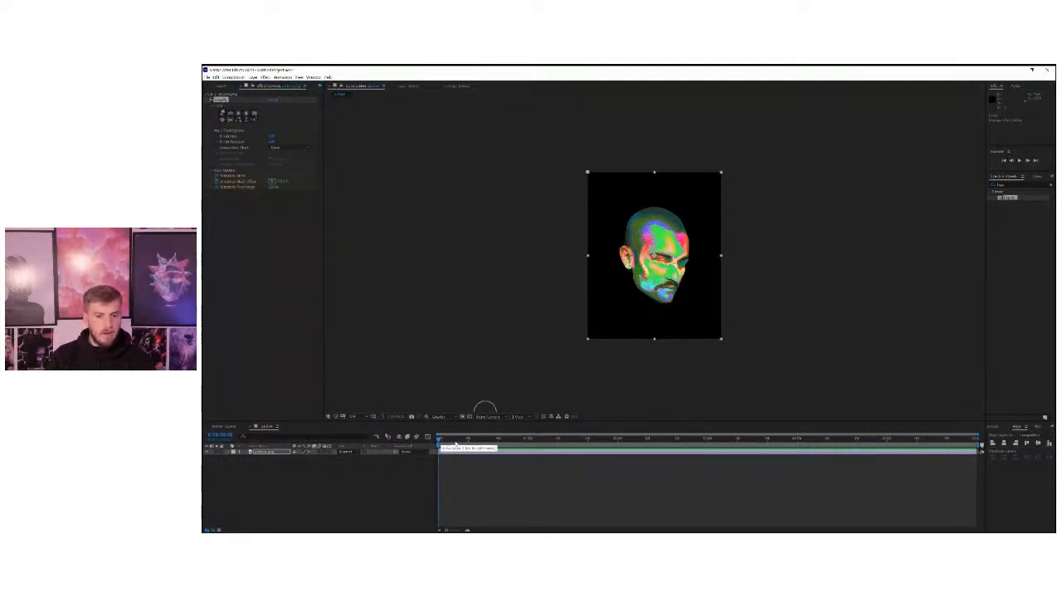
At the one-second mark, smear the jaw, cheek and chin down past the bottom of the picture with Liquify warp strokes.
left_click(528, 441)
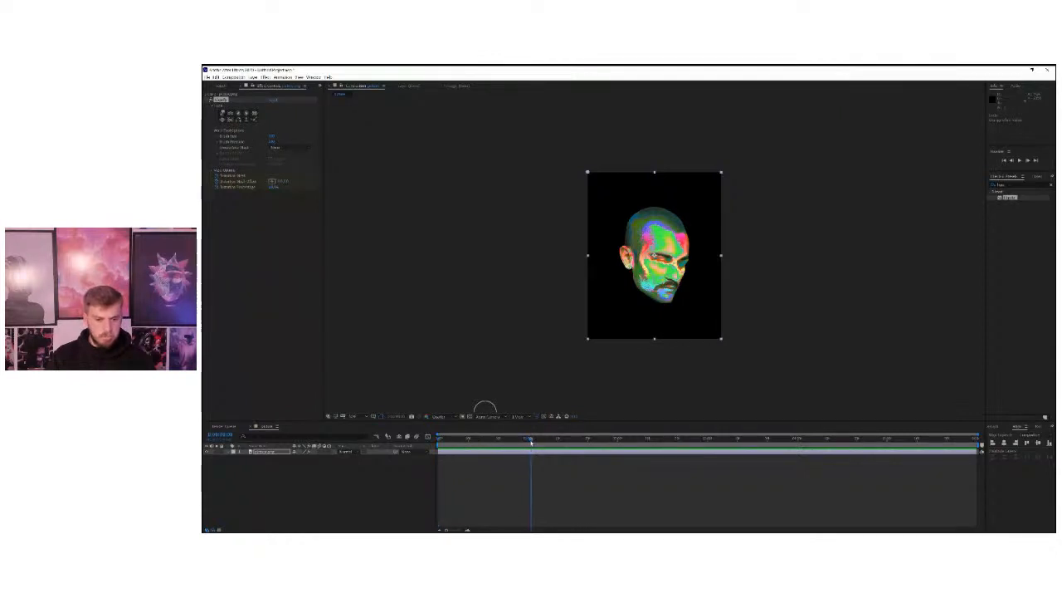
mouse_move(529, 443)
left_mouse_down()
mouse_move(413, 441)
mouse_move(531, 443)
left_mouse_up()
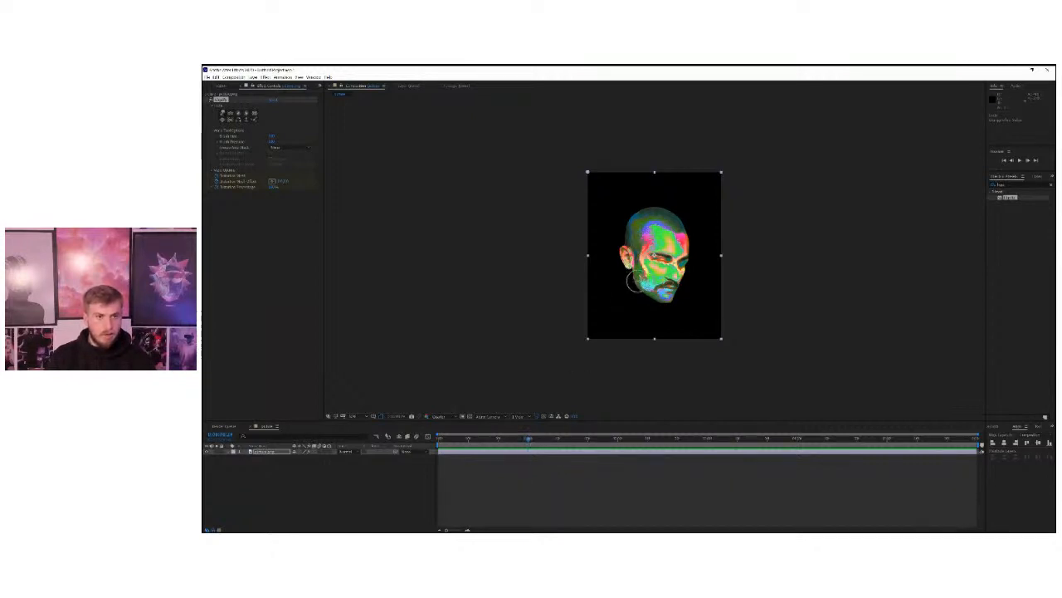
left_click(223, 113)
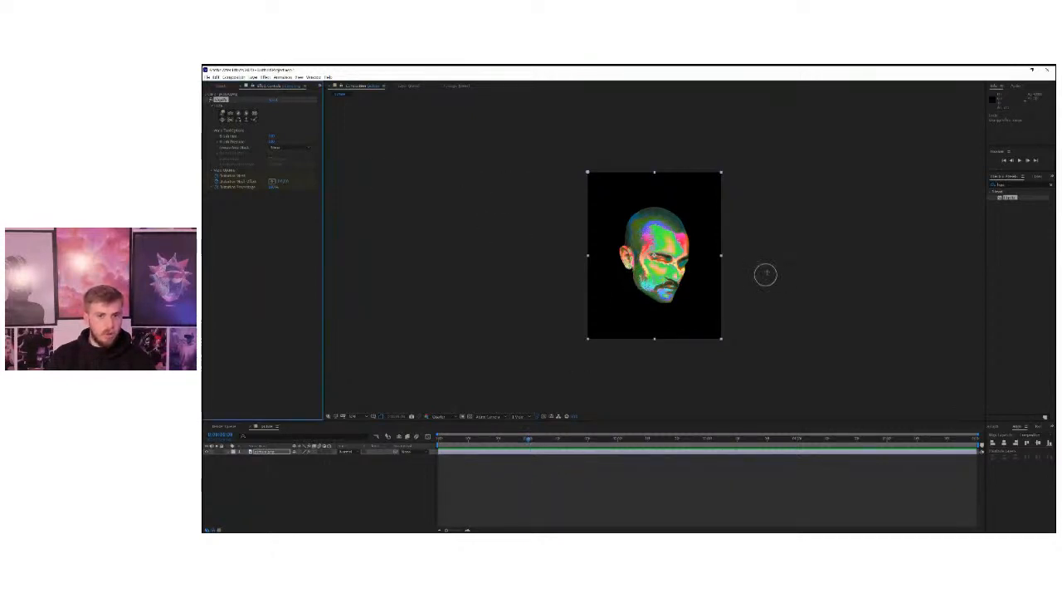
left_click_drag(634, 278, 638, 358)
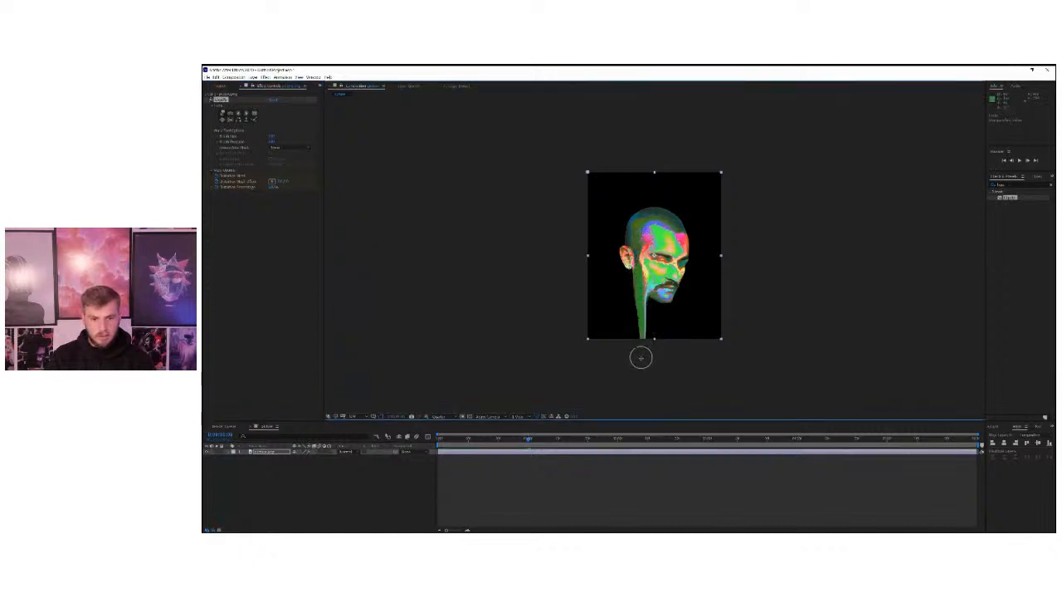
left_click_drag(658, 288, 654, 367)
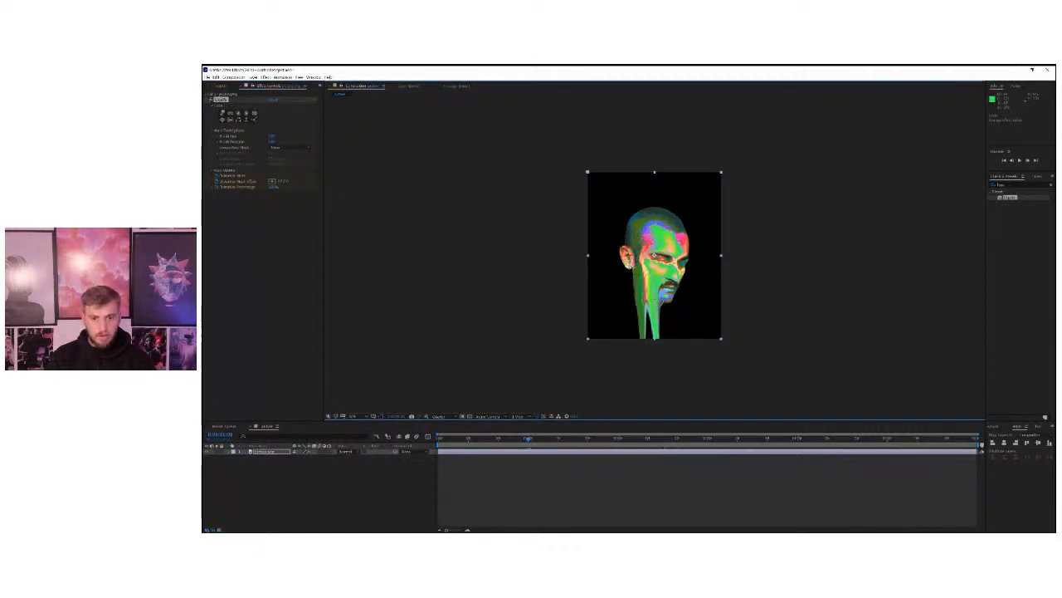
left_click_drag(647, 297, 647, 361)
left_click_drag(668, 294, 662, 355)
left_click_drag(677, 280, 669, 363)
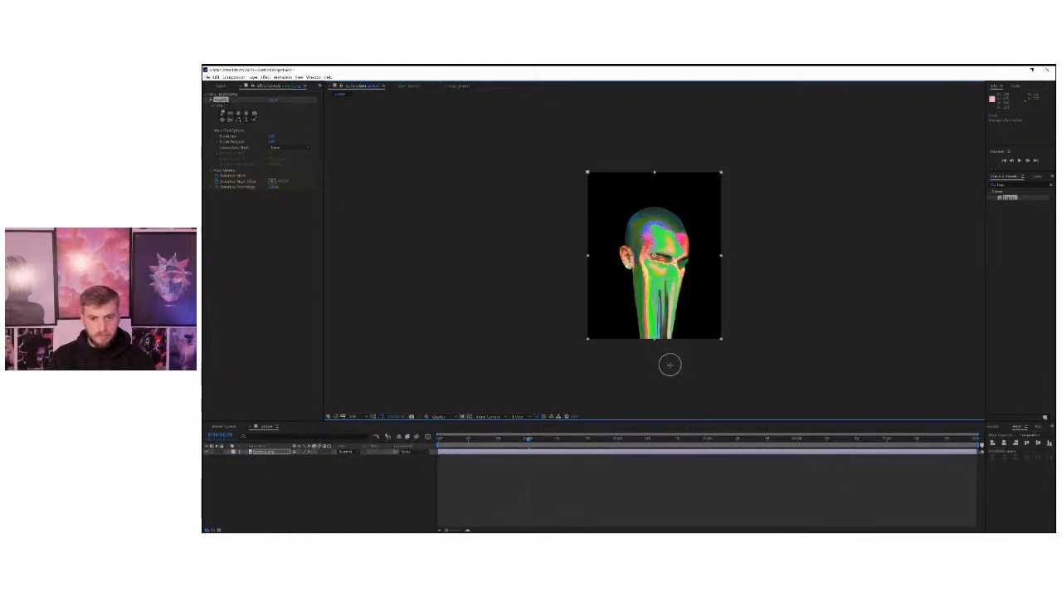
left_click_drag(681, 289, 678, 359)
left_click_drag(666, 299, 667, 360)
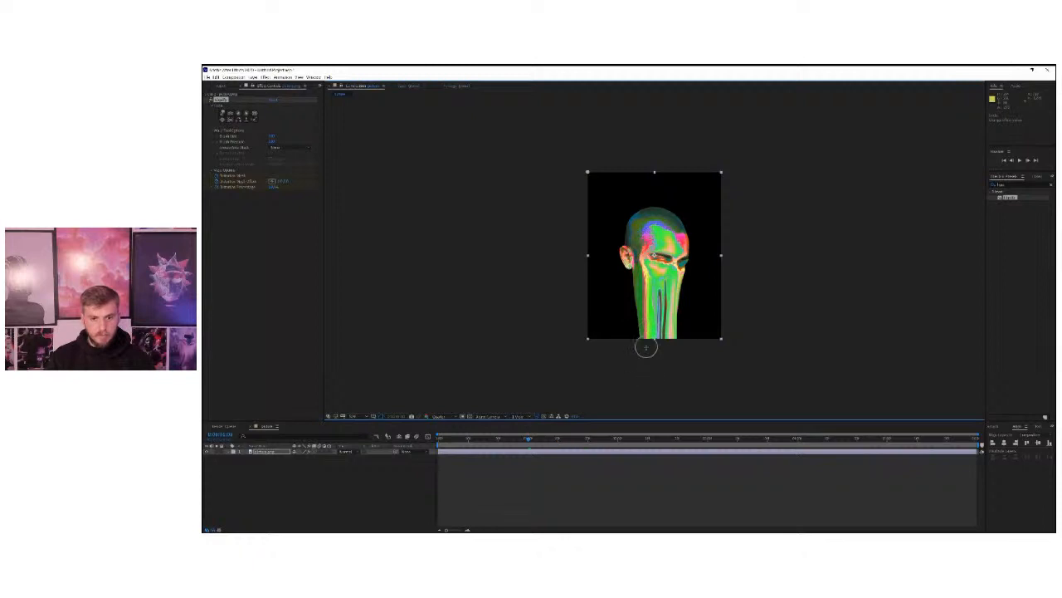
left_click_drag(637, 310, 640, 362)
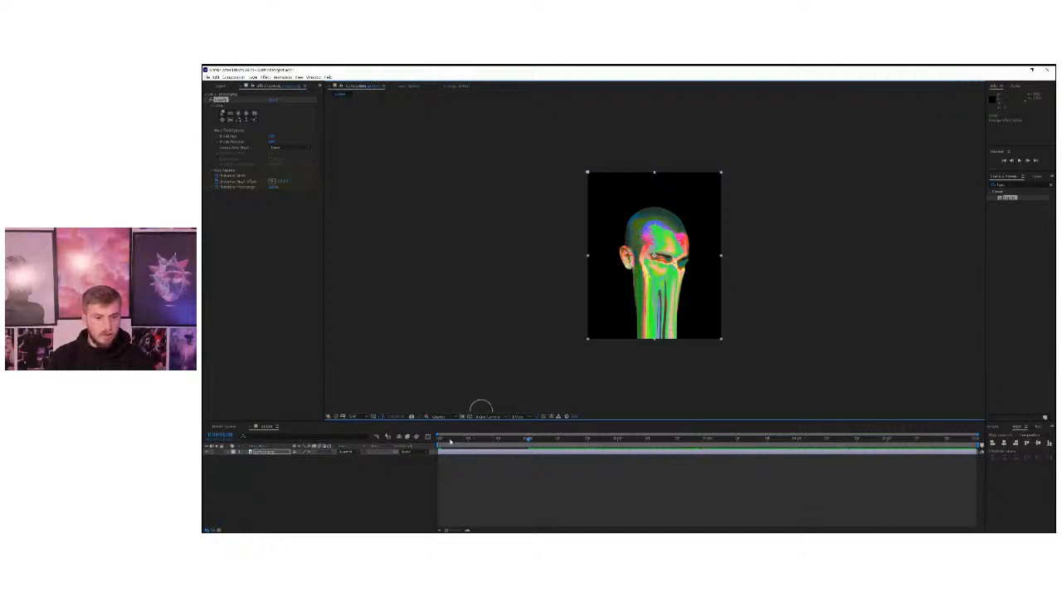
Play back the dripping animation from the start of the timeline and scrub to the one-second mark.
left_click_drag(450, 441, 430, 442)
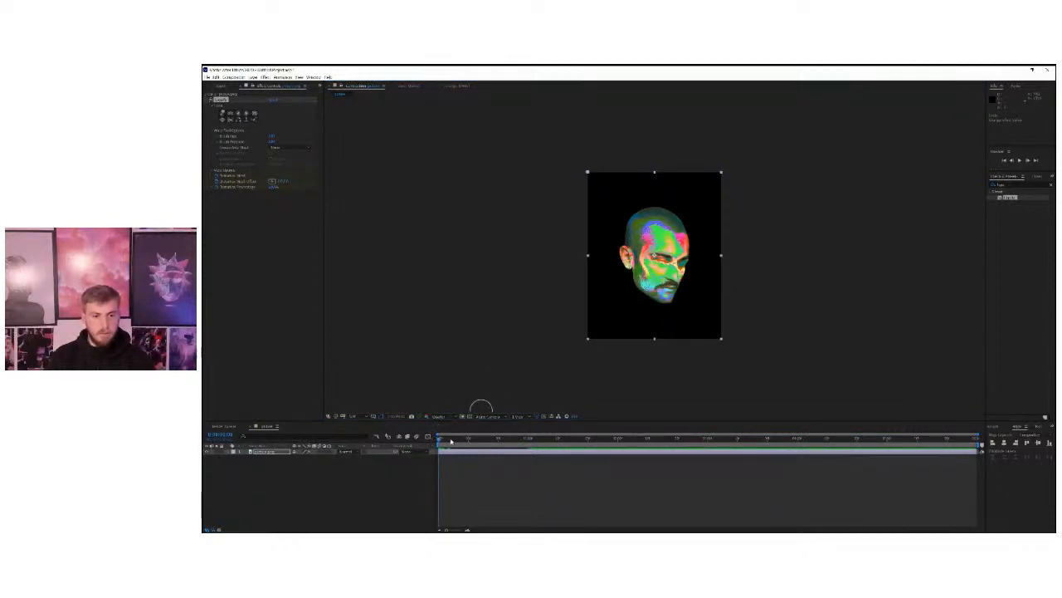
key("space")
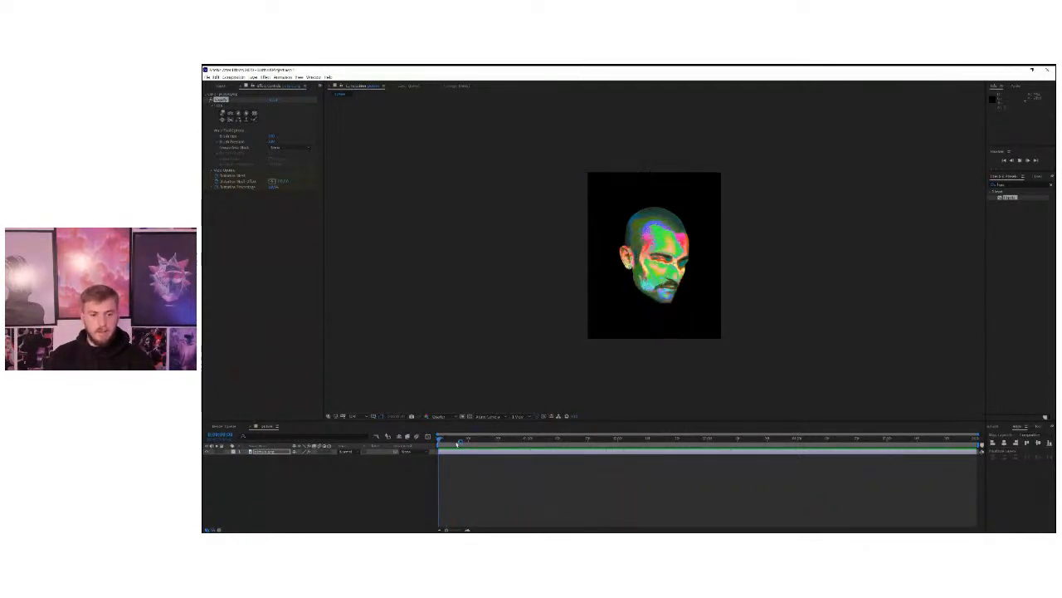
left_click_drag(461, 440, 529, 446)
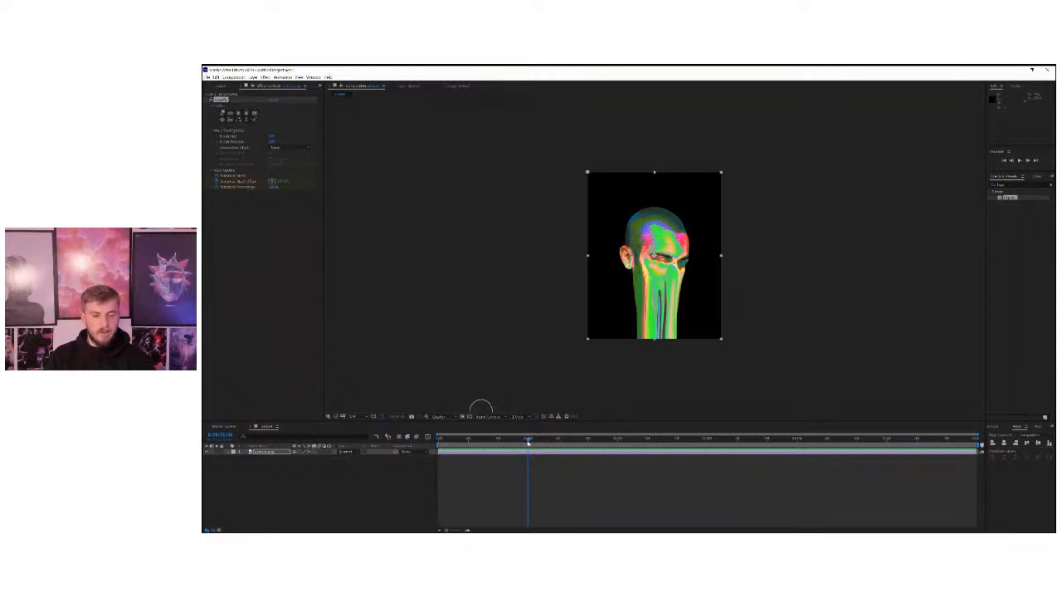
At the end of the timeline, extend the drips with long downward Liquify warp strokes from the eyes, nose and both sides of the face.
left_click_drag(529, 442, 746, 444)
left_click_drag(868, 459, 993, 451)
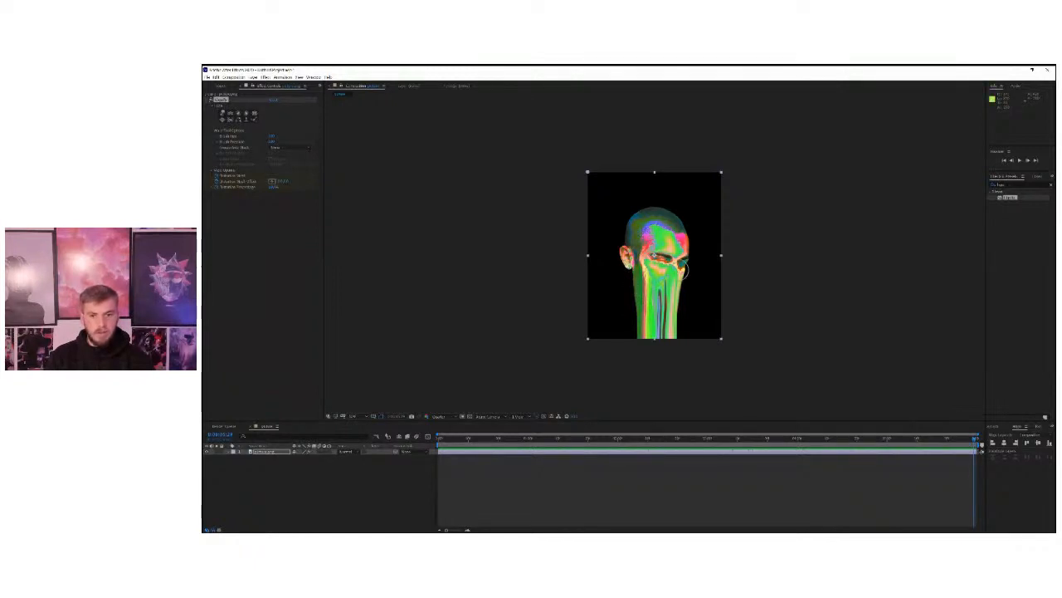
left_click_drag(679, 271, 676, 358)
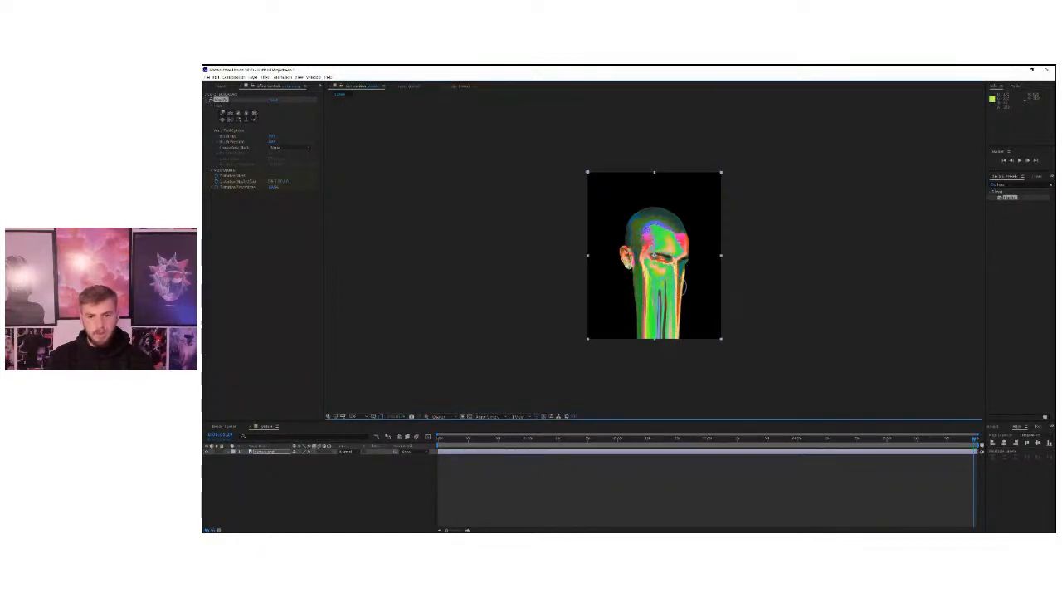
left_click_drag(682, 267, 678, 364)
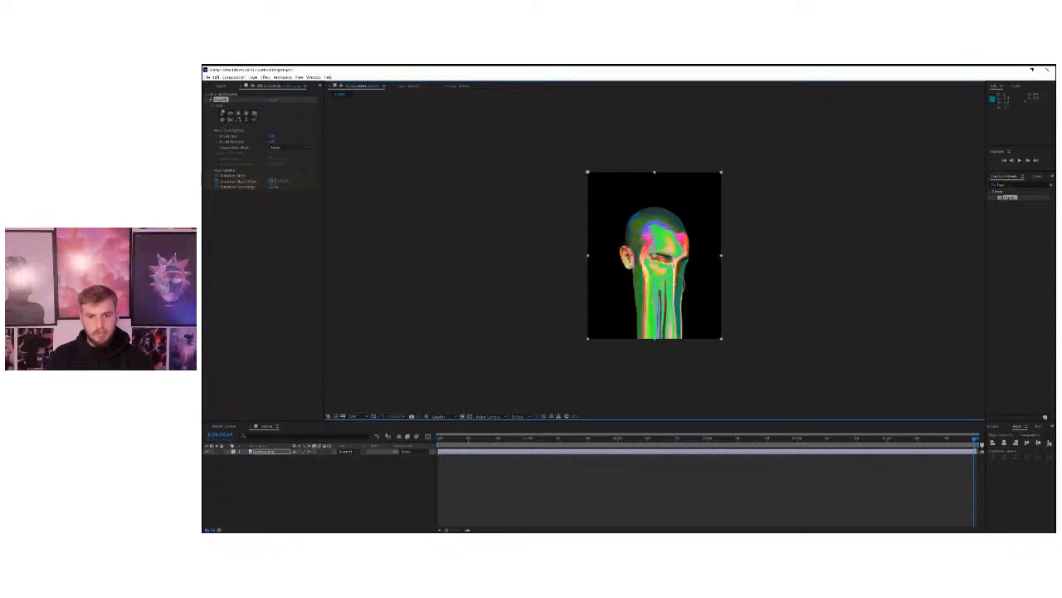
left_click_drag(669, 264, 664, 368)
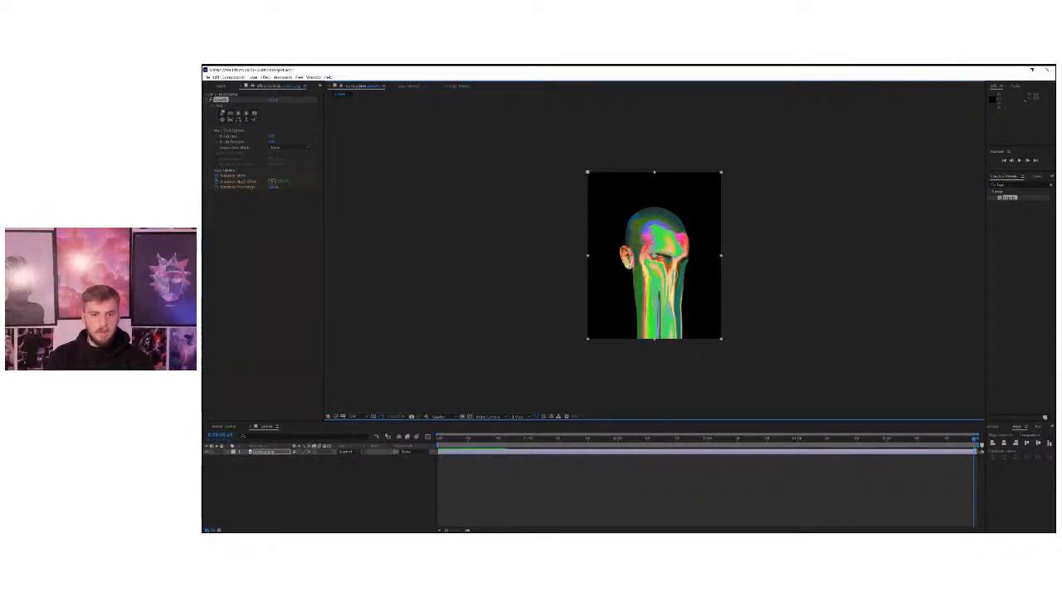
left_click_drag(654, 256, 656, 367)
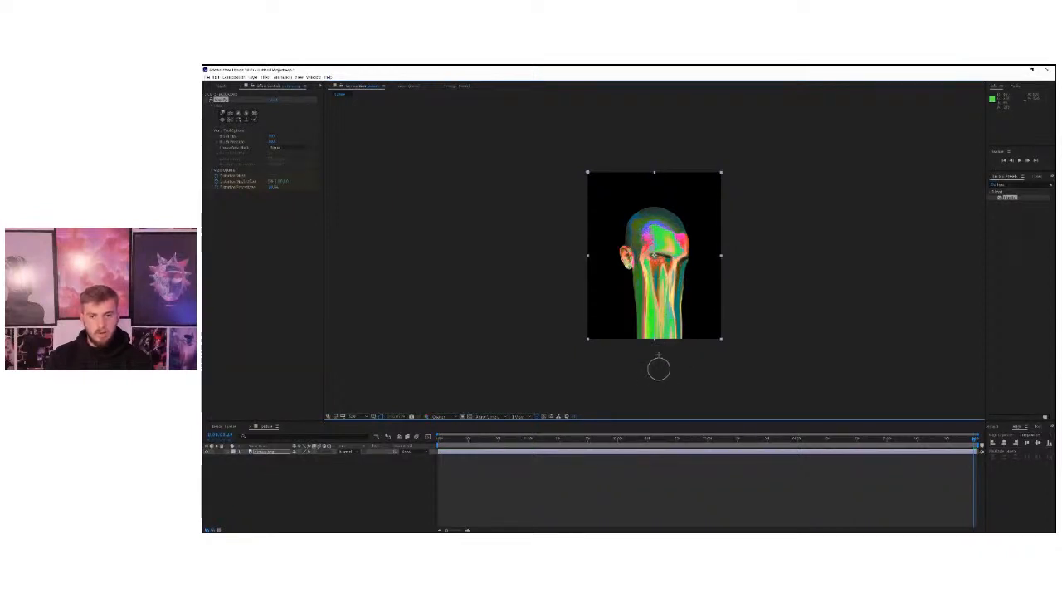
left_click_drag(678, 266, 664, 363)
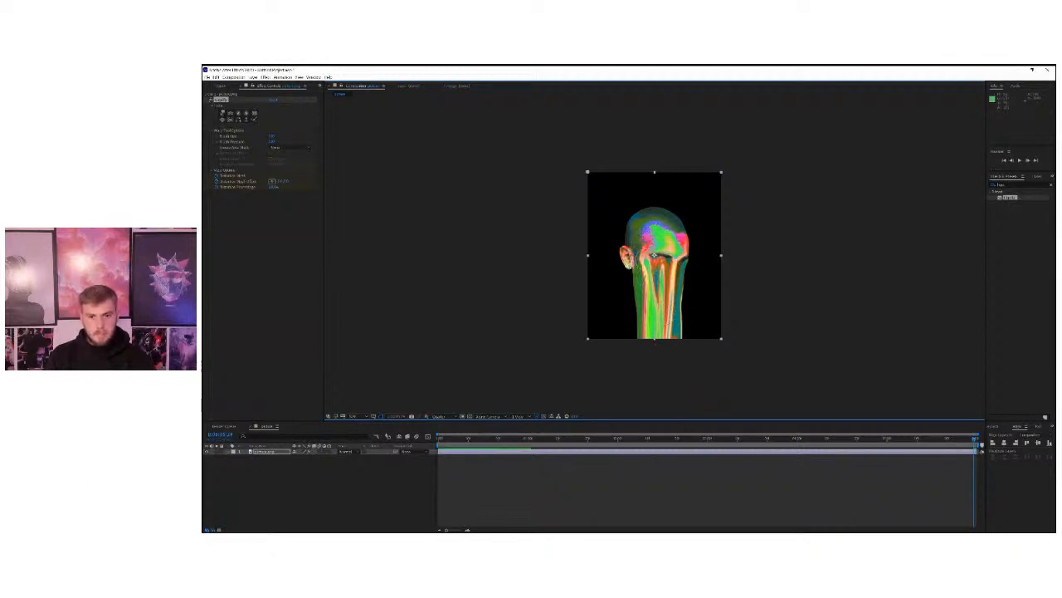
left_click_drag(641, 259, 649, 347)
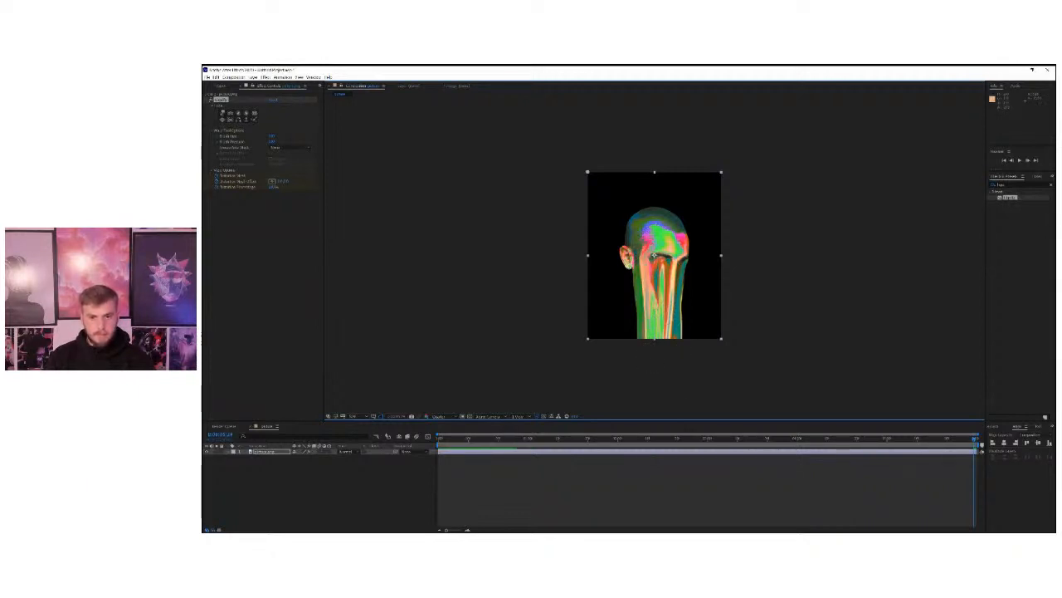
left_click_drag(682, 302, 679, 365)
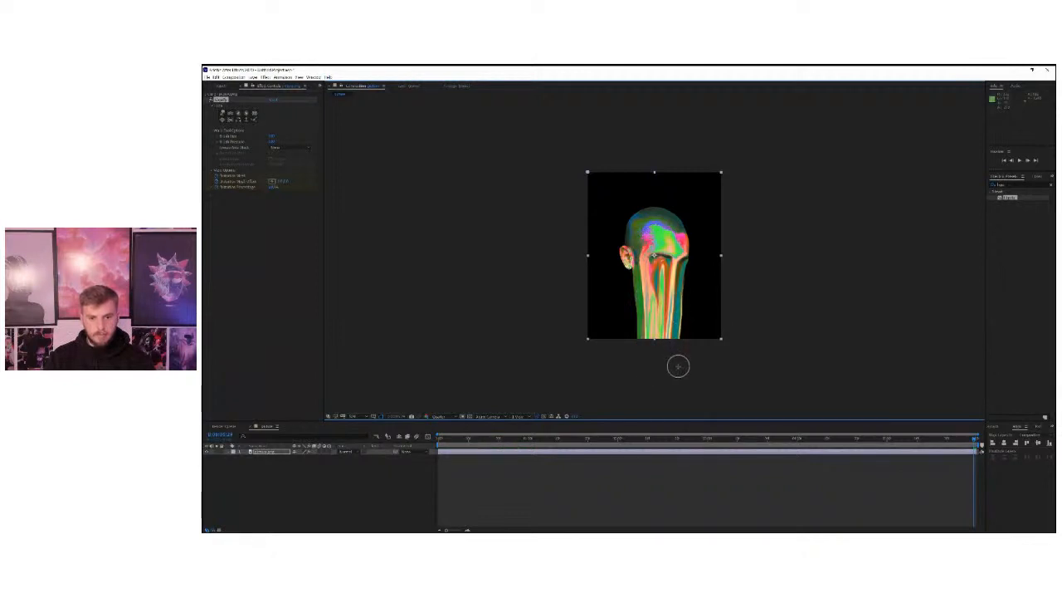
left_click_drag(687, 298, 678, 363)
left_click_drag(683, 300, 678, 355)
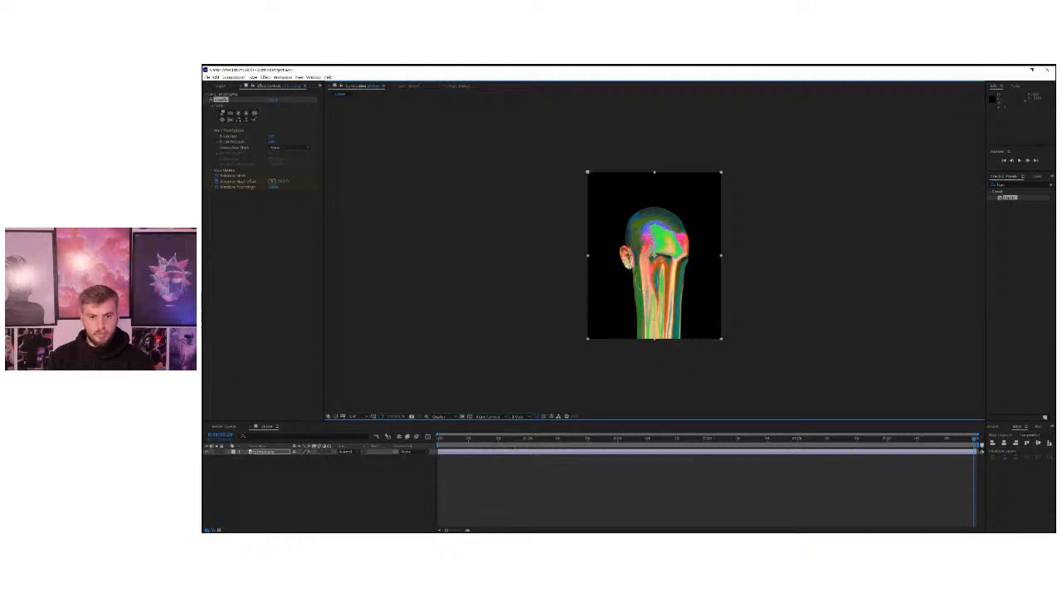
left_click_drag(644, 280, 640, 356)
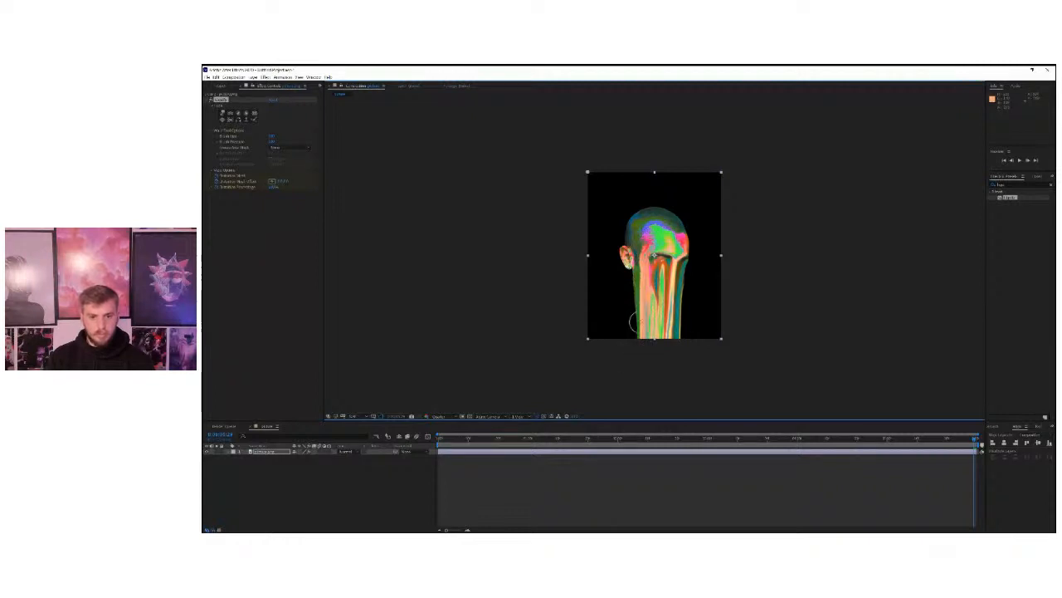
left_click_drag(639, 319, 634, 362)
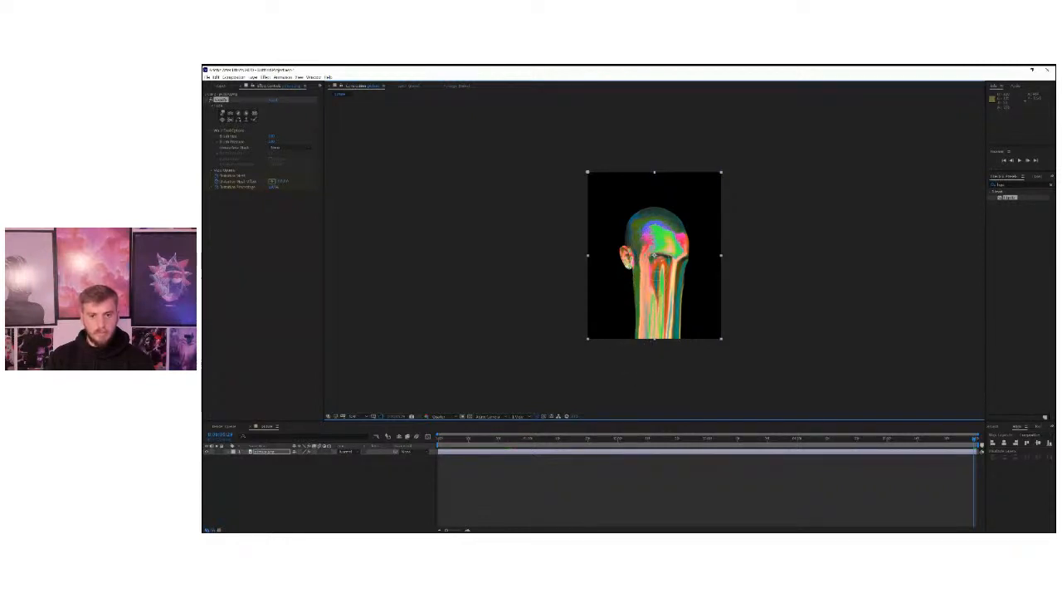
left_click_drag(656, 259, 651, 355)
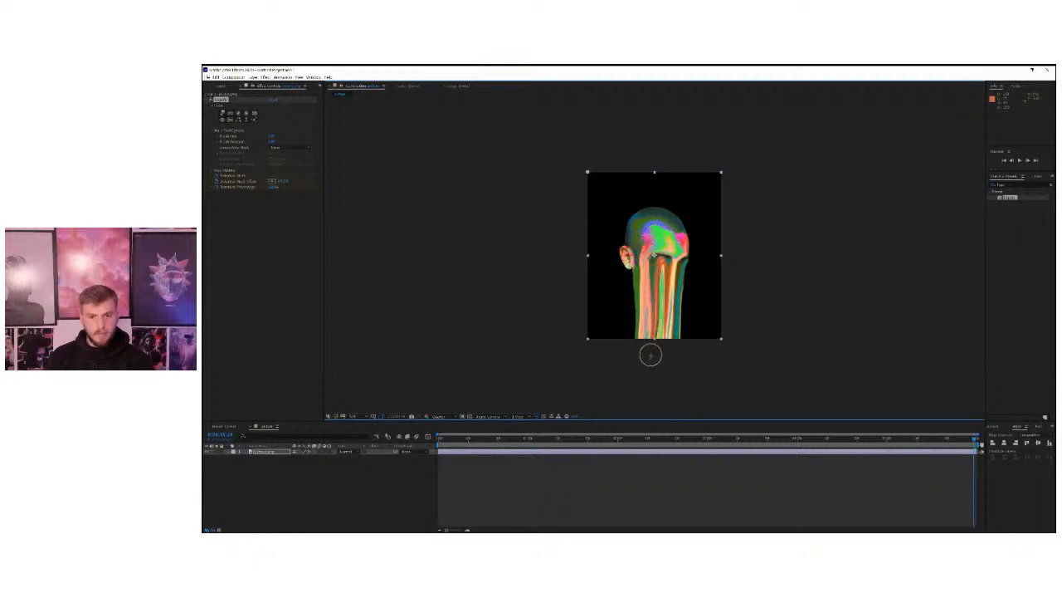
left_click_drag(646, 269, 644, 352)
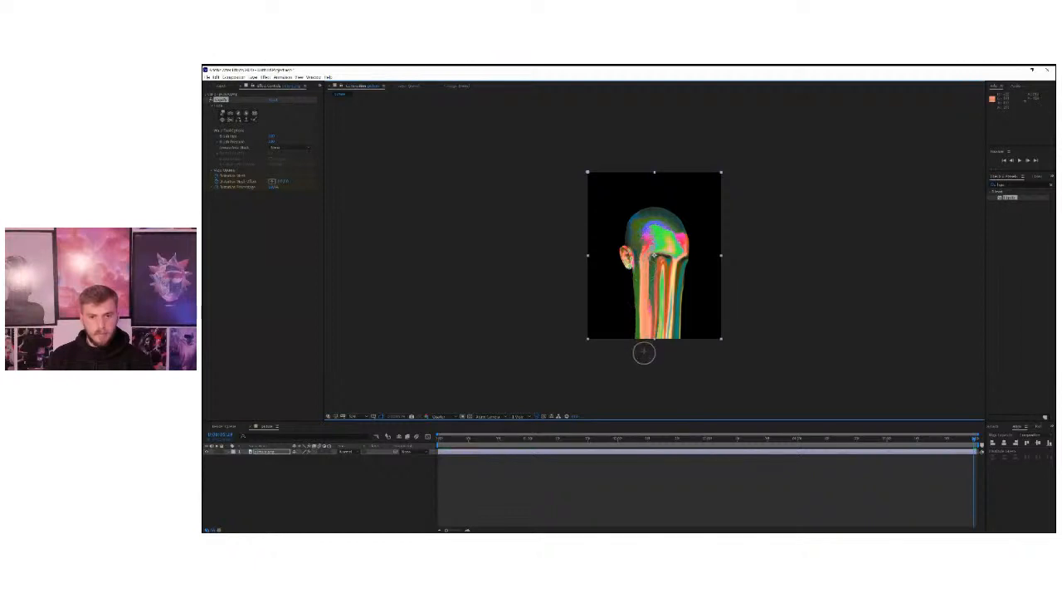
left_click_drag(680, 273, 665, 359)
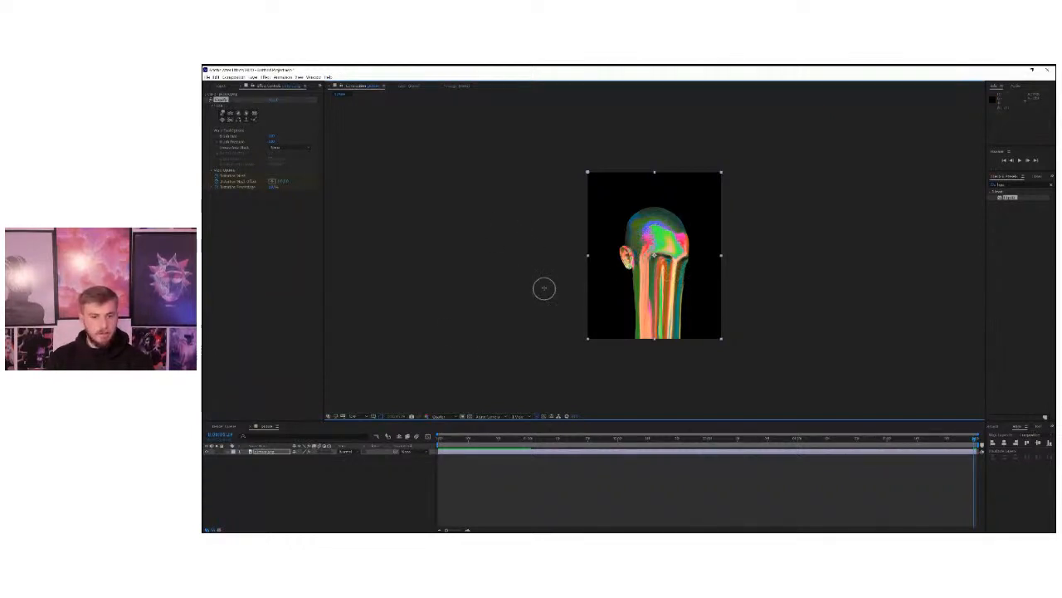
Play back the full melting animation and expand the picture layer's Liquify properties in the timeline to show the Distortion Mesh keyframes.
key("space")
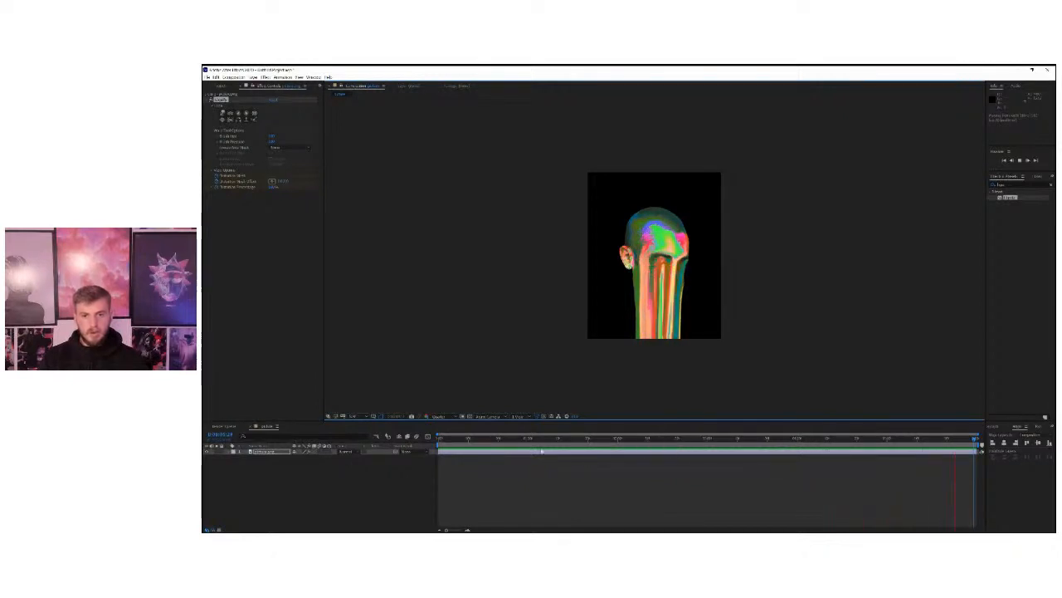
key("space")
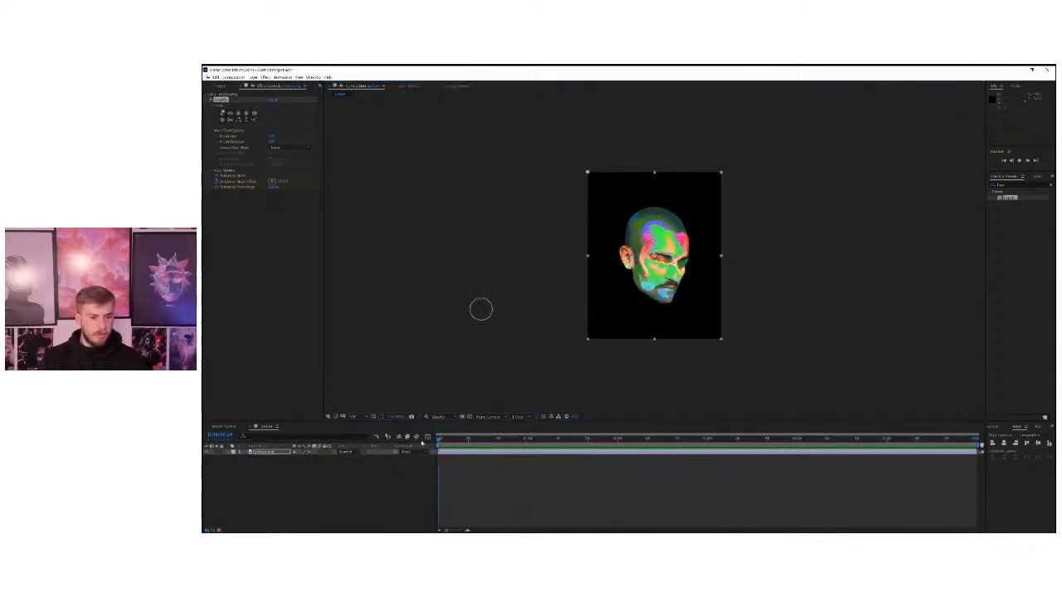
left_click(229, 452)
left_click(232, 455)
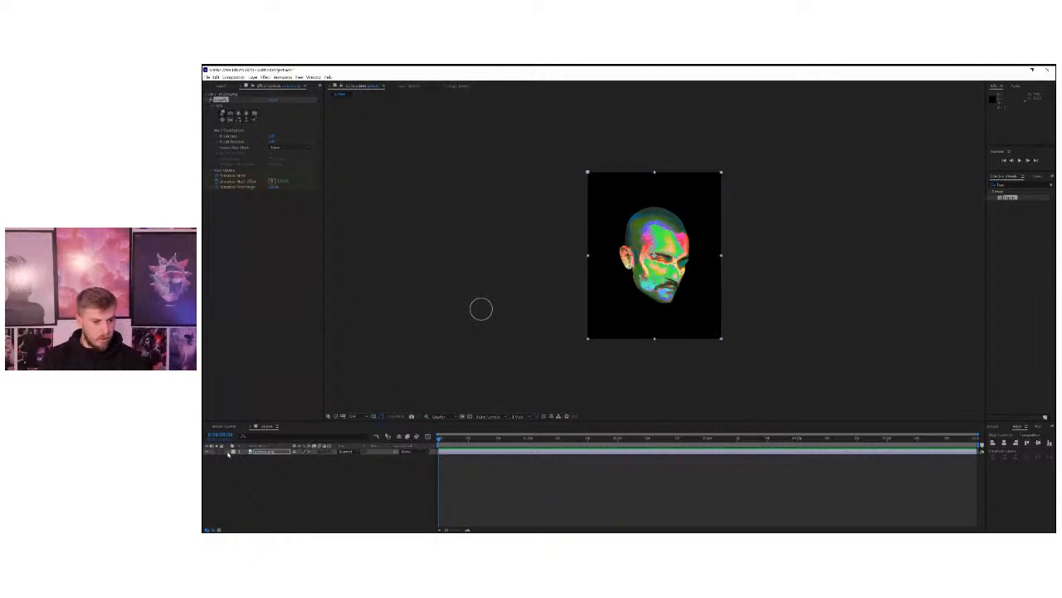
left_click(229, 452)
left_click(234, 459)
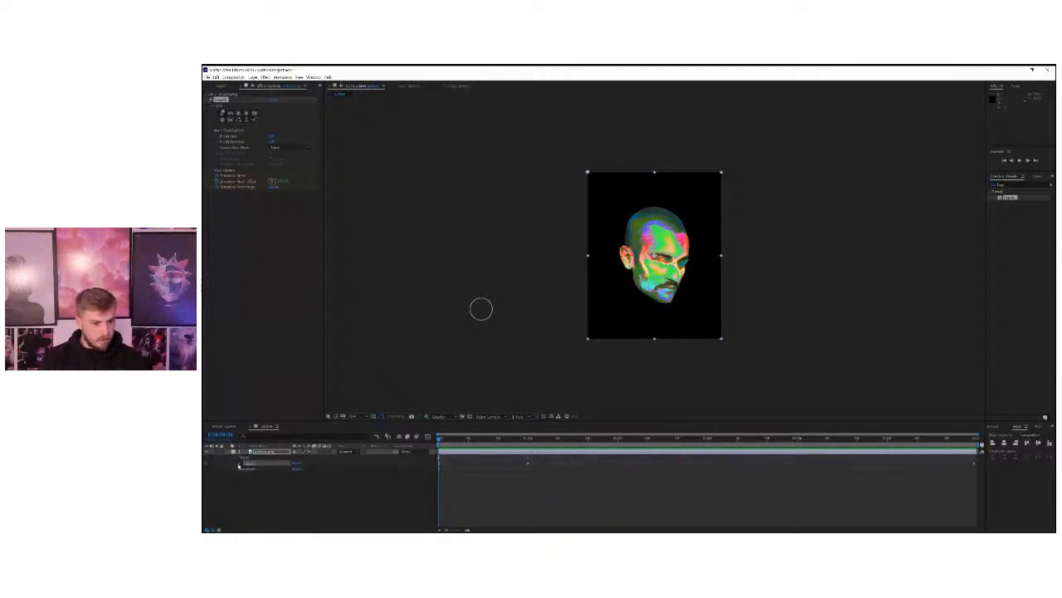
left_click(241, 466)
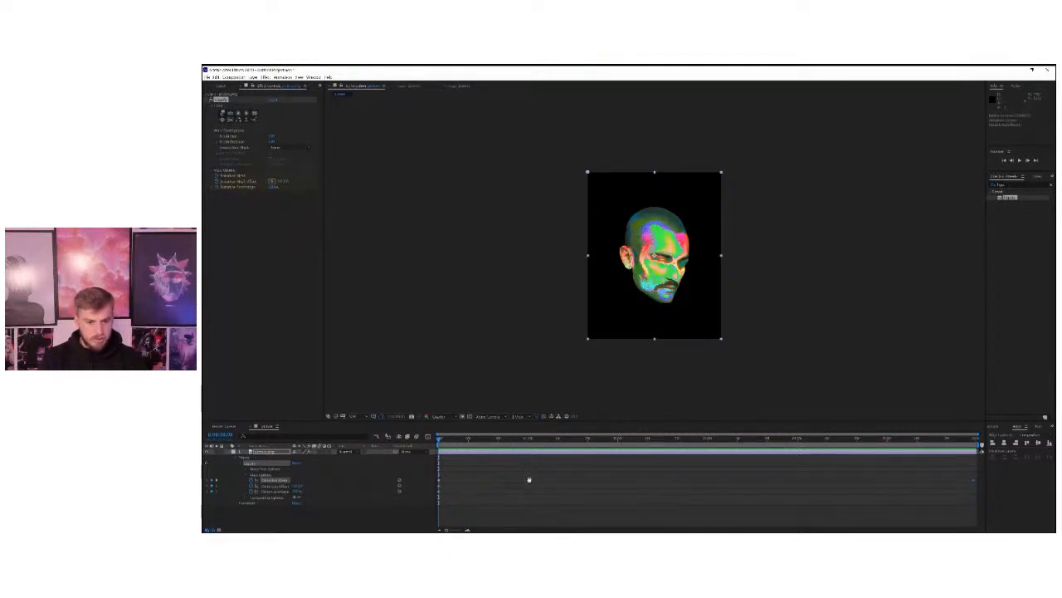
Compare the face at the start, one-second and final Distortion Mesh keyframes, and play back the animation.
left_click(530, 442)
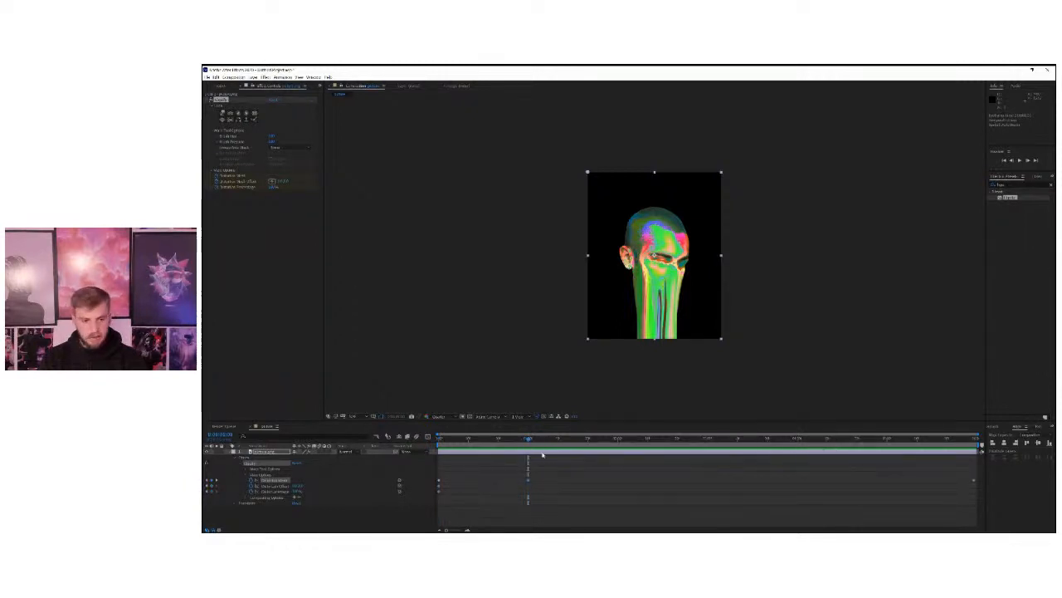
left_click(443, 444)
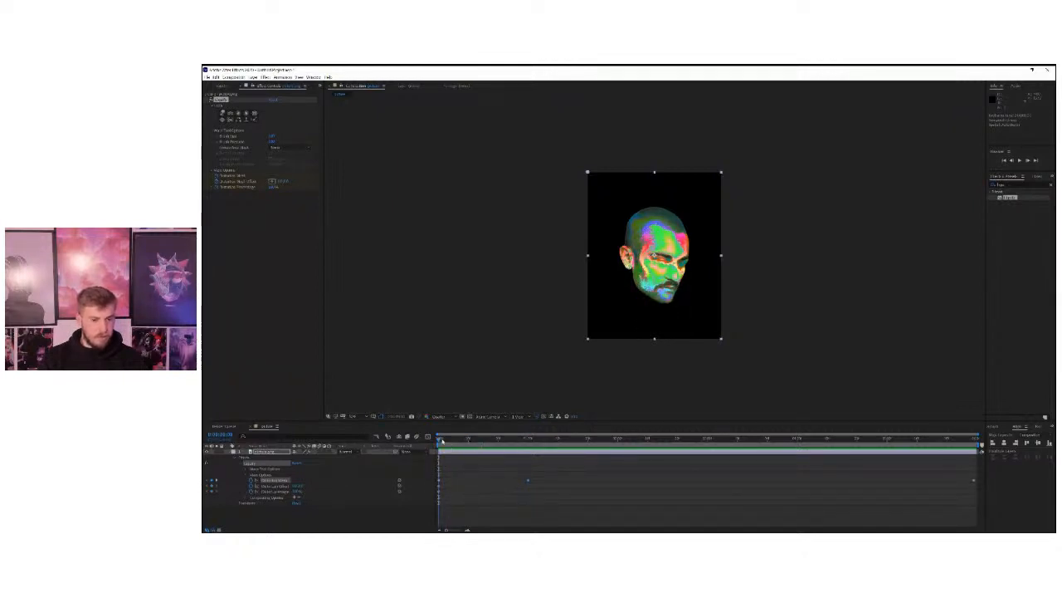
left_click(528, 440)
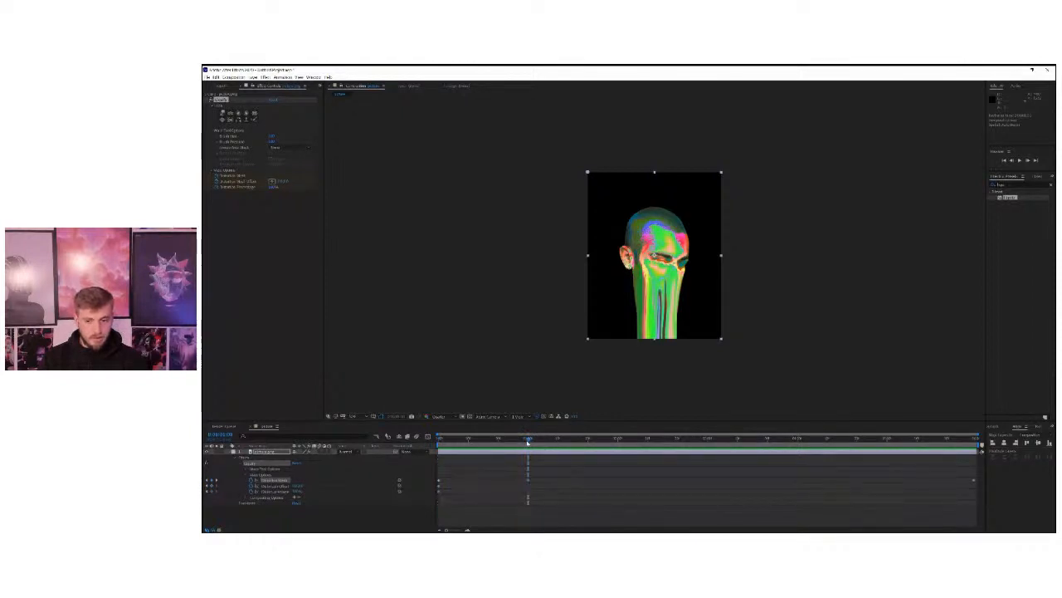
left_click_drag(970, 441, 987, 443)
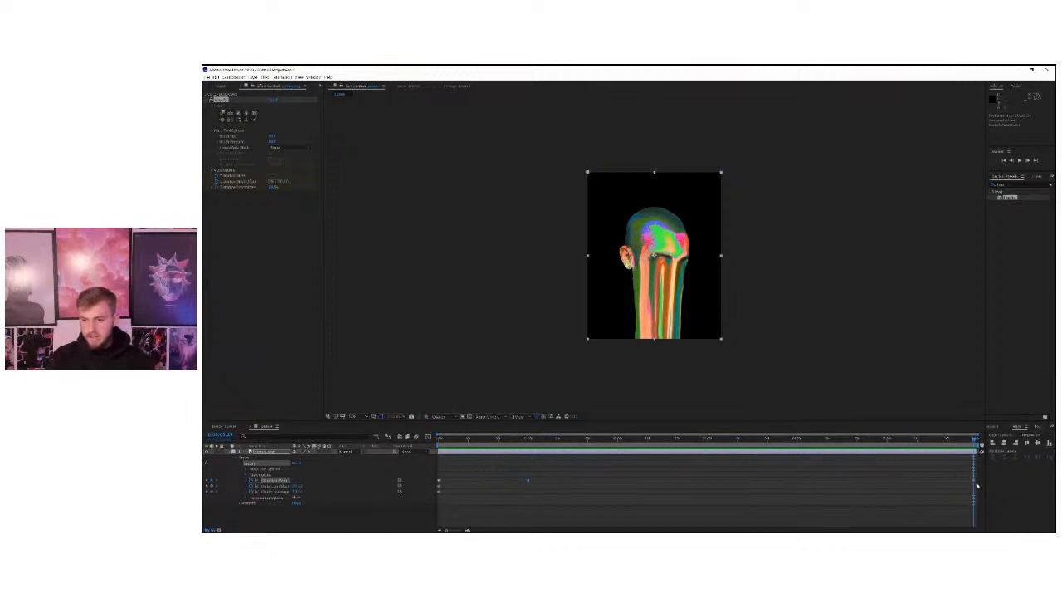
mouse_move(531, 439)
left_mouse_down()
mouse_move(616, 442)
mouse_move(527, 448)
left_mouse_up()
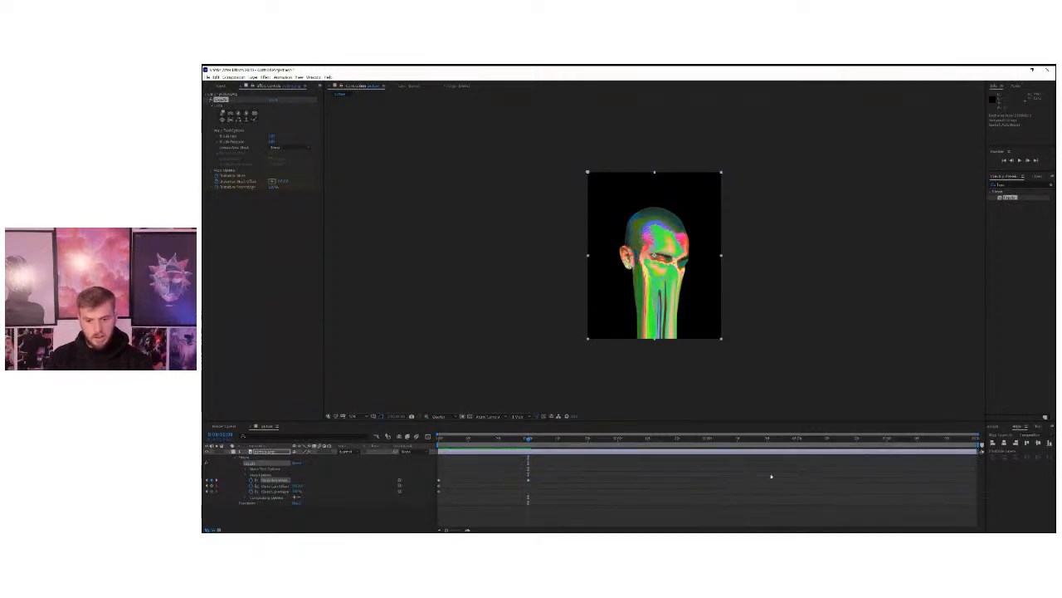
key("space")
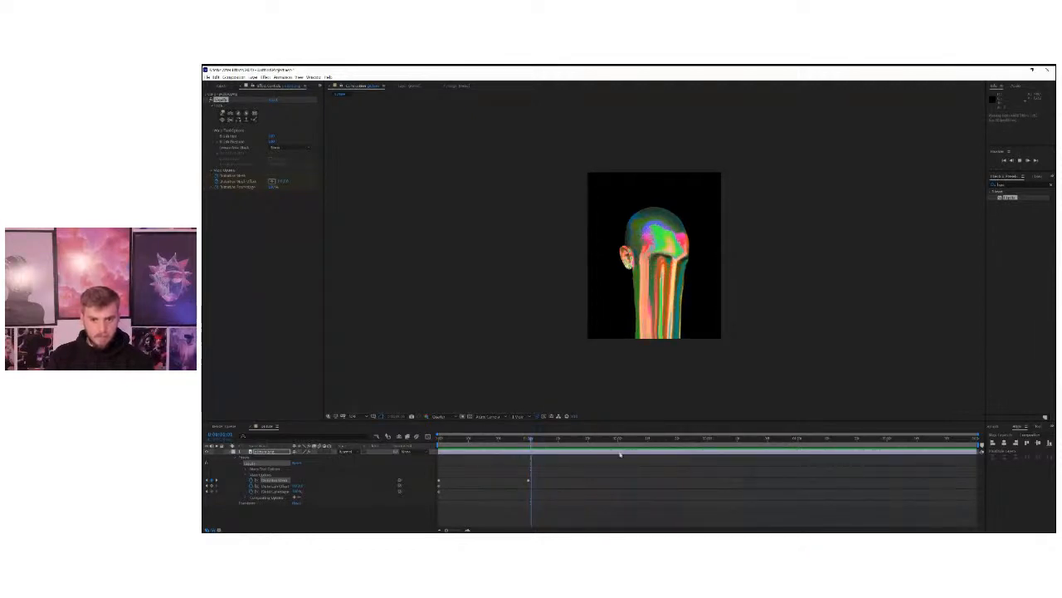
At the end of the timeline, pull the right and central drips further down with long Liquify warp strokes from the eyes.
key("space")
left_click(738, 440)
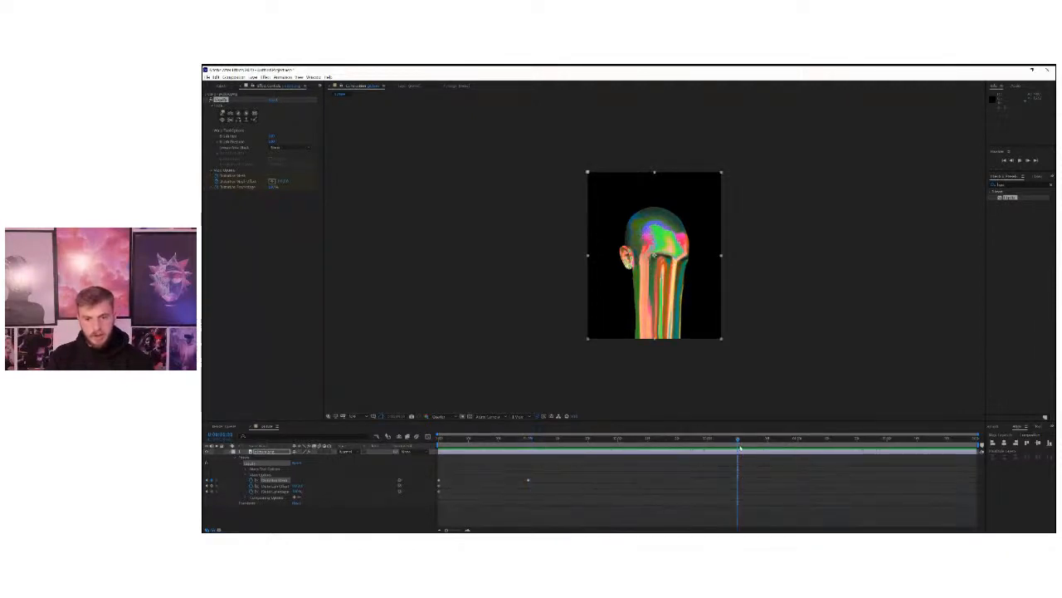
left_click_drag(739, 440, 1020, 442)
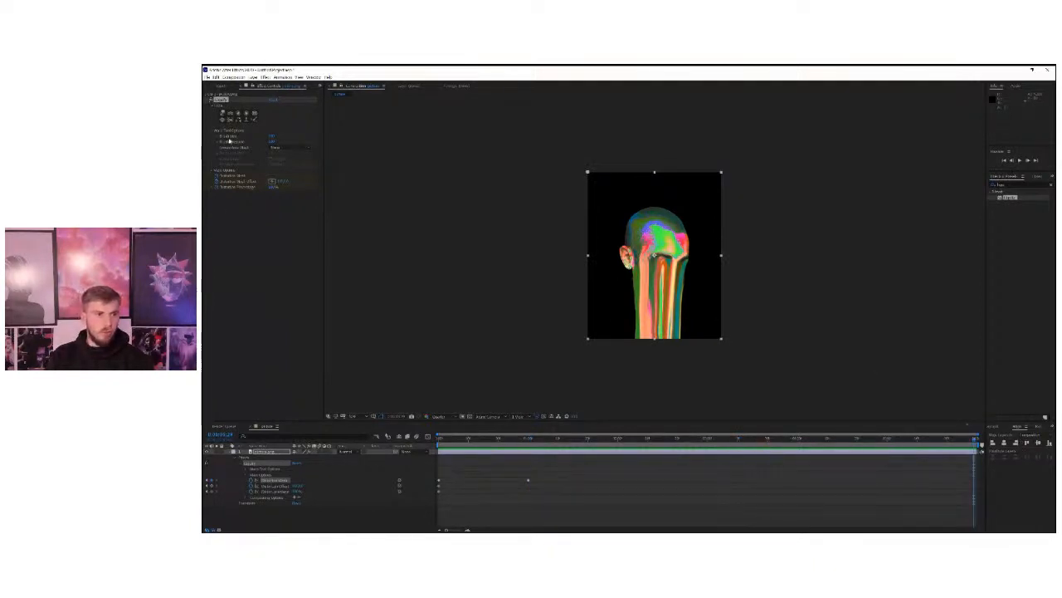
left_click(222, 114)
left_click_drag(672, 276, 671, 345)
left_click_drag(678, 276, 679, 370)
left_click_drag(682, 270, 681, 363)
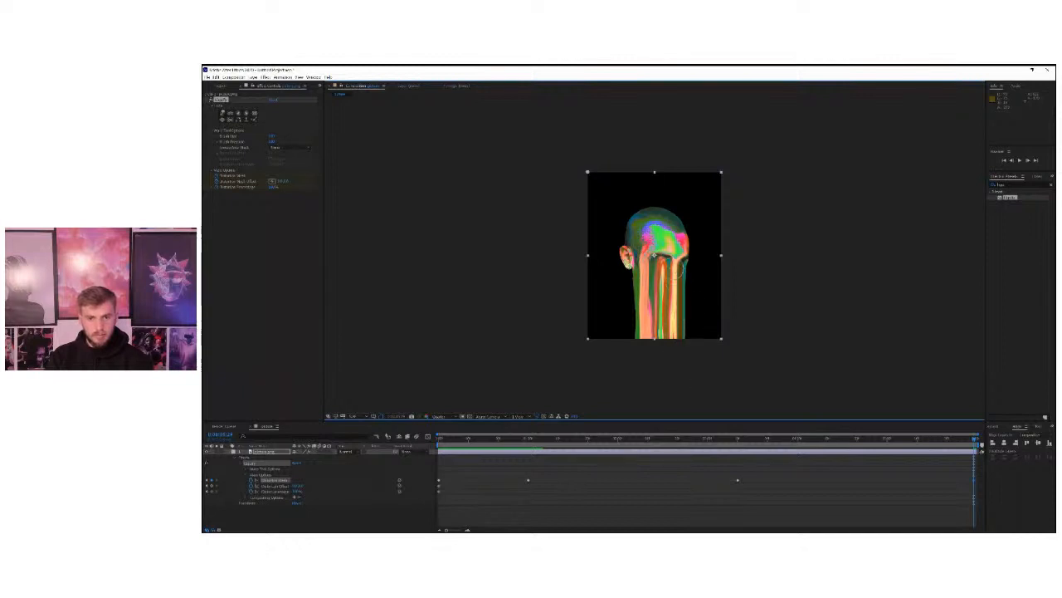
left_click_drag(668, 264, 672, 370)
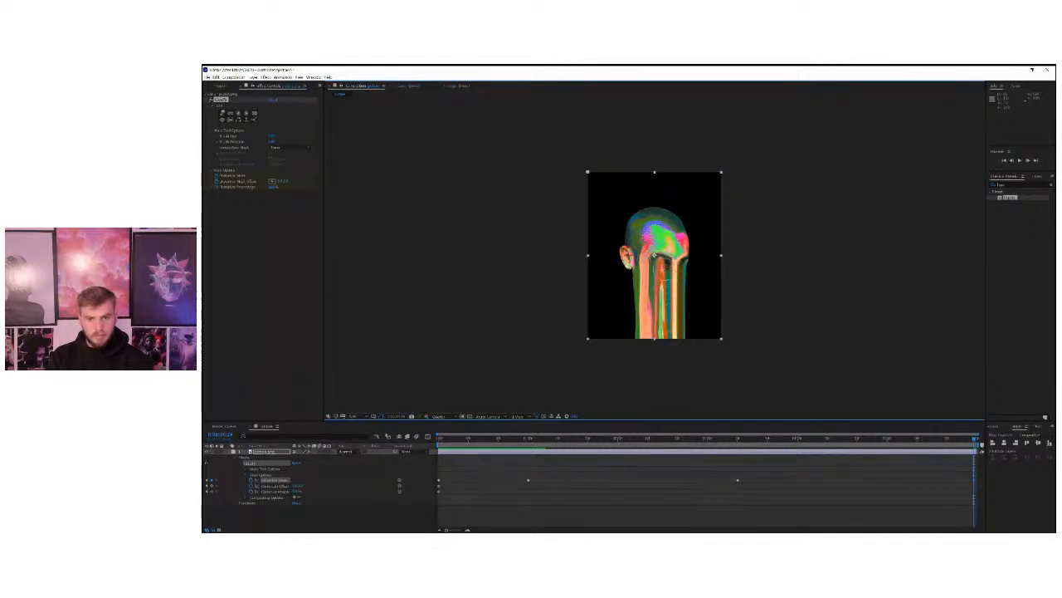
left_click_drag(658, 260, 659, 367)
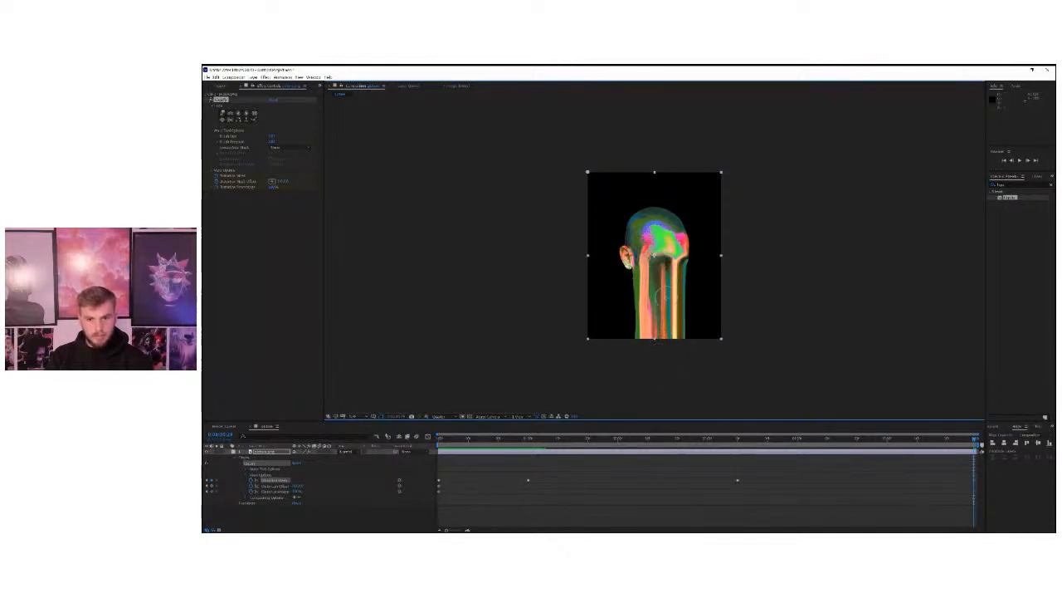
left_click_drag(663, 270, 661, 368)
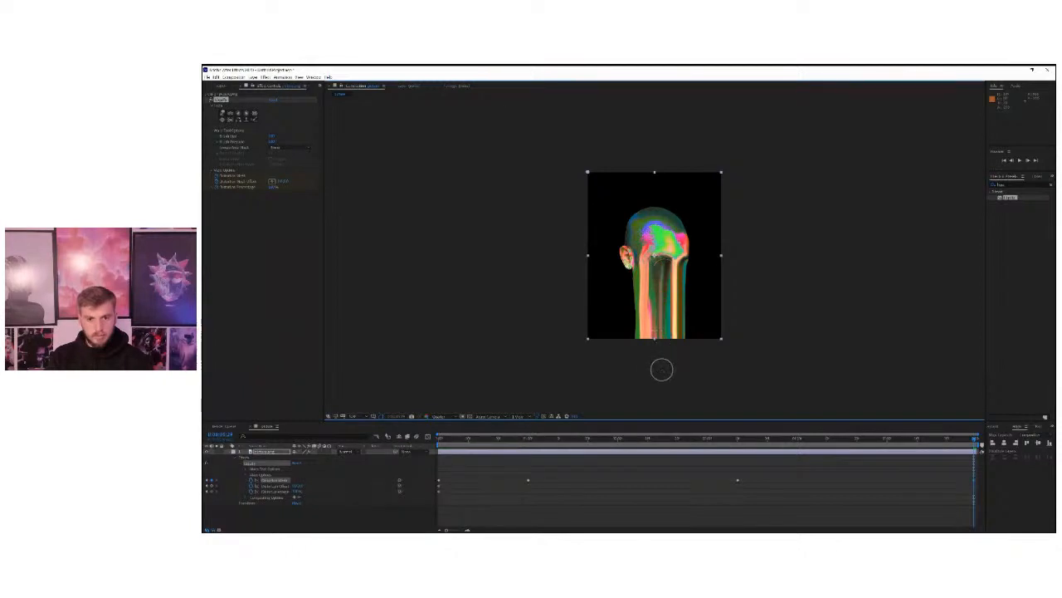
Warp the drips along the left edge of the face and again at its right side and centre downward, and play back the animation.
left_click_drag(645, 304, 645, 361)
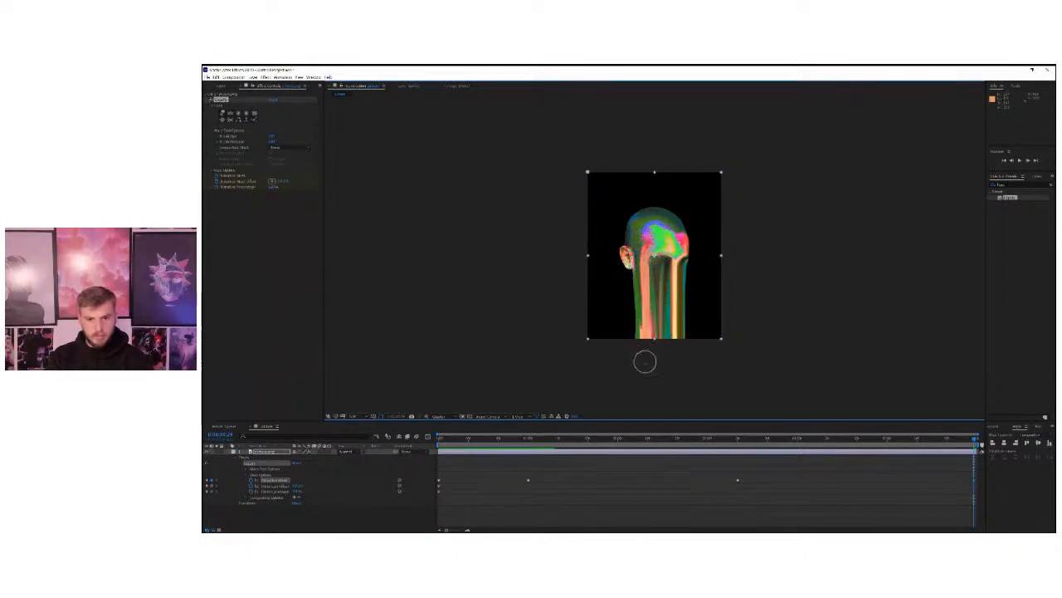
left_click_drag(634, 303, 633, 366)
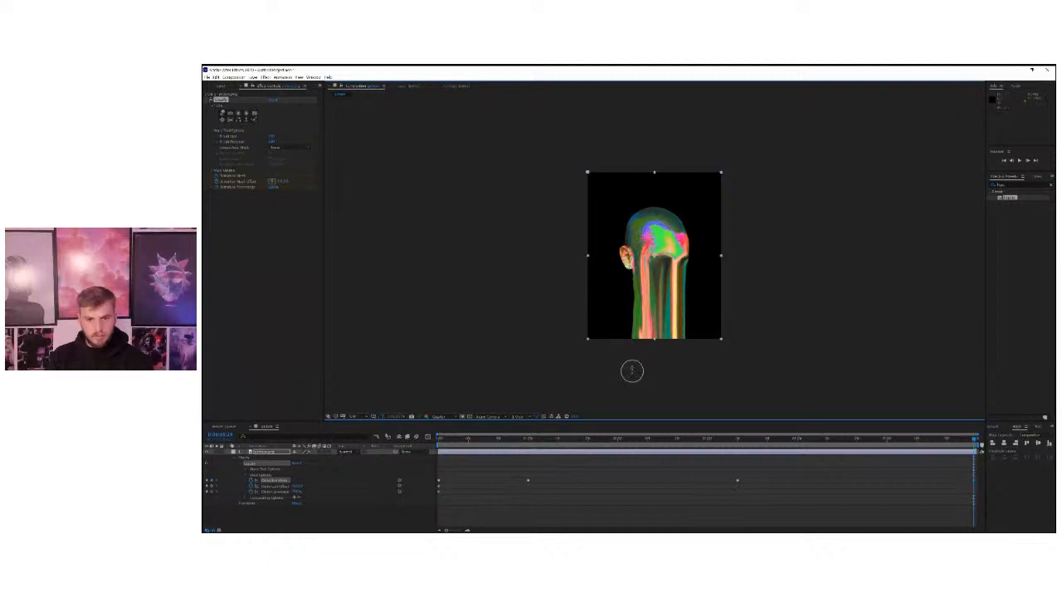
left_click_drag(630, 294, 639, 354)
left_click_drag(682, 282, 681, 356)
left_click_drag(677, 289, 677, 364)
left_click_drag(662, 268, 666, 357)
left_click_drag(656, 295, 656, 367)
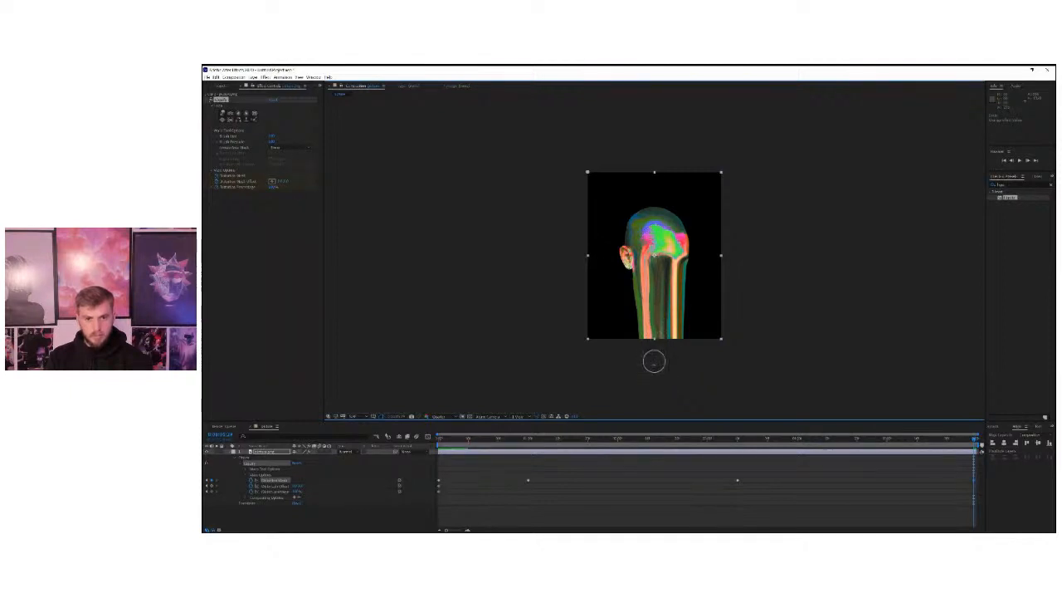
key("space")
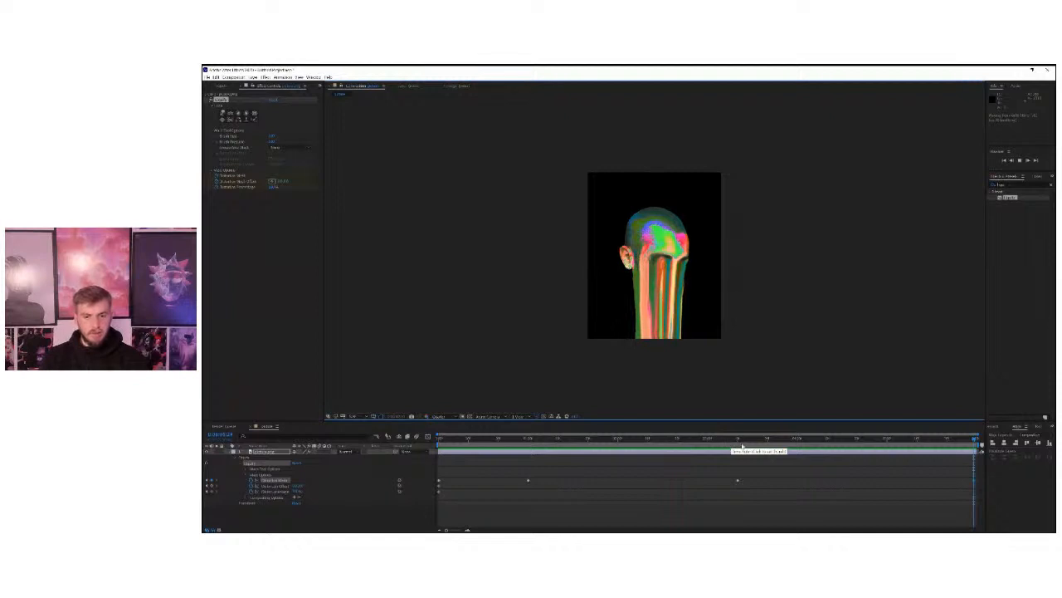
left_click(817, 453)
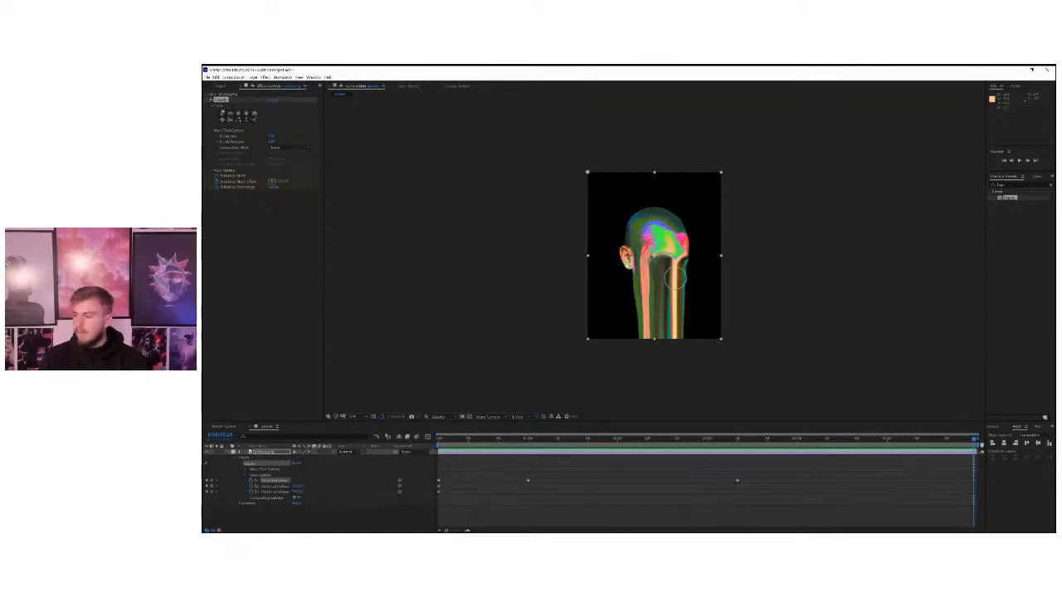
At the final keyframe, warp the green forehead colour and the neighbouring drips down past the canvas, and play back the animation.
left_click_drag(672, 268, 675, 360)
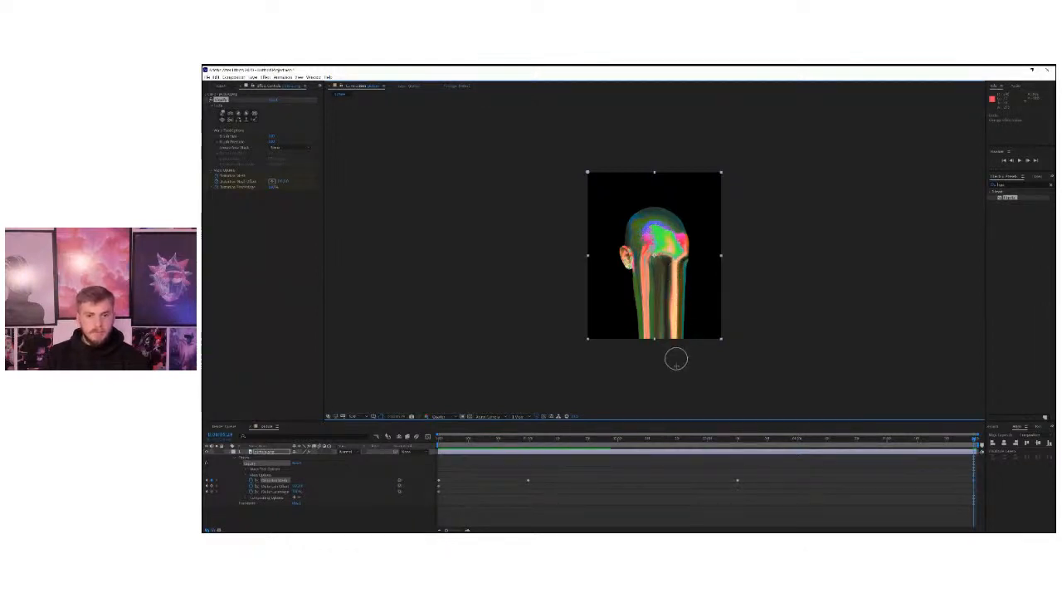
left_click_drag(661, 270, 662, 360)
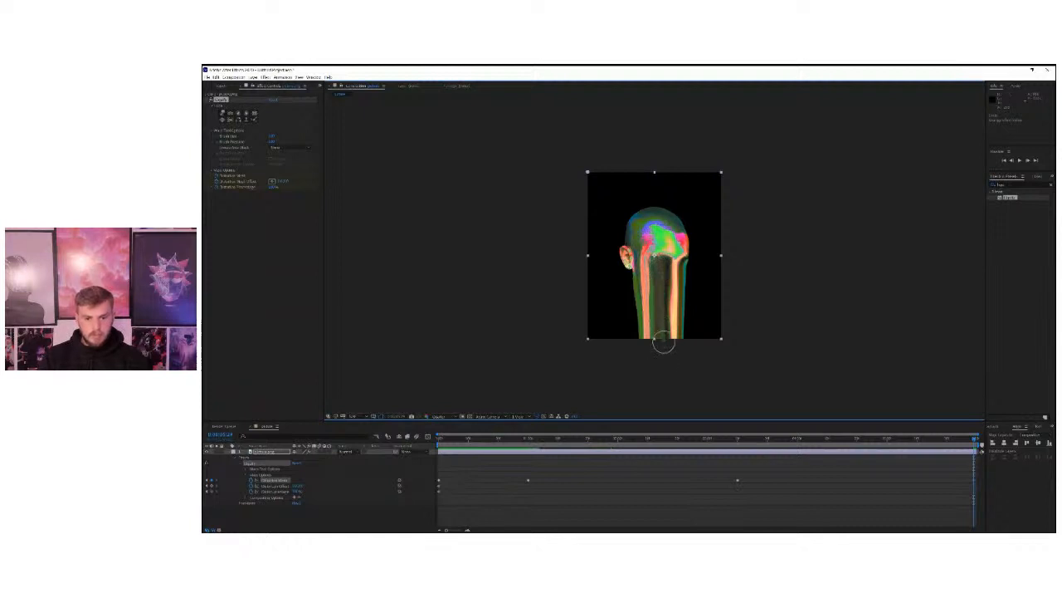
left_click_drag(657, 256, 652, 358)
left_click_drag(661, 265, 659, 357)
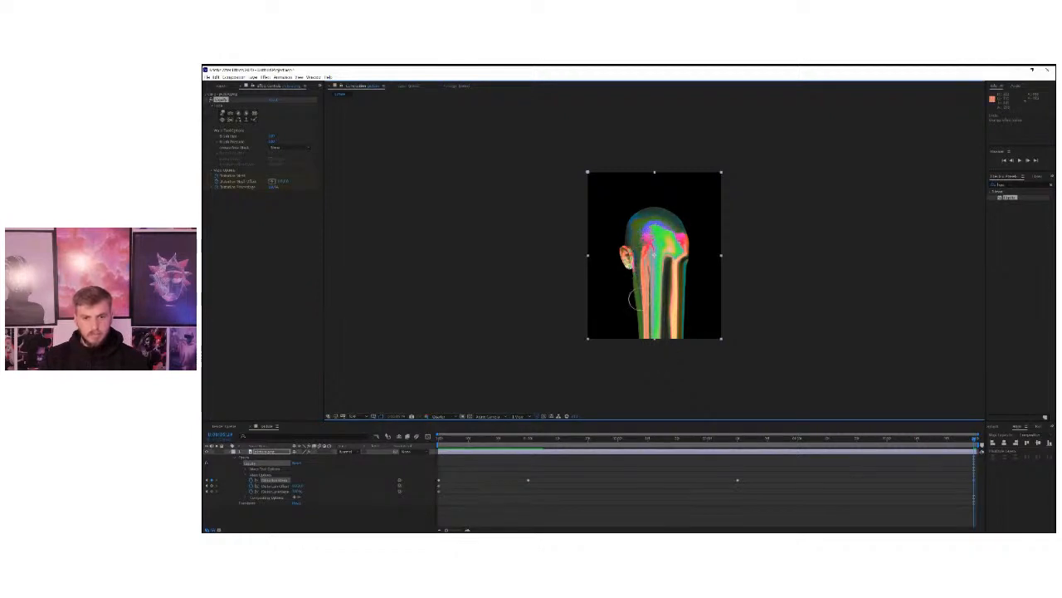
left_click_drag(640, 277, 644, 354)
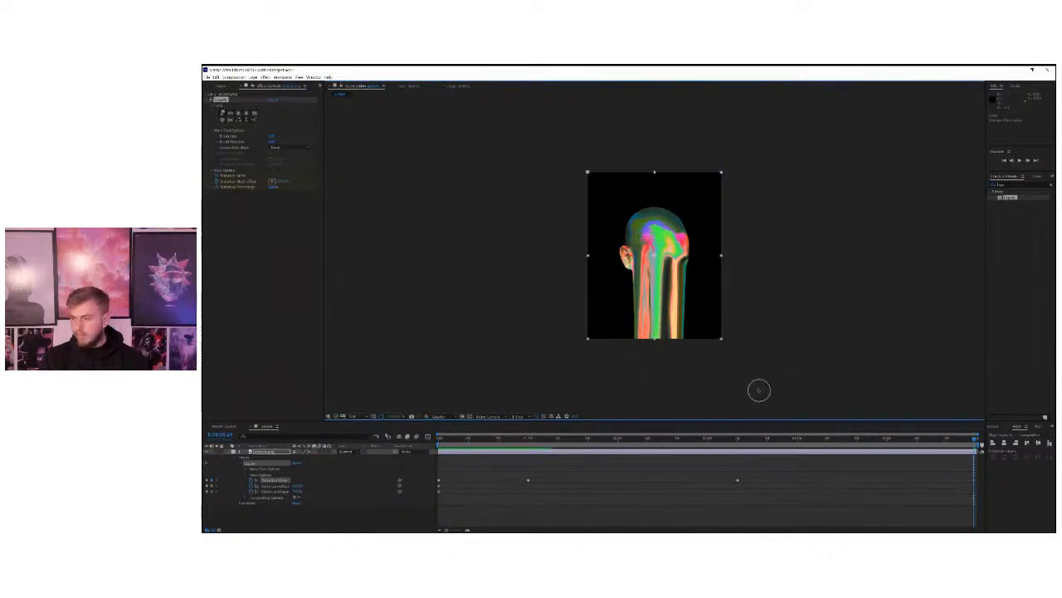
key("space")
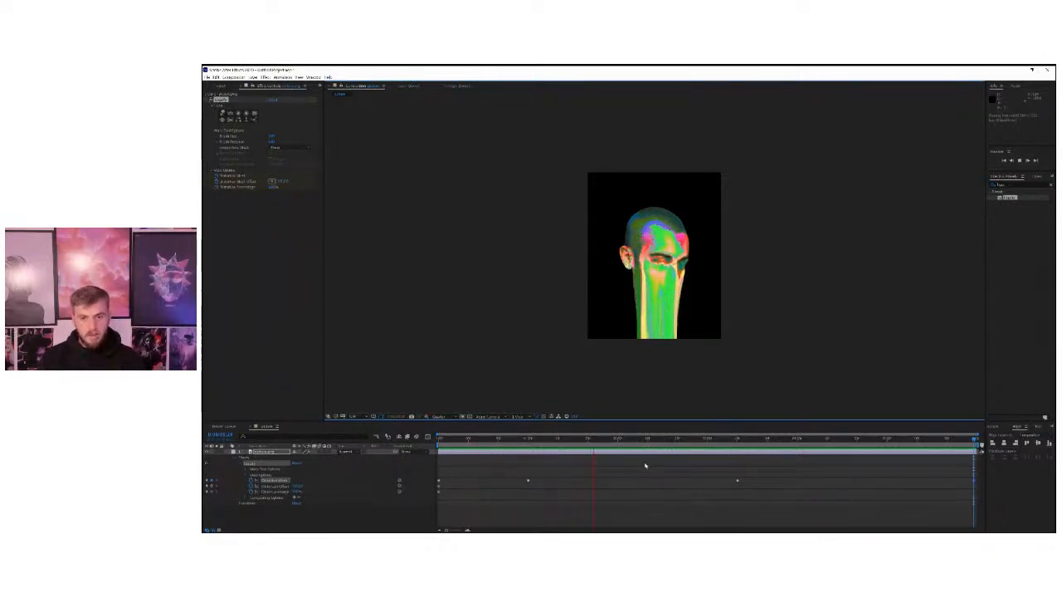
At the one-second Distortion Mesh keyframe, make the drips on the lower face wavy with the Liquify Twirl tool.
left_click(528, 439)
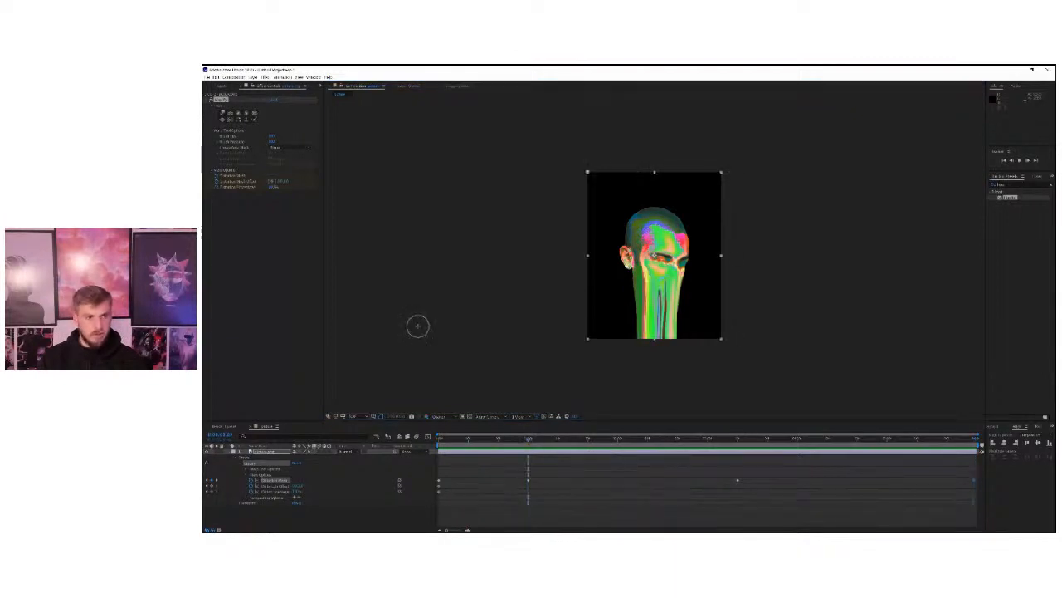
left_click(239, 117)
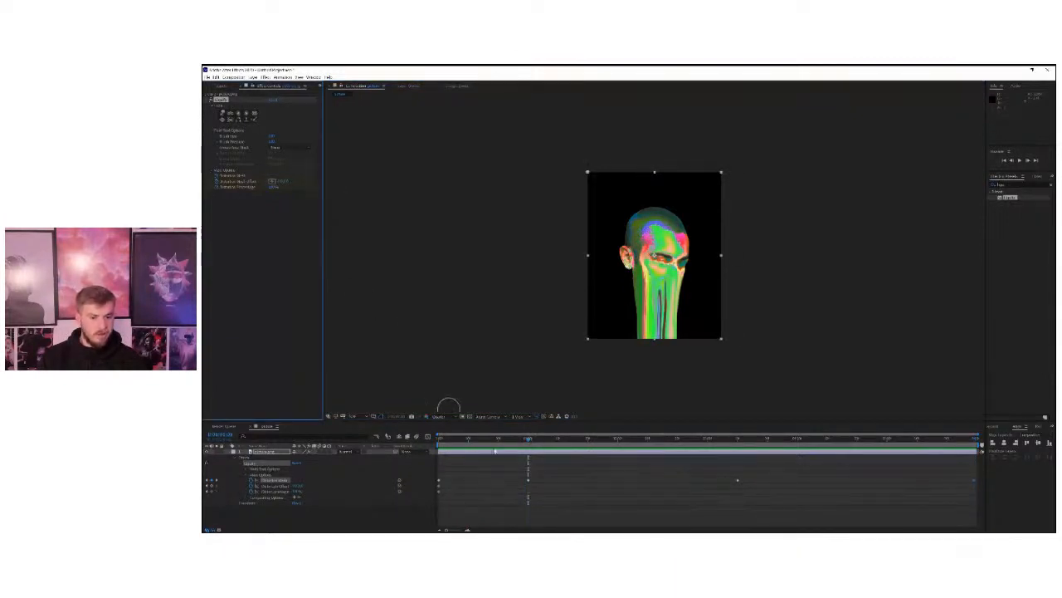
left_click(528, 481)
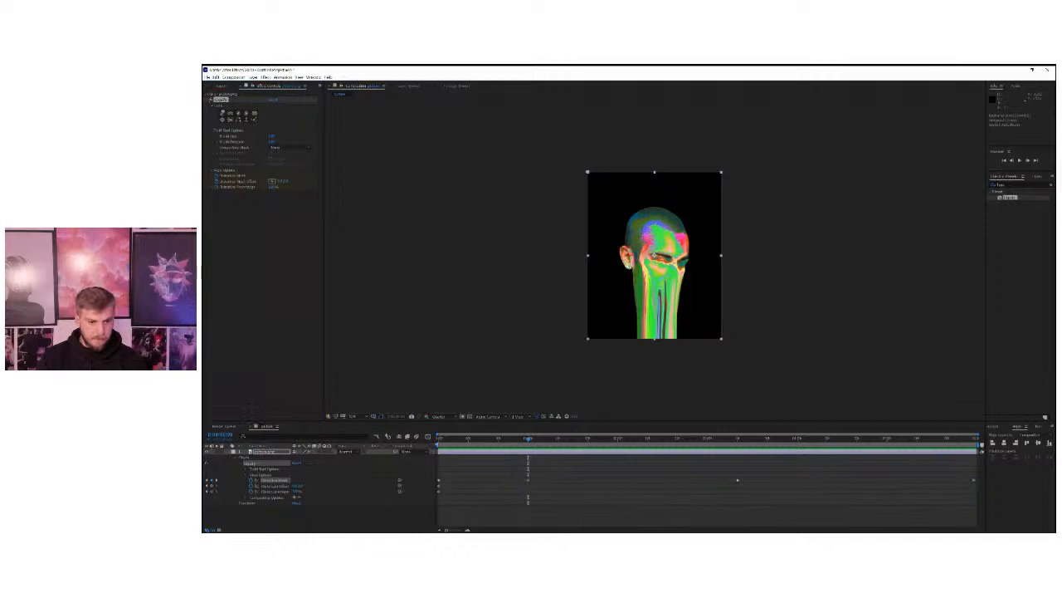
left_click_drag(527, 439, 430, 446)
left_click(527, 444)
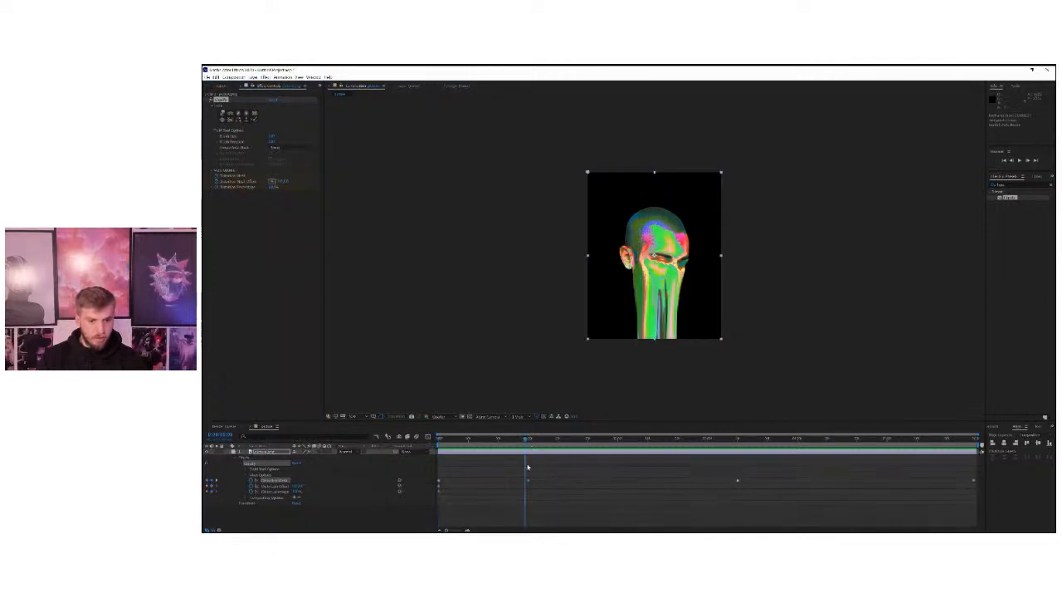
left_click_drag(525, 441, 530, 443)
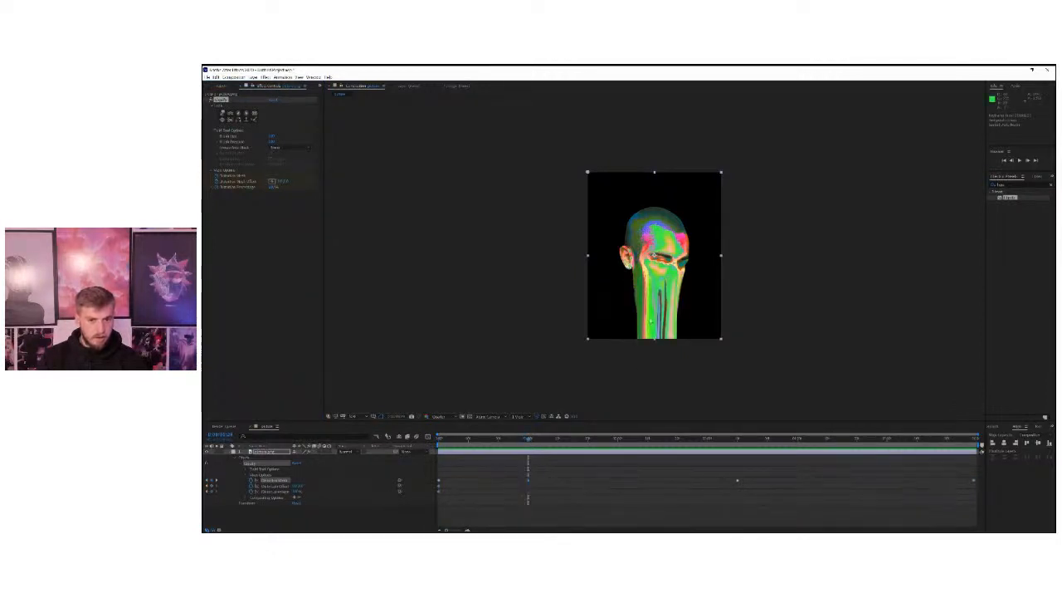
left_click(239, 119)
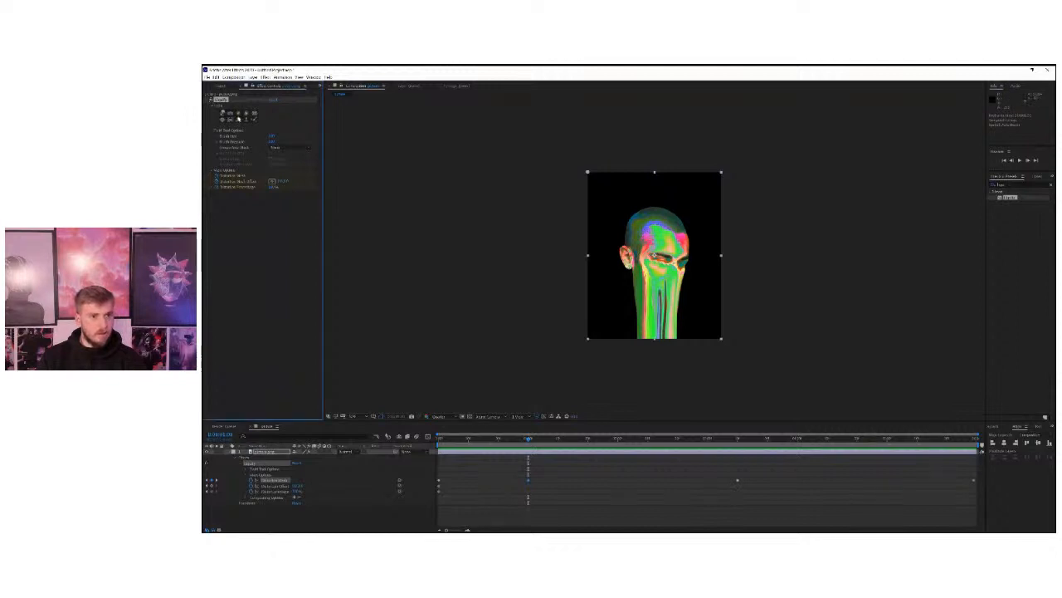
mouse_move(644, 308)
left_mouse_down()
mouse_move(647, 336)
mouse_move(669, 339)
left_mouse_up()
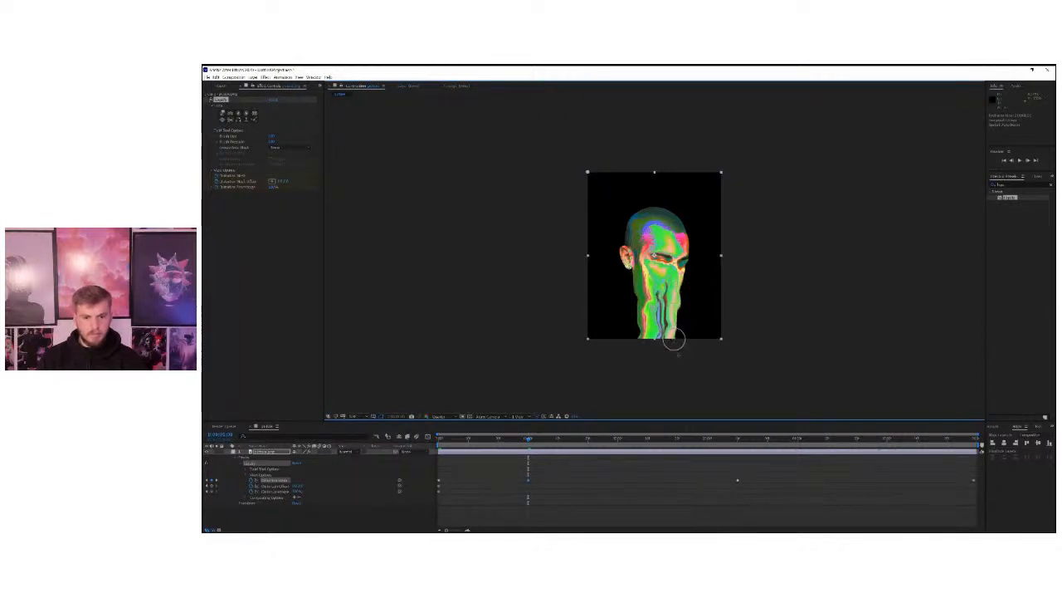
At the third Distortion Mesh keyframe, run Twirl strokes down all the drips from the eyes to the canvas bottom to make them wavy.
left_click(735, 441)
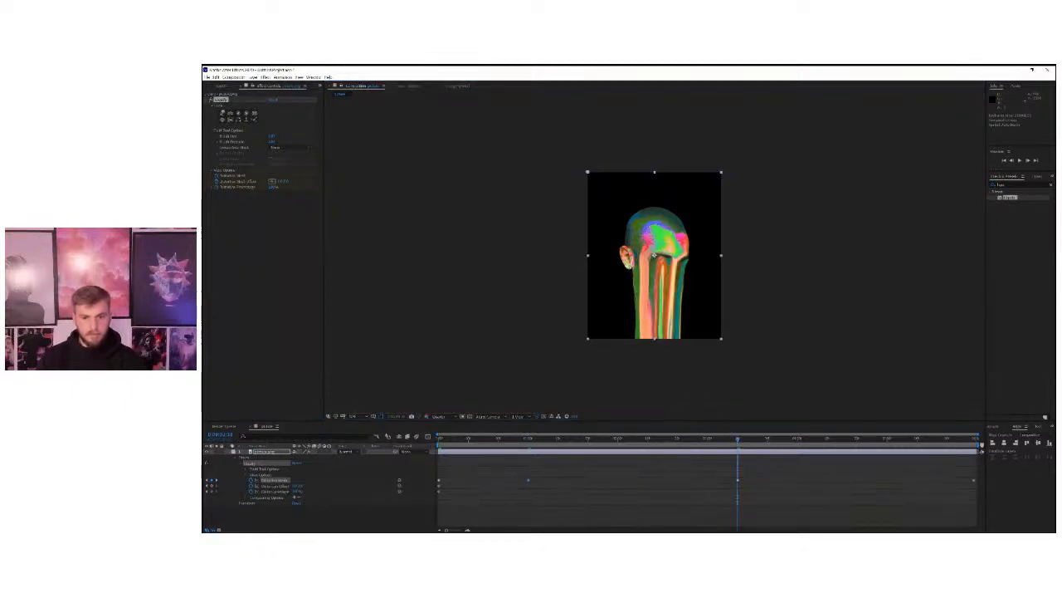
left_click_drag(660, 272, 649, 356)
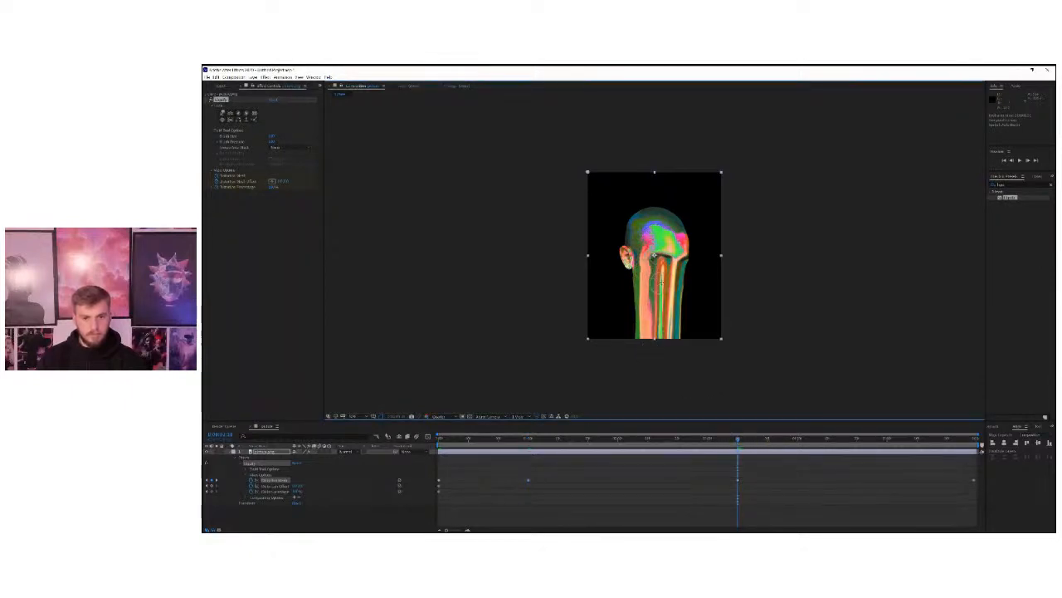
left_click_drag(661, 275, 662, 353)
left_click_drag(683, 274, 676, 363)
left_click_drag(665, 298, 670, 352)
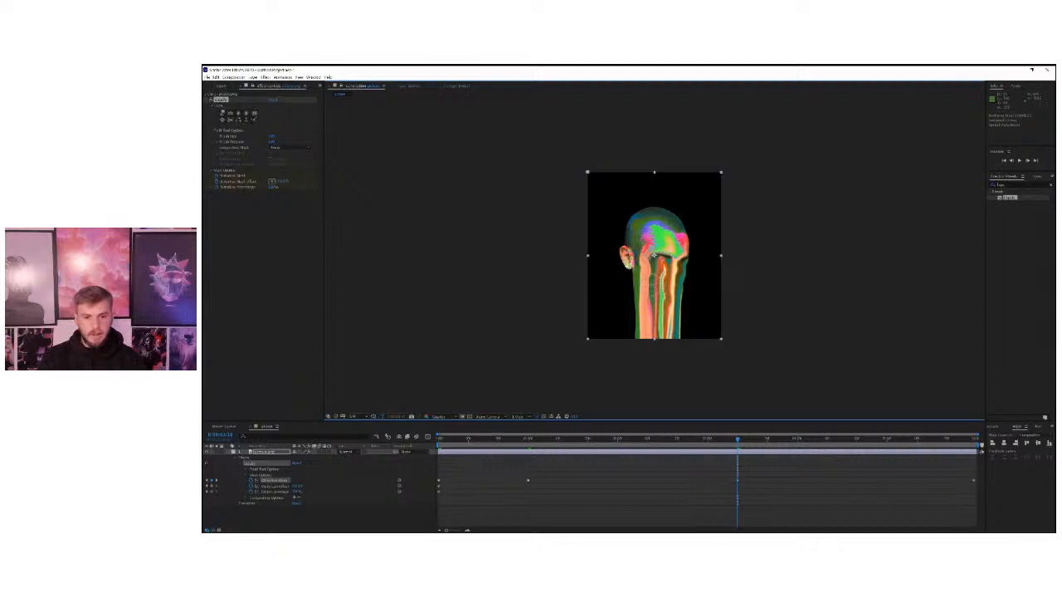
left_click_drag(648, 330, 645, 354)
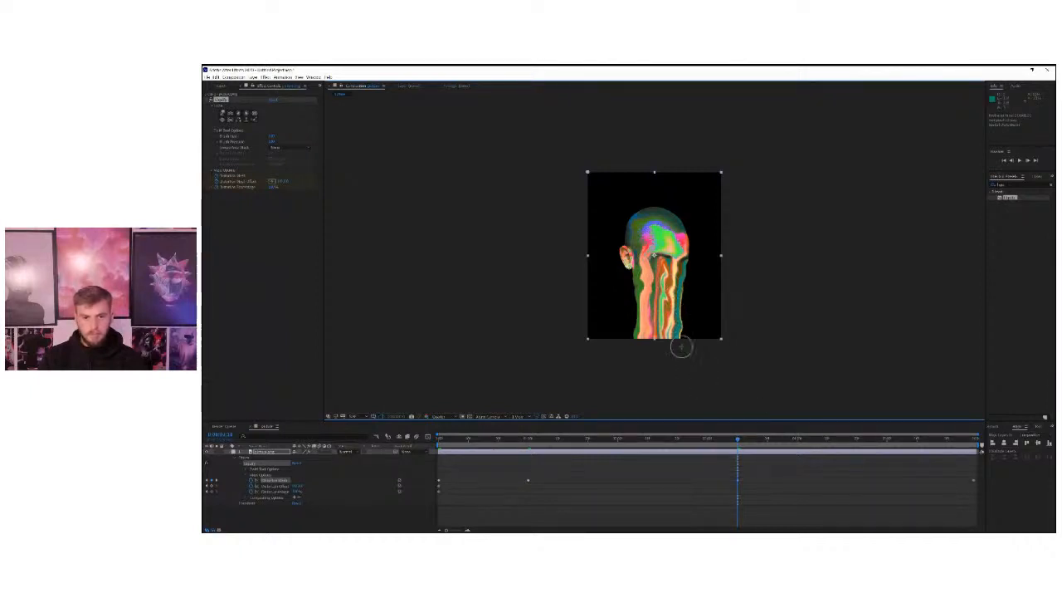
At the end of the timeline, ripple the orange, green, red and dark drips with downward Twirl strokes.
key("End")
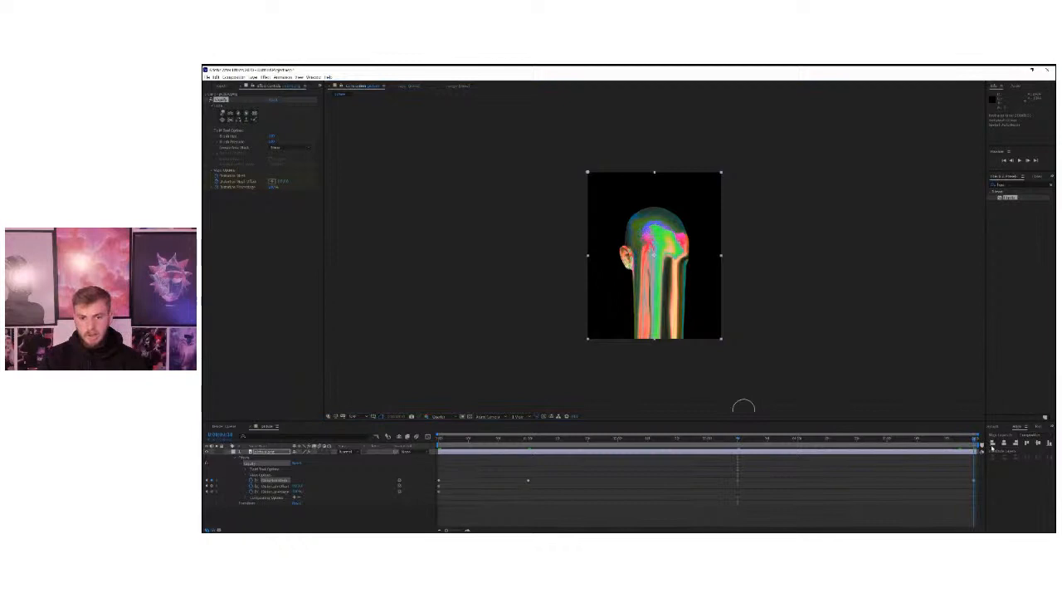
left_click_drag(676, 266, 676, 355)
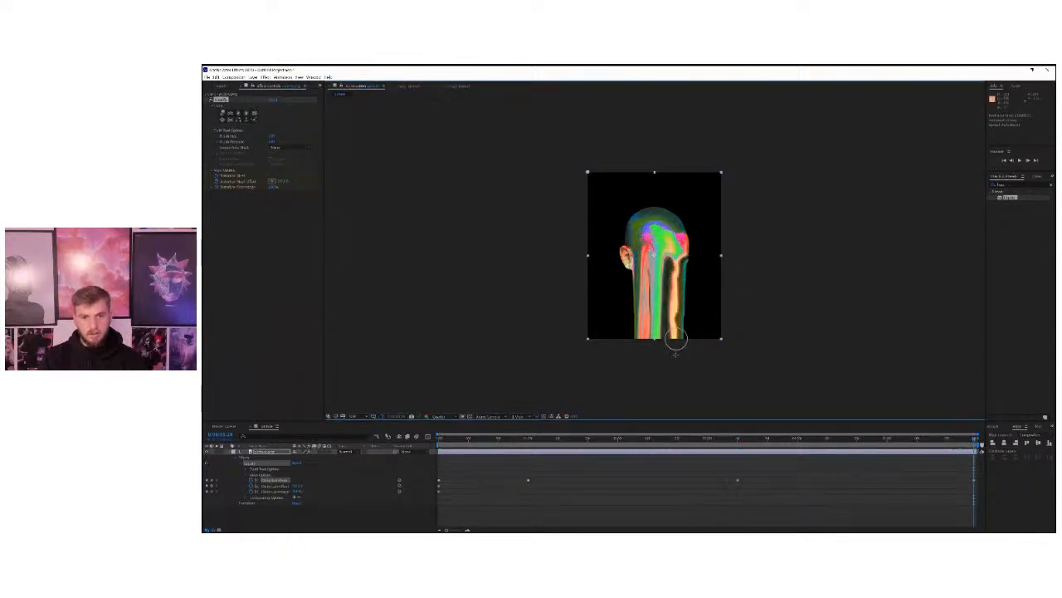
mouse_move(676, 272)
left_mouse_down()
mouse_move(677, 344)
mouse_move(665, 311)
mouse_move(663, 347)
left_mouse_up()
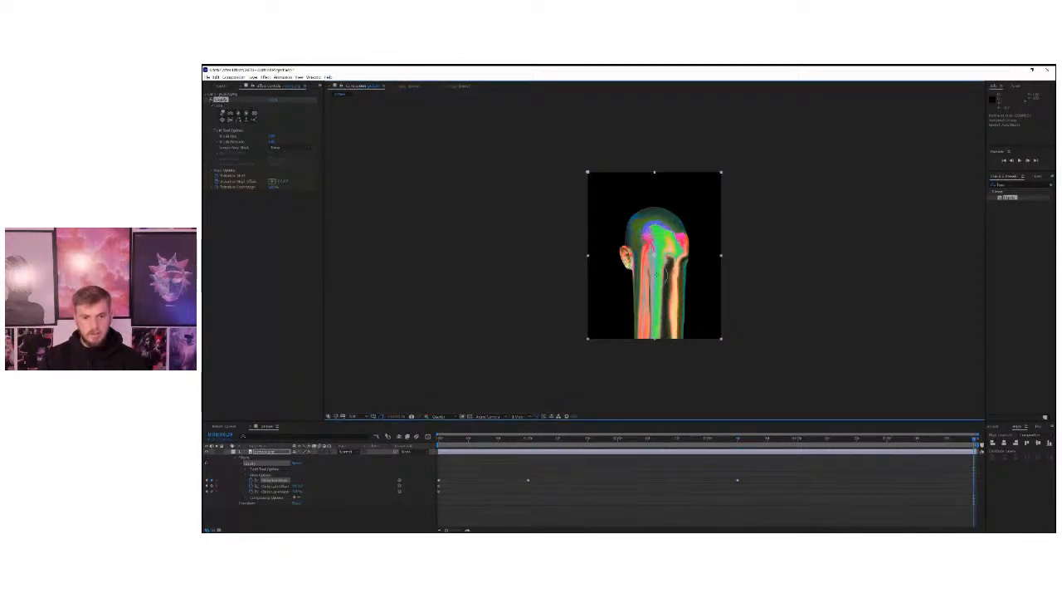
mouse_move(655, 252)
left_mouse_down()
mouse_move(657, 315)
mouse_move(641, 333)
left_mouse_up()
left_click_drag(642, 272, 648, 343)
left_click_drag(679, 271, 678, 342)
left_click_drag(666, 298, 665, 352)
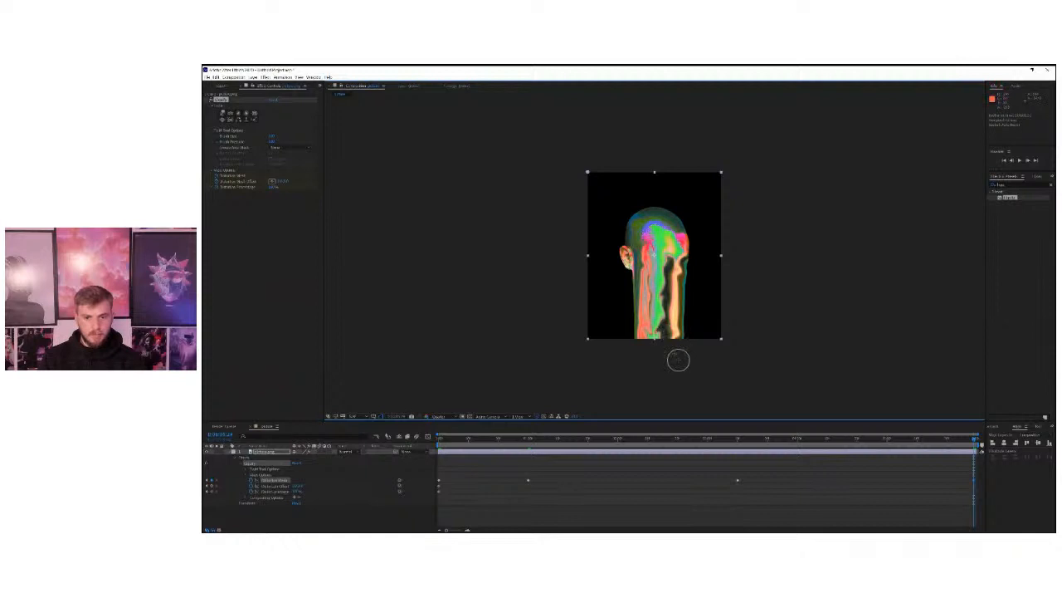
Play back the wavy melting animation and scrub from the start to the third Distortion Mesh keyframe.
key("space")
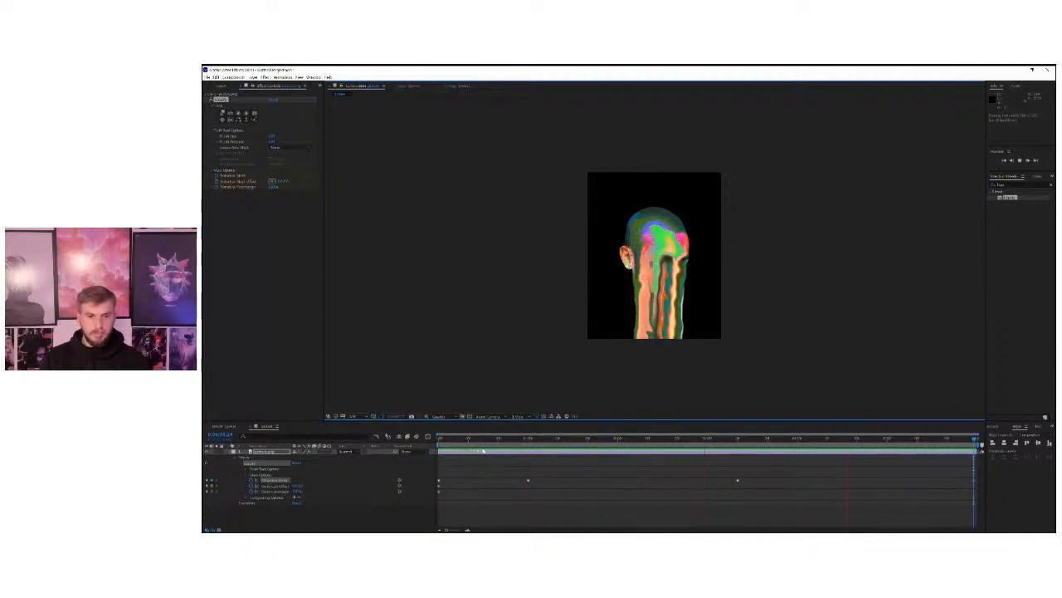
left_click(528, 443)
left_click_drag(528, 443, 455, 444)
key("space")
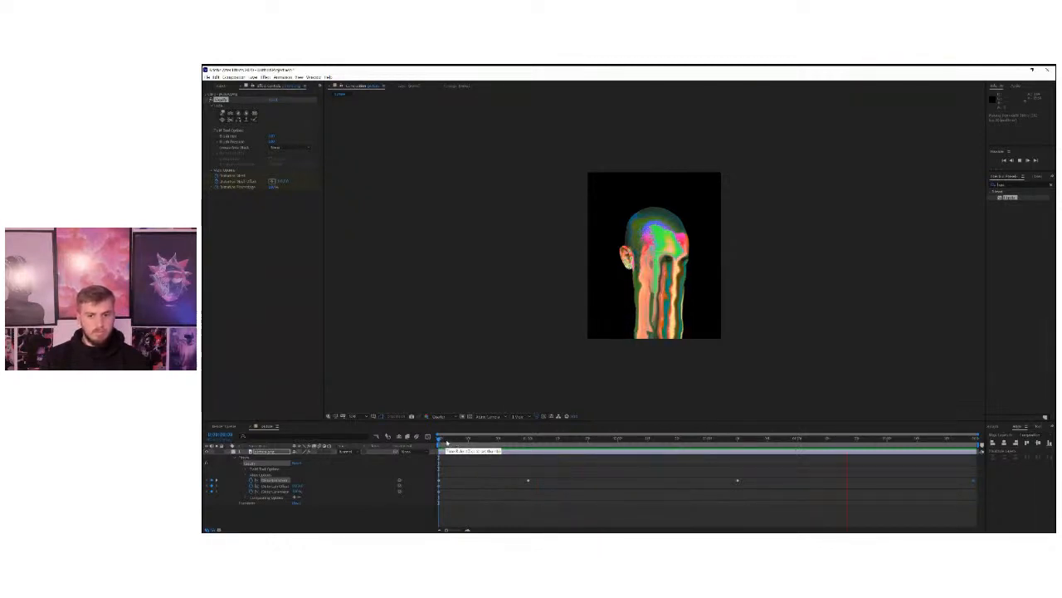
key("space")
left_click_drag(439, 440, 669, 446)
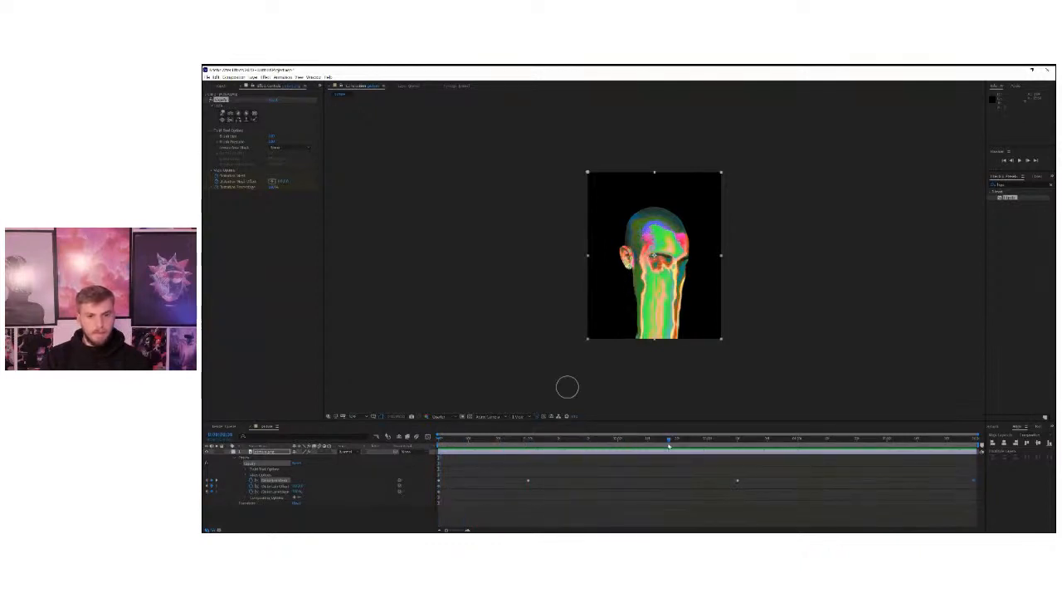
mouse_move(744, 445)
left_mouse_down()
mouse_move(892, 454)
mouse_move(740, 449)
left_mouse_up()
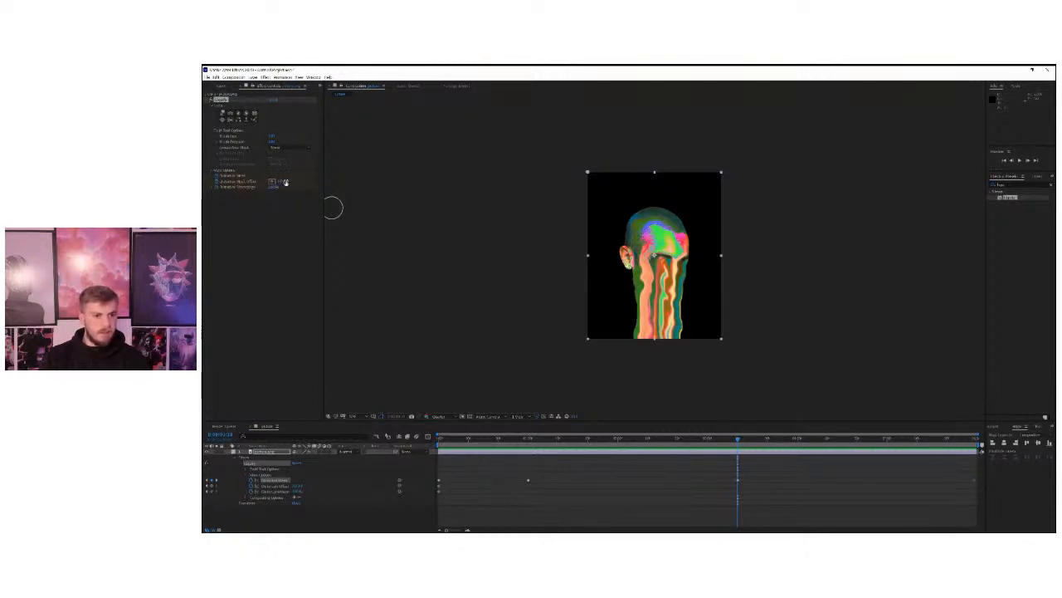
Try shifting the Liquify effect's Distortion Mesh Offset at the third keyframe and undo the change.
mouse_move(286, 181)
left_mouse_down()
mouse_move(408, 179)
mouse_move(280, 175)
mouse_move(356, 174)
left_mouse_up()
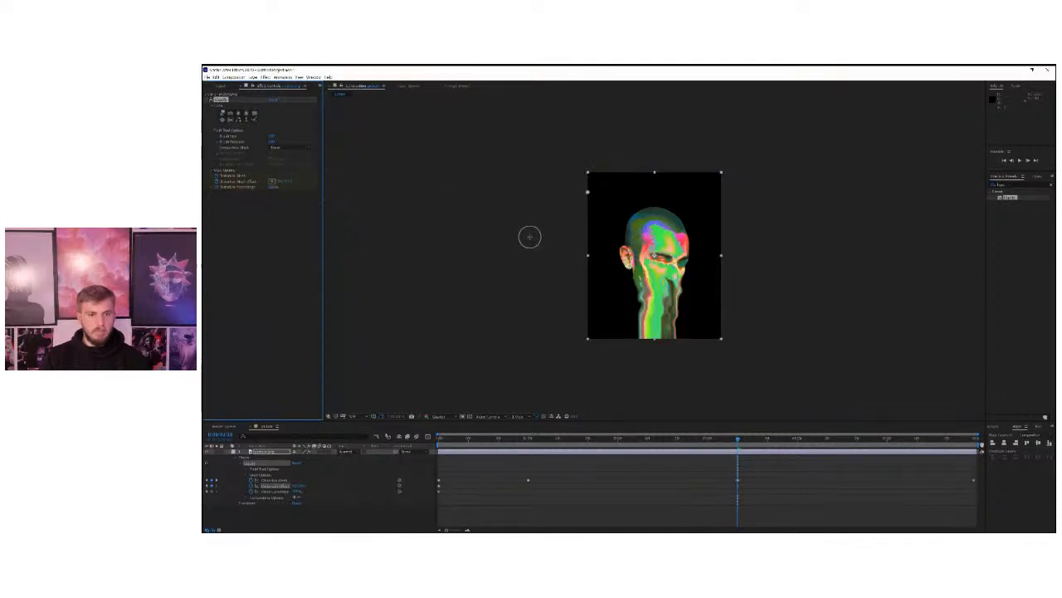
key("ctrl+z")
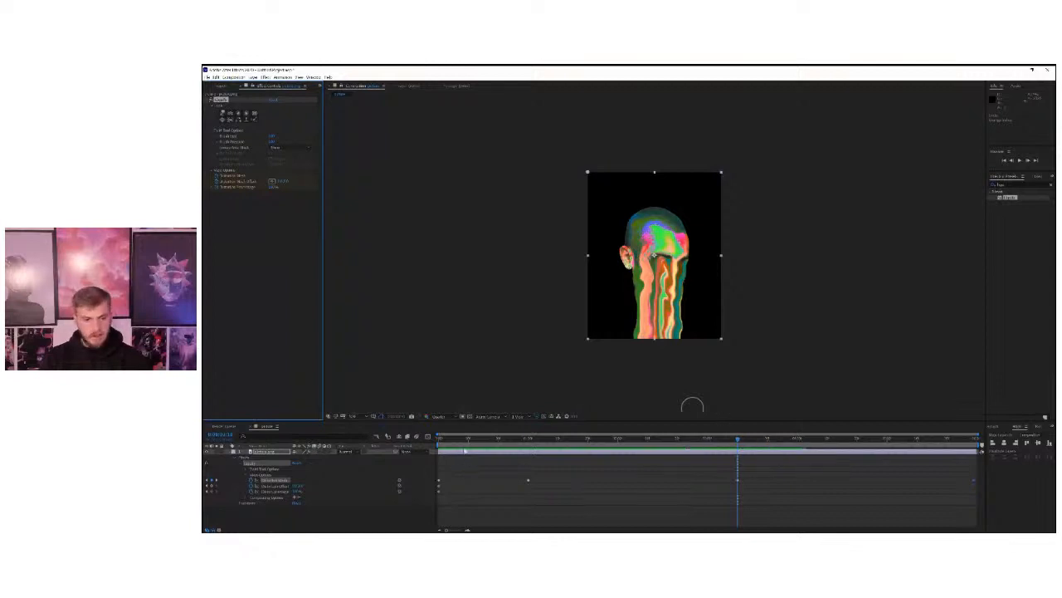
Return to the start of the timeline, collapse the portrait layer's properties and duplicate the layer.
left_click_drag(738, 439, 421, 441)
left_click(228, 452)
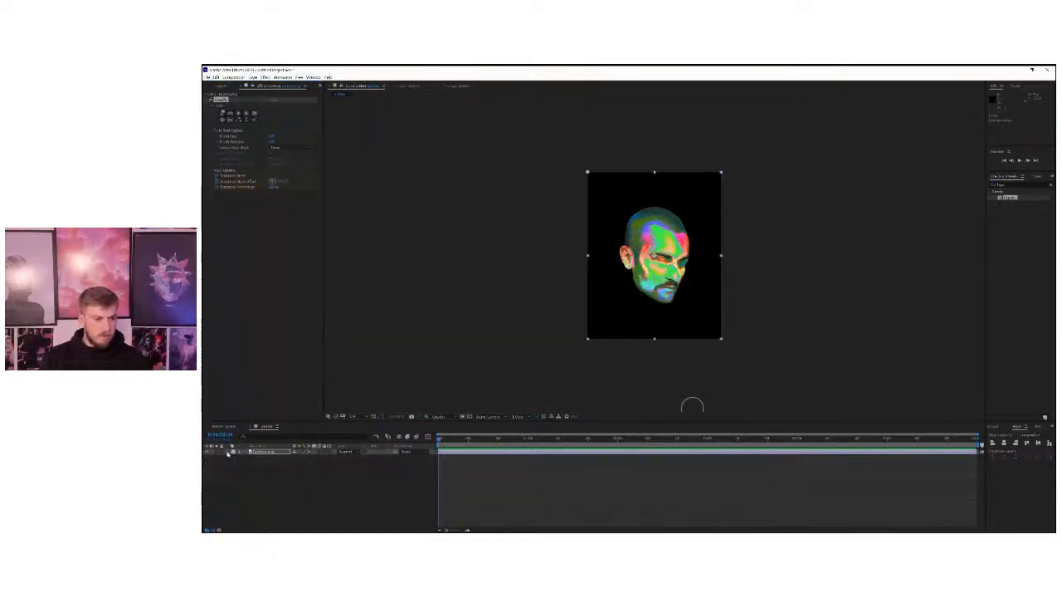
left_click(260, 451)
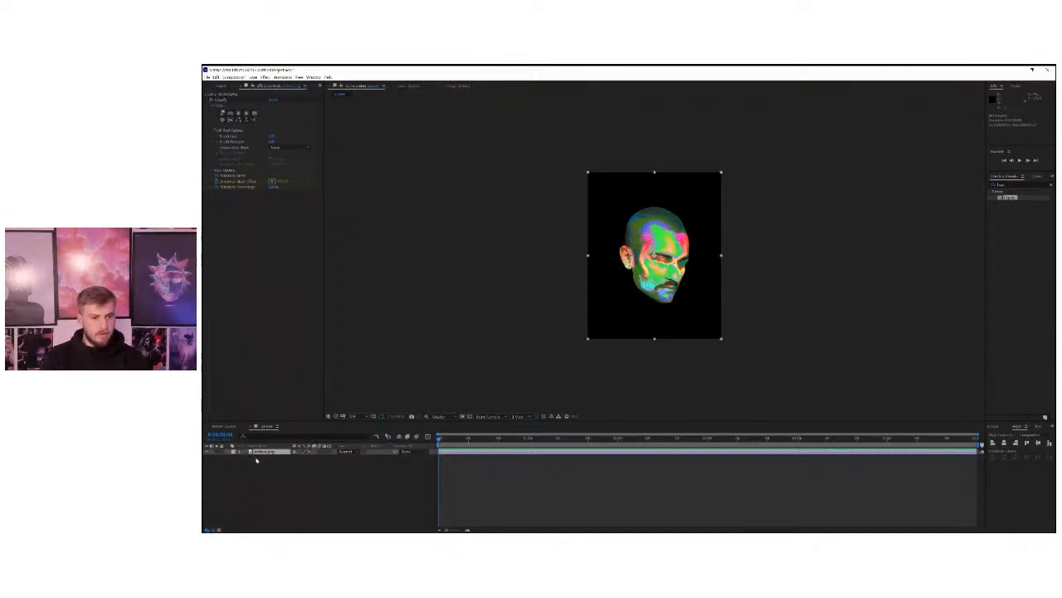
right_click(258, 458)
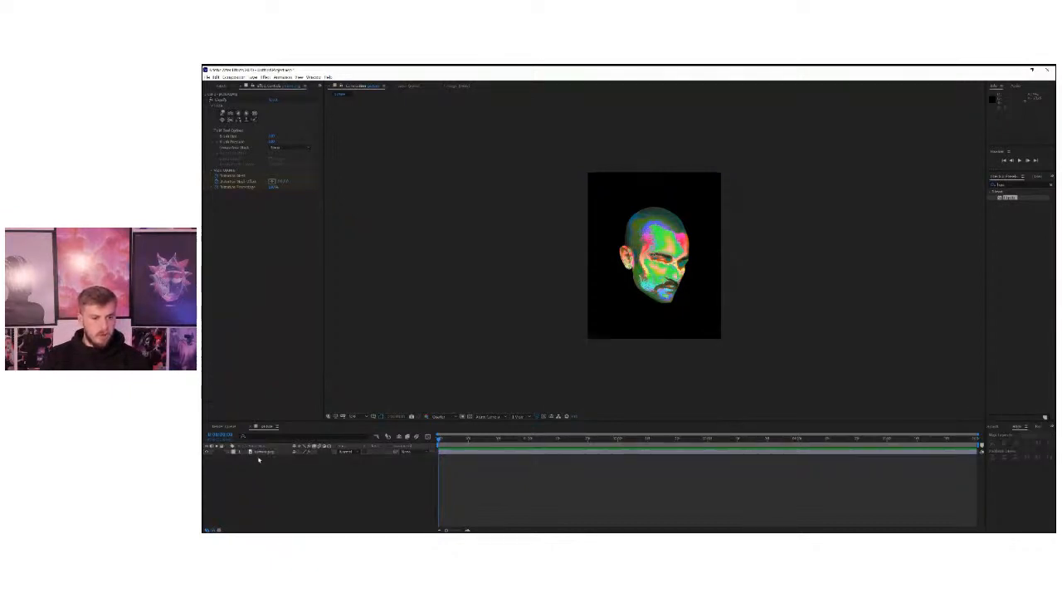
left_click(256, 452)
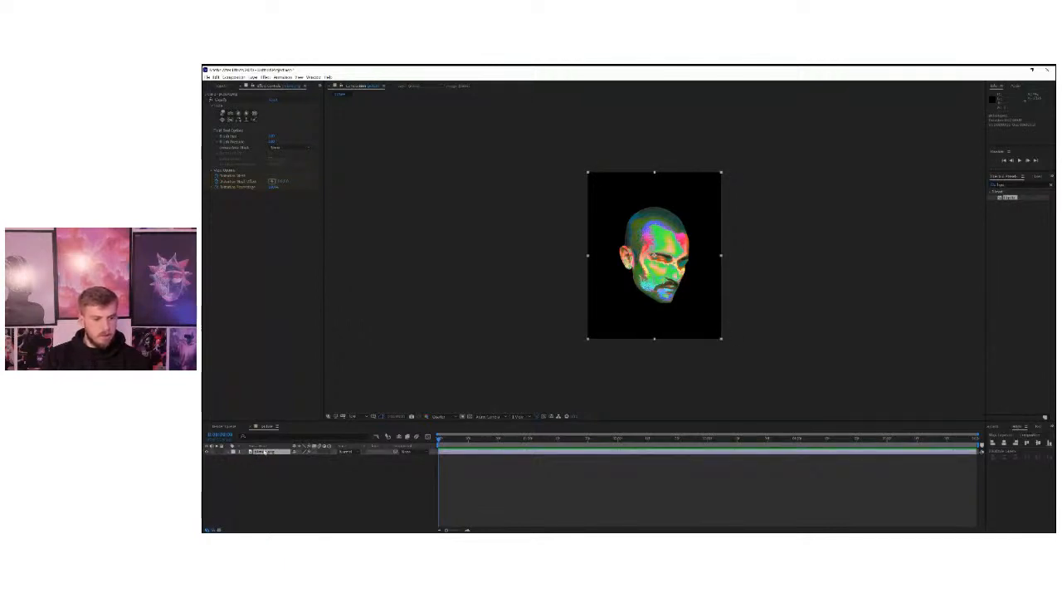
key("ctrl+d")
Find the Colorama effect, apply it to the upper portrait layer and preview the recoloured head close up.
left_click_drag(1008, 186, 974, 191)
type("colorama")
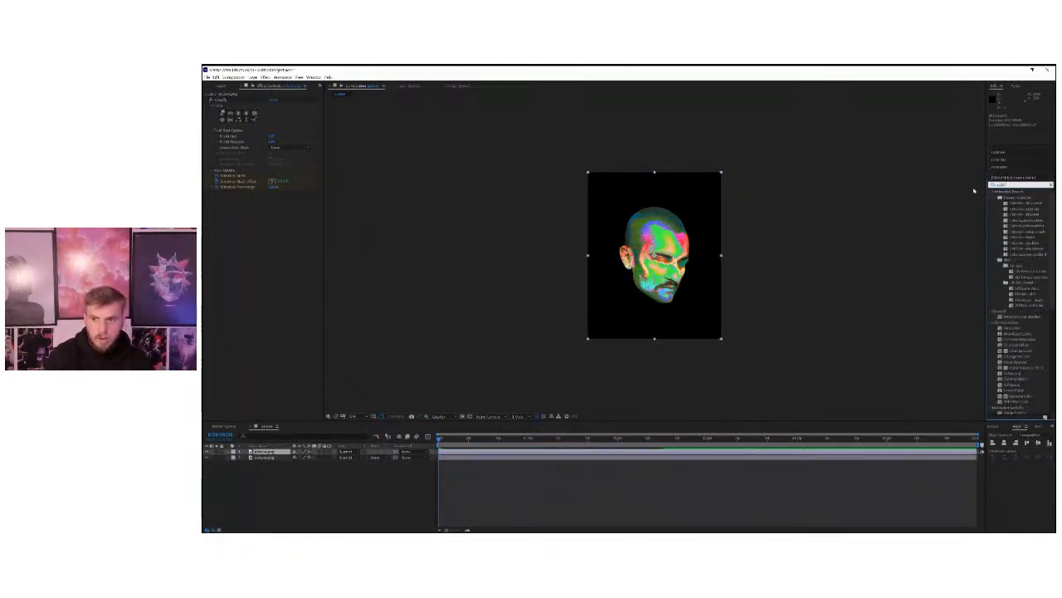
left_click_drag(1015, 200, 266, 456)
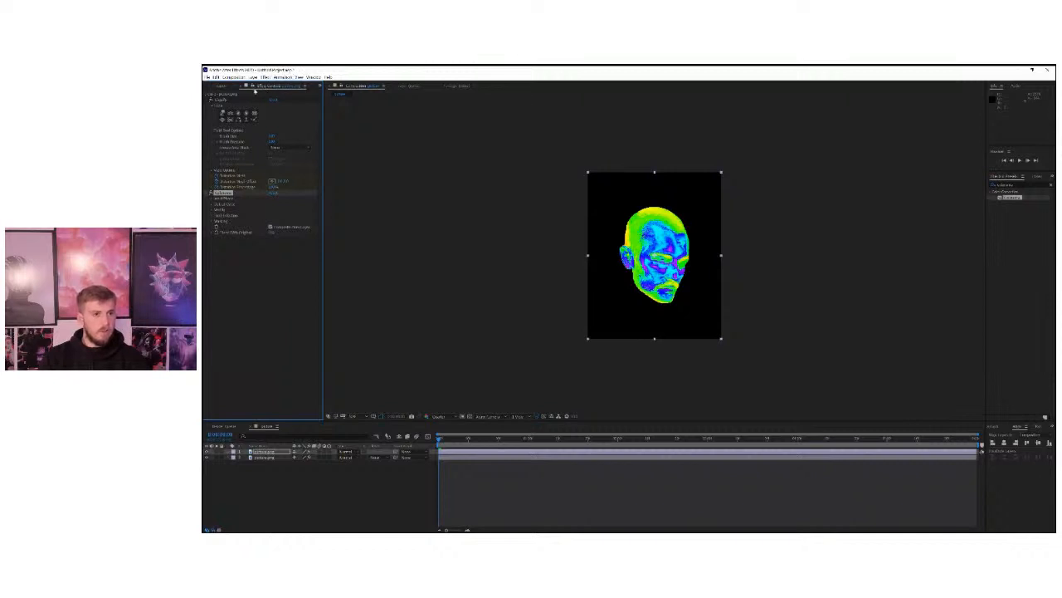
key("space")
key("space")
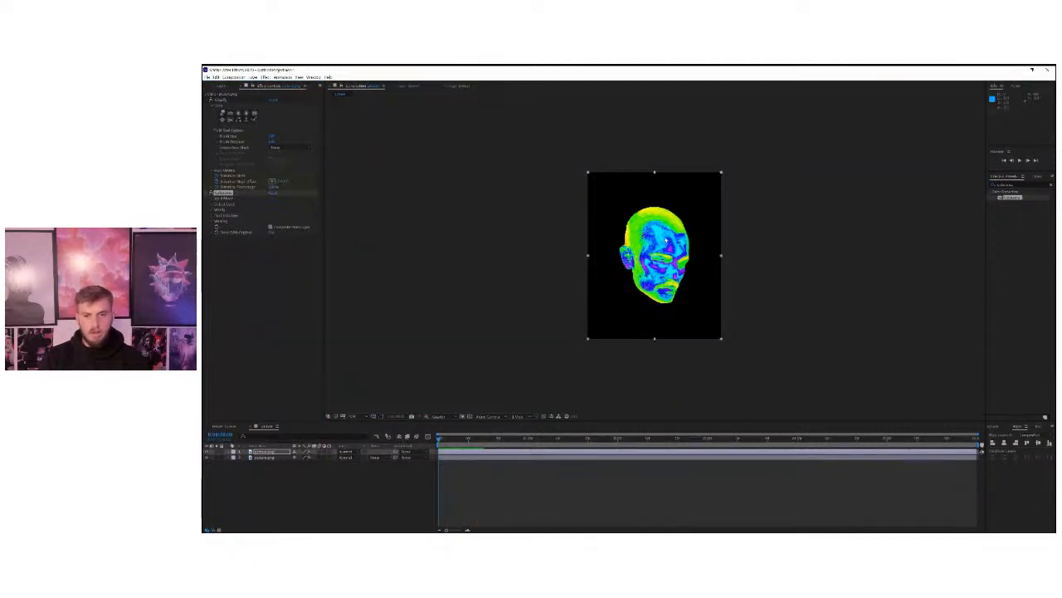
scroll(637, 249, "up", 2)
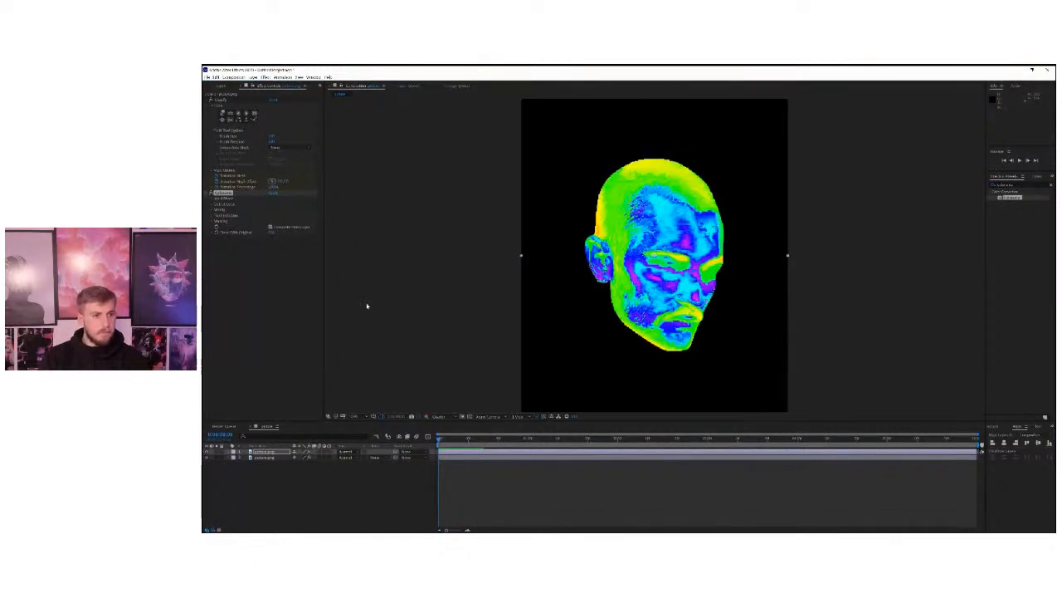
Turn off Liquify on both portrait layers and play back briefly from the start.
left_click(229, 459)
left_click(259, 457)
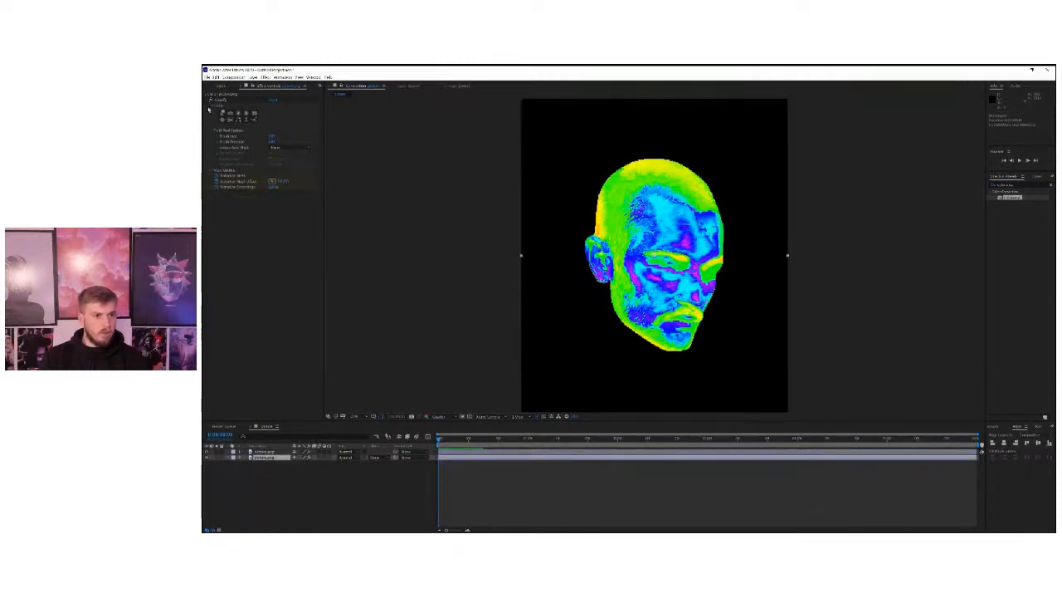
left_click(270, 401)
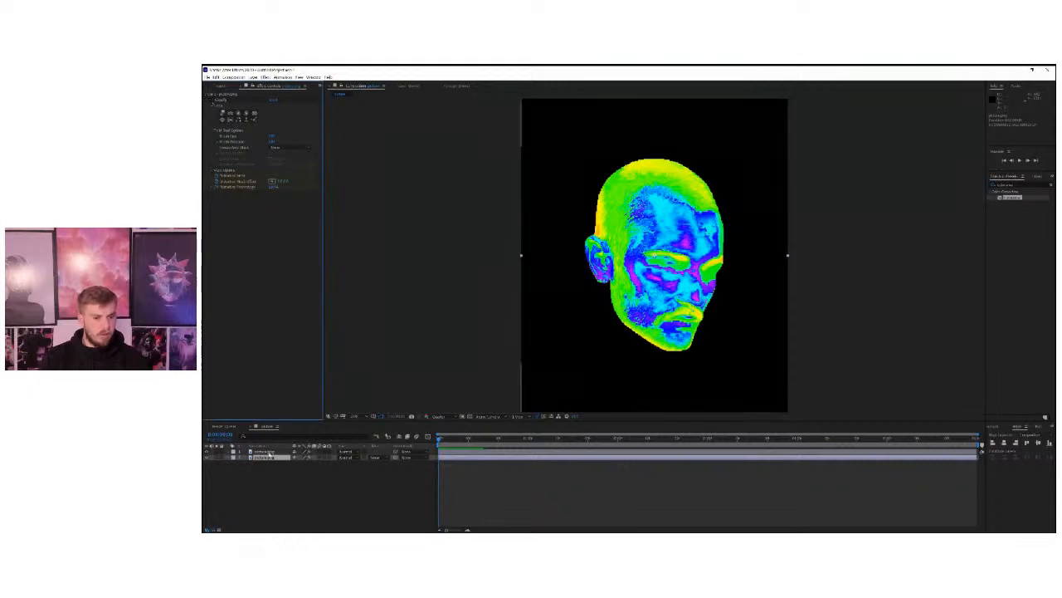
left_click(264, 452)
left_click(211, 102)
key("space")
left_click_drag(487, 441, 409, 438)
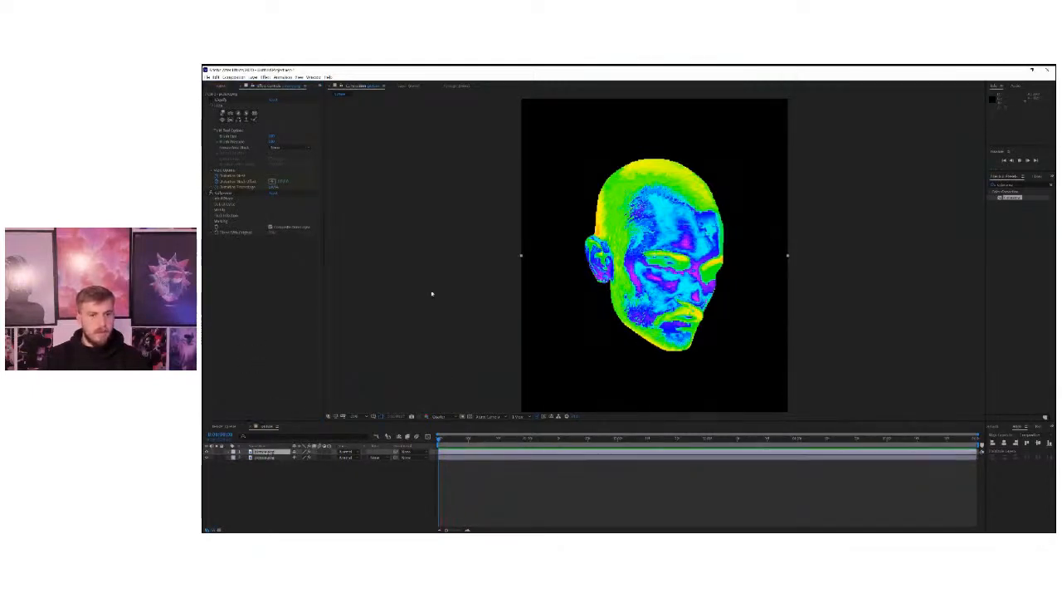
Expand Colorama's Input Phase on the upper layer, test the Phase Shift and keyframe it at the first frame.
left_click(219, 194)
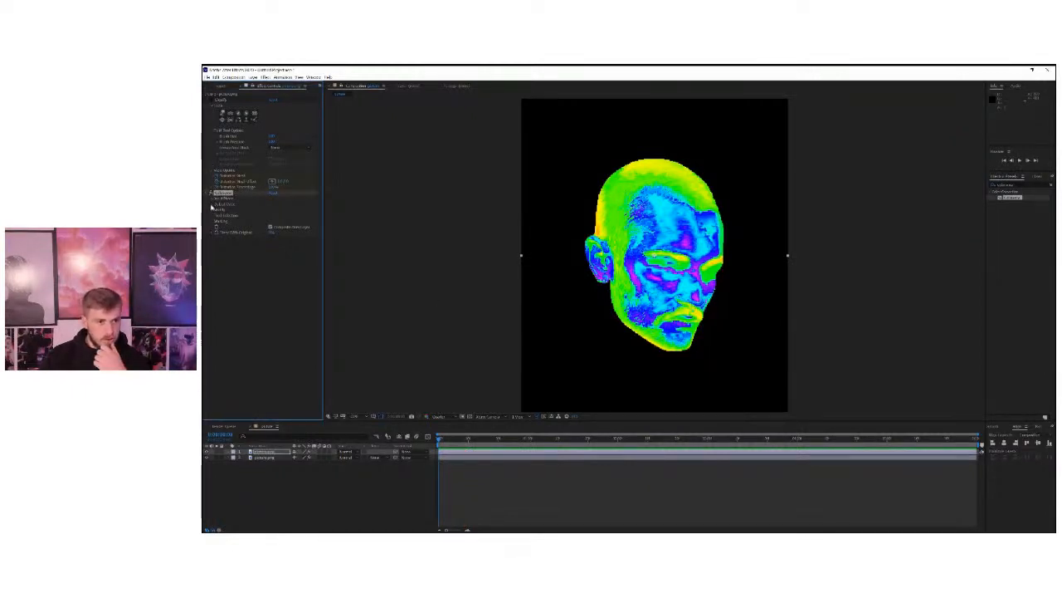
left_click(212, 205)
left_click(213, 205)
left_click(212, 205)
left_click(213, 205)
left_click(212, 202)
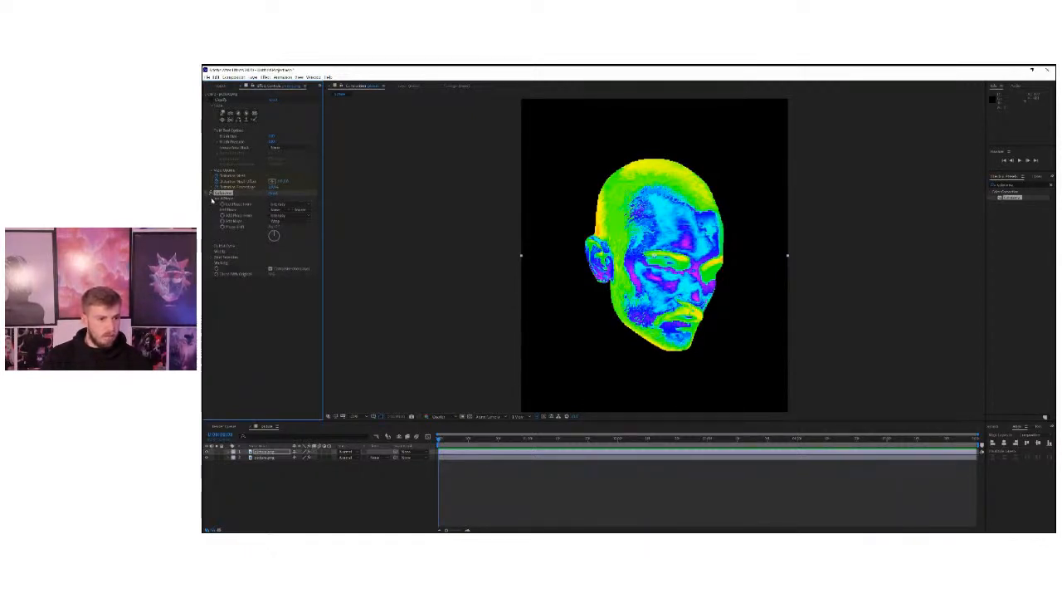
left_click(213, 199)
left_click(212, 199)
left_click_drag(276, 229, 398, 252)
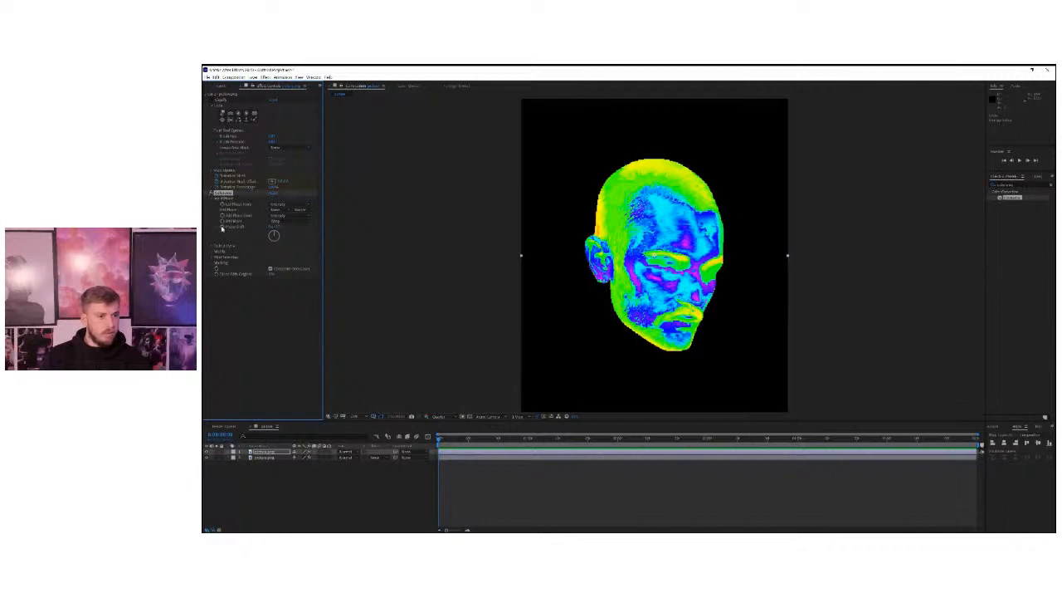
At the end of the timeline, raise Colorama's Phase Shift to cycle the colours and play the animation.
left_click(975, 439)
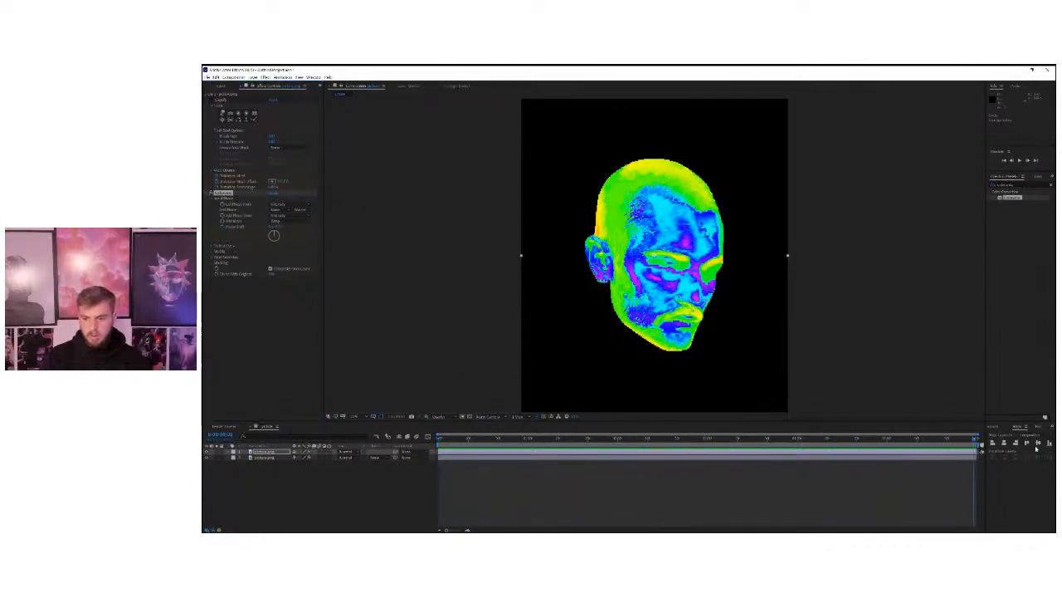
left_click(274, 229)
left_click_drag(321, 234, 399, 231)
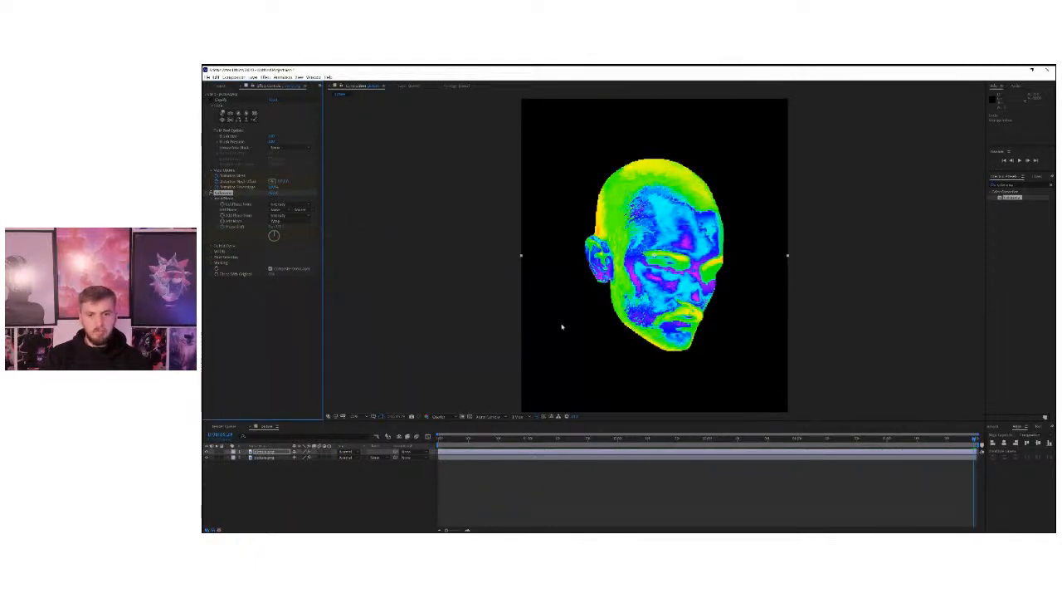
key("space")
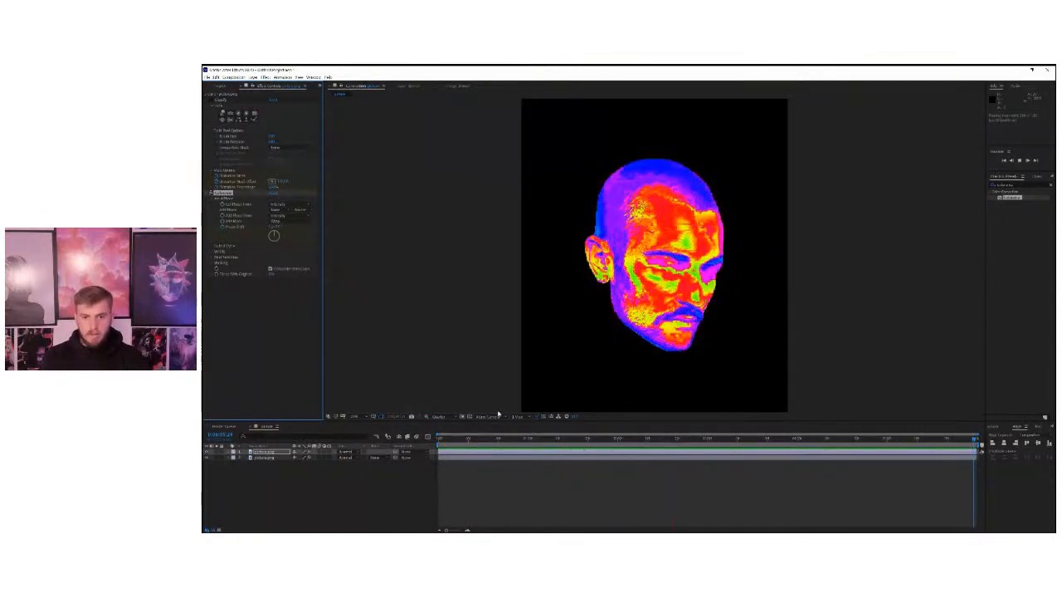
On the last frame, adjust the number of Phase Shift revolutions in Colorama and preview the colour cycling.
left_click_drag(958, 441, 981, 444)
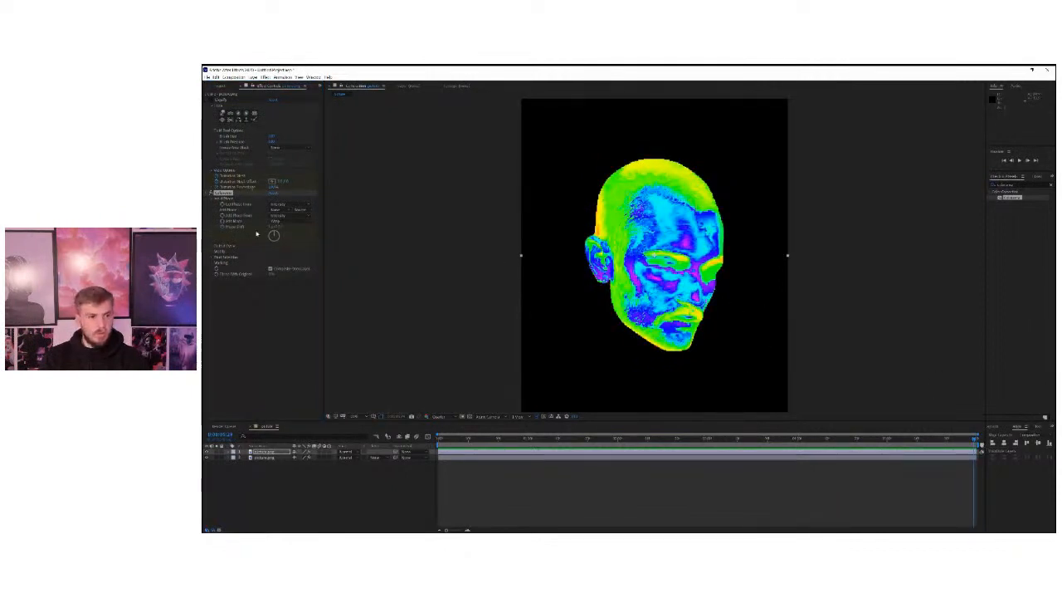
left_click(271, 228)
key("Return")
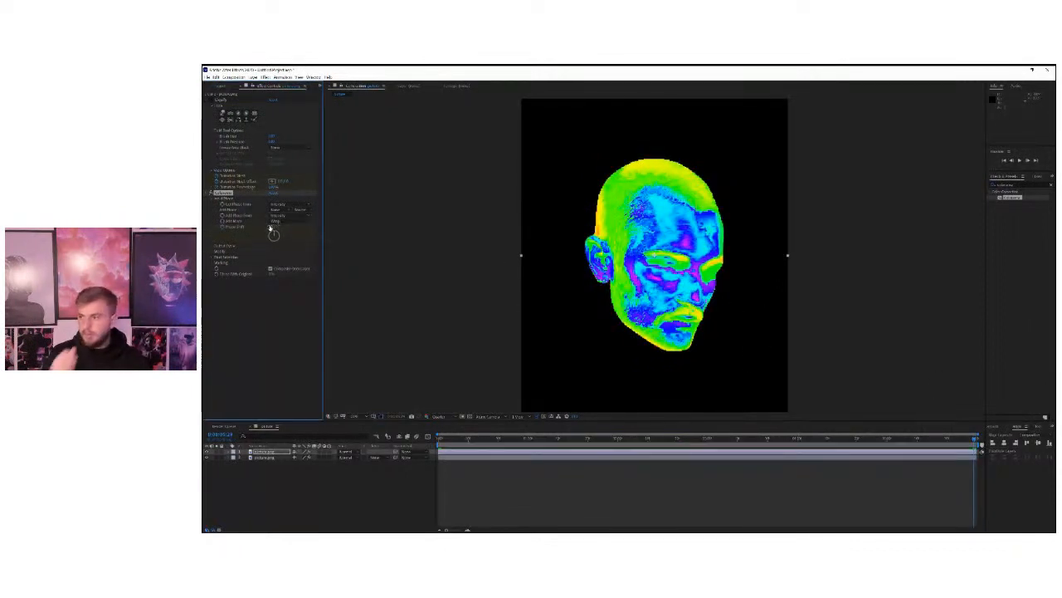
key("space")
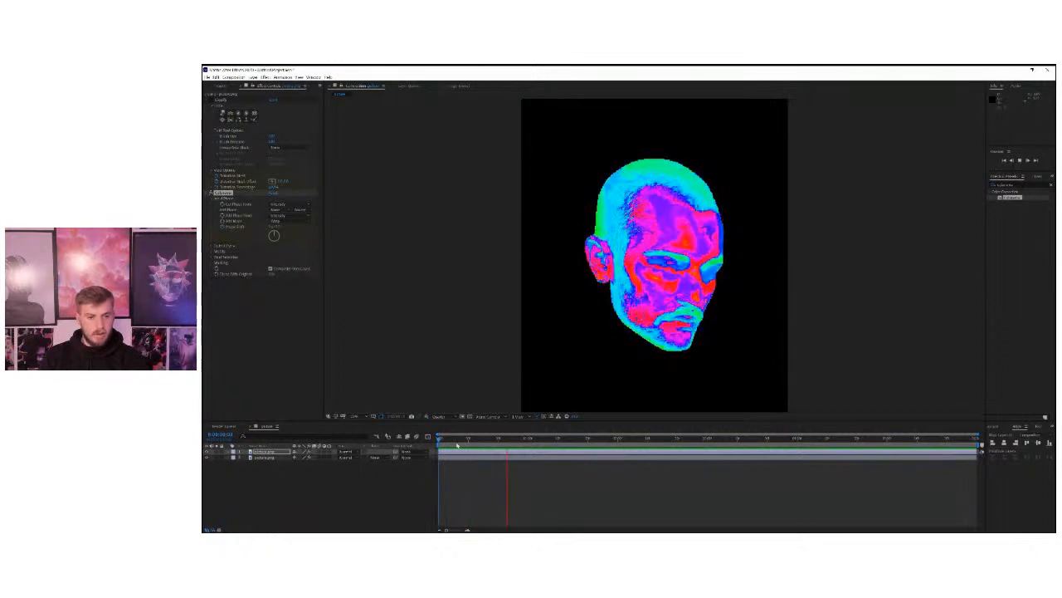
key("space")
Set the composition preview resolution to Full and play back the colour cycling.
left_click(442, 417)
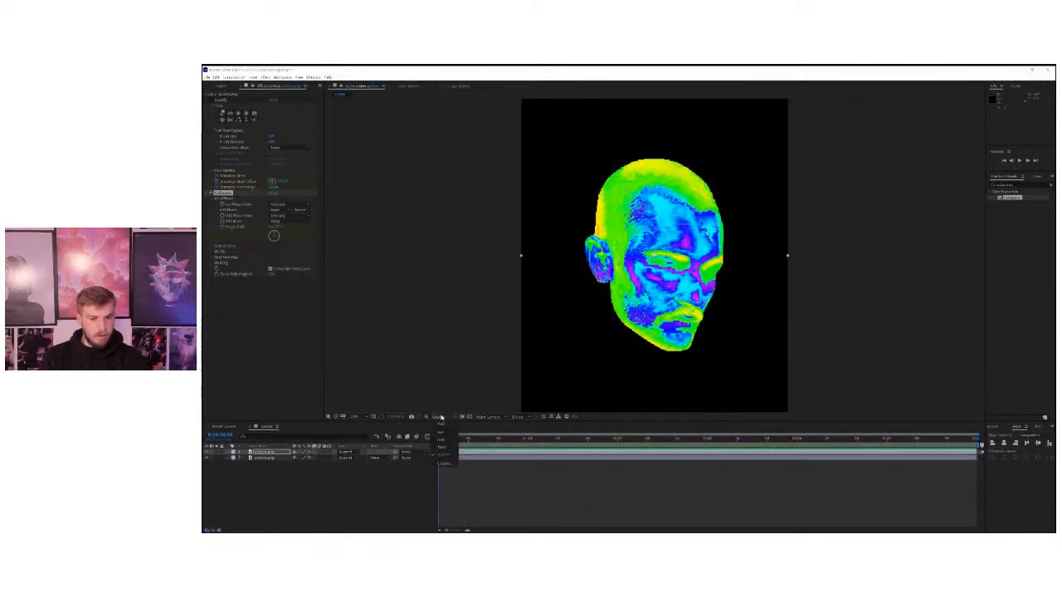
left_click(443, 432)
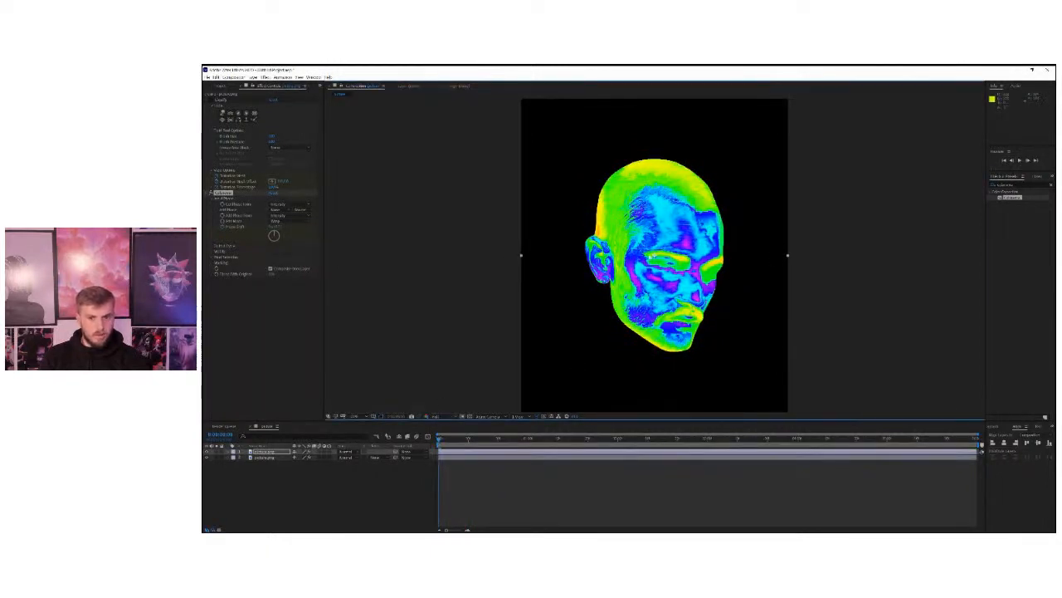
key("space")
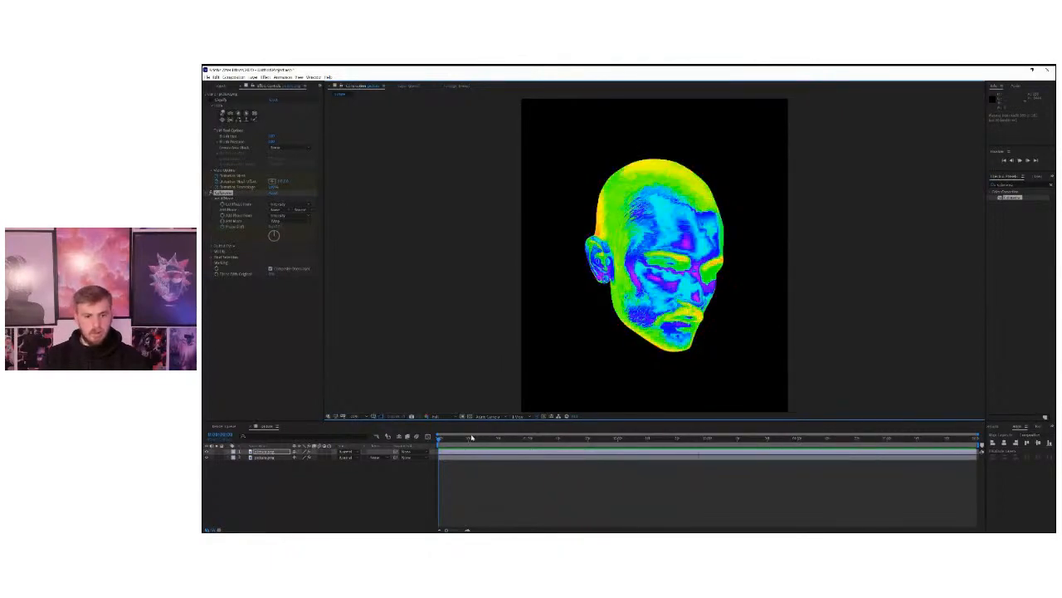
key("space")
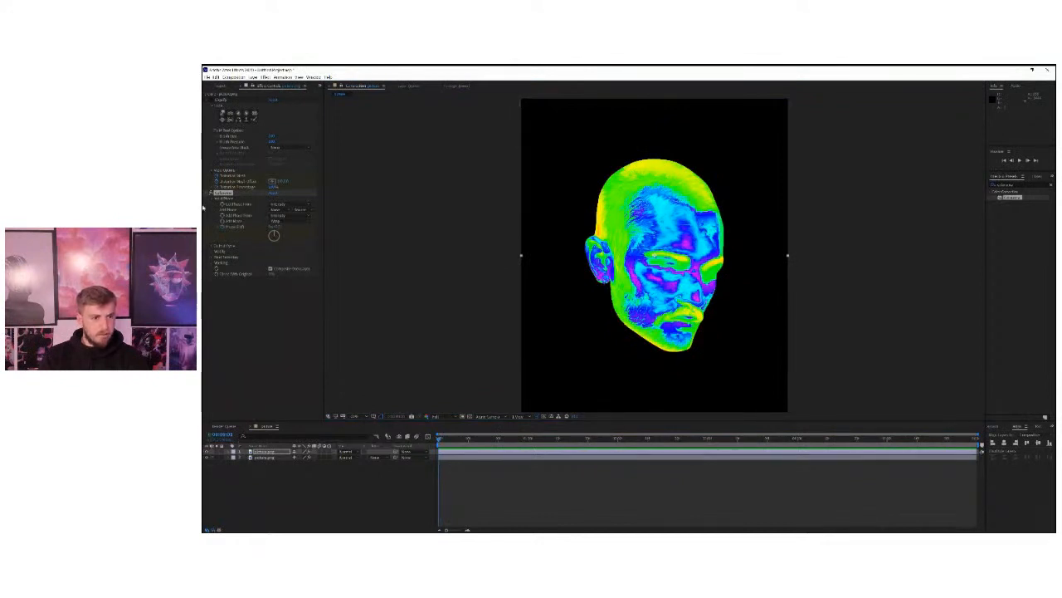
Turn Liquify back on for both portrait layers and preview the melting Colorama head from the first frame.
left_click(264, 458)
left_click(214, 100)
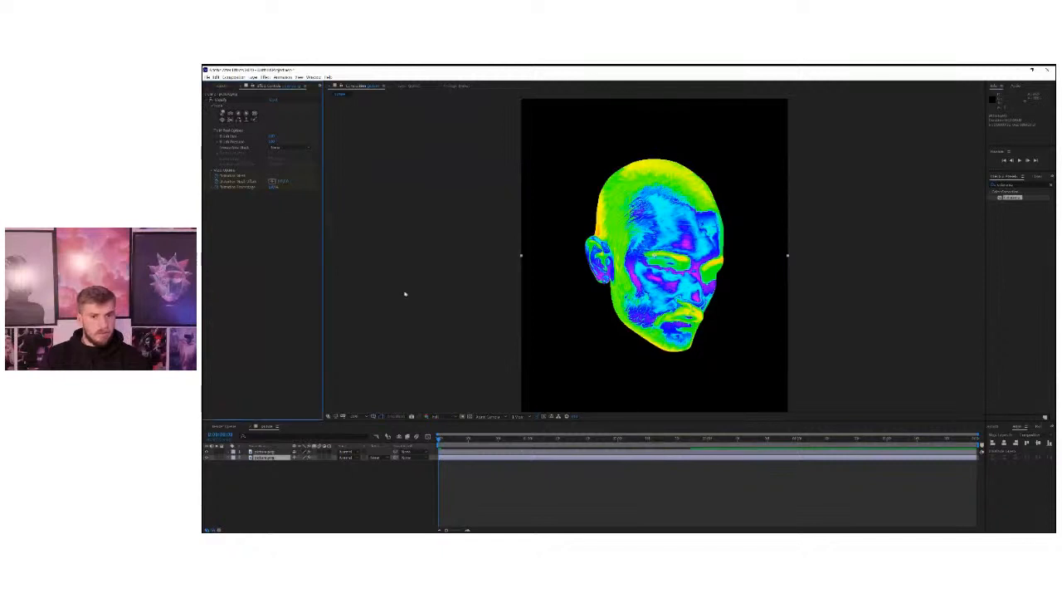
left_click_drag(473, 439, 436, 441)
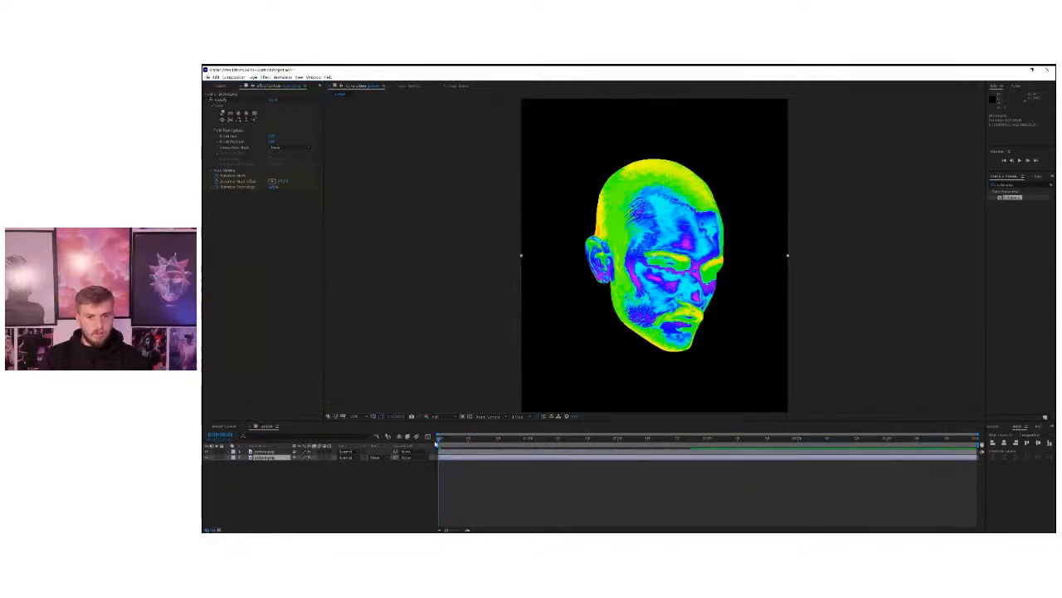
key("space")
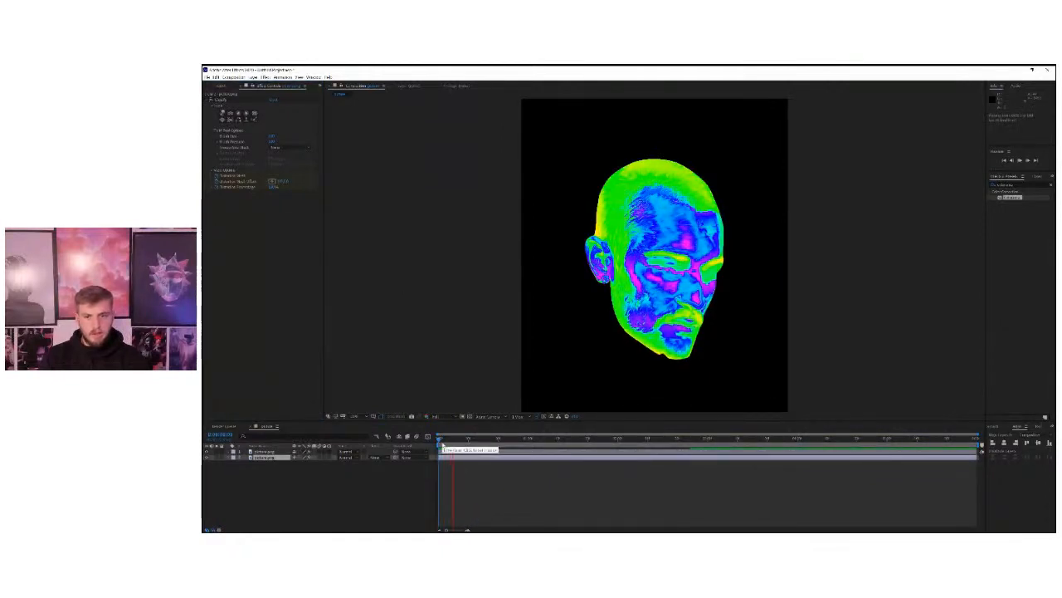
key("space")
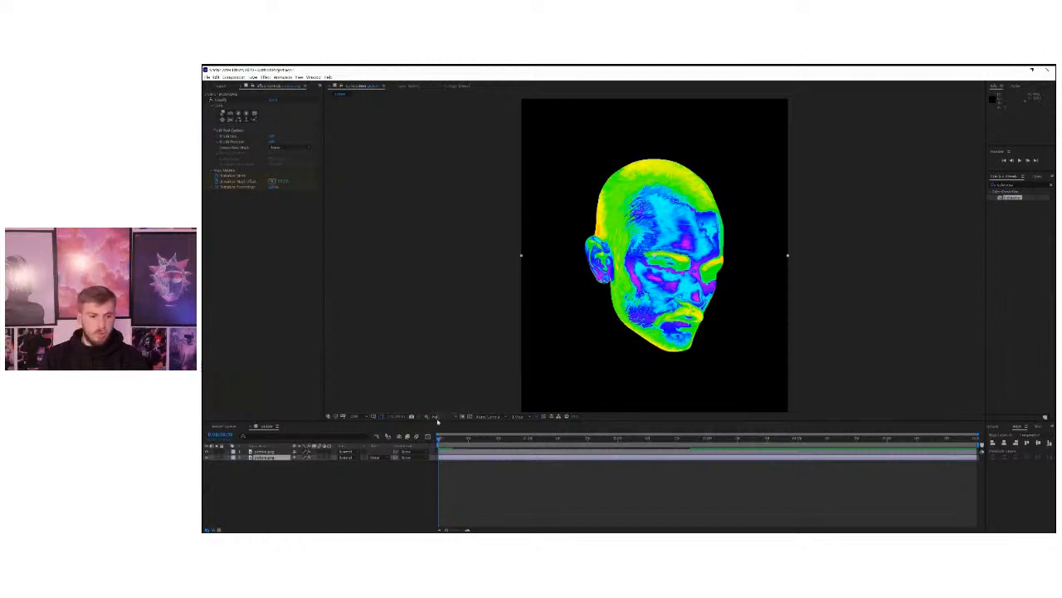
Lower the preview resolution to Quarter and play back the combined melting and colour-cycling animation.
left_click(435, 415)
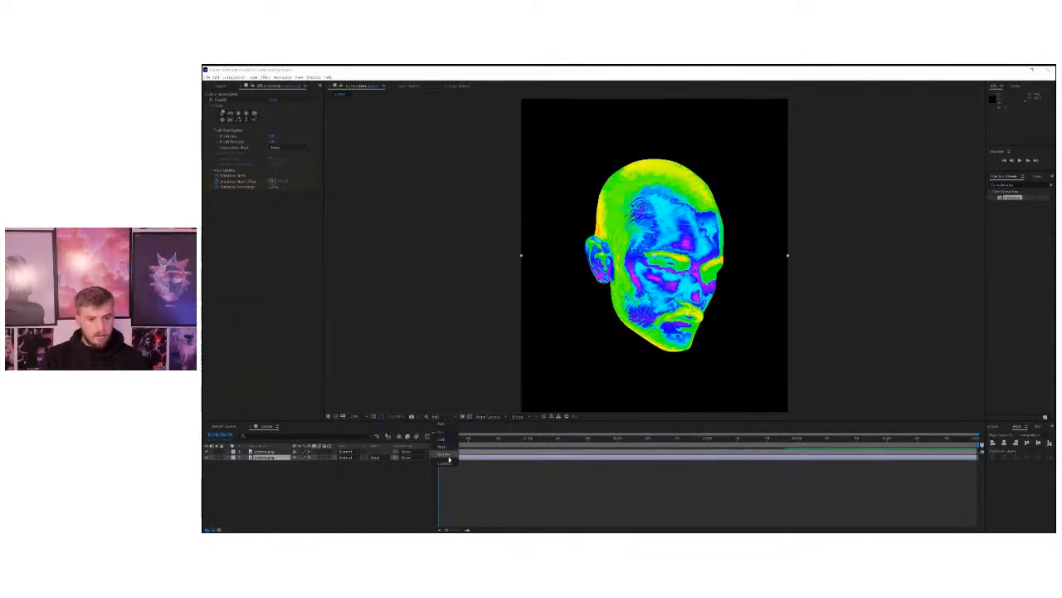
left_click(449, 455)
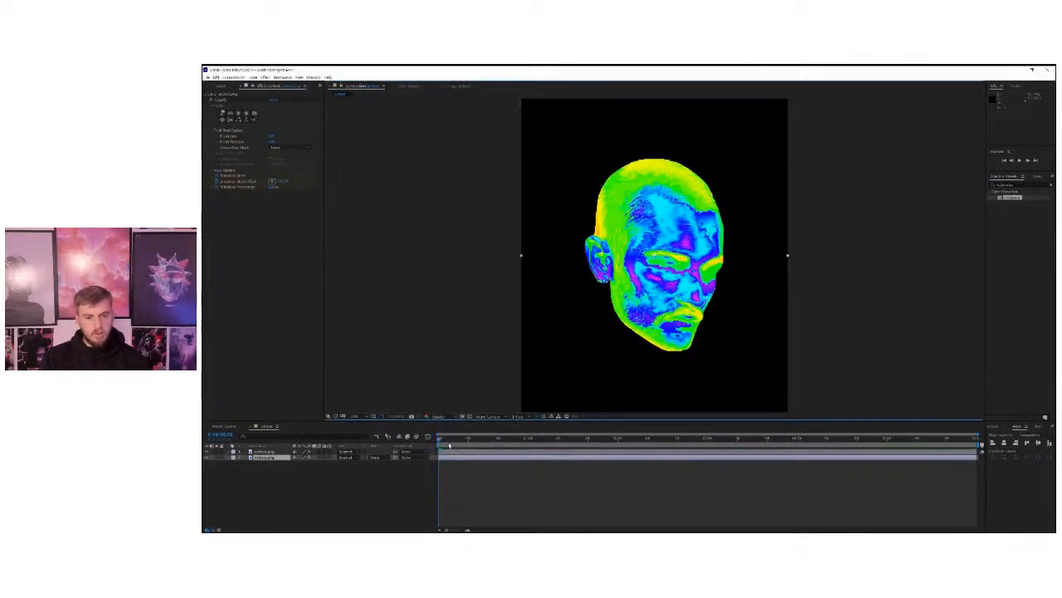
key("space")
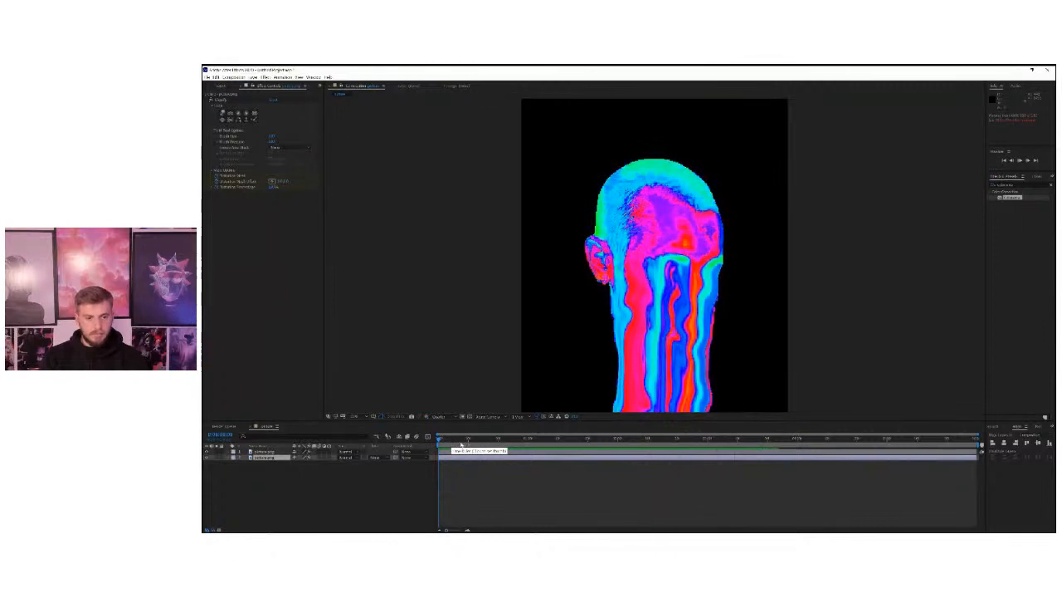
key("space")
Set the blending mode of the Colorama portrait layer to Color and preview the animation over the original portrait.
left_click(332, 451)
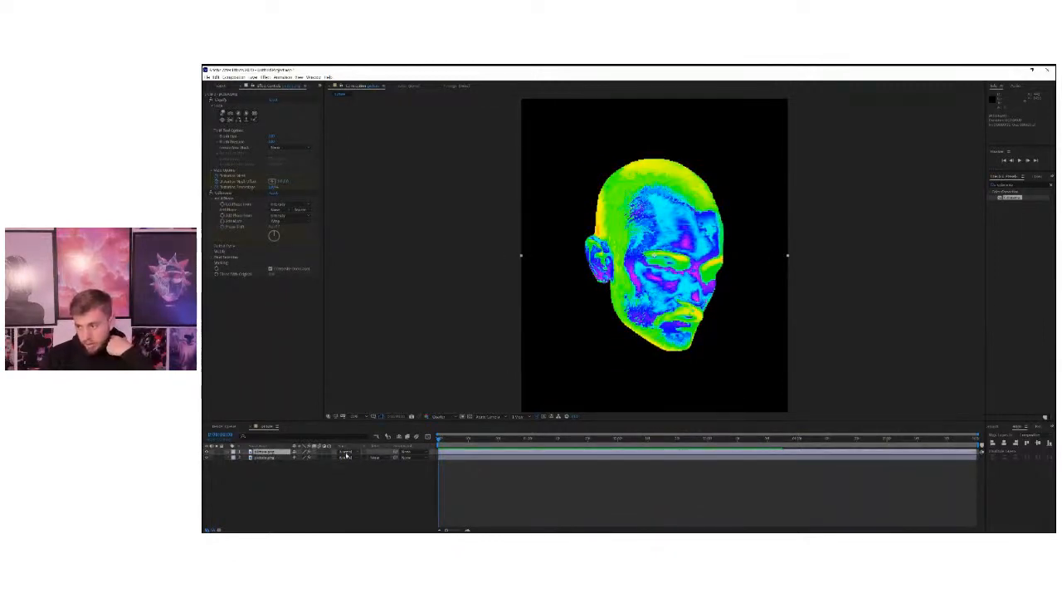
left_click(348, 467)
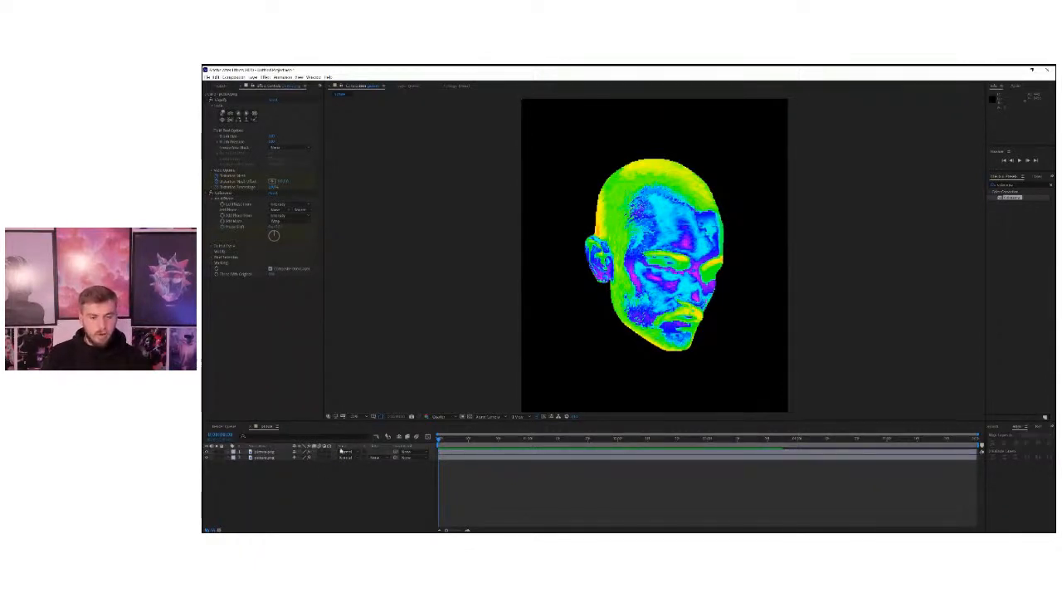
left_click(342, 451)
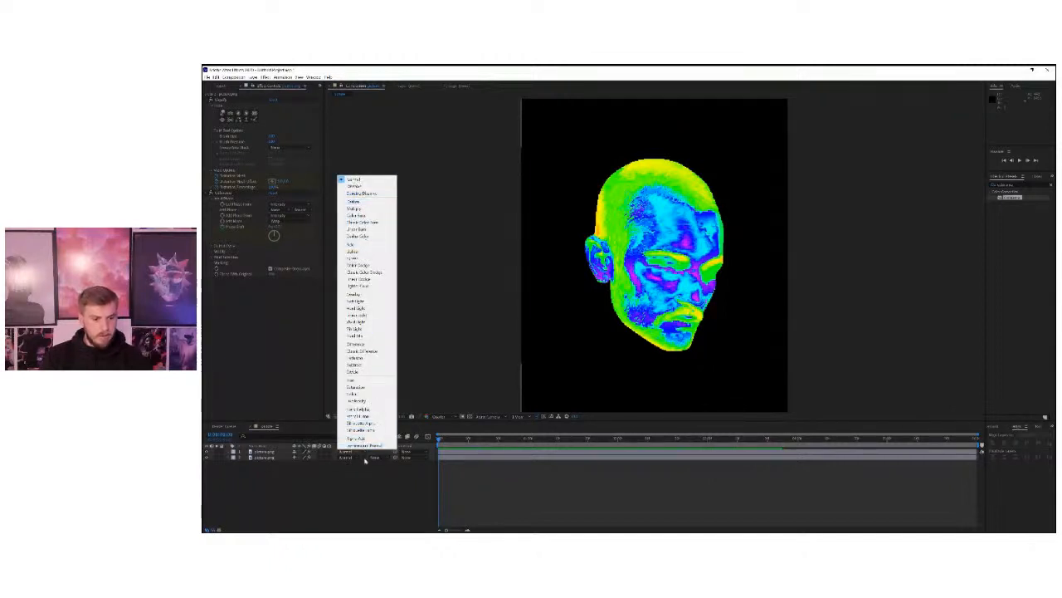
left_click(366, 394)
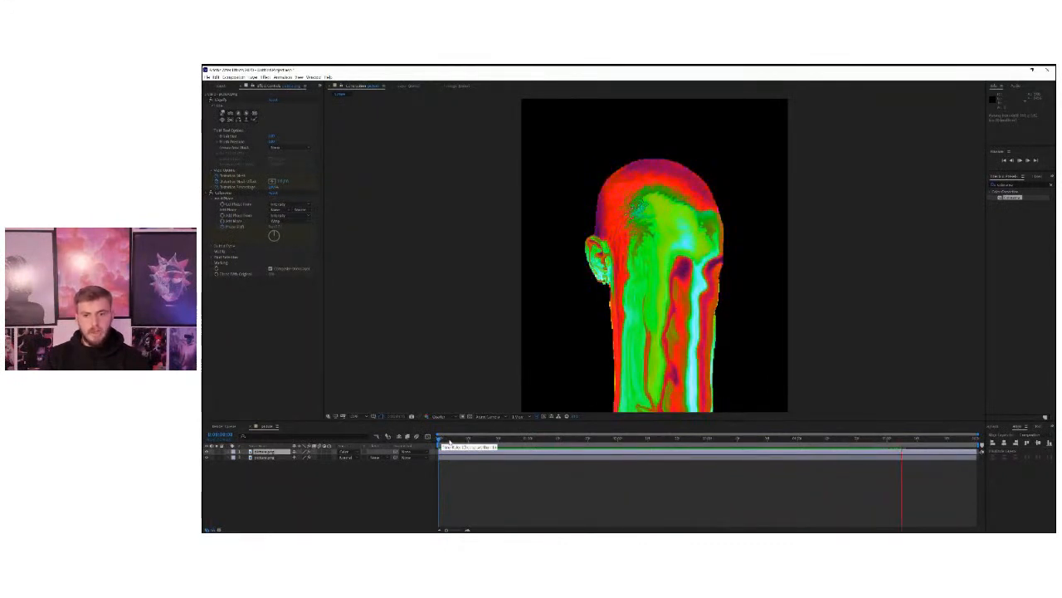
key("space")
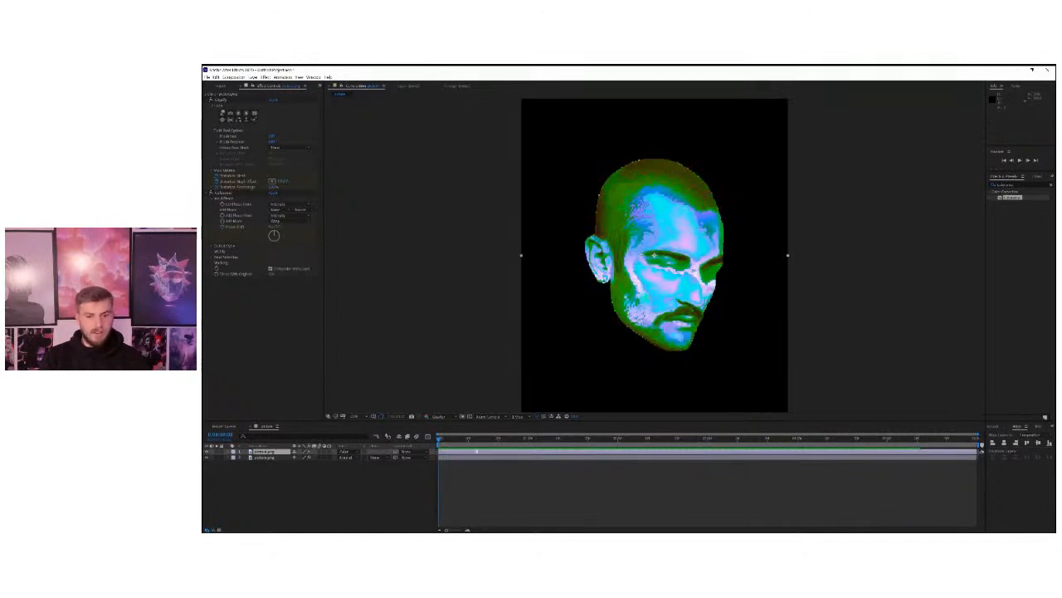
Hide the Colorama portrait layer and add a new adjustment layer above both portrait layers.
left_click(207, 453)
left_click(252, 457)
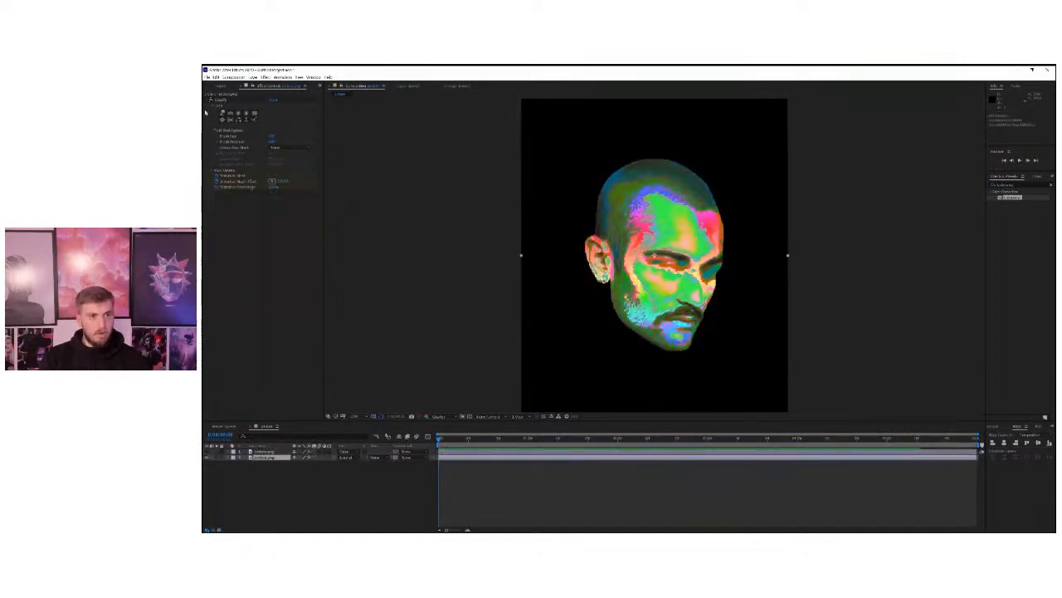
right_click(299, 476)
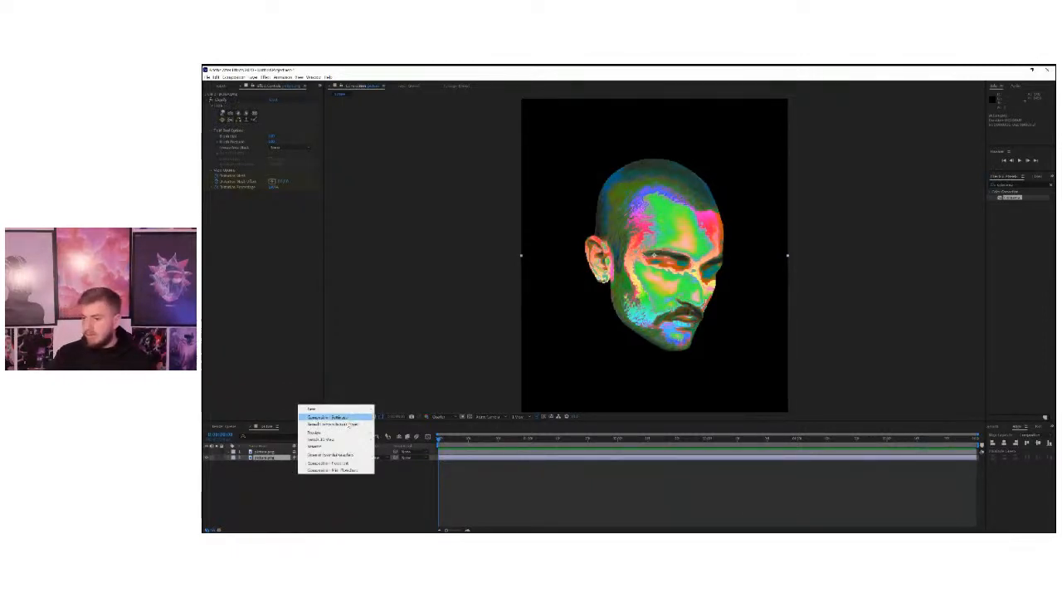
left_click(305, 493)
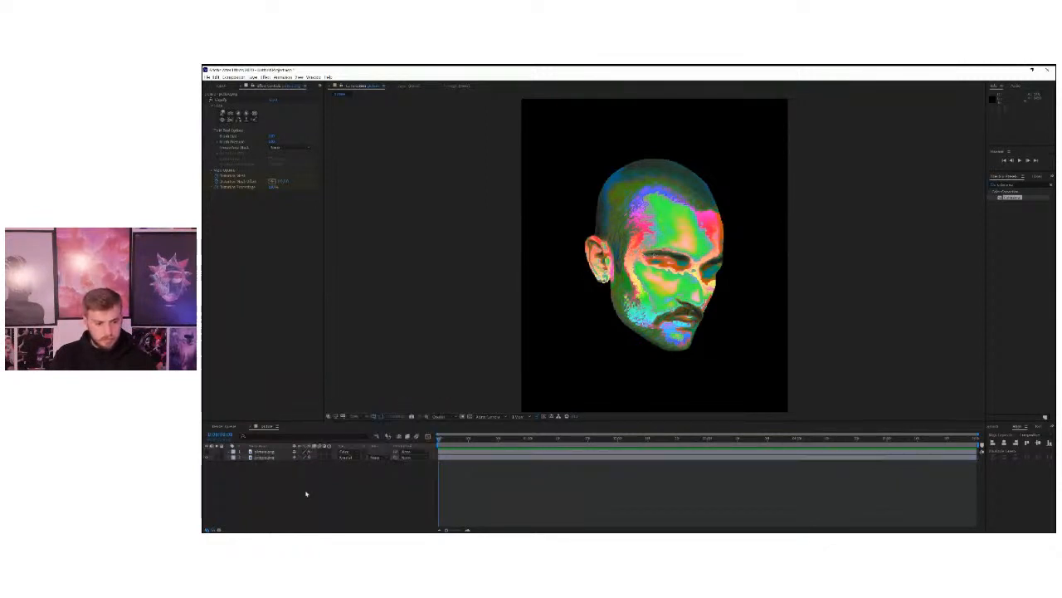
right_click(304, 480)
left_click(270, 485)
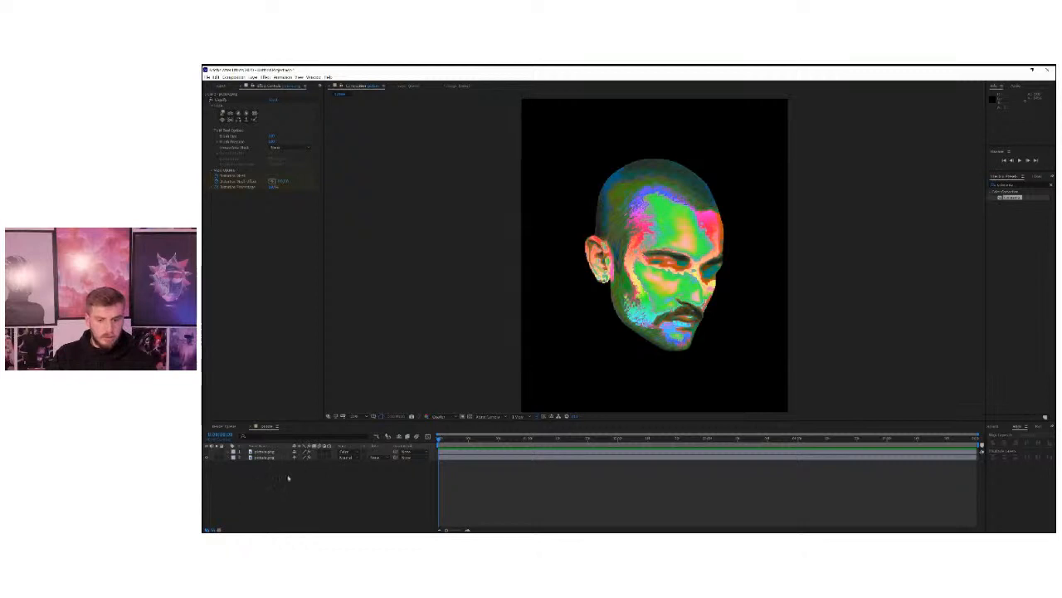
right_click(264, 482)
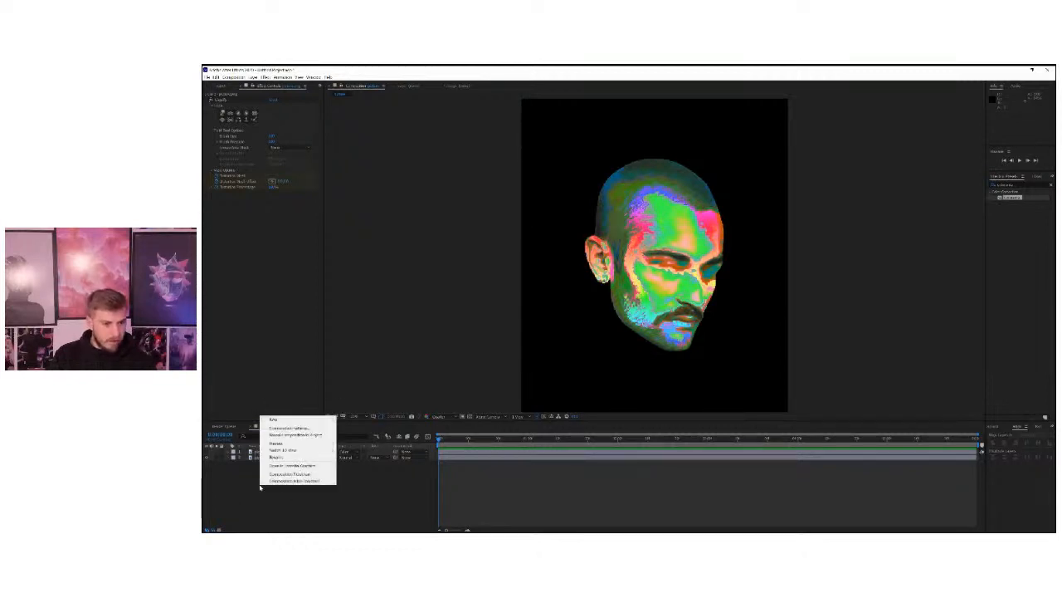
mouse_move(295, 420)
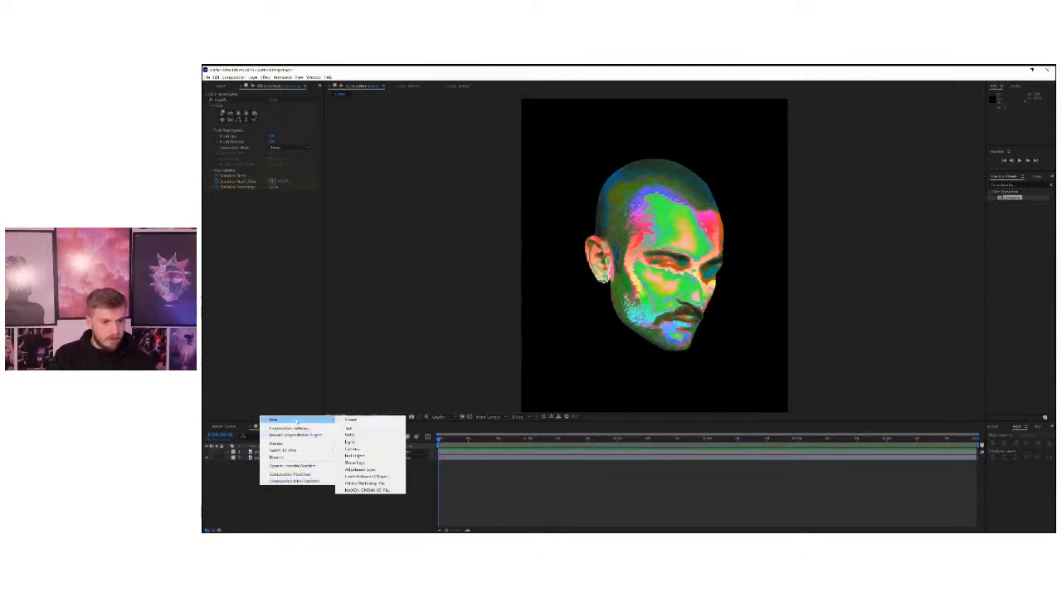
left_click(368, 466)
left_click_drag(454, 442, 403, 446)
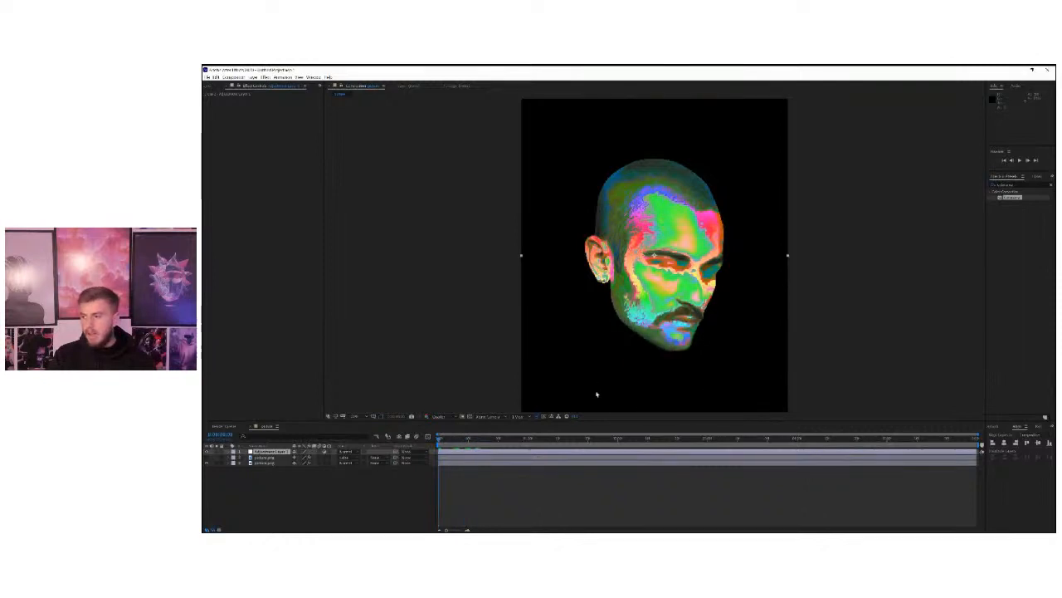
Find the Color Balance (HLS) effect by searching for "color bal" and apply it to the adjustment layer.
left_click(990, 183)
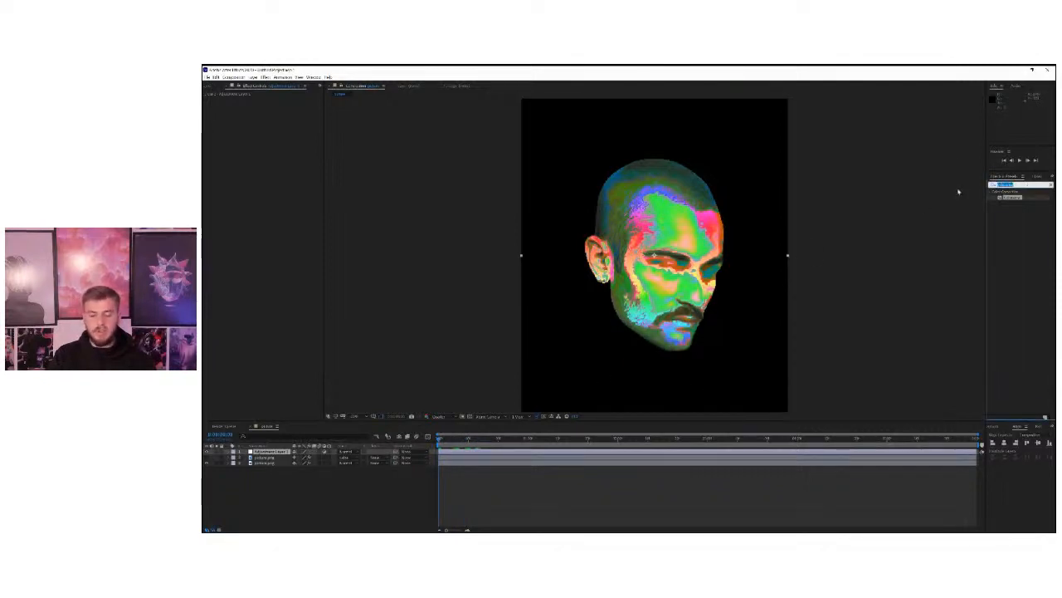
key("BackSpace")
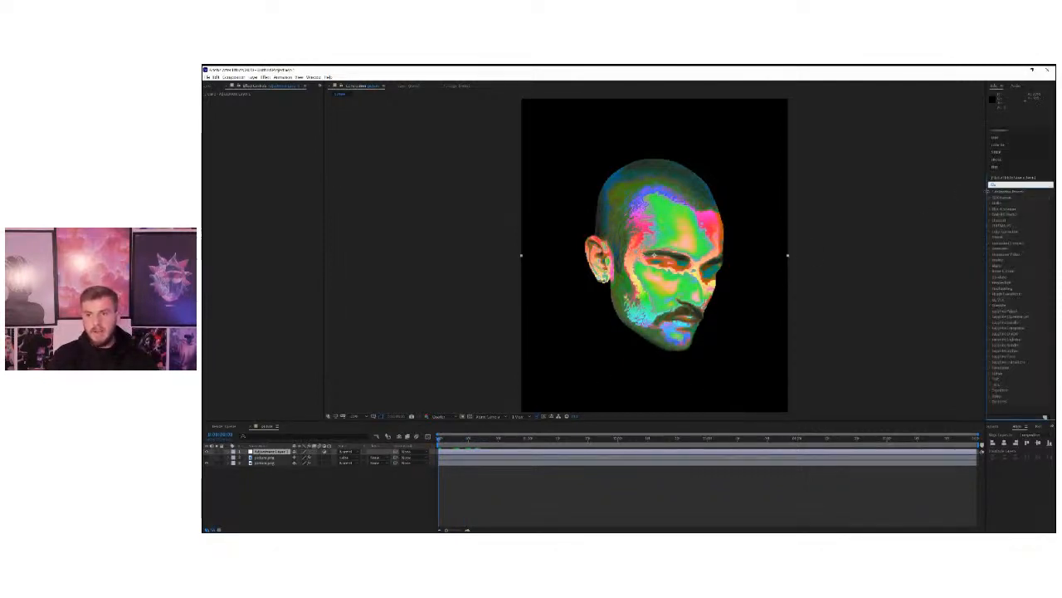
left_click(275, 486)
left_click(265, 452)
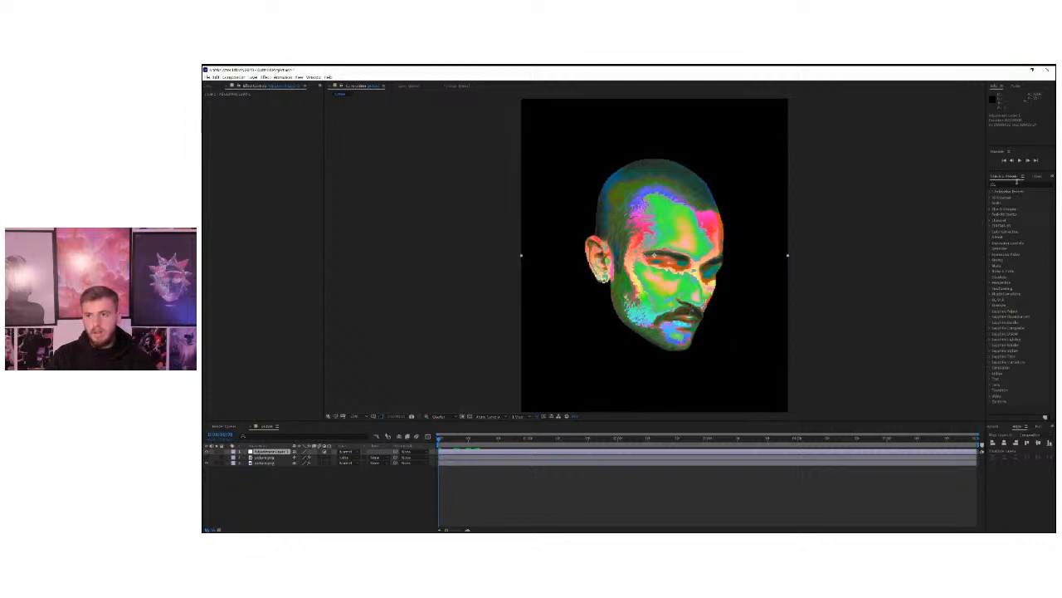
left_click(1017, 181)
type("color bal")
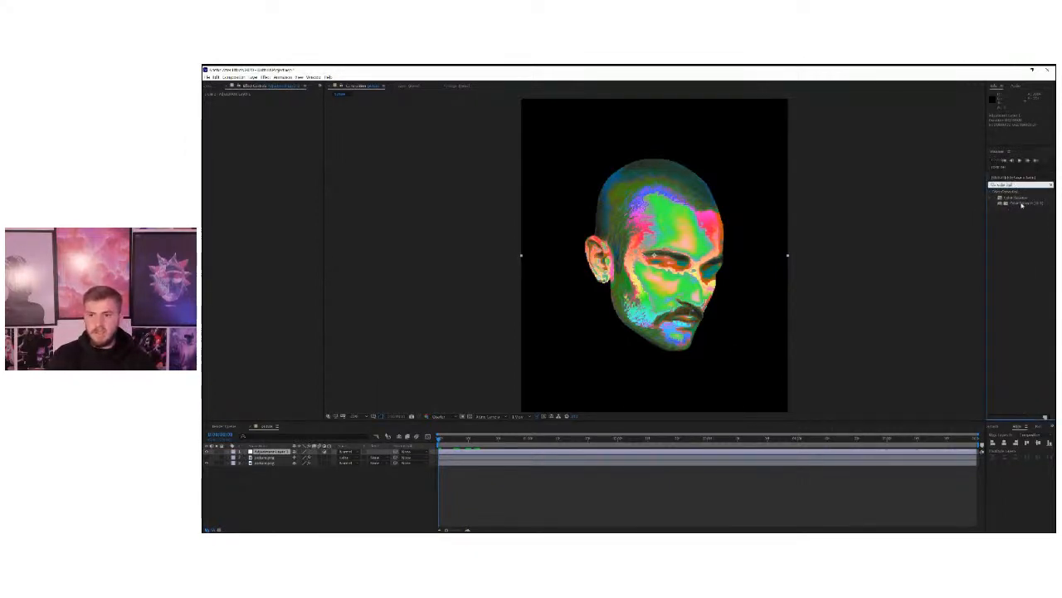
left_click_drag(1020, 204, 262, 455)
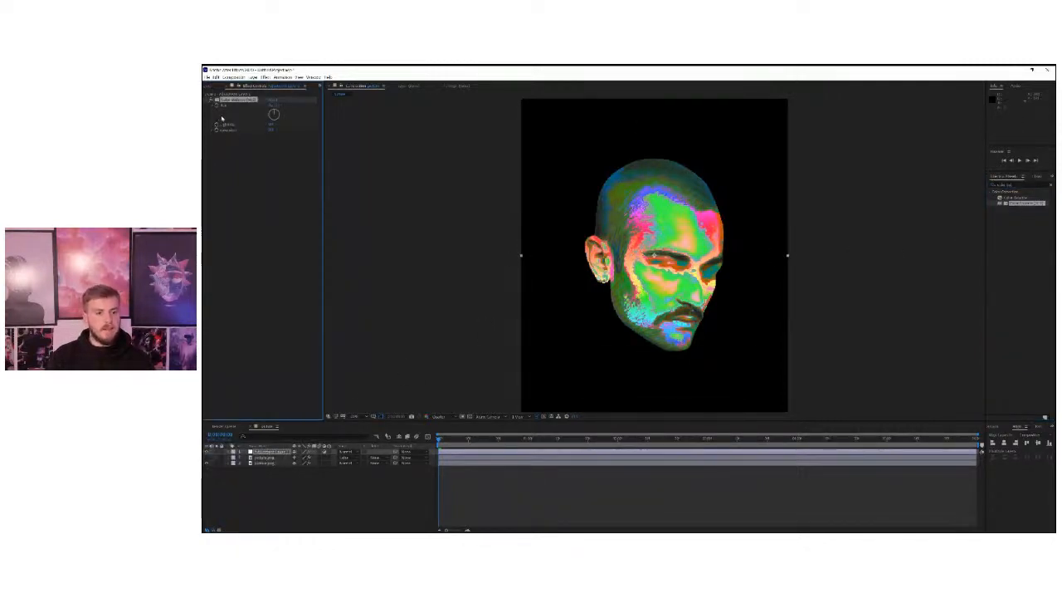
Preview the melting portrait and raise the Saturation of Color Balance (HLS) on the adjustment layer.
key("space")
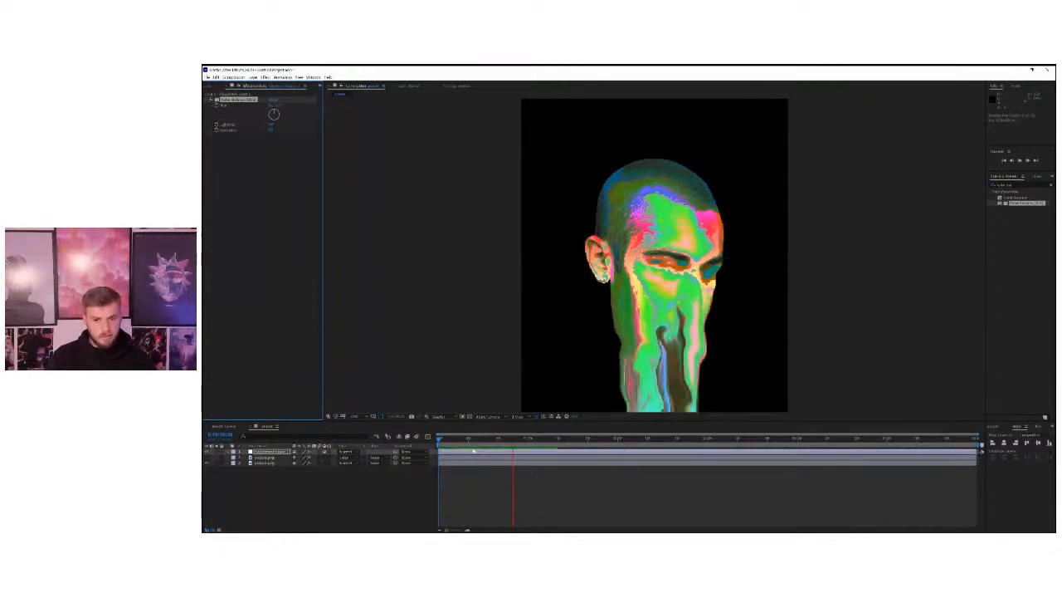
key("space")
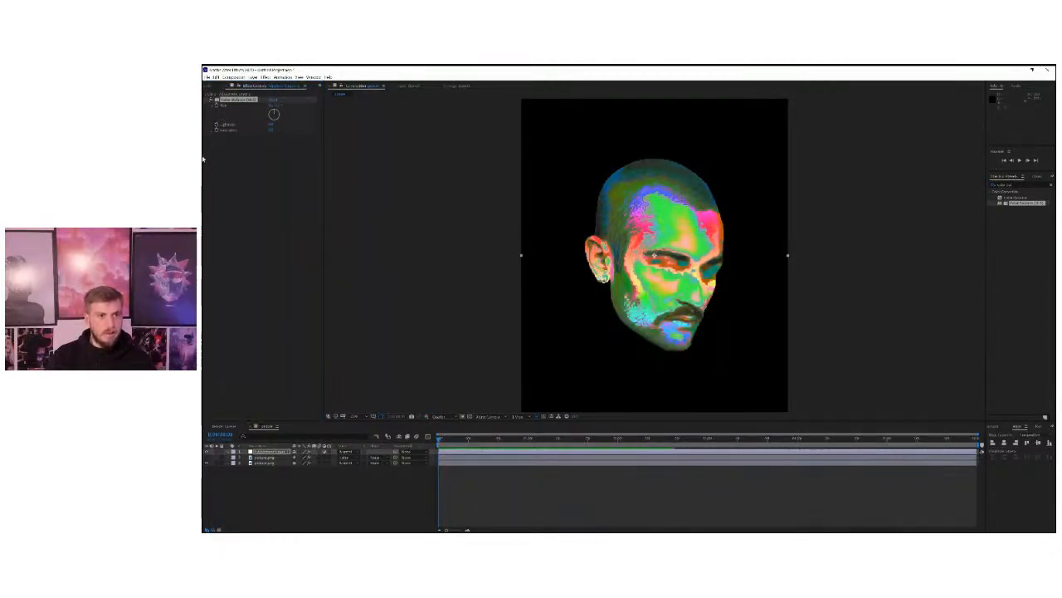
left_click_drag(270, 130, 283, 131)
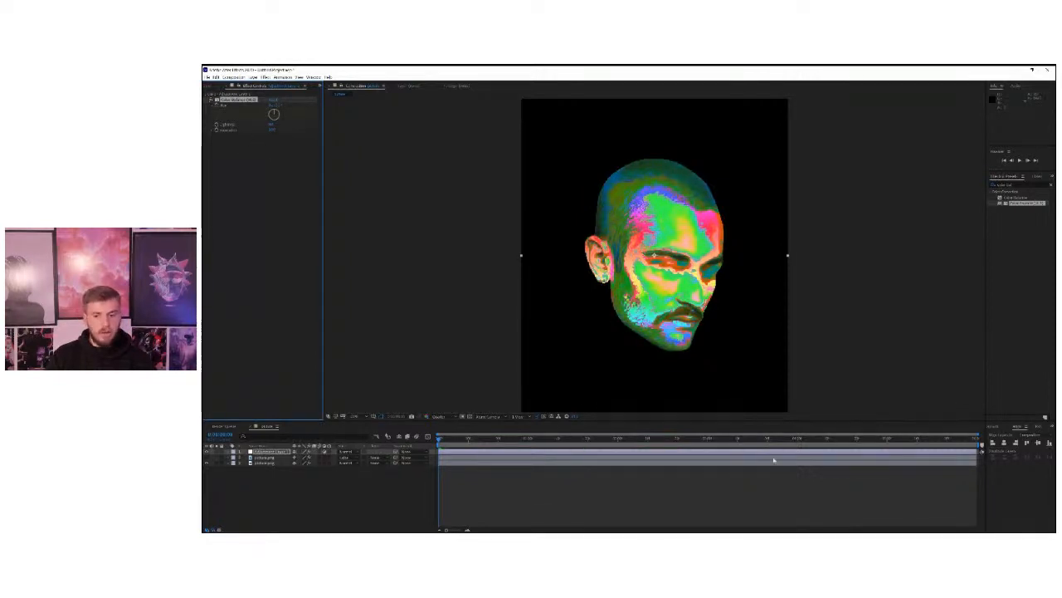
On the last frame, set the Color Balance (HLS) Hue to 1 revolution and preview the colour shift.
left_click_drag(926, 438, 975, 438)
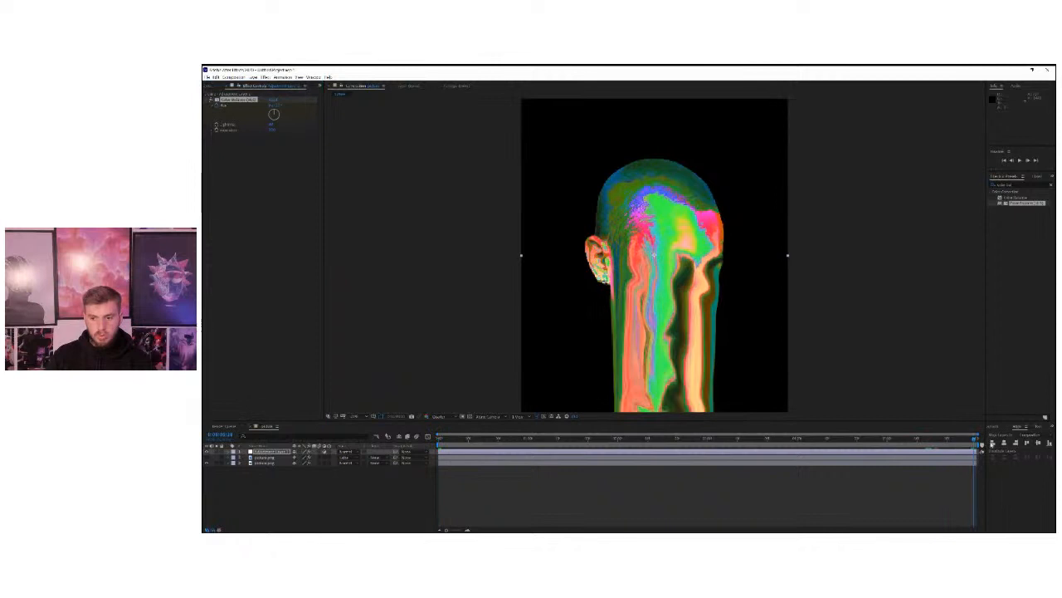
left_click(274, 106)
type("1")
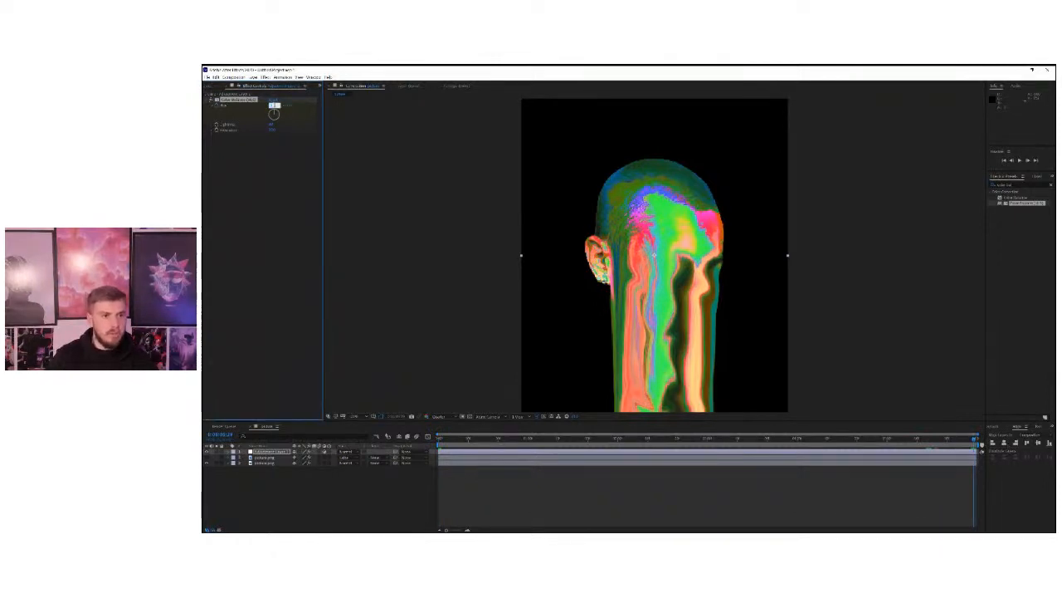
key("Return")
key("space")
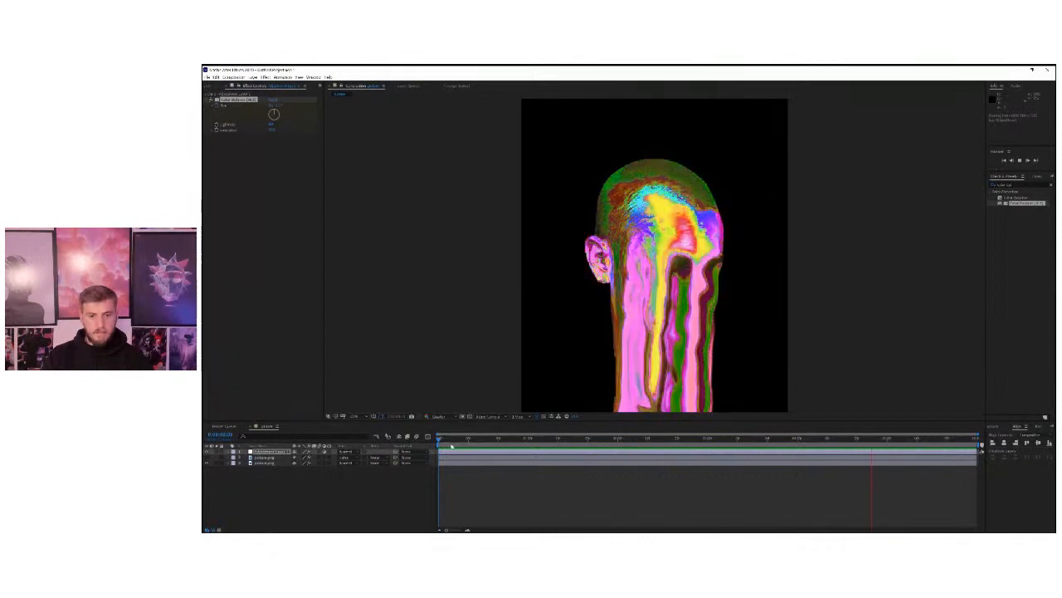
Set the preview resolution to Full and play back the hue-shifting melting portrait.
left_click(438, 415)
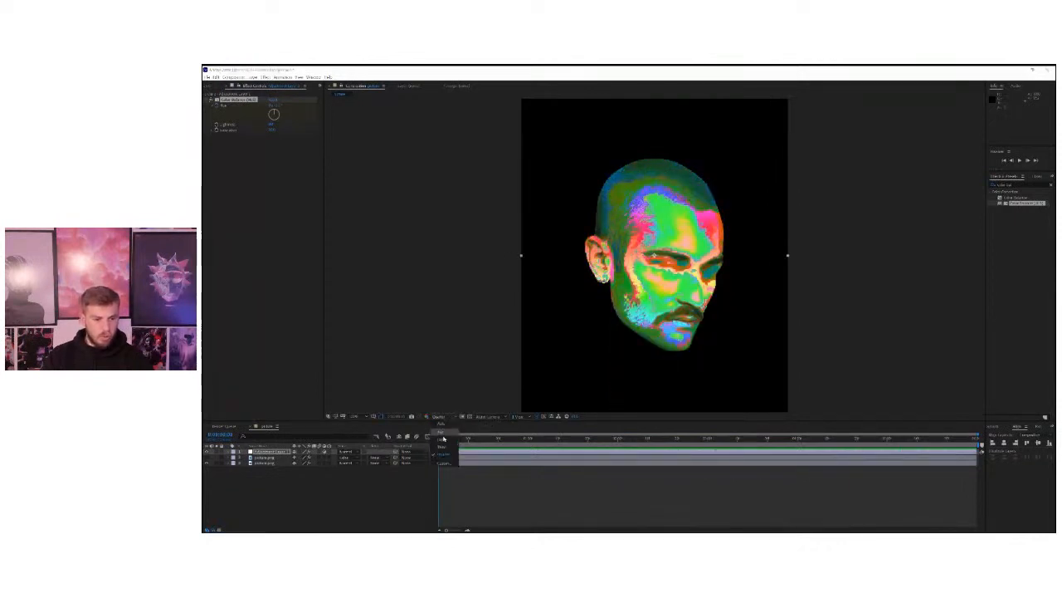
left_click(443, 432)
key("space")
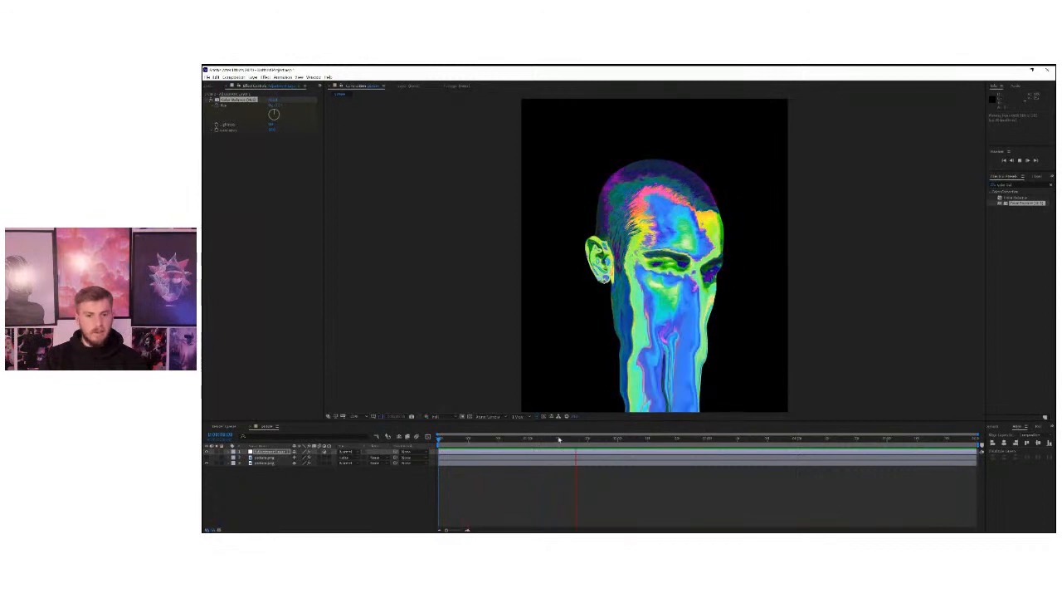
Add a dark gray solid as a background beneath all other layers and preview the animation.
left_click(247, 454)
left_click(256, 452)
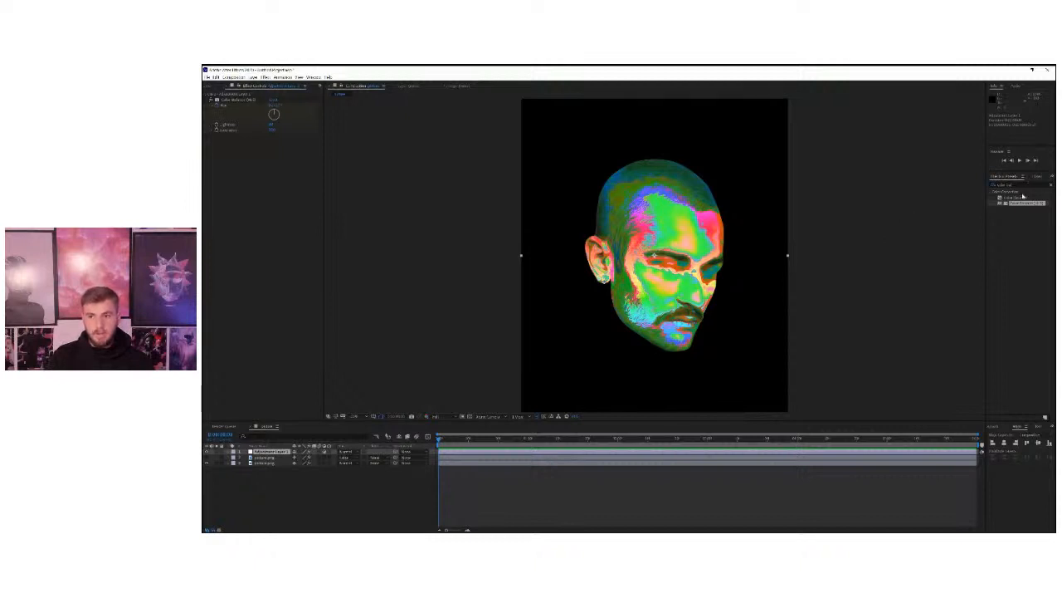
right_click(325, 482)
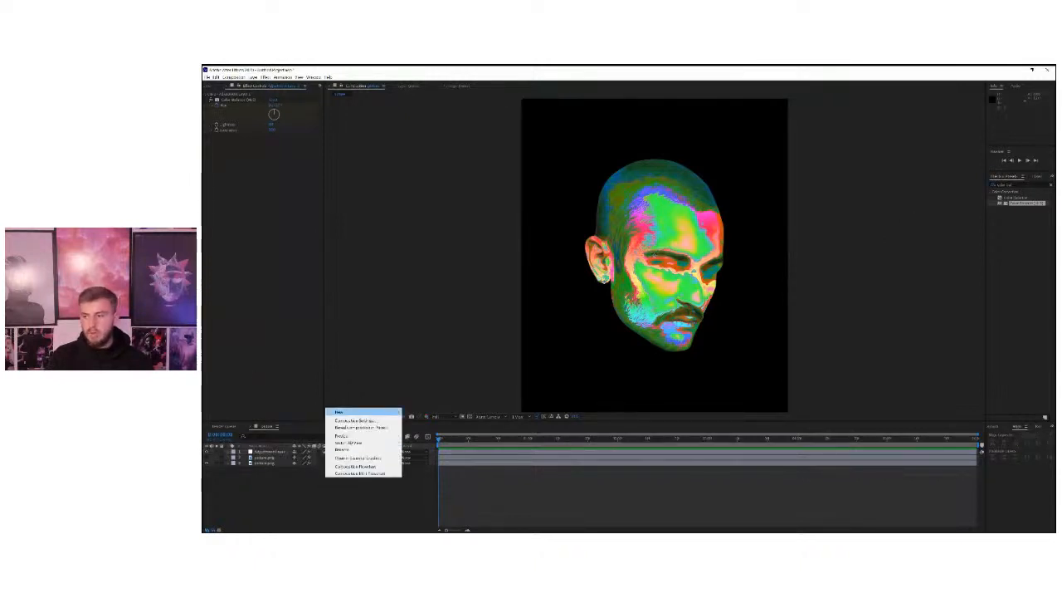
mouse_move(375, 413)
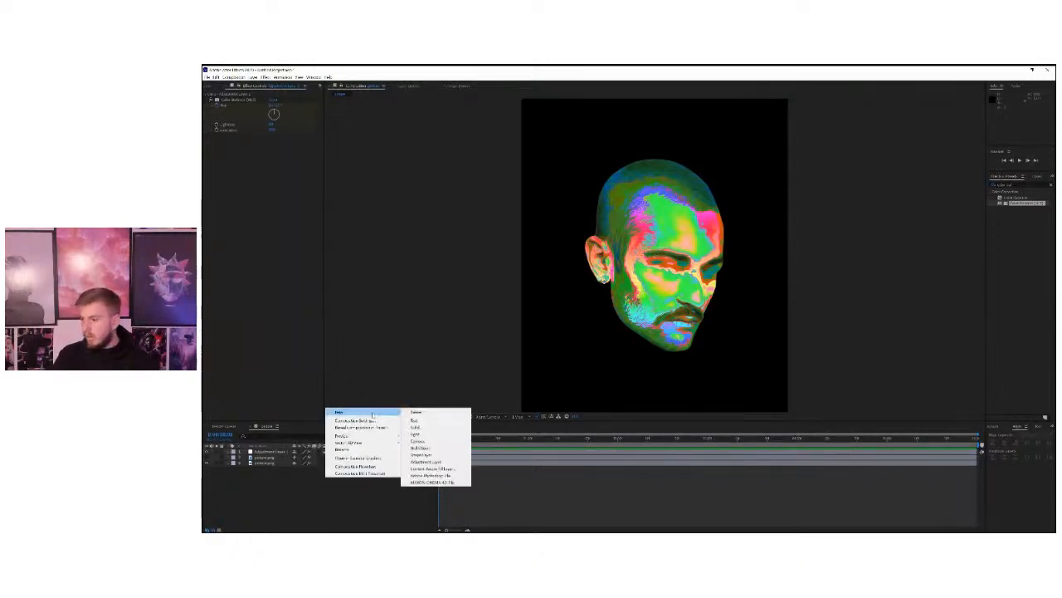
right_click(274, 490)
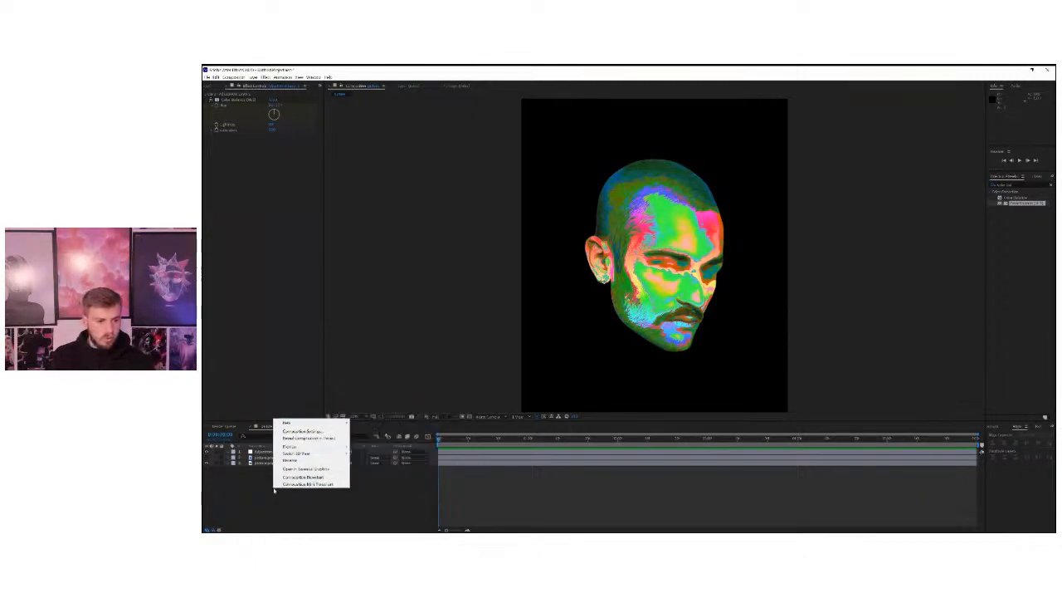
mouse_move(299, 423)
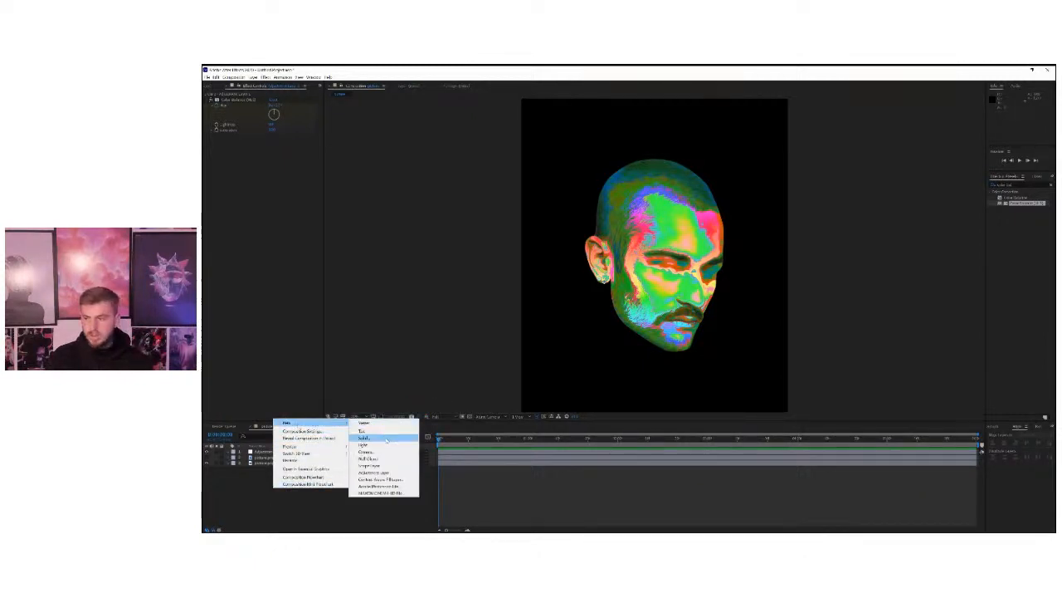
left_click(387, 440)
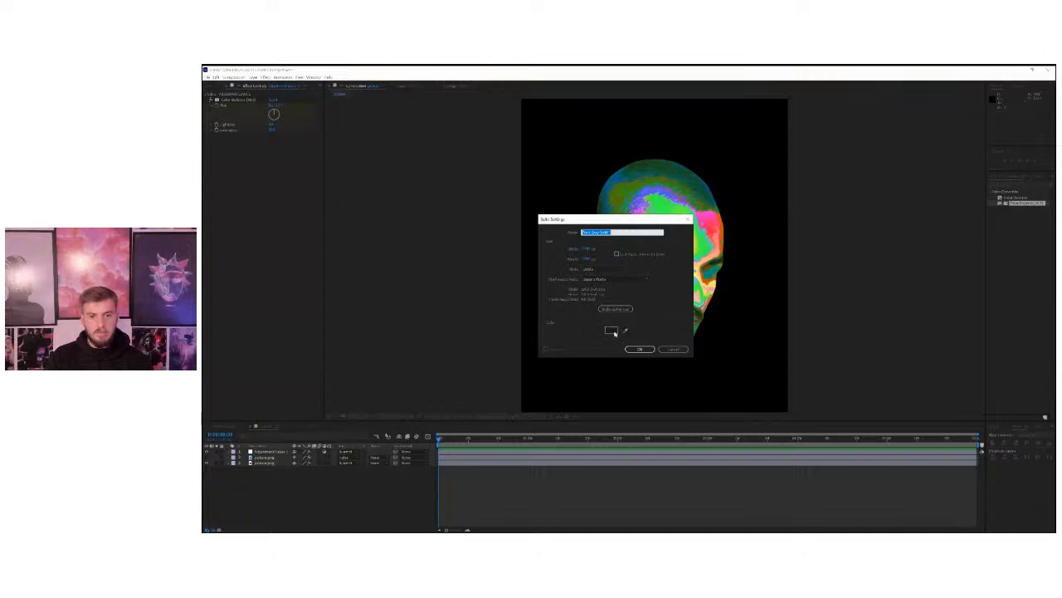
left_click(640, 349)
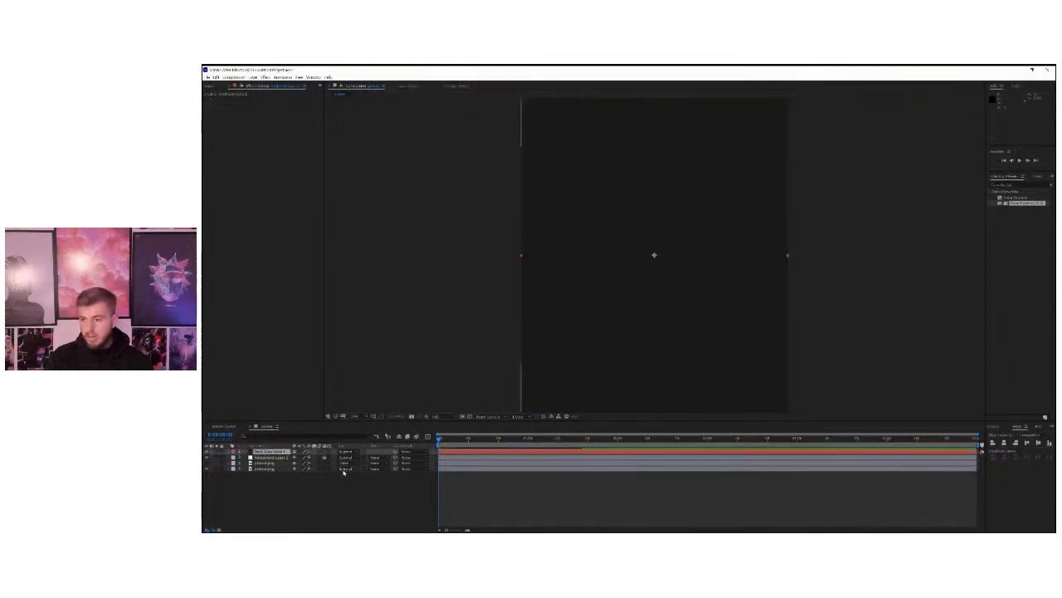
left_click_drag(274, 452, 263, 471)
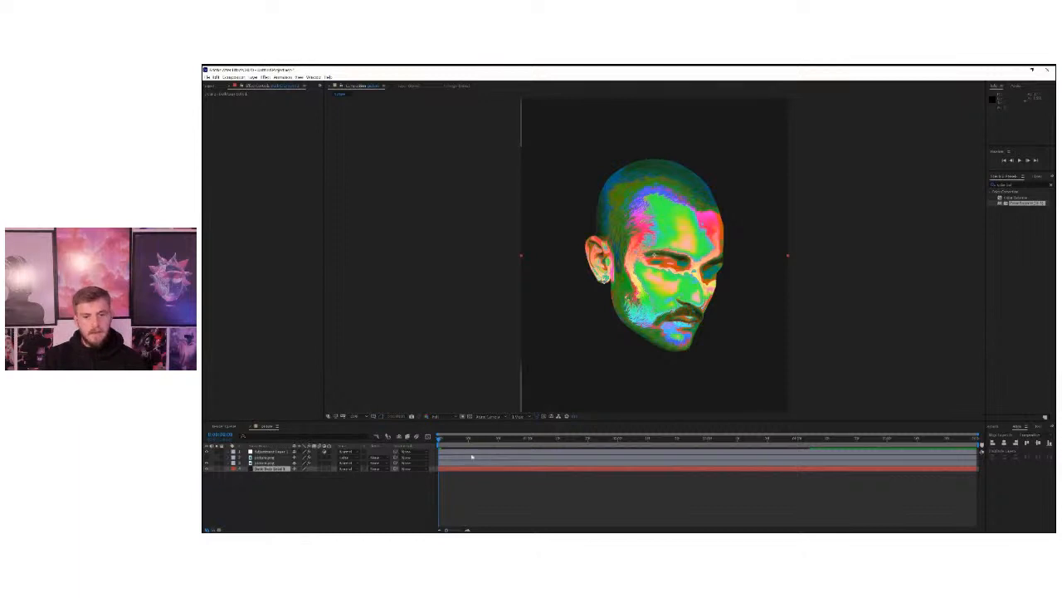
key("space")
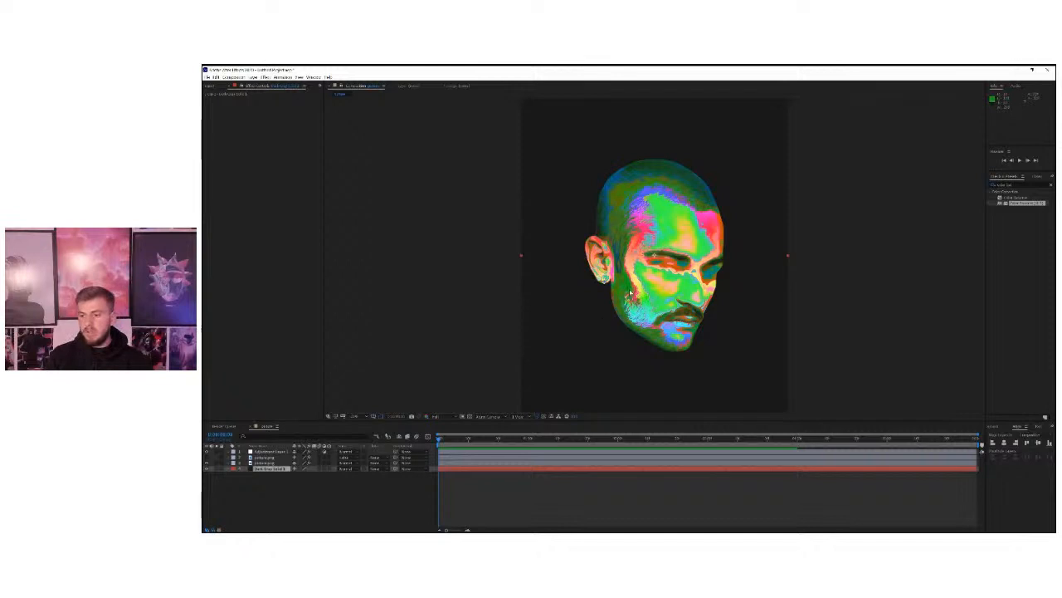
mouse_move(442, 441)
left_mouse_down()
mouse_move(495, 443)
mouse_move(430, 441)
left_mouse_up()
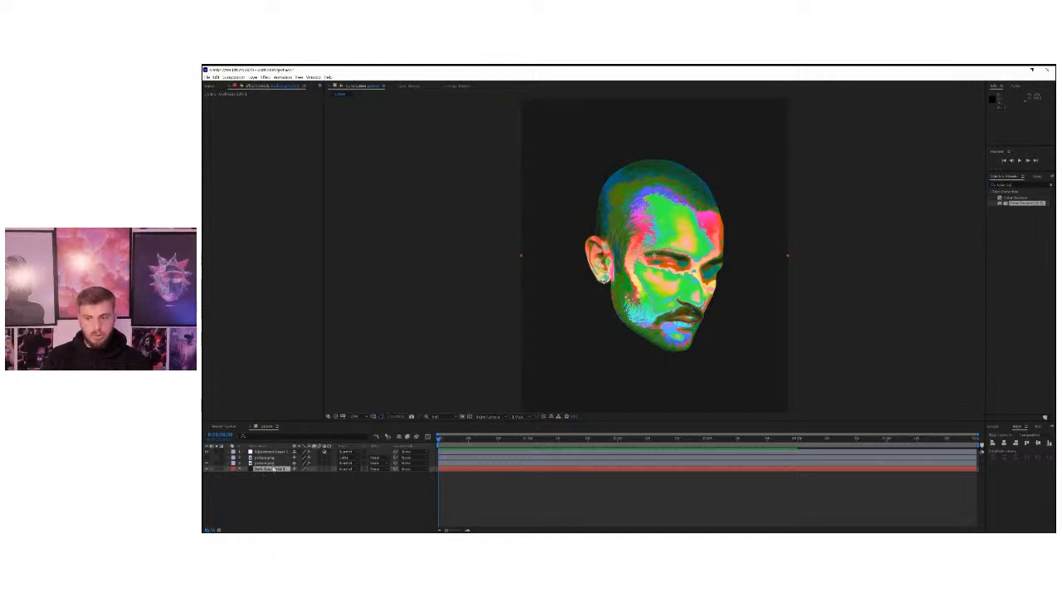
Duplicate the dark gray background solid and apply the Grid effect to the upper copy.
left_click(291, 498)
left_click(272, 469)
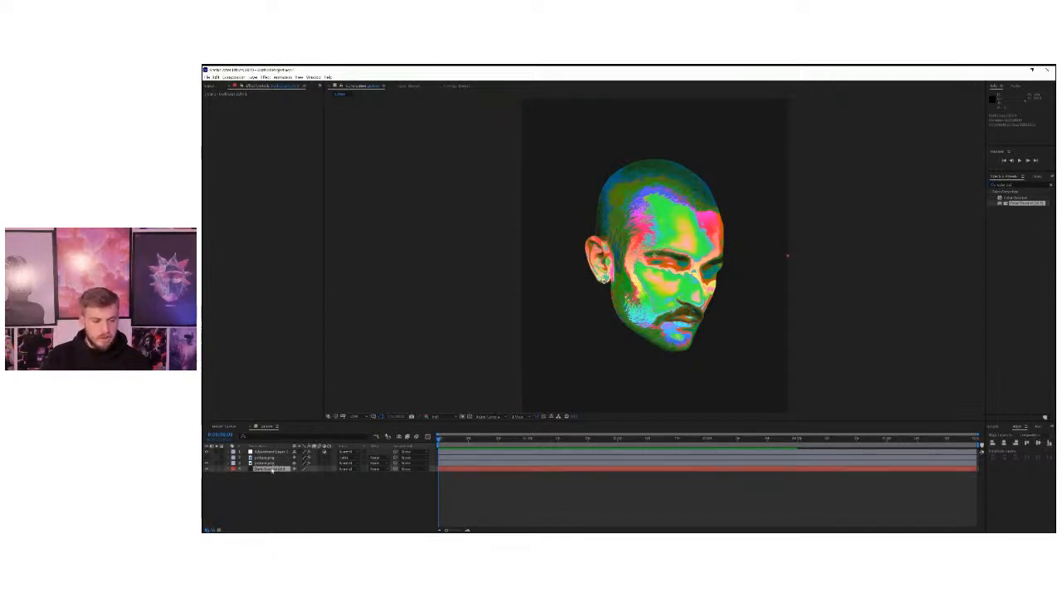
key("ctrl+d")
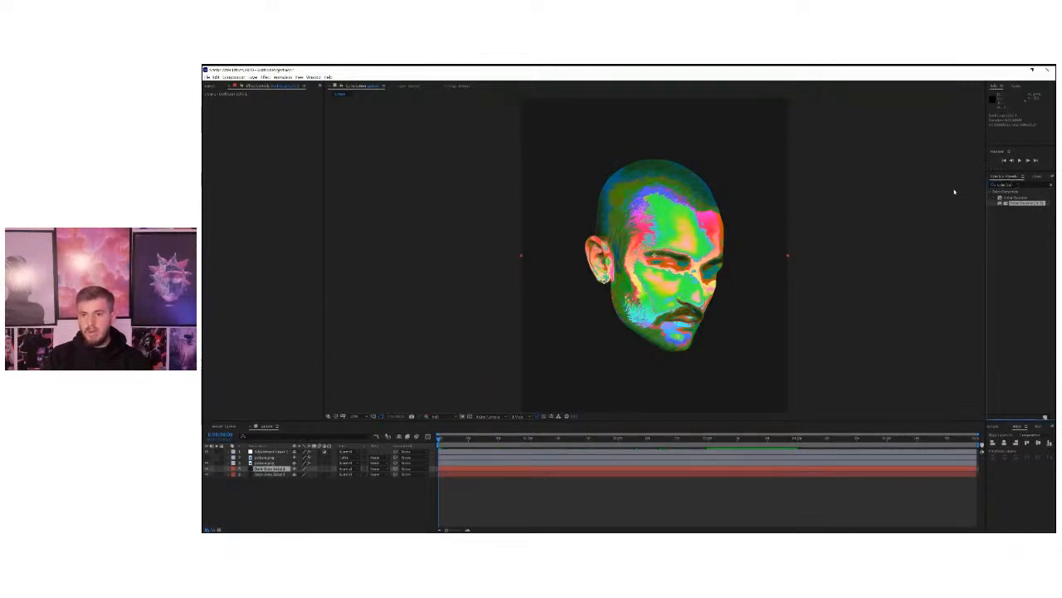
left_click_drag(1016, 185, 965, 191)
type("grid")
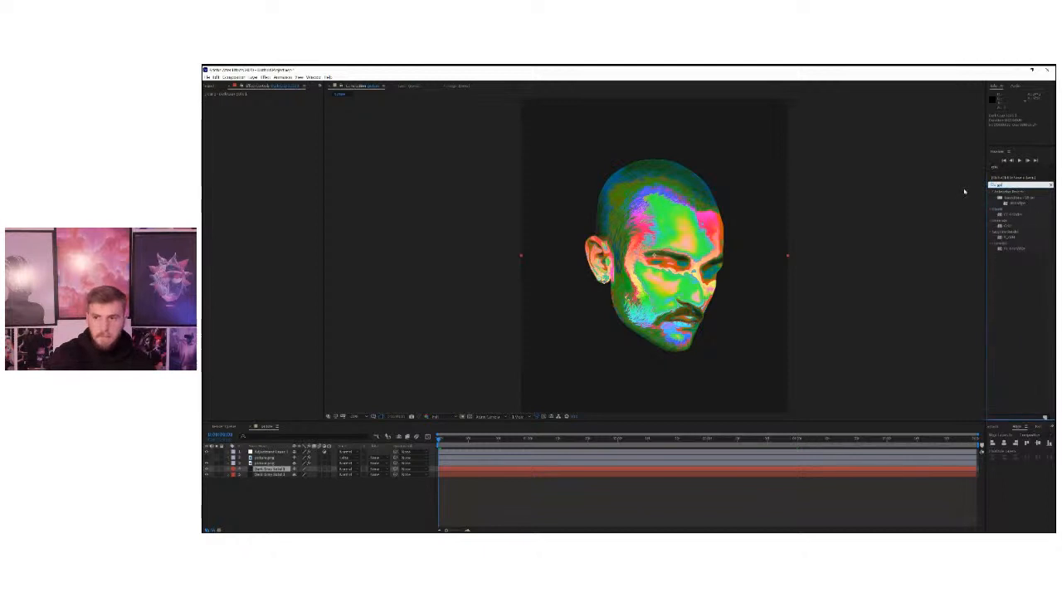
left_click_drag(1008, 226, 249, 470)
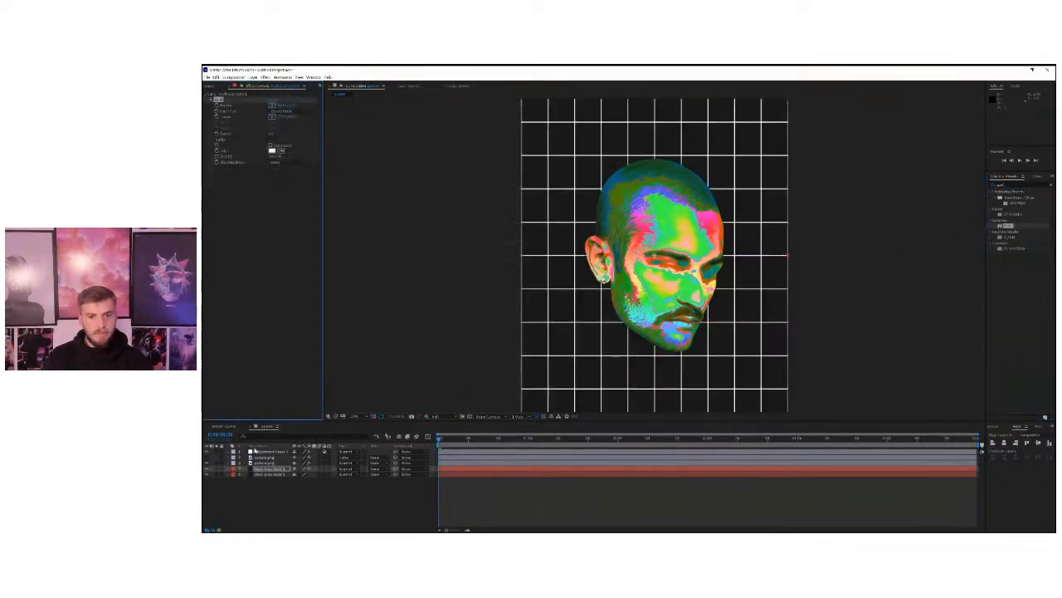
Delete the lower gray solid and add a new black solid beneath all other layers.
left_click(270, 475)
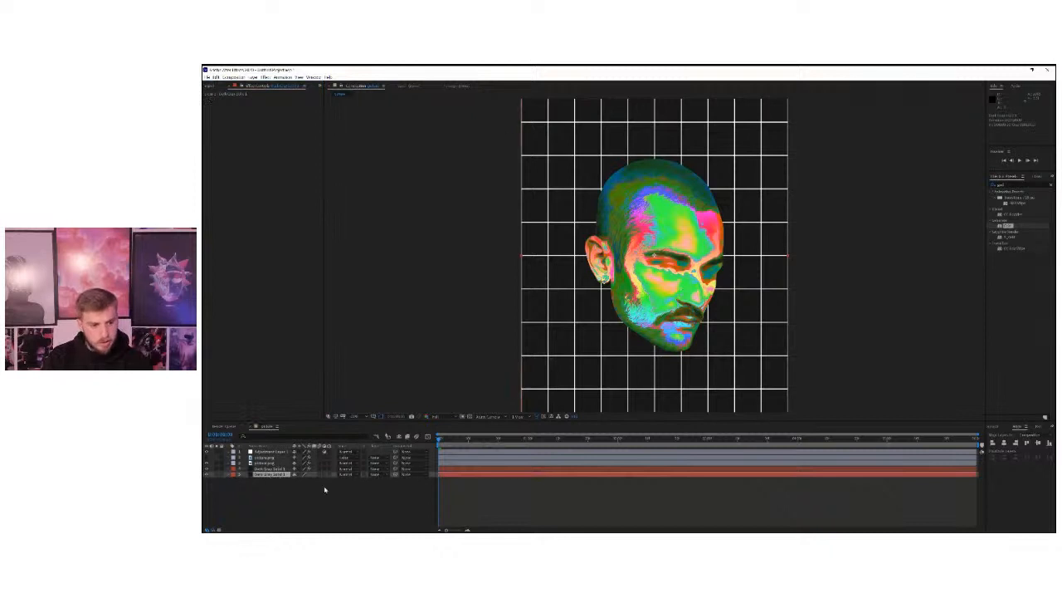
right_click(268, 500)
mouse_move(336, 434)
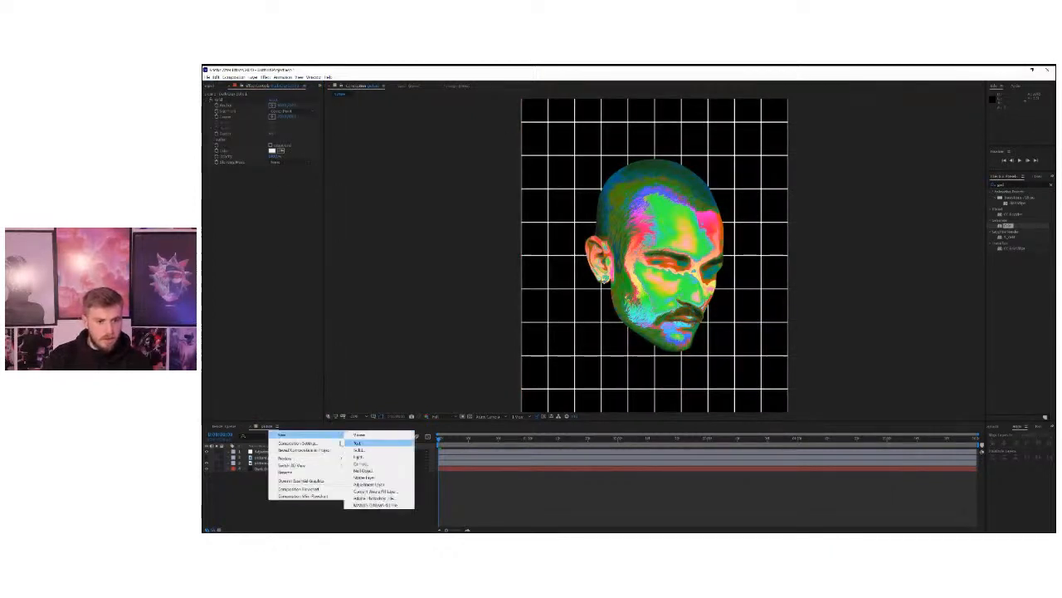
left_click(358, 449)
left_click(611, 330)
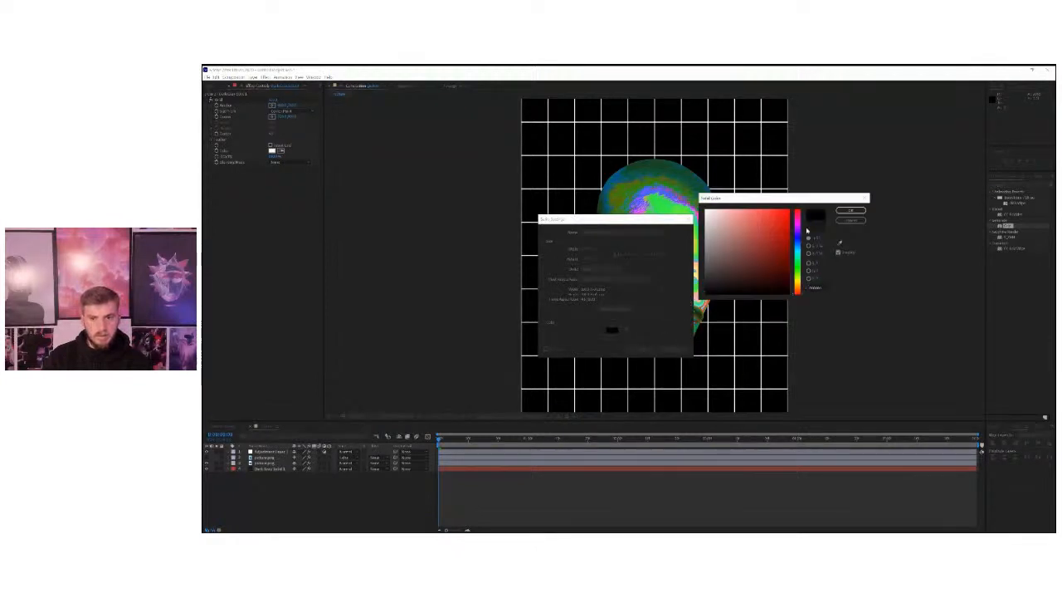
left_click(851, 210)
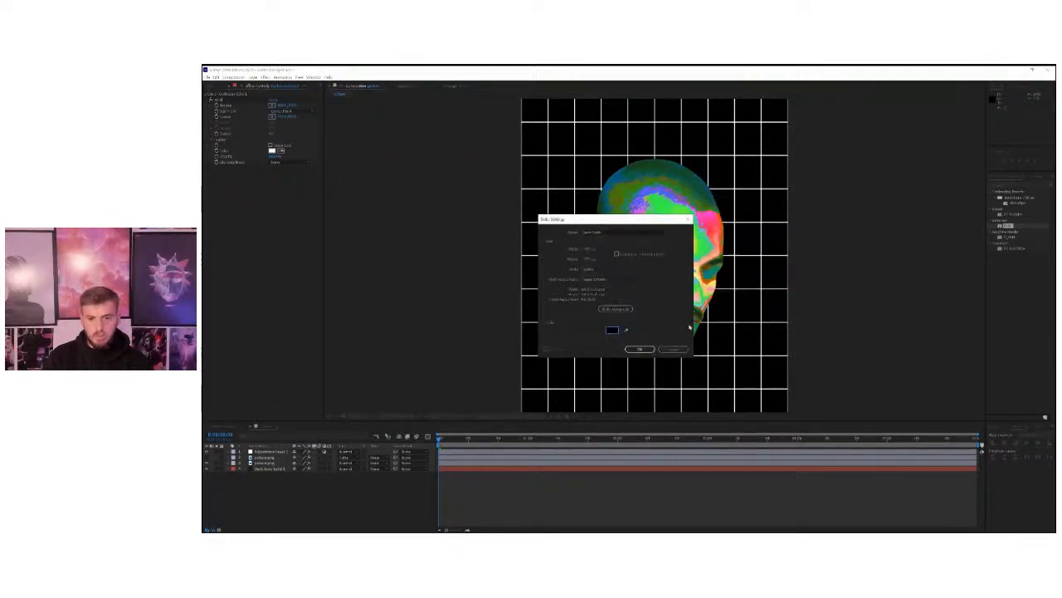
left_click(651, 346)
left_click_drag(265, 451, 317, 487)
Thin the lines of the Grid effect and move its Corner point to reshape the cells into a denser grid.
left_click(270, 470)
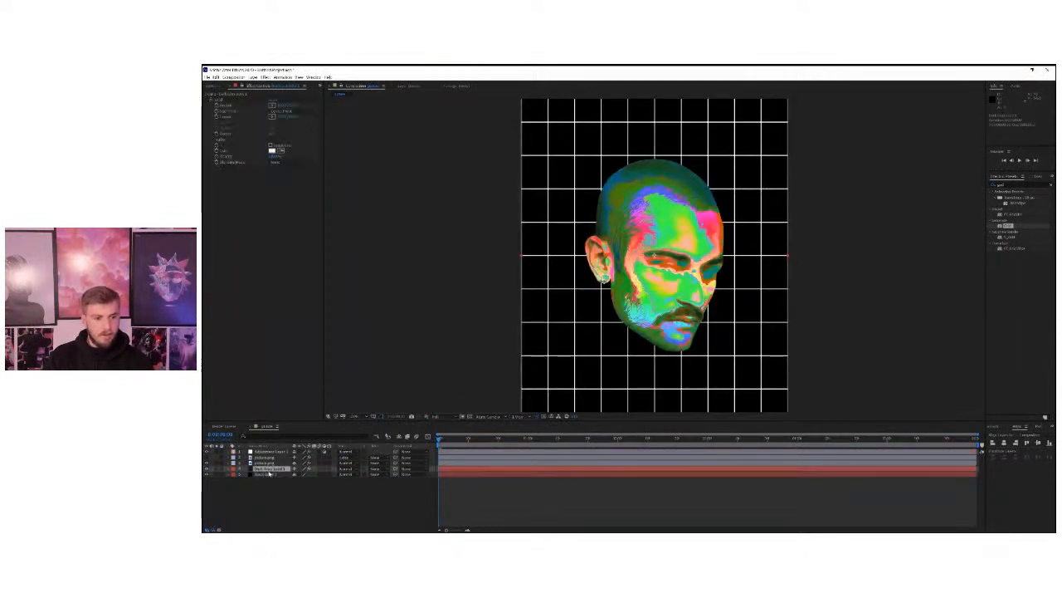
left_click(207, 469)
left_click(207, 469)
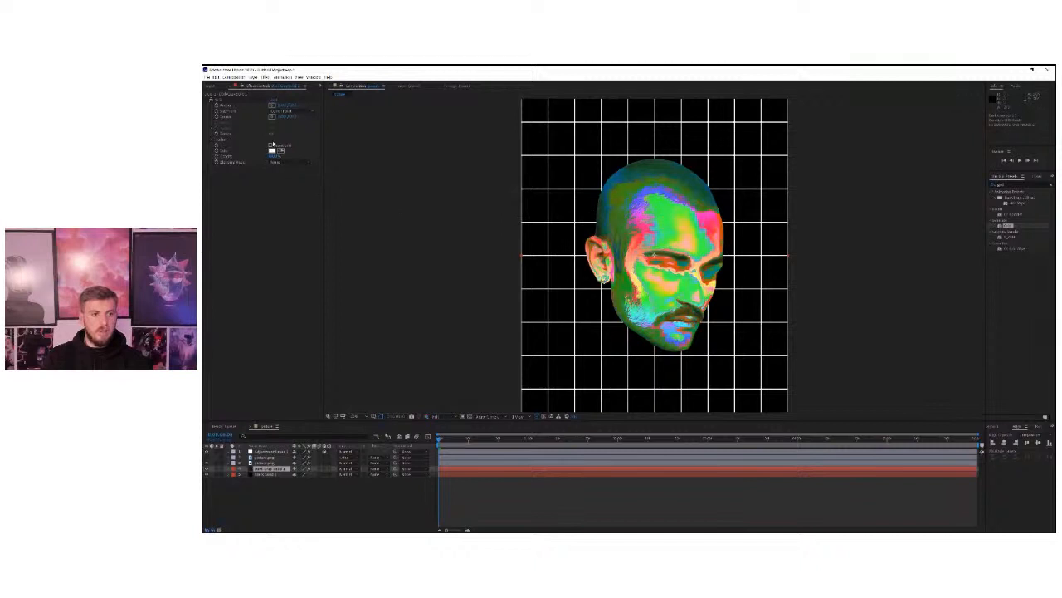
left_click_drag(271, 134, 270, 134)
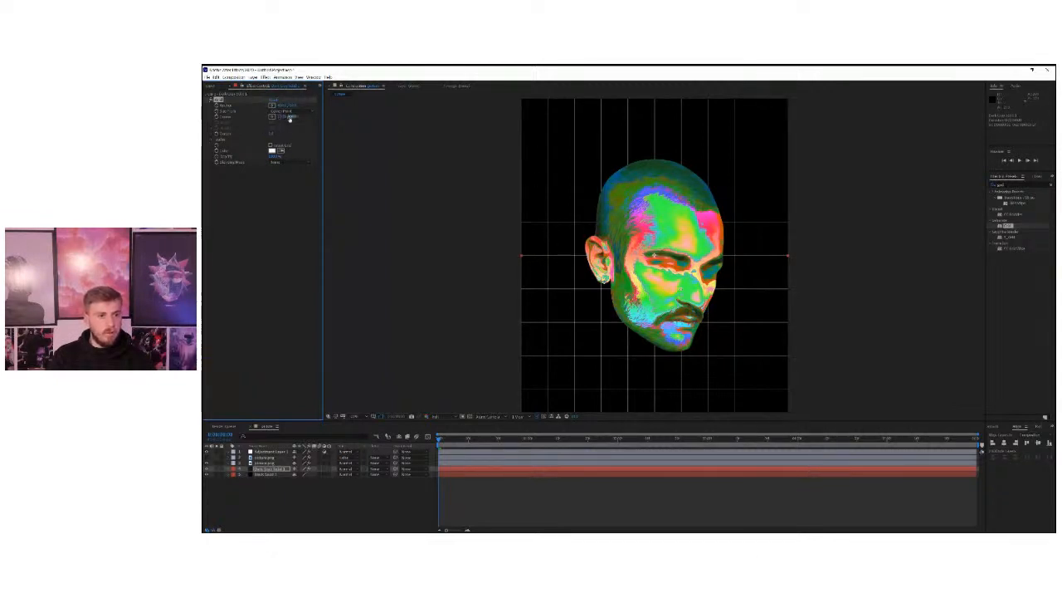
left_click_drag(291, 117, 320, 117)
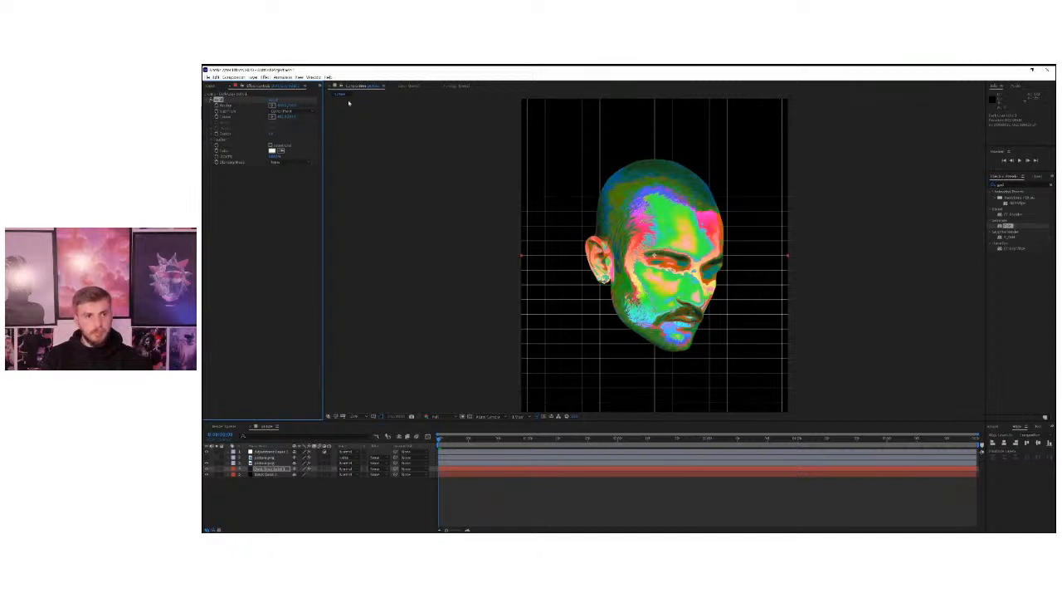
left_click_drag(282, 117, 309, 117)
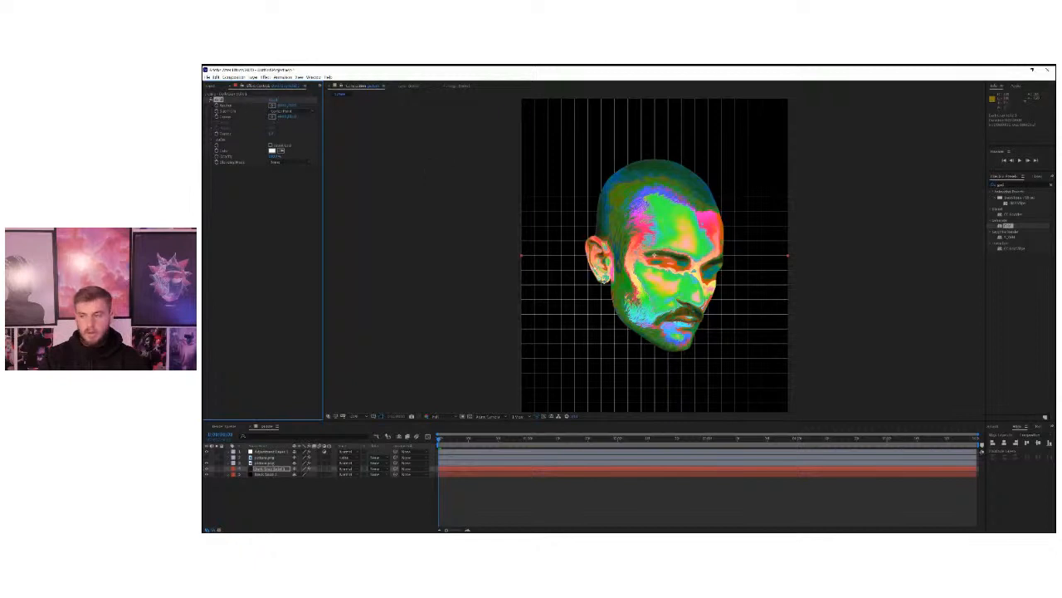
Preview the animation over the grid and set the Grid effect's Border to 3.
key("space")
key("space")
left_click(272, 134)
type("3")
key("Return")
key("space")
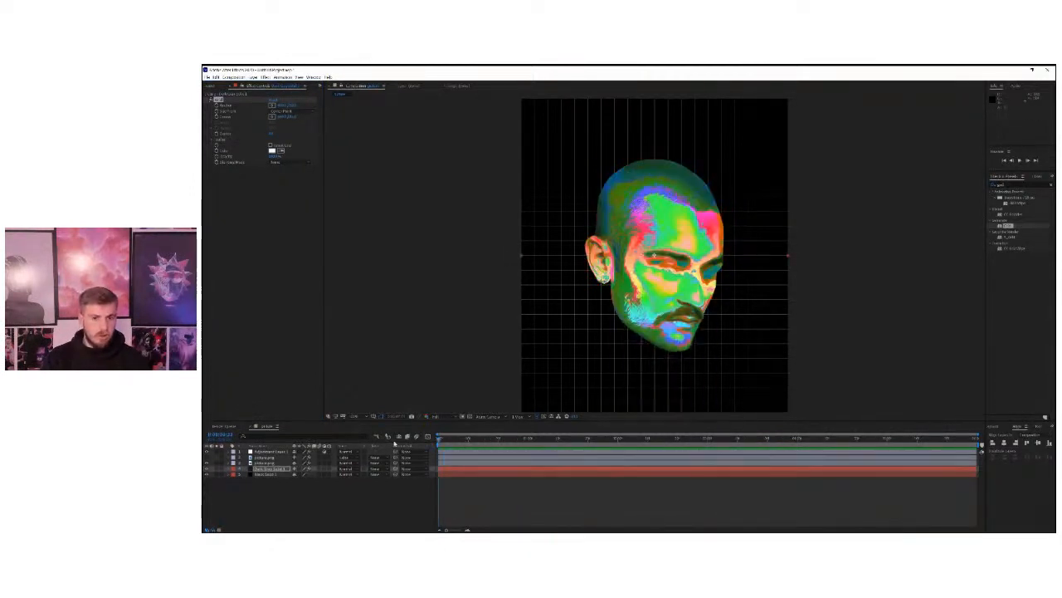
Find the Glow effect and apply it to the adjustment layer.
left_click(277, 452)
left_click(278, 485)
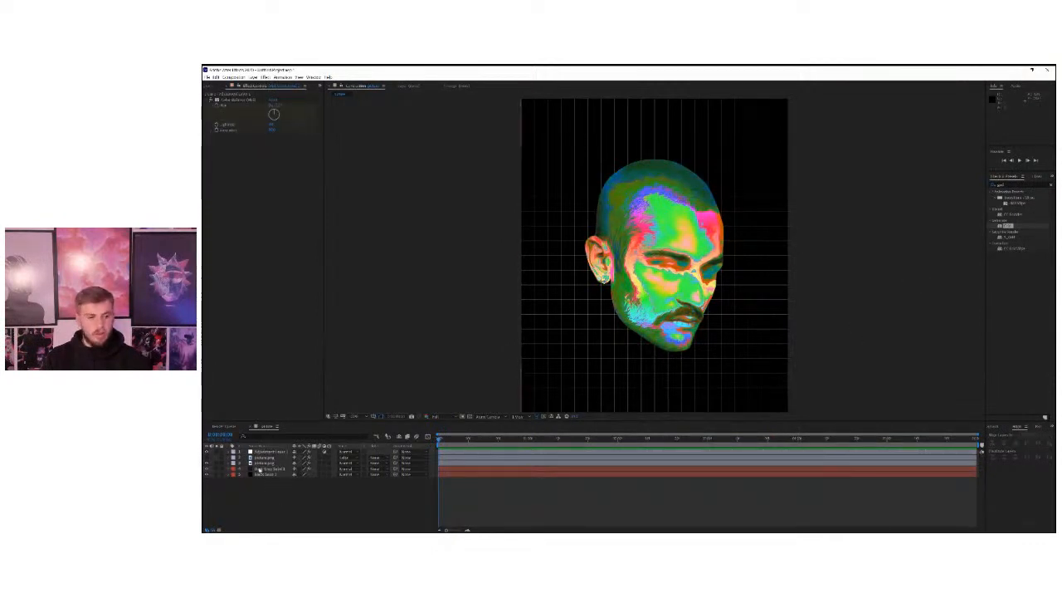
left_click(1010, 184)
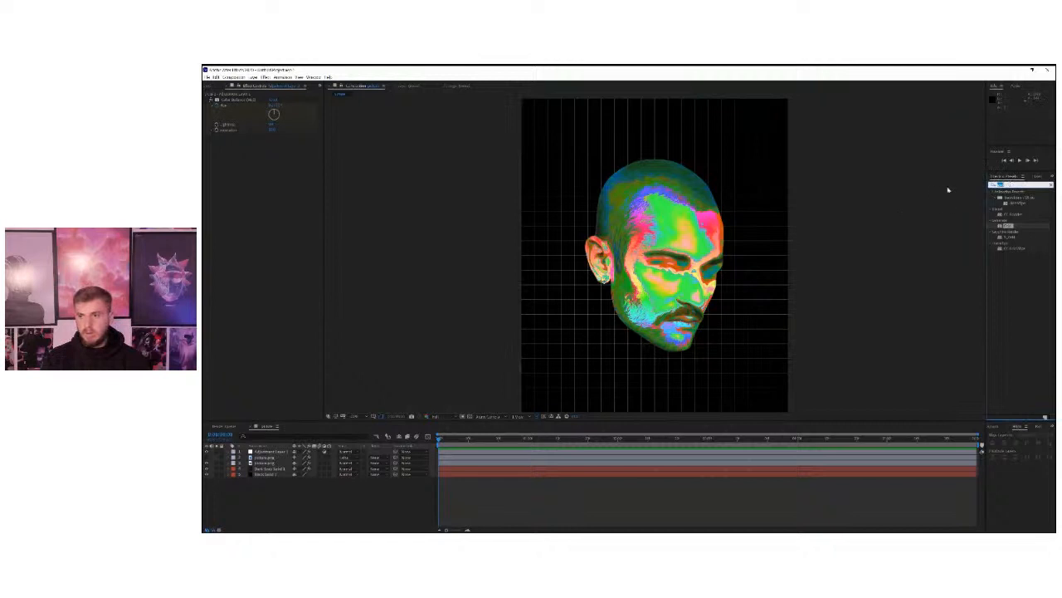
type("glow")
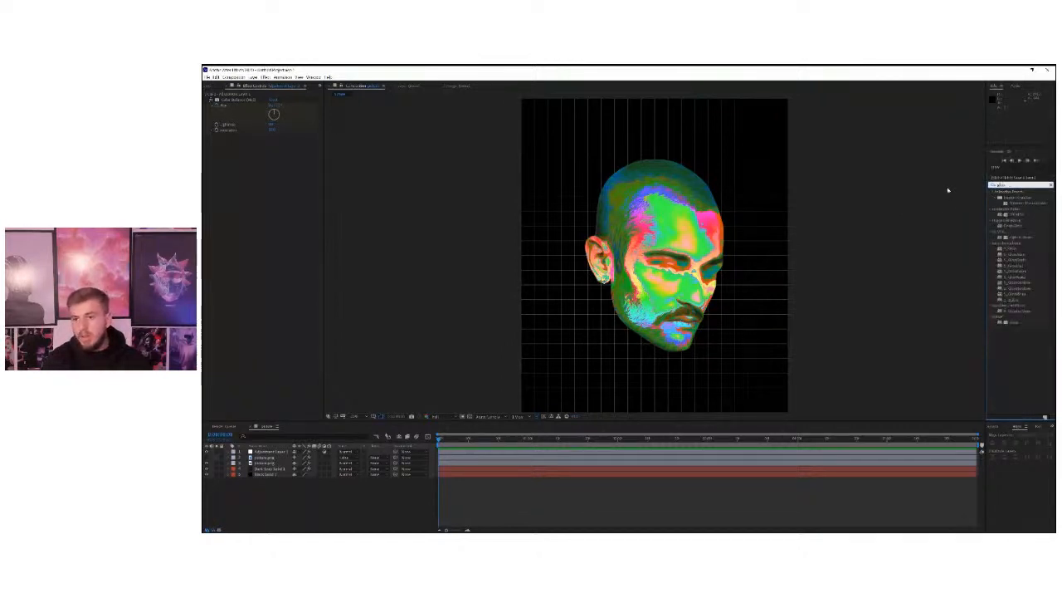
left_click_drag(1014, 322, 295, 236)
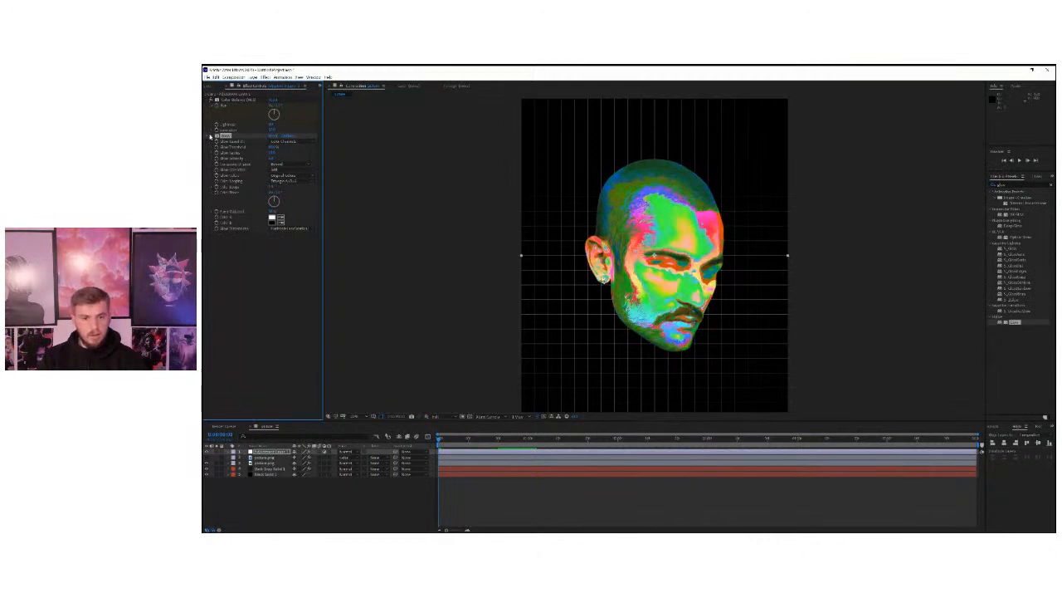
Increase the Glow Radius on the adjustment layer and compare the portrait with the glow off and on.
scroll(613, 255, "up", 2)
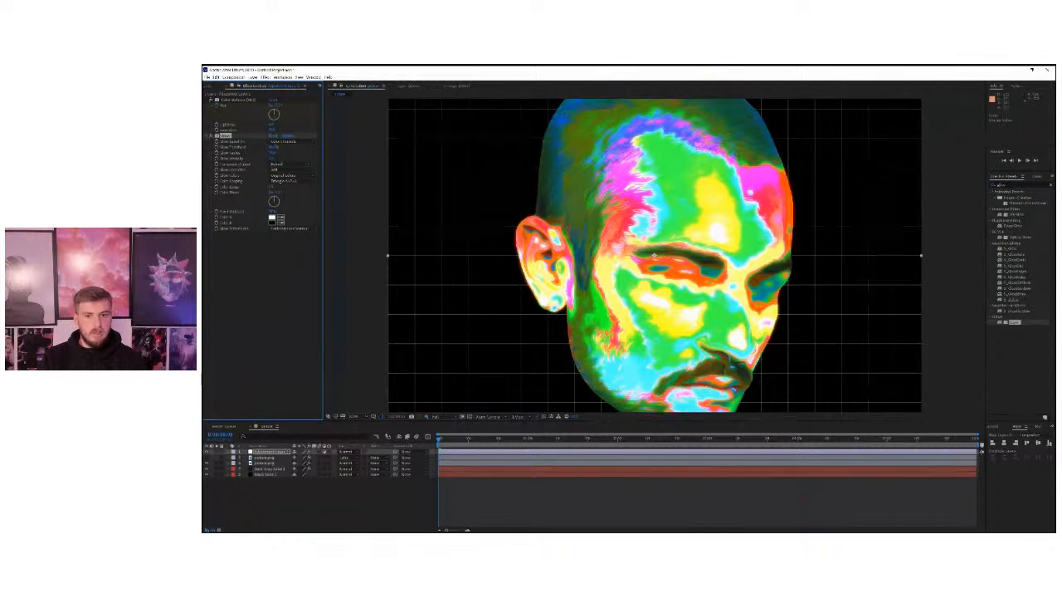
scroll(617, 262, "down", 1)
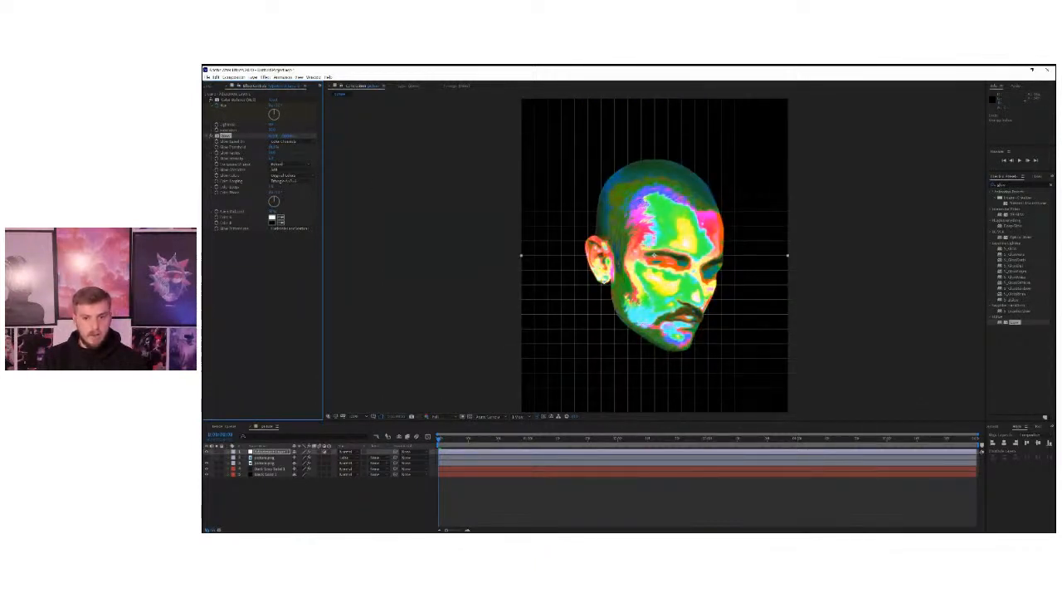
key("period")
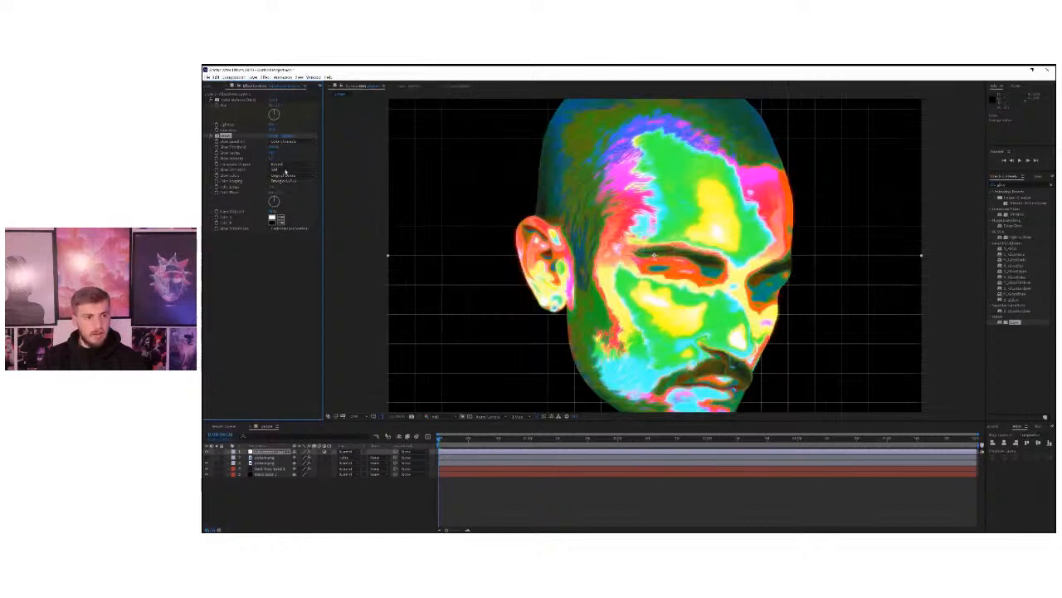
mouse_move(273, 152)
left_mouse_down()
mouse_move(312, 153)
mouse_move(291, 150)
left_mouse_up()
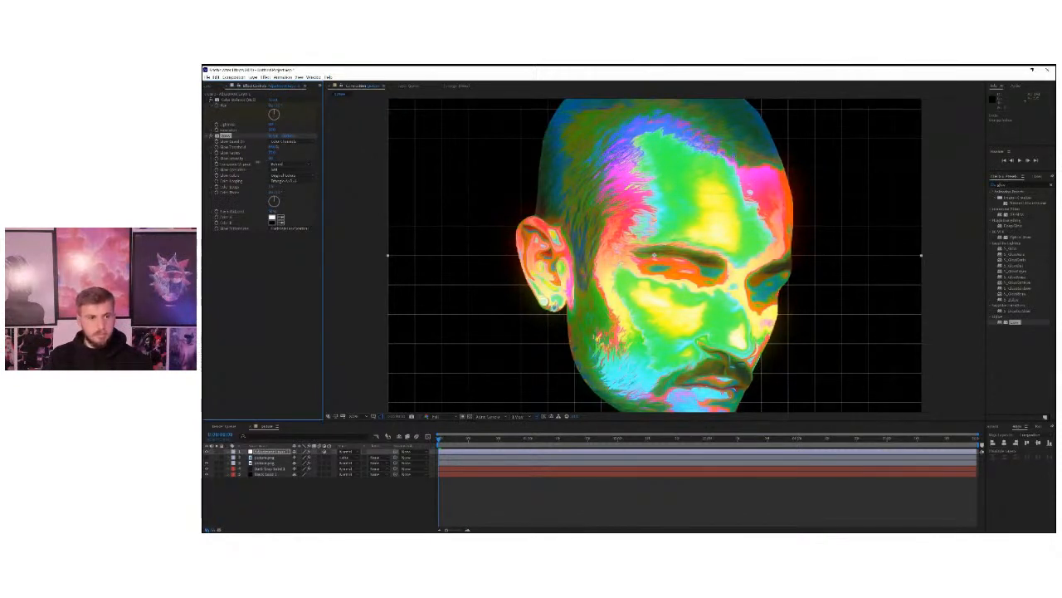
left_click(211, 136)
left_click(211, 136)
left_click(211, 136)
left_click(211, 136)
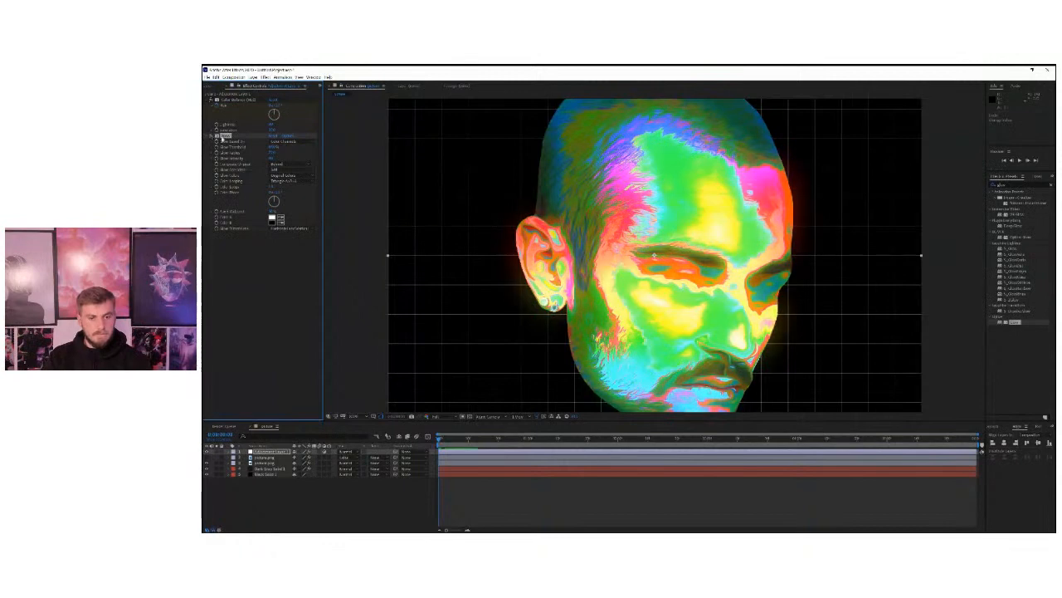
Play back the glowing melting portrait close up and in full, and return to the first frame.
key("space")
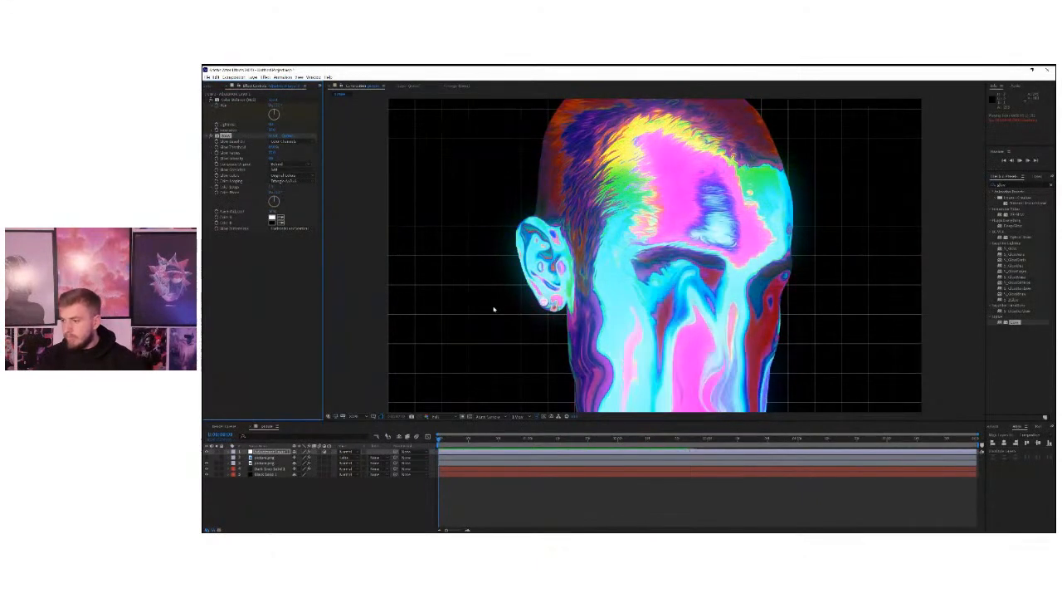
key("space")
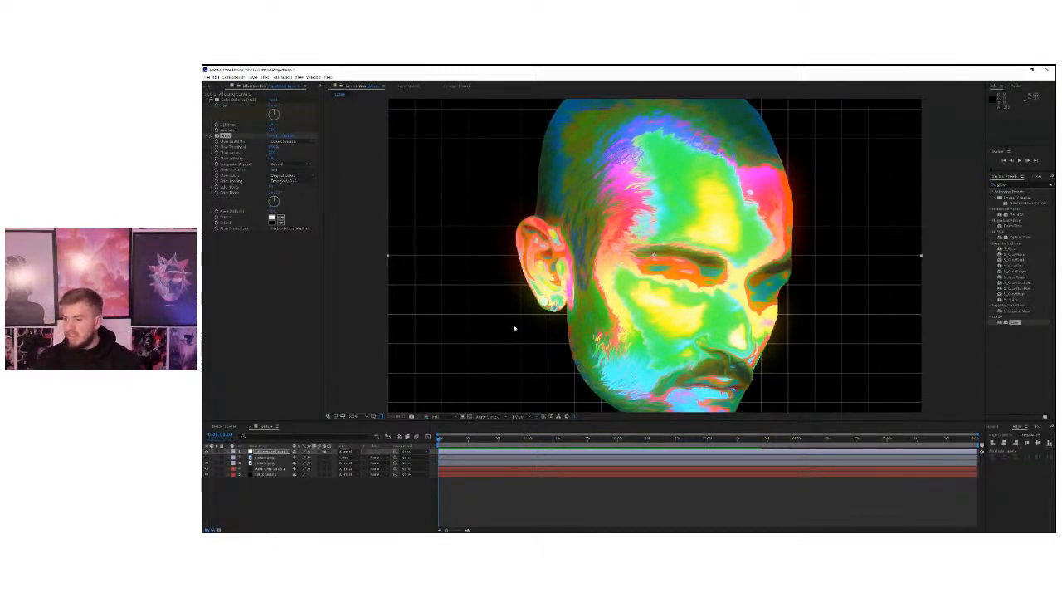
scroll(532, 282, "down", 1)
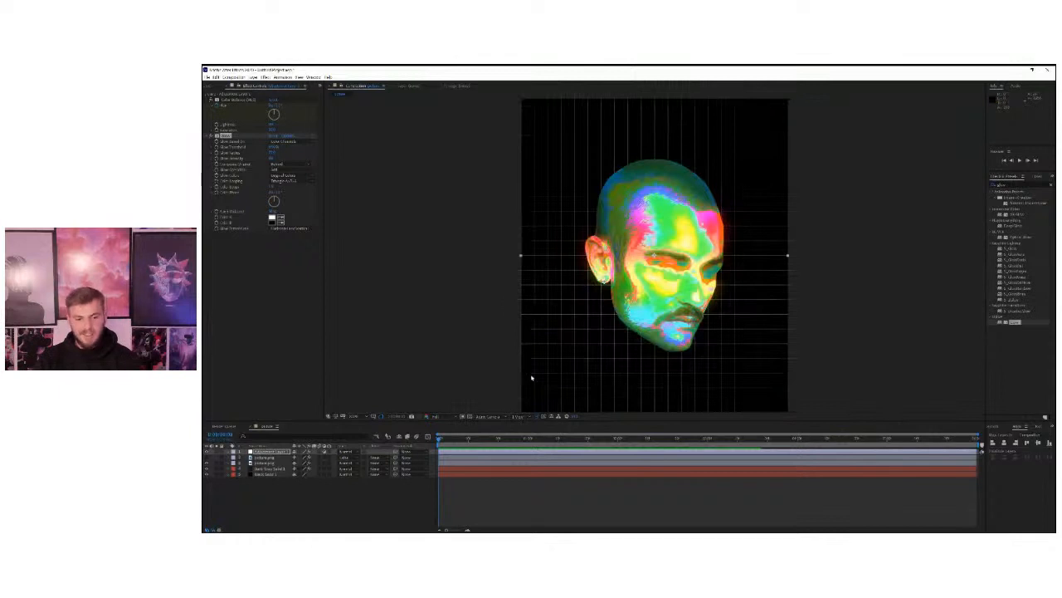
key("space")
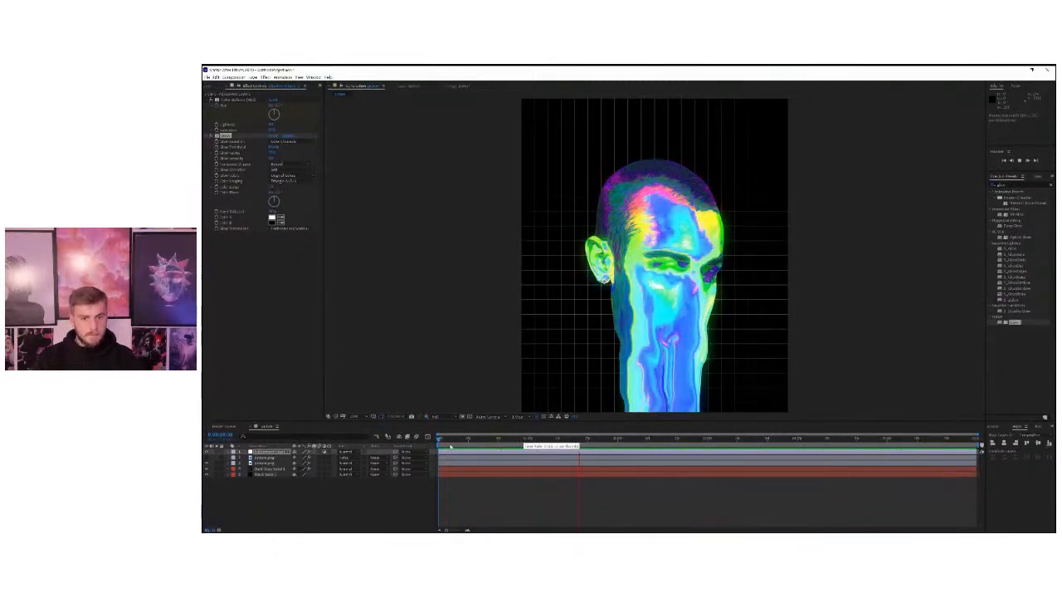
key("space")
left_click_drag(449, 443, 430, 442)
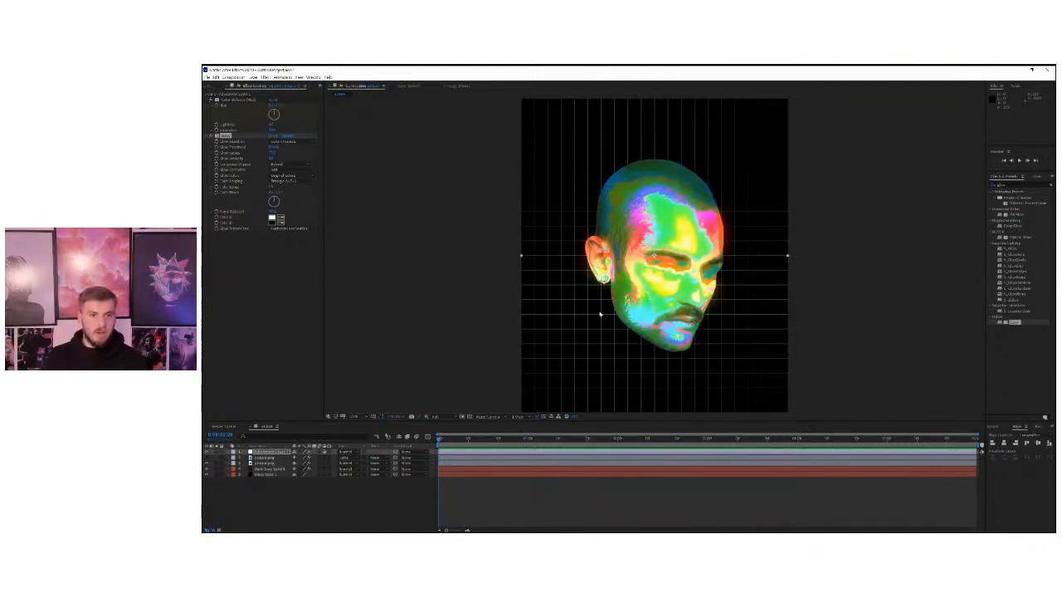
Raise the Glow Radius further and increase the Glow Intensity for a stronger halo around the head.
scroll(651, 255, "up", 2)
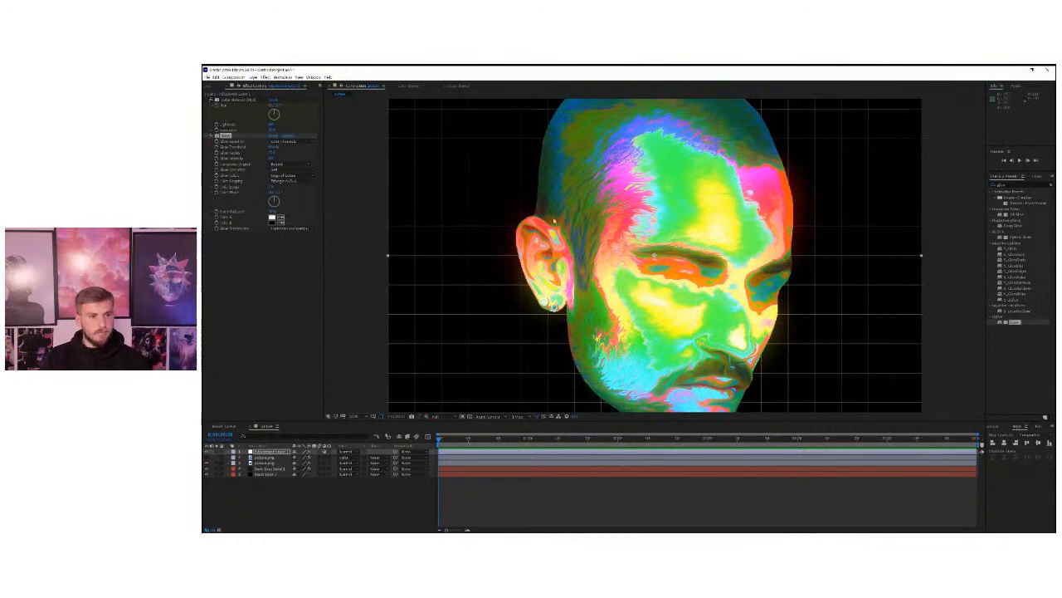
left_click(211, 139)
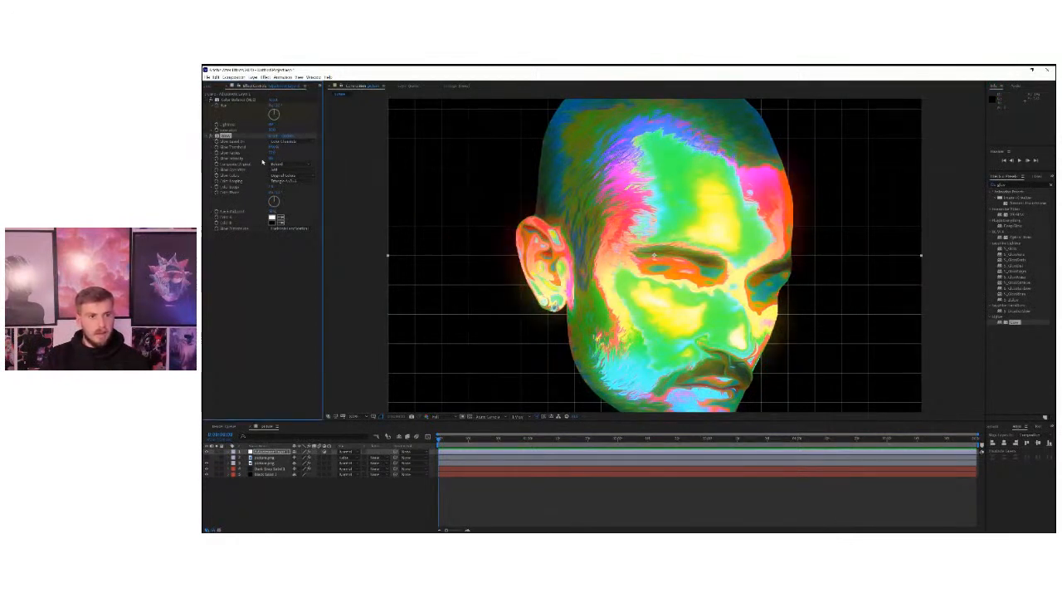
left_click_drag(272, 152, 309, 152)
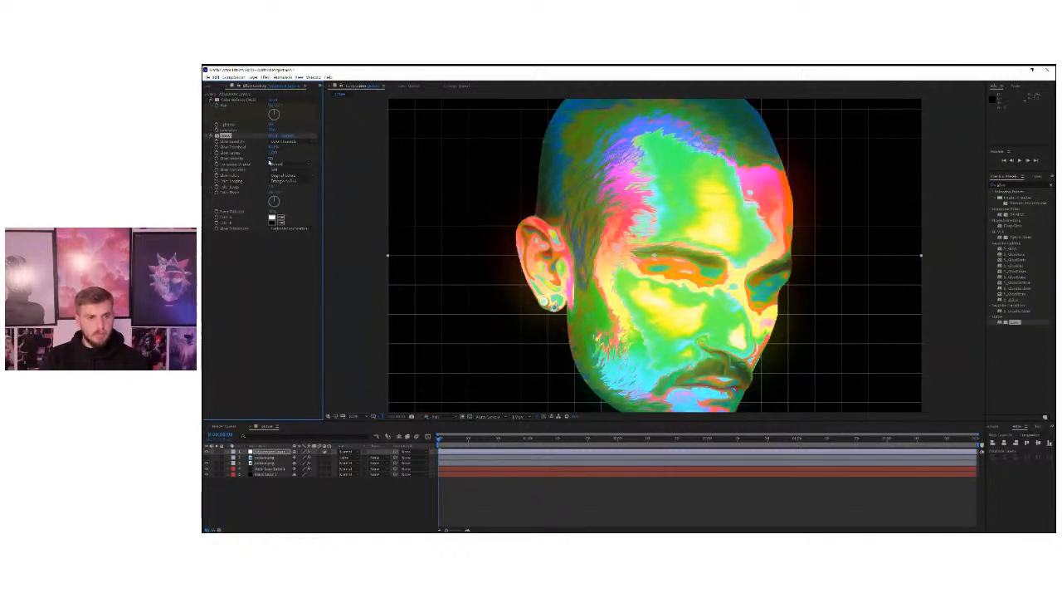
left_click_drag(272, 159, 285, 157)
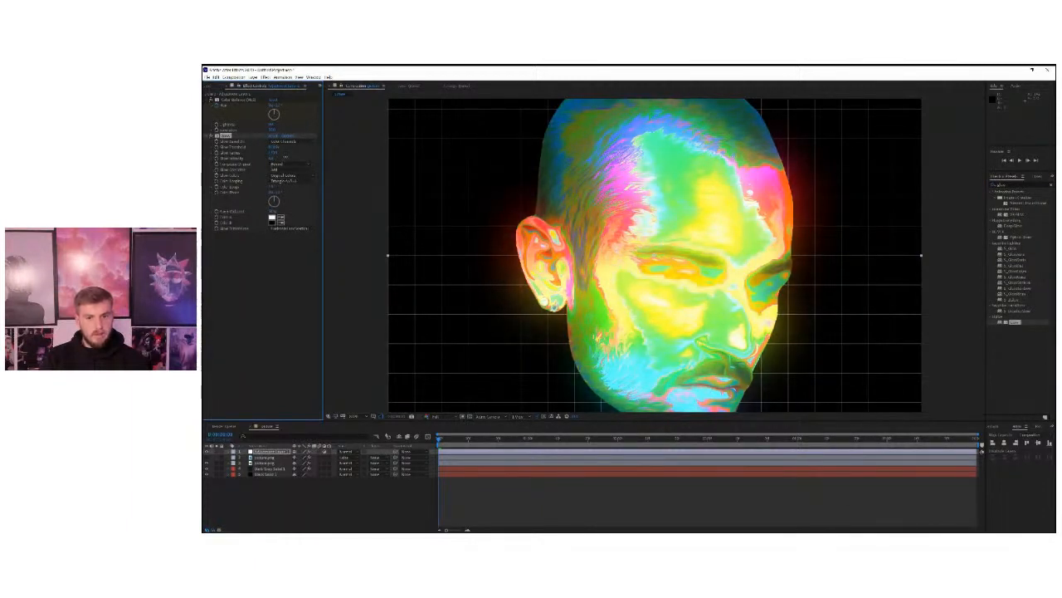
Preview the whole melting portrait with the stronger glow.
scroll(685, 241, "down", 1)
key("space")
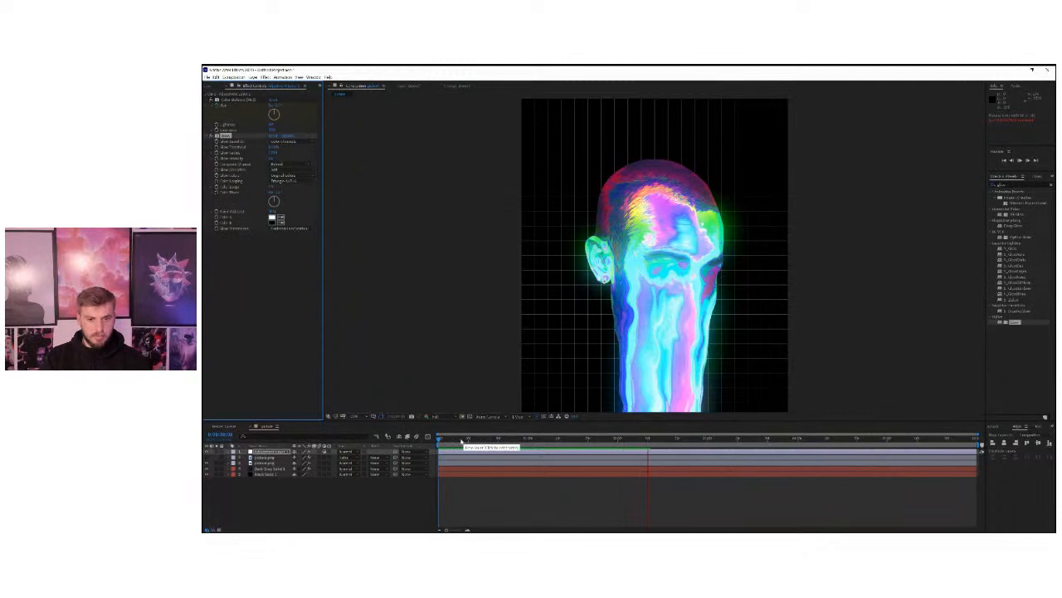
key("space")
key("space")
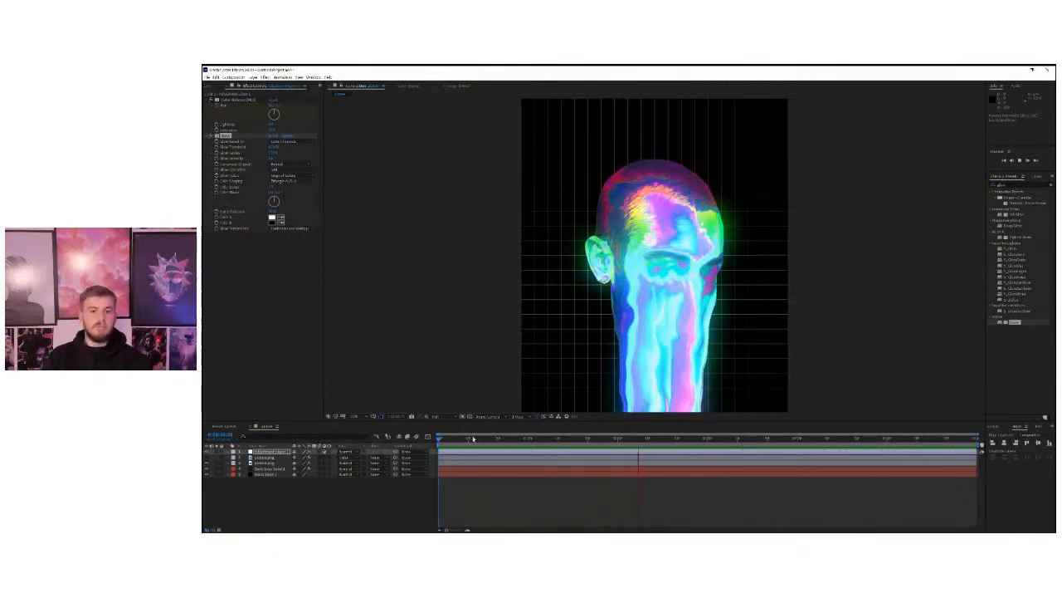
key("space")
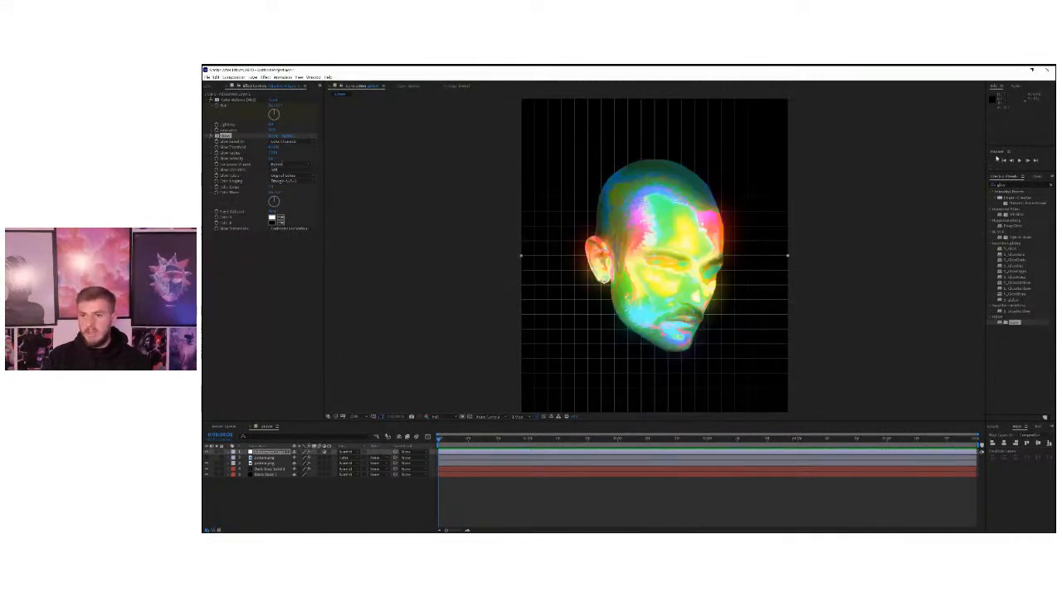
Search the effects for Color Balance and apply it to the adjustment layer beneath the Glow effect.
left_click(1000, 183)
type("color ba")
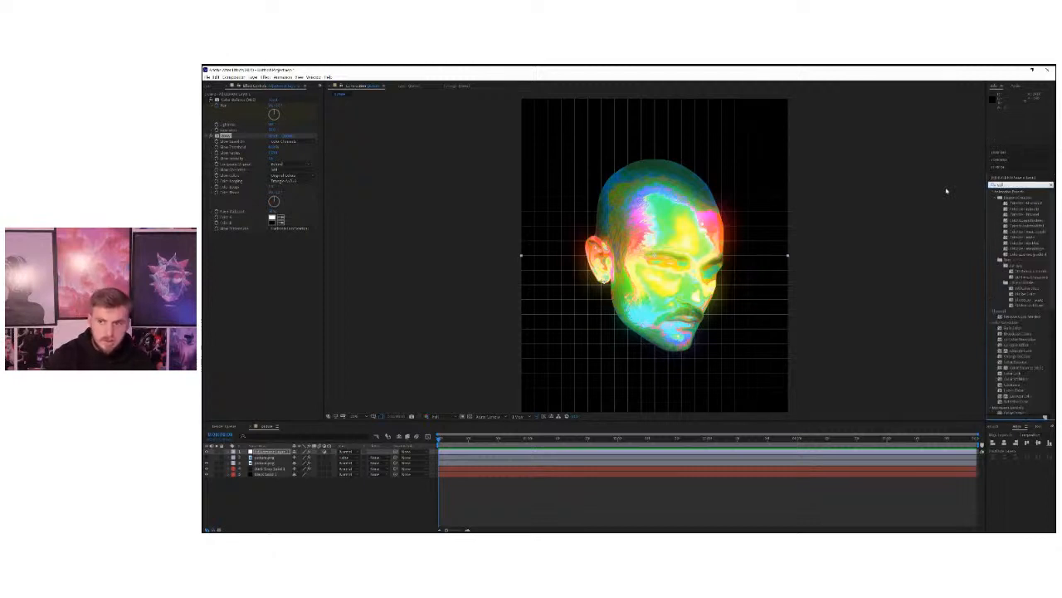
left_click_drag(1026, 200, 273, 292)
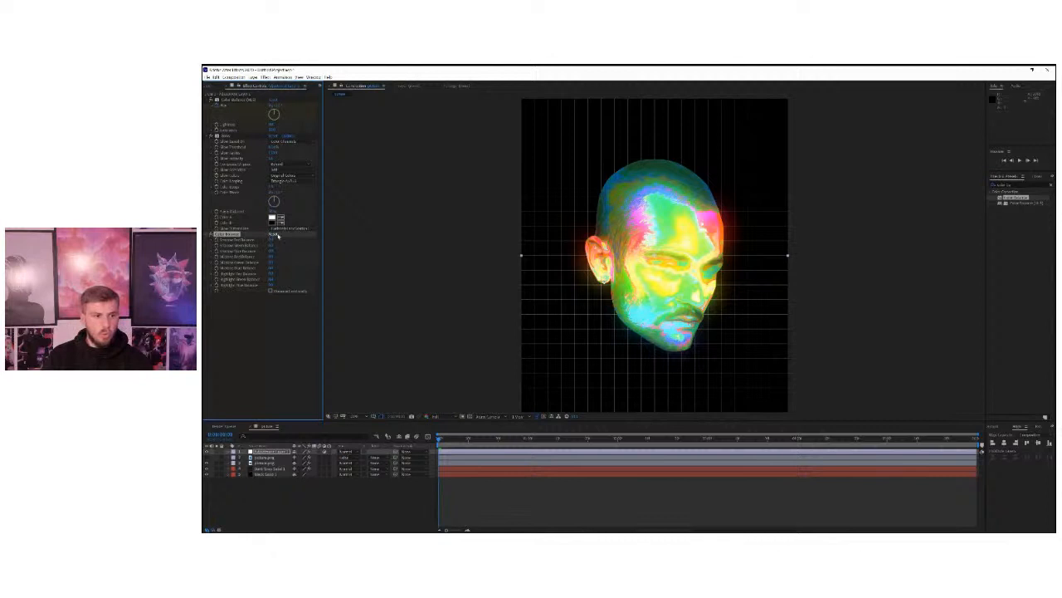
Shift the Color Balance shadows, midtones and highlights toward blue by lowering the red balances and raising the blue ones.
mouse_move(275, 240)
left_mouse_down()
mouse_move(285, 242)
mouse_move(263, 244)
left_mouse_up()
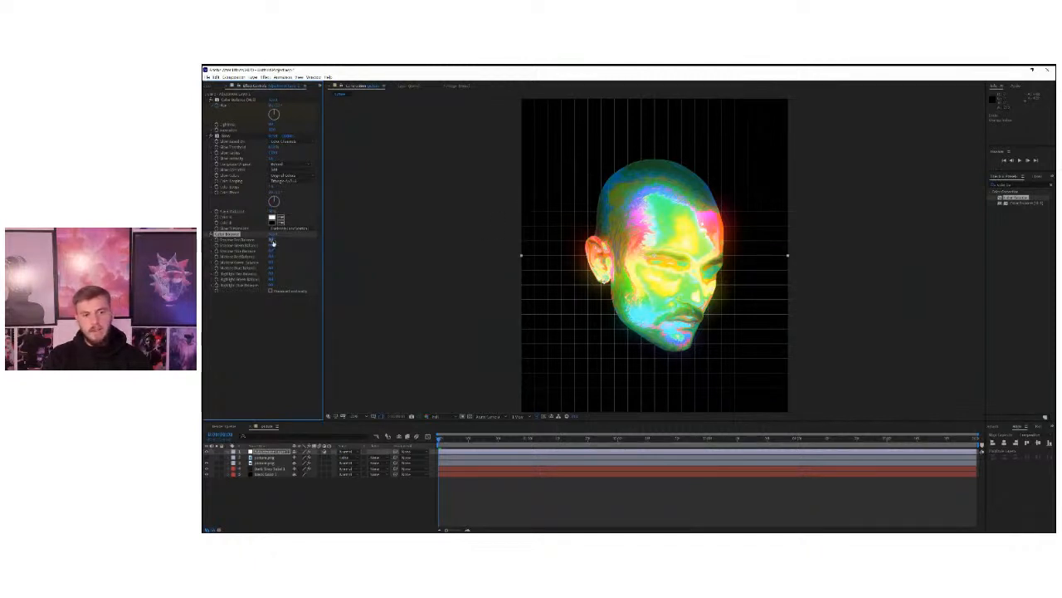
mouse_move(275, 243)
left_mouse_down()
mouse_move(263, 243)
mouse_move(280, 246)
left_mouse_up()
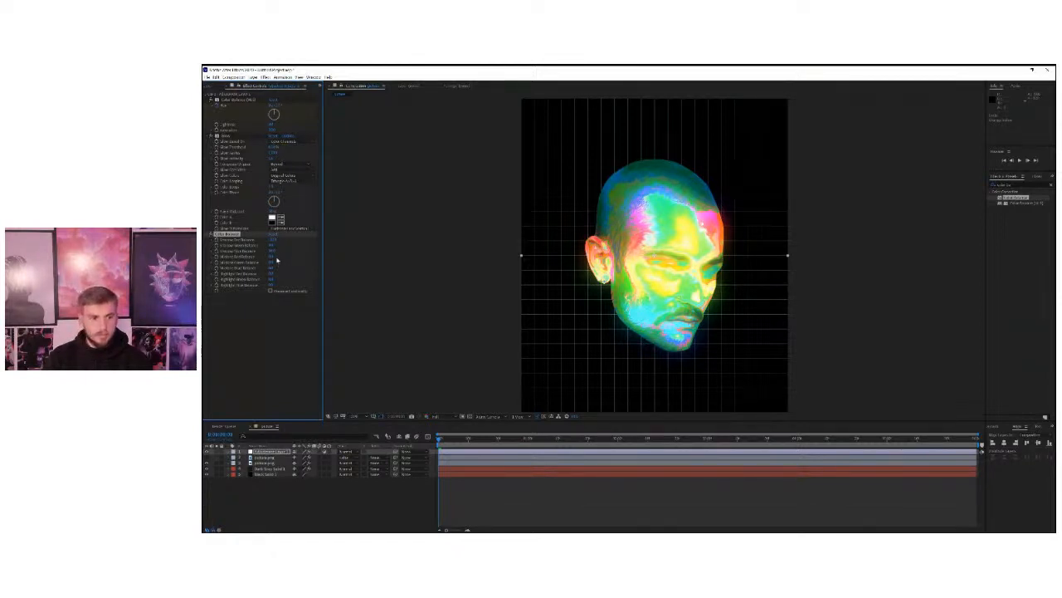
left_click_drag(271, 256, 260, 257)
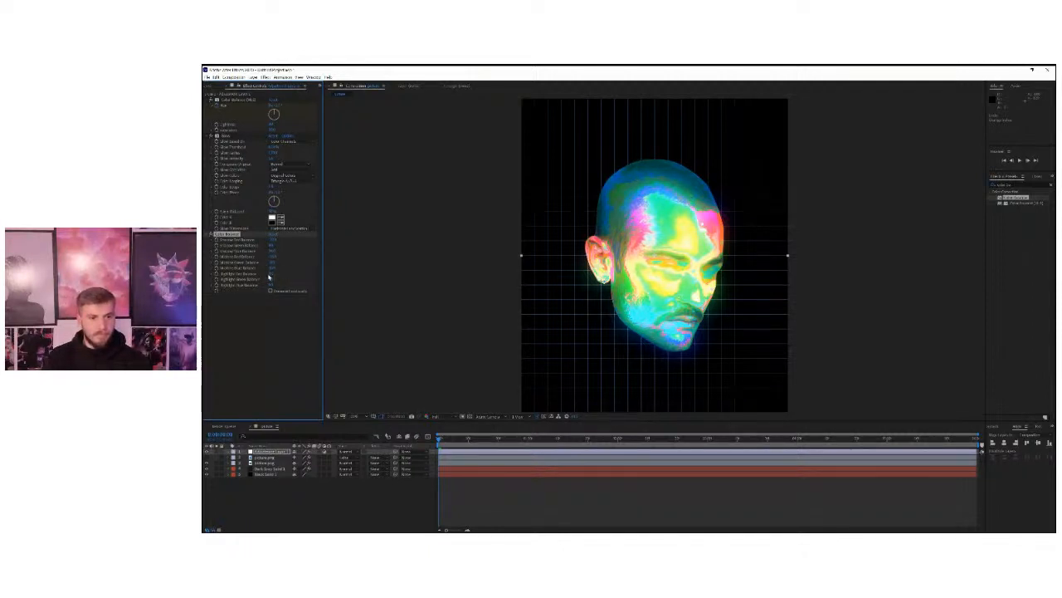
mouse_move(282, 273)
left_mouse_down()
mouse_move(268, 273)
mouse_move(287, 279)
mouse_move(275, 280)
left_mouse_up()
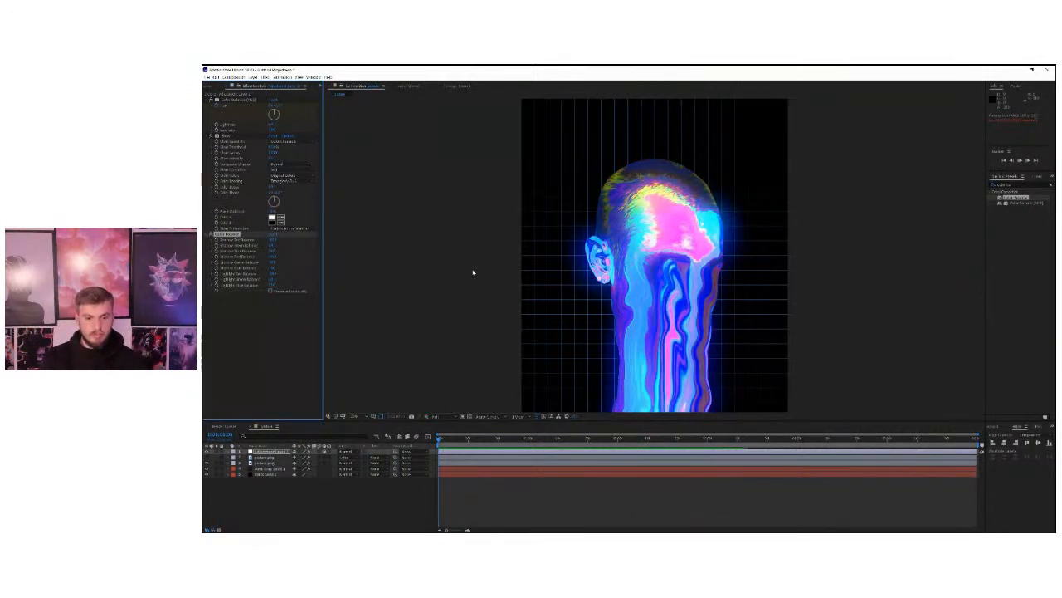
Preview the full portrait animation with the cooler colour grade and return to the first frame.
key("comma")
key("comma")
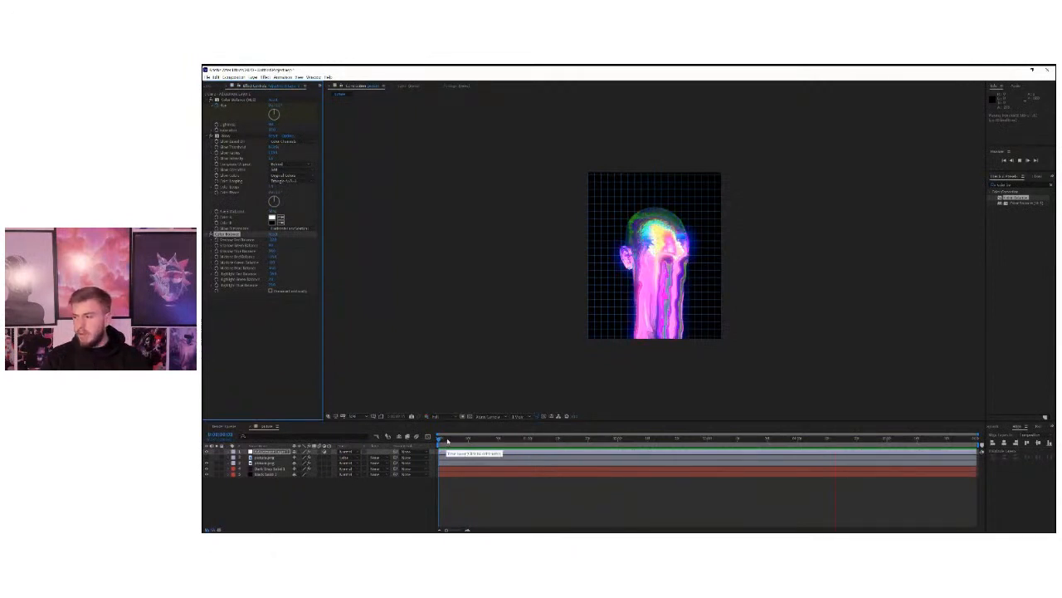
left_click_drag(446, 441, 410, 443)
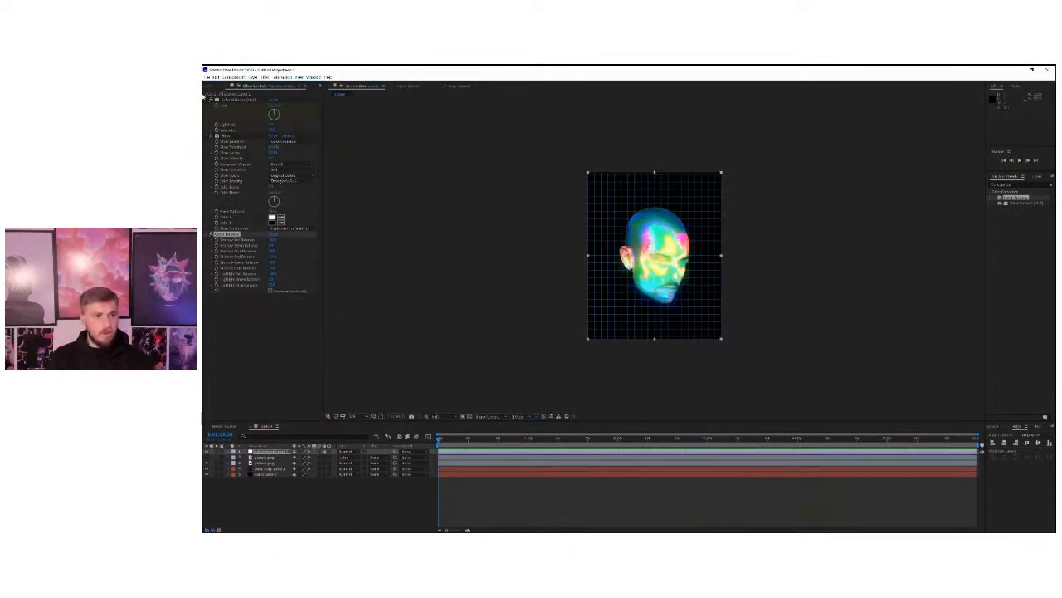
Add the portrait composition to the Render Queue for export.
left_click(214, 86)
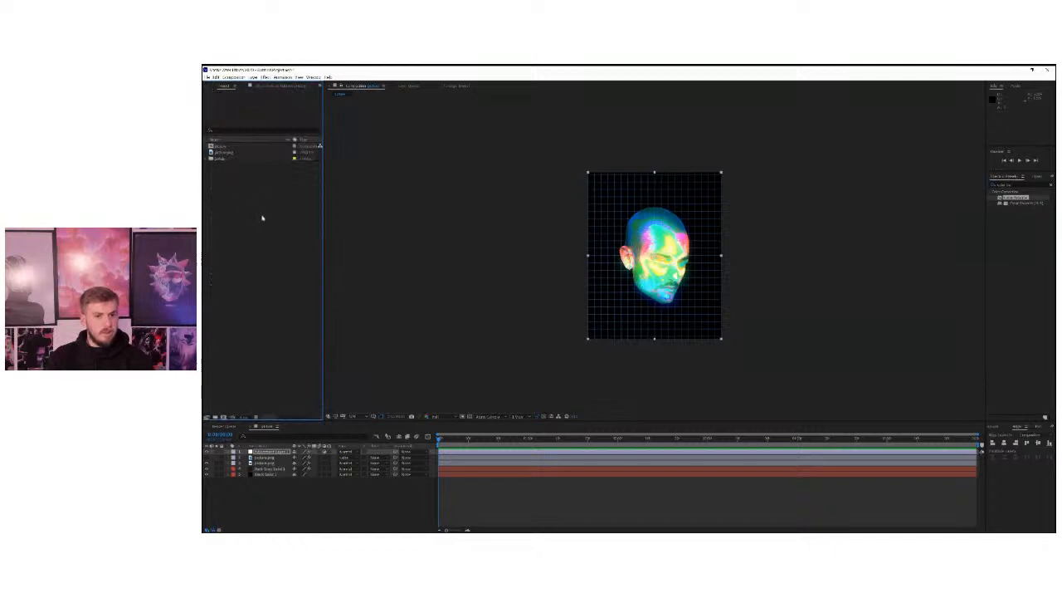
left_click(211, 76)
mouse_move(278, 178)
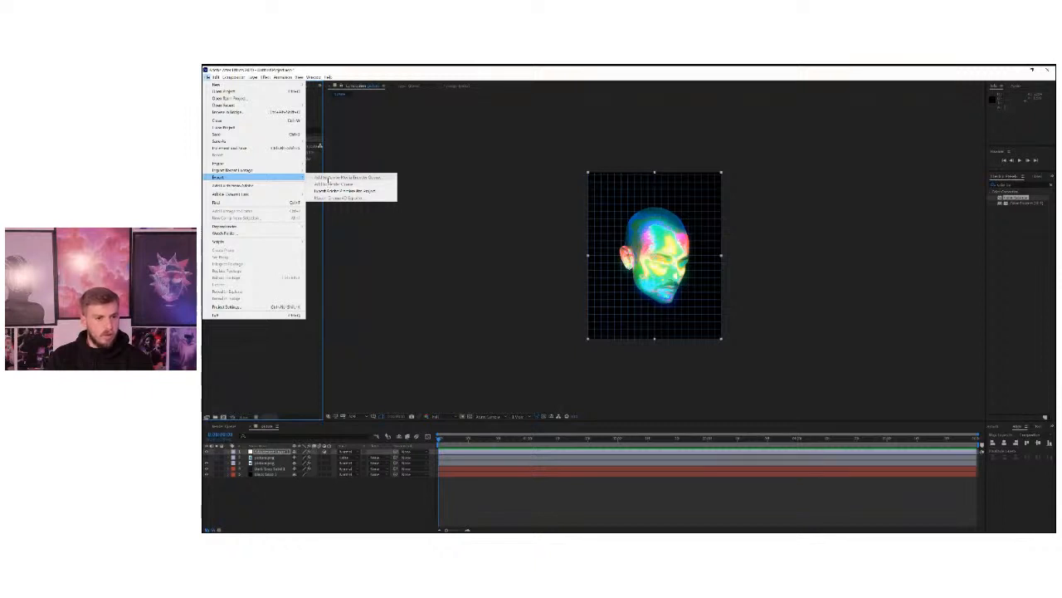
left_click(328, 177)
left_click(471, 442)
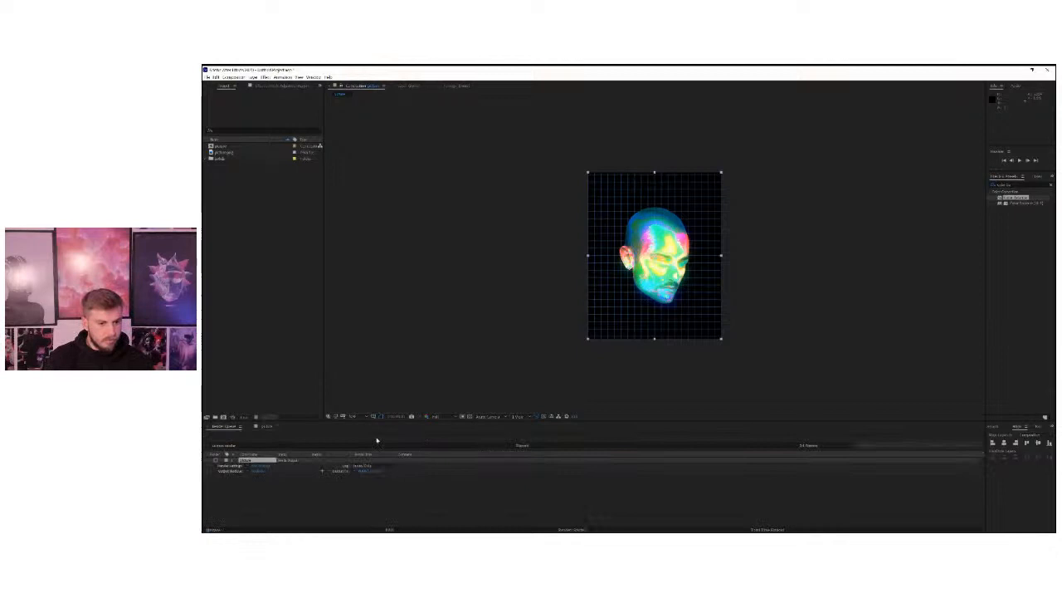
left_click(269, 426)
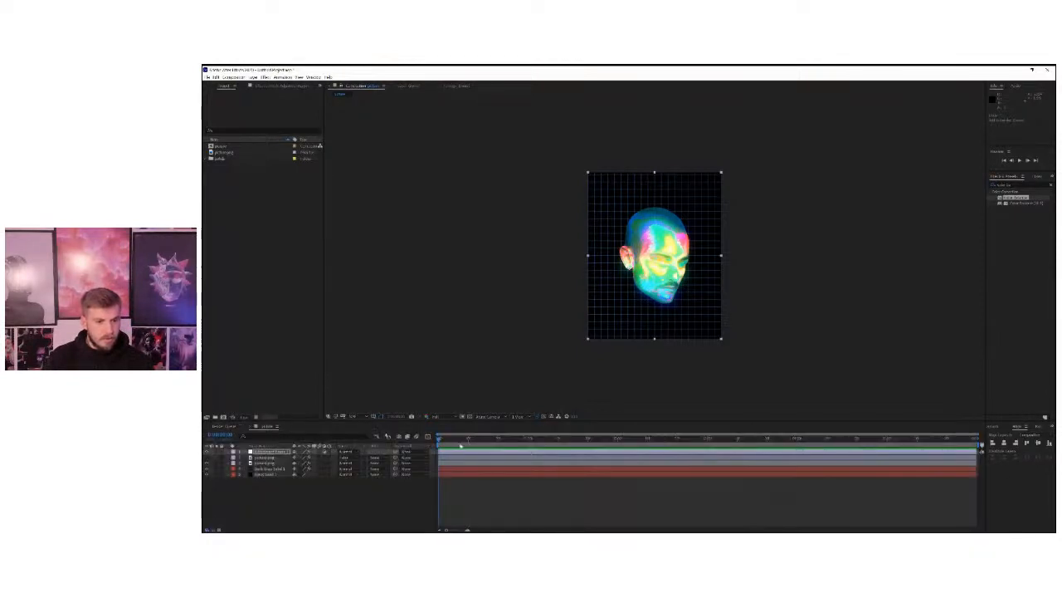
key("ctrl+m")
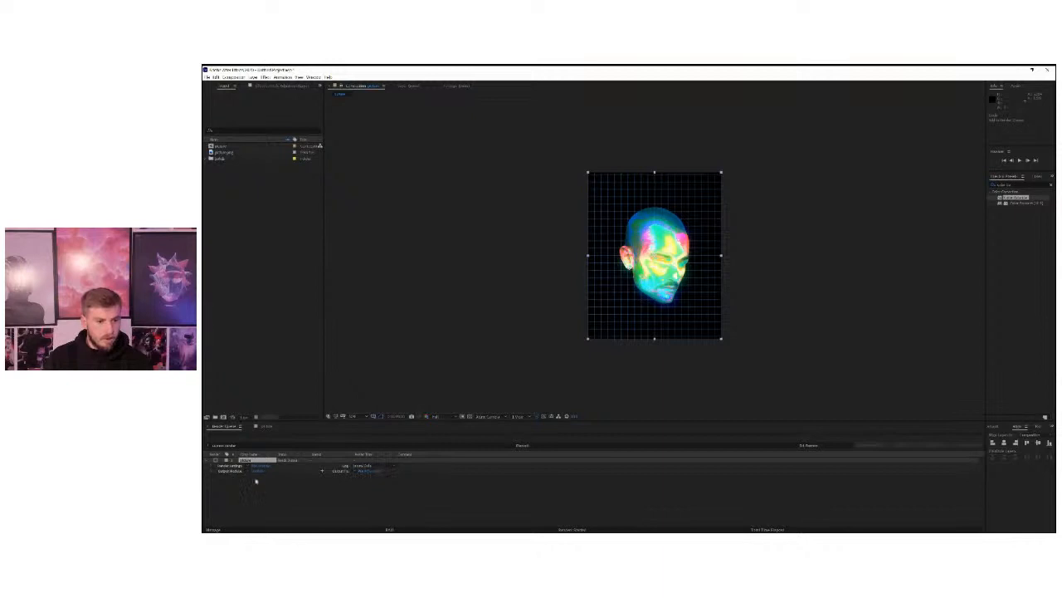
Set the render output to a project folder on the Data (D:) drive with the file name animation.
left_click(371, 472)
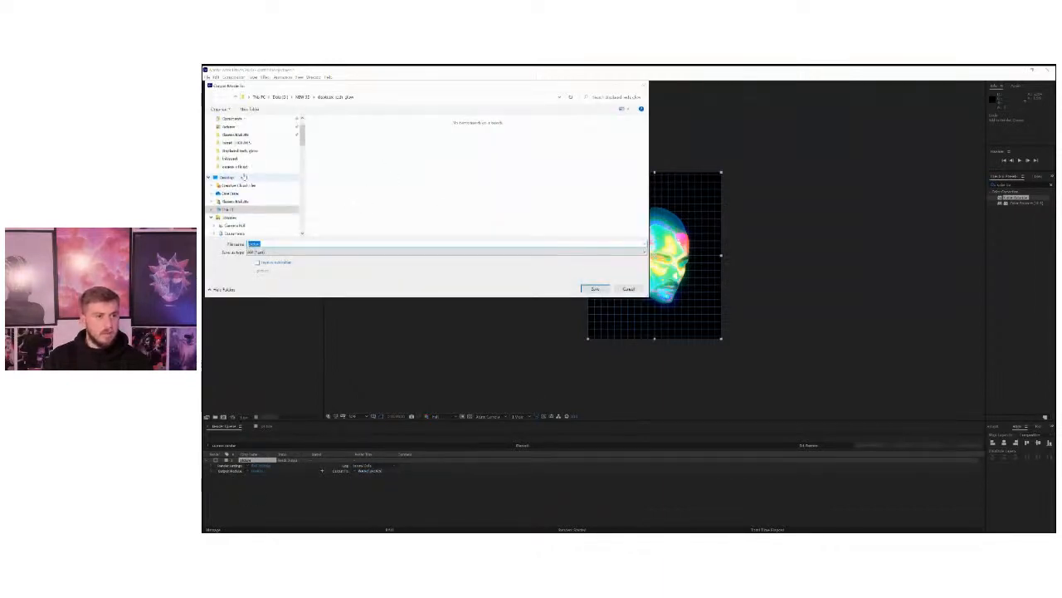
left_click(280, 97)
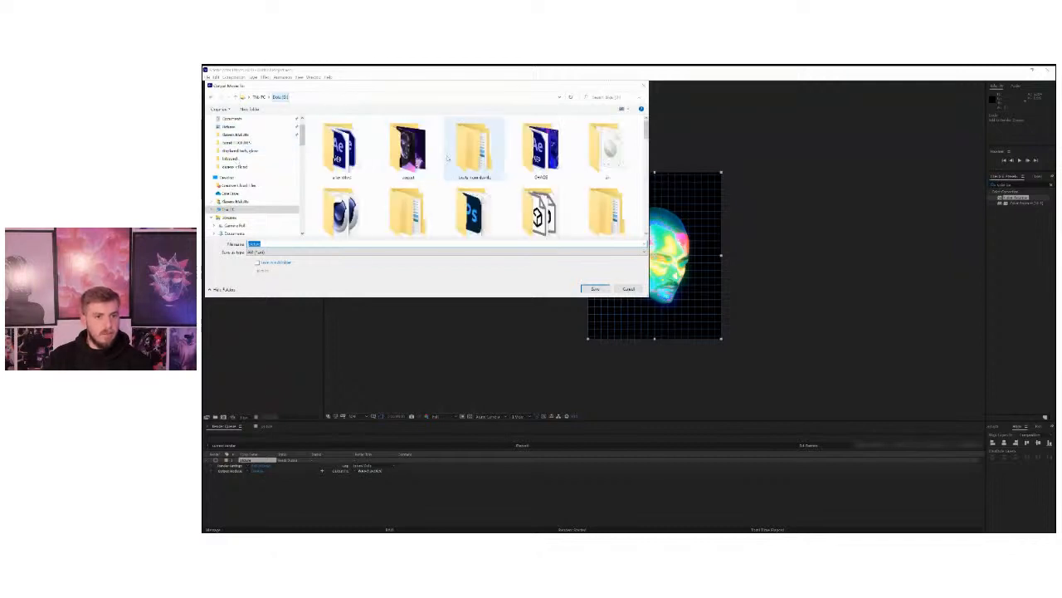
scroll(448, 157, "down", 5)
double_click(448, 157)
scroll(557, 219, "down", 1)
double_click(560, 178)
left_click(464, 243)
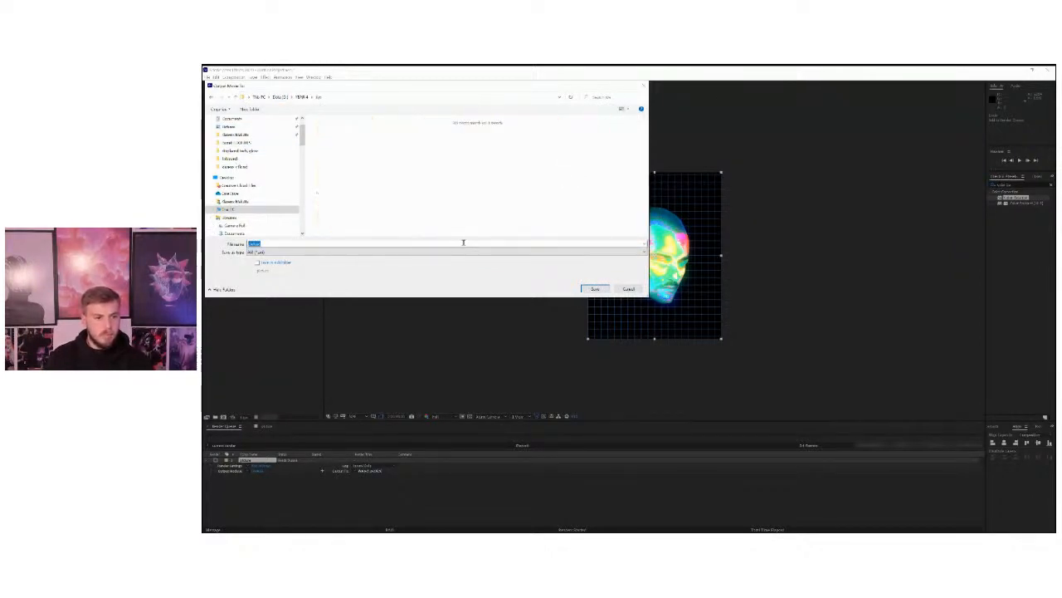
type("animated")
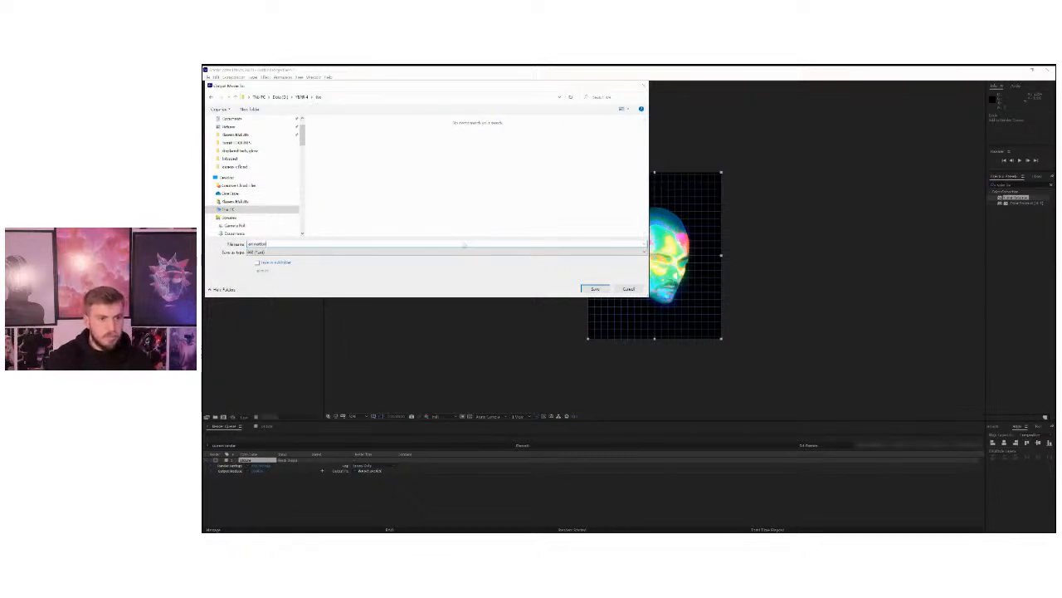
key("Return")
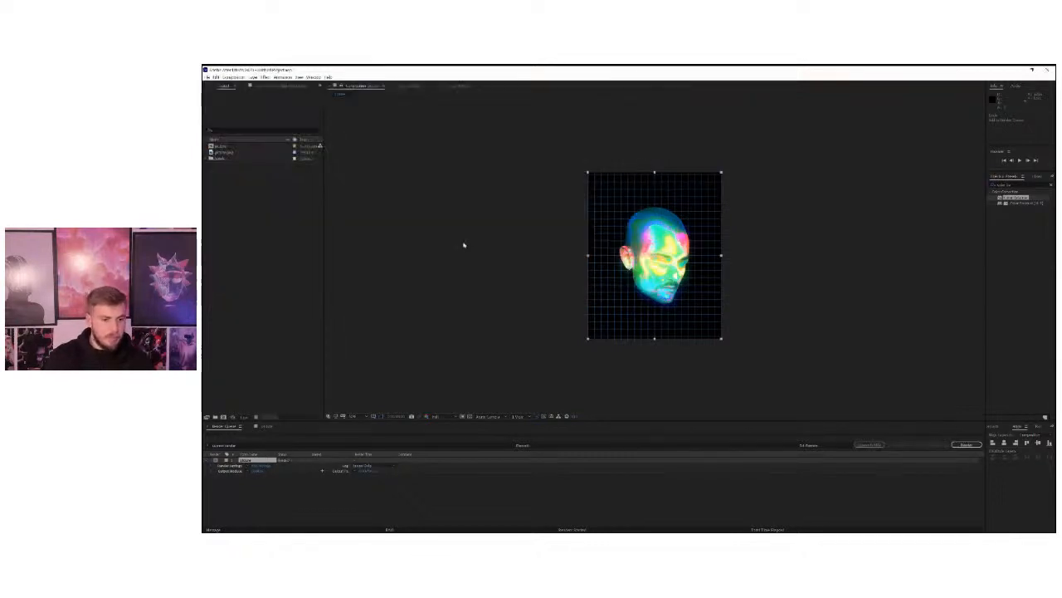
Set the output module format to QuickTime and start rendering the composition.
left_click(259, 471)
left_click(572, 201)
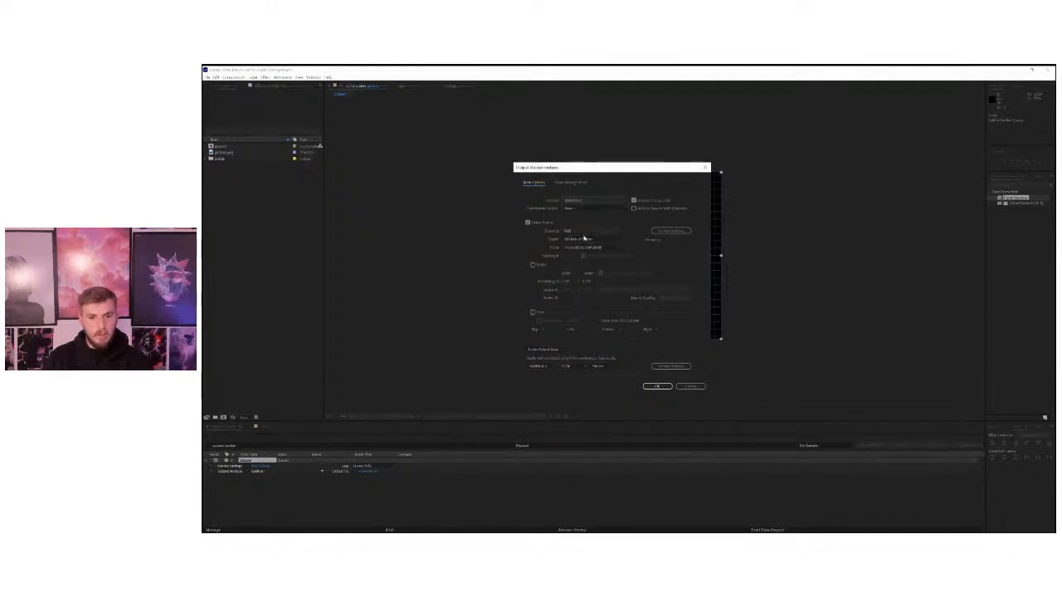
left_click(656, 386)
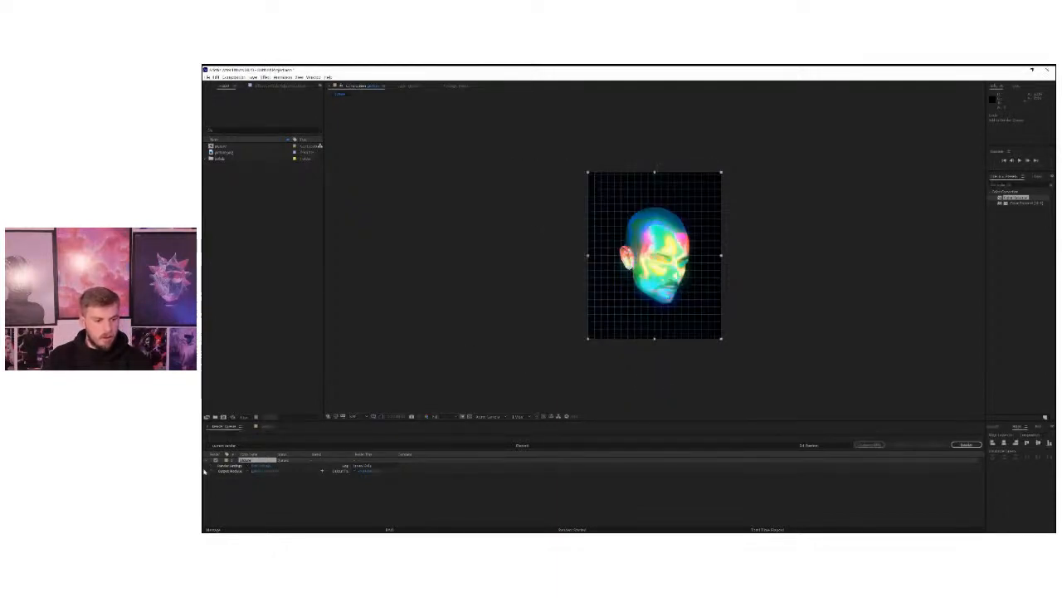
left_click(967, 445)
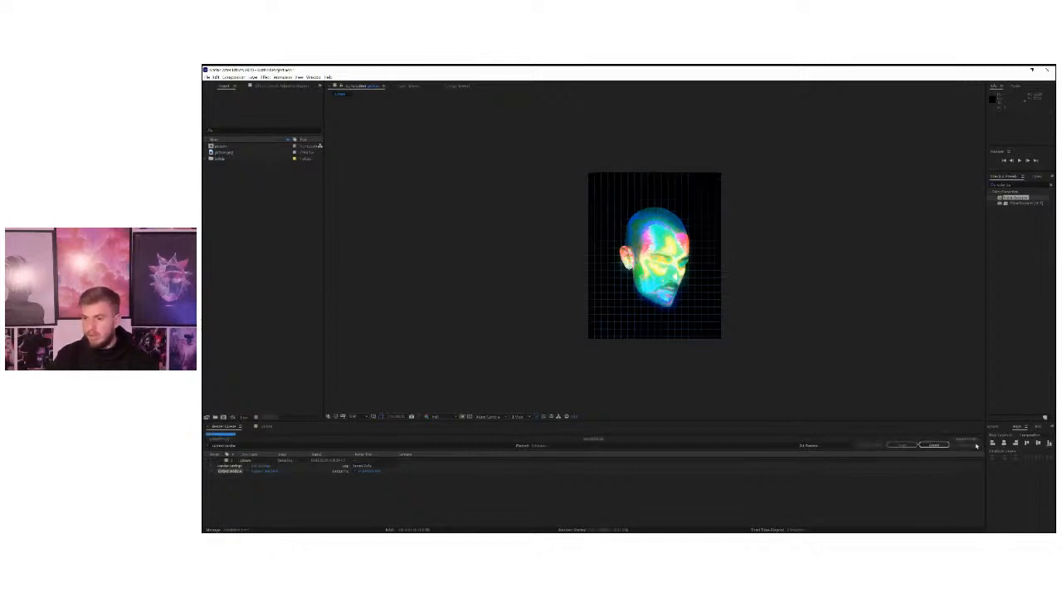